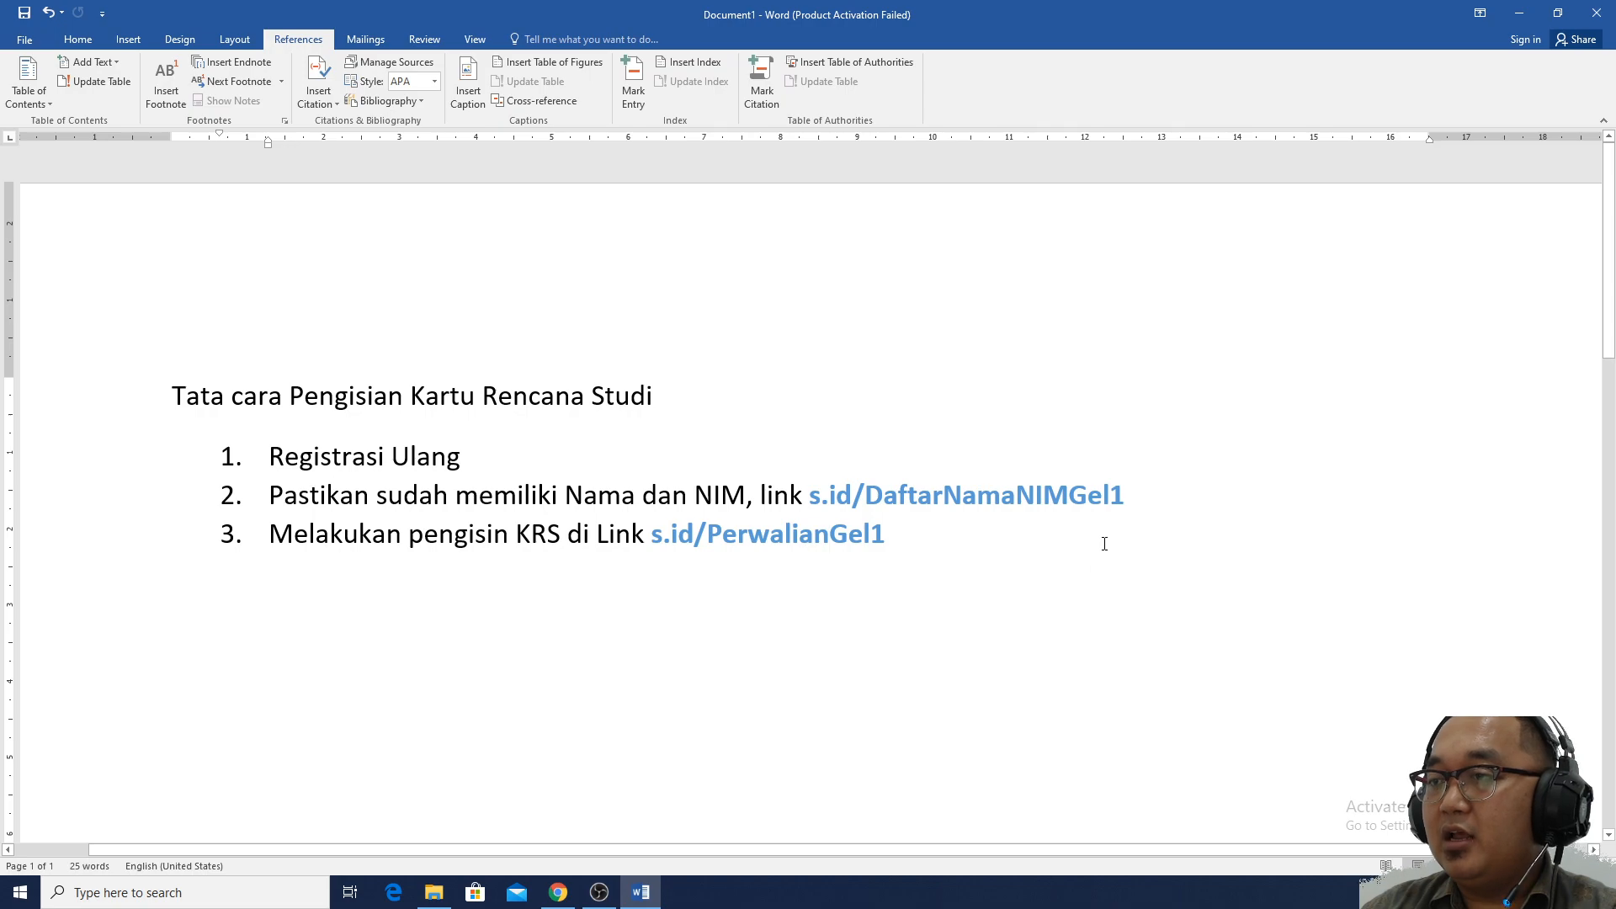
{"action": "left_click_drag", "start_coordinate": [1132, 498], "coordinate": [813, 495]}
{"action": "key", "text": "ctrl+c"}
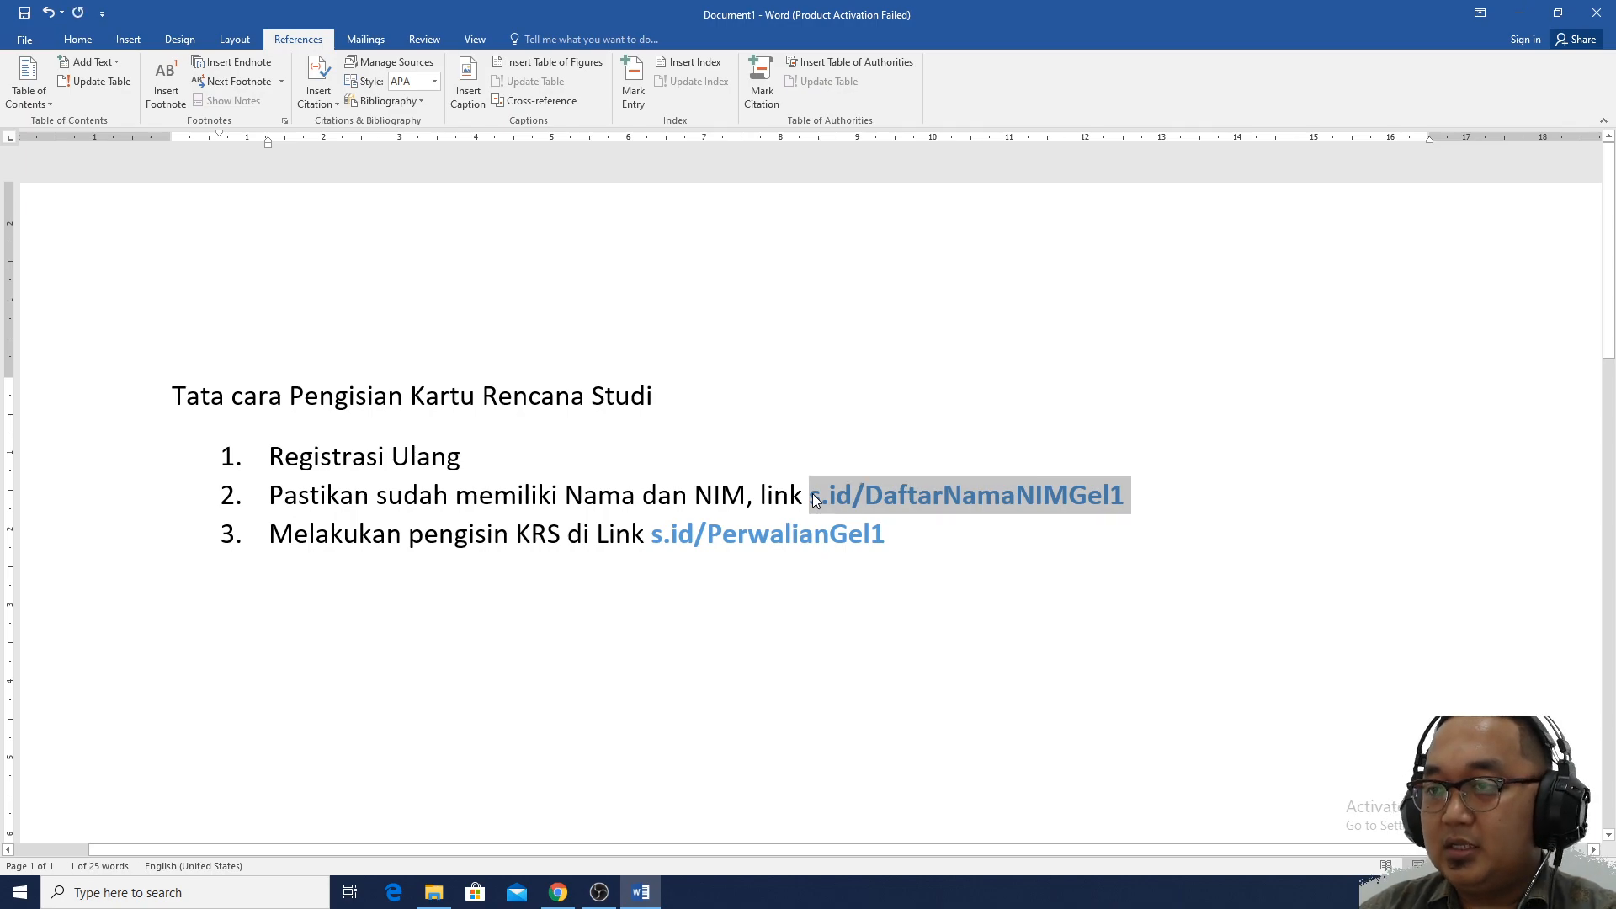
{"action": "left_click", "coordinate": [558, 892]}
{"action": "left_click", "coordinate": [429, 14]}
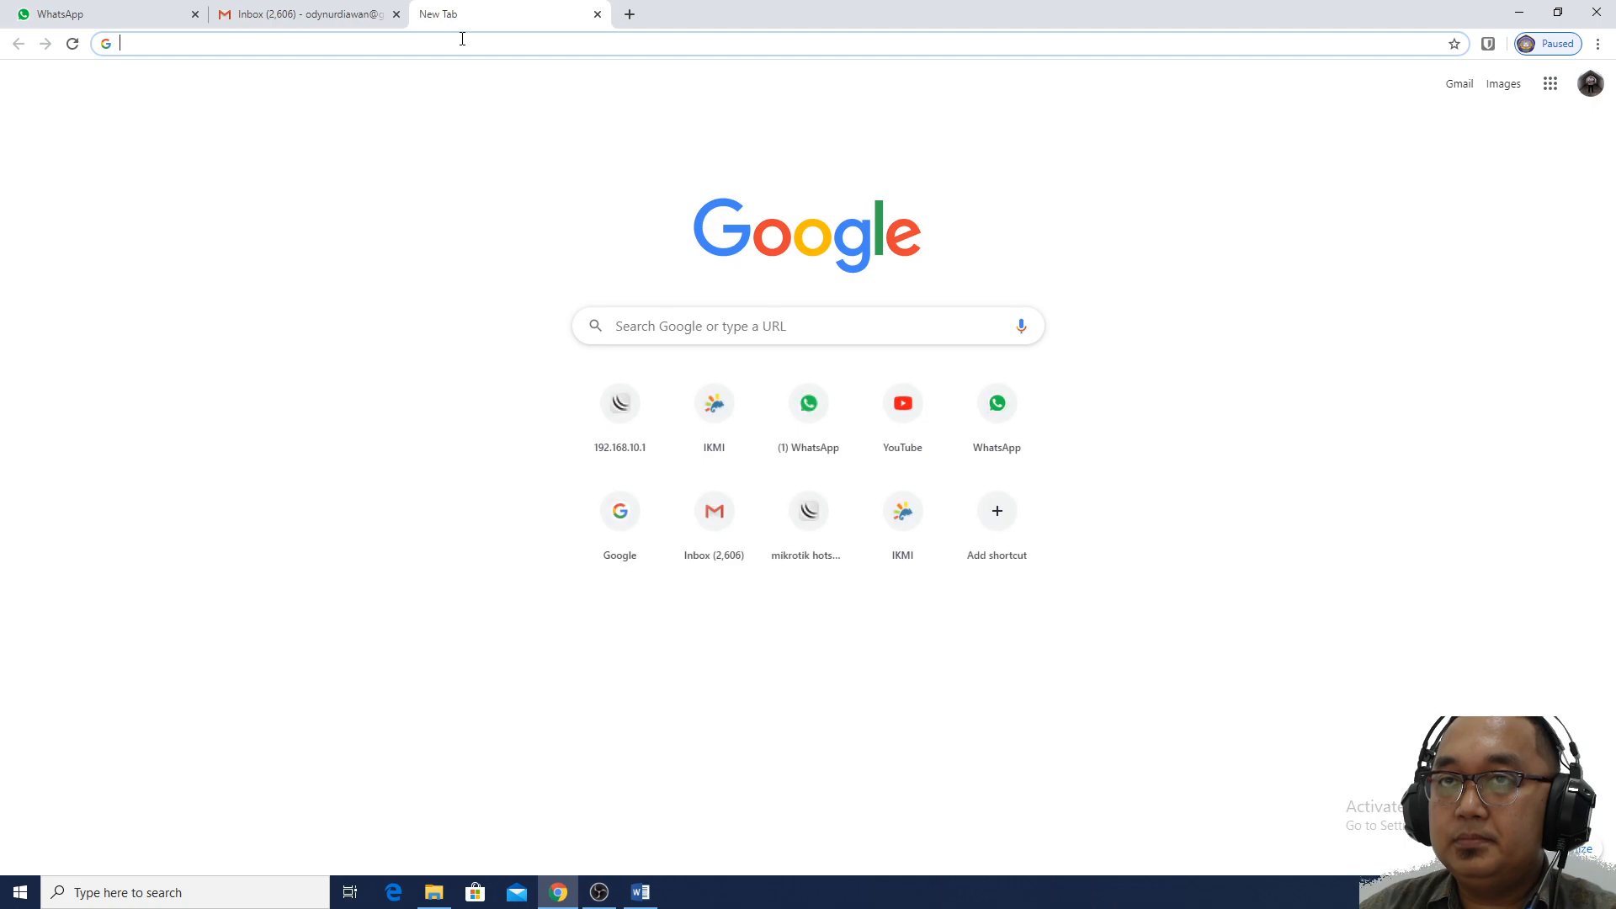
{"action": "key", "text": "ctrl+v"}
{"action": "key", "text": "Return"}
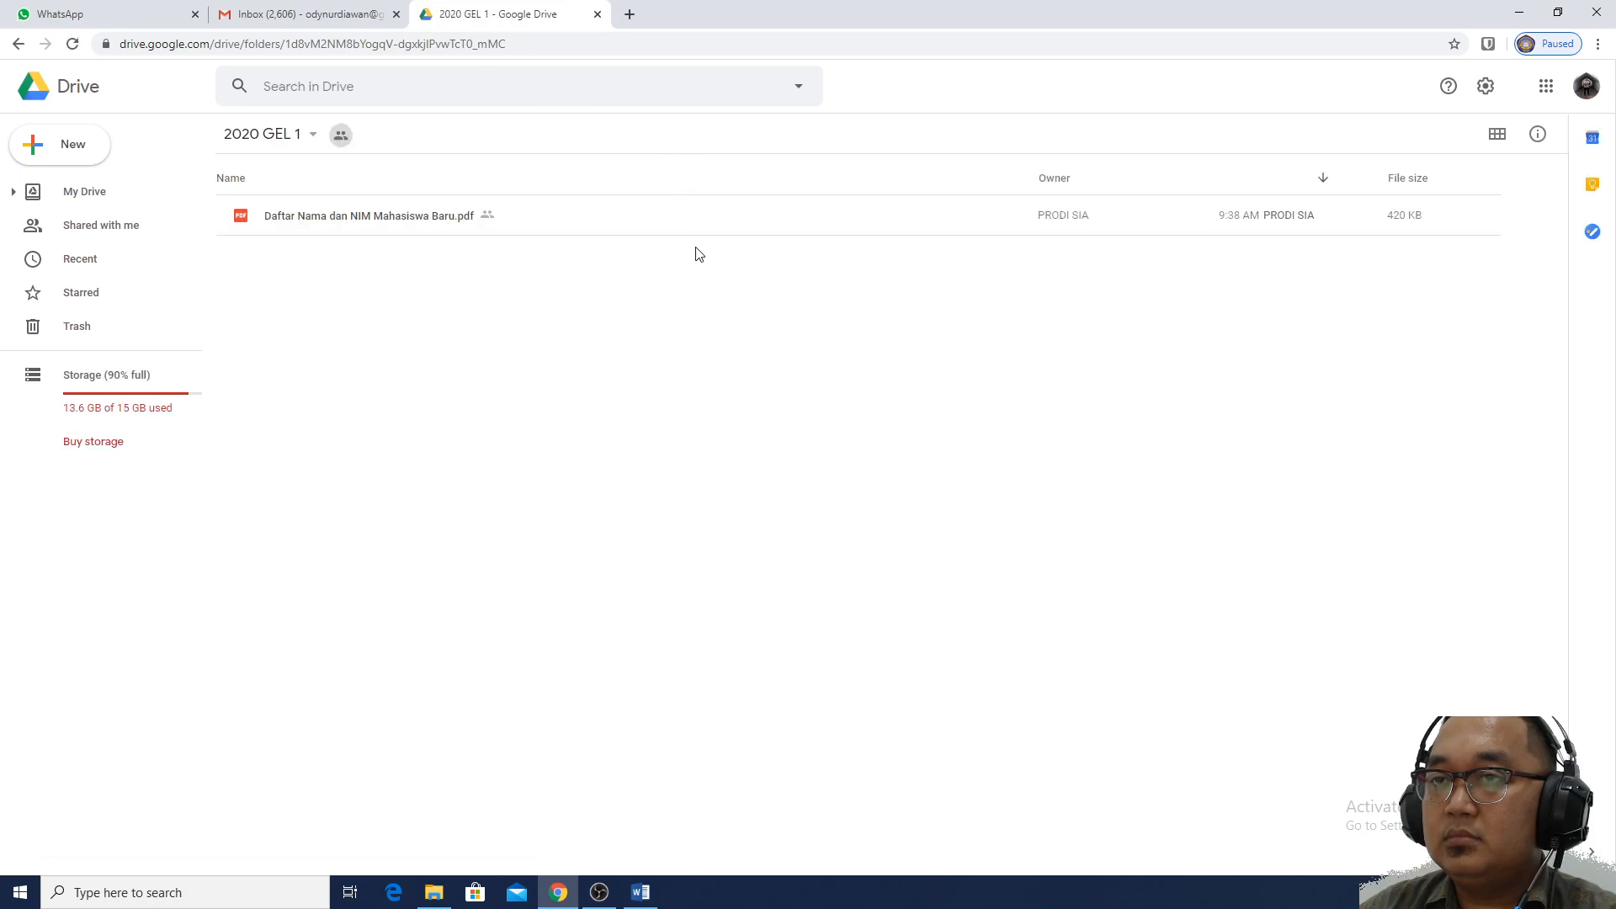
Preview Daftar Nama dan NIM Mahasiswa Baru.pdf and scroll through the student list
{"action": "left_click", "coordinate": [421, 218]}
{"action": "double_click", "coordinate": [421, 218]}
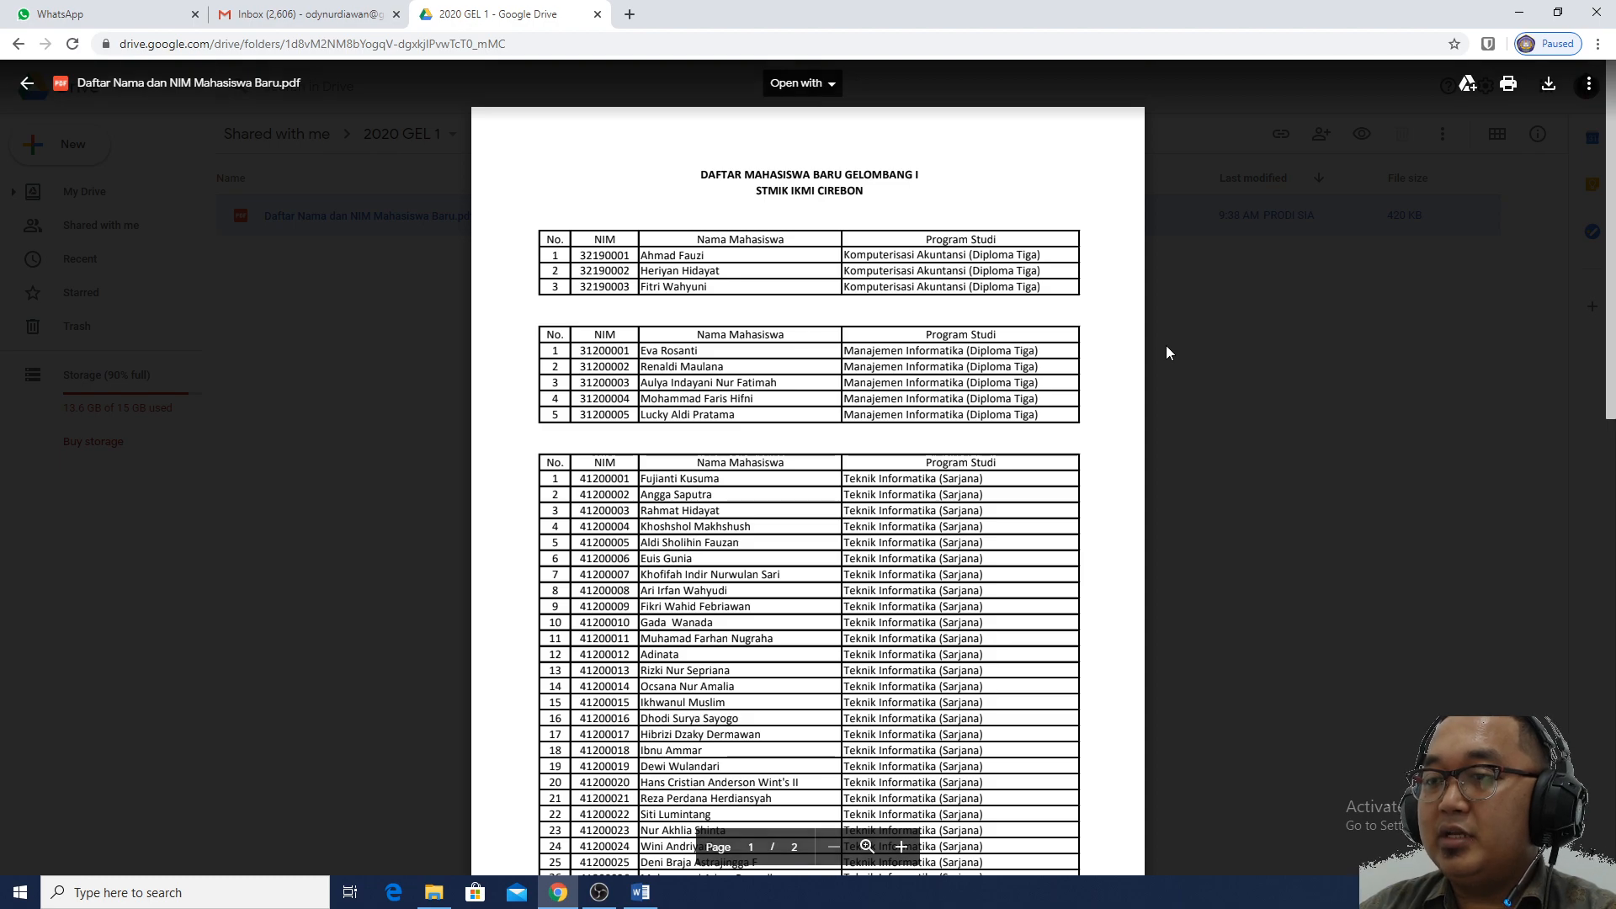
{"action": "scroll", "coordinate": [1166, 352], "scroll_direction": "down", "scroll_amount": 5}
{"action": "scroll", "coordinate": [1166, 352], "scroll_direction": "down", "scroll_amount": 4}
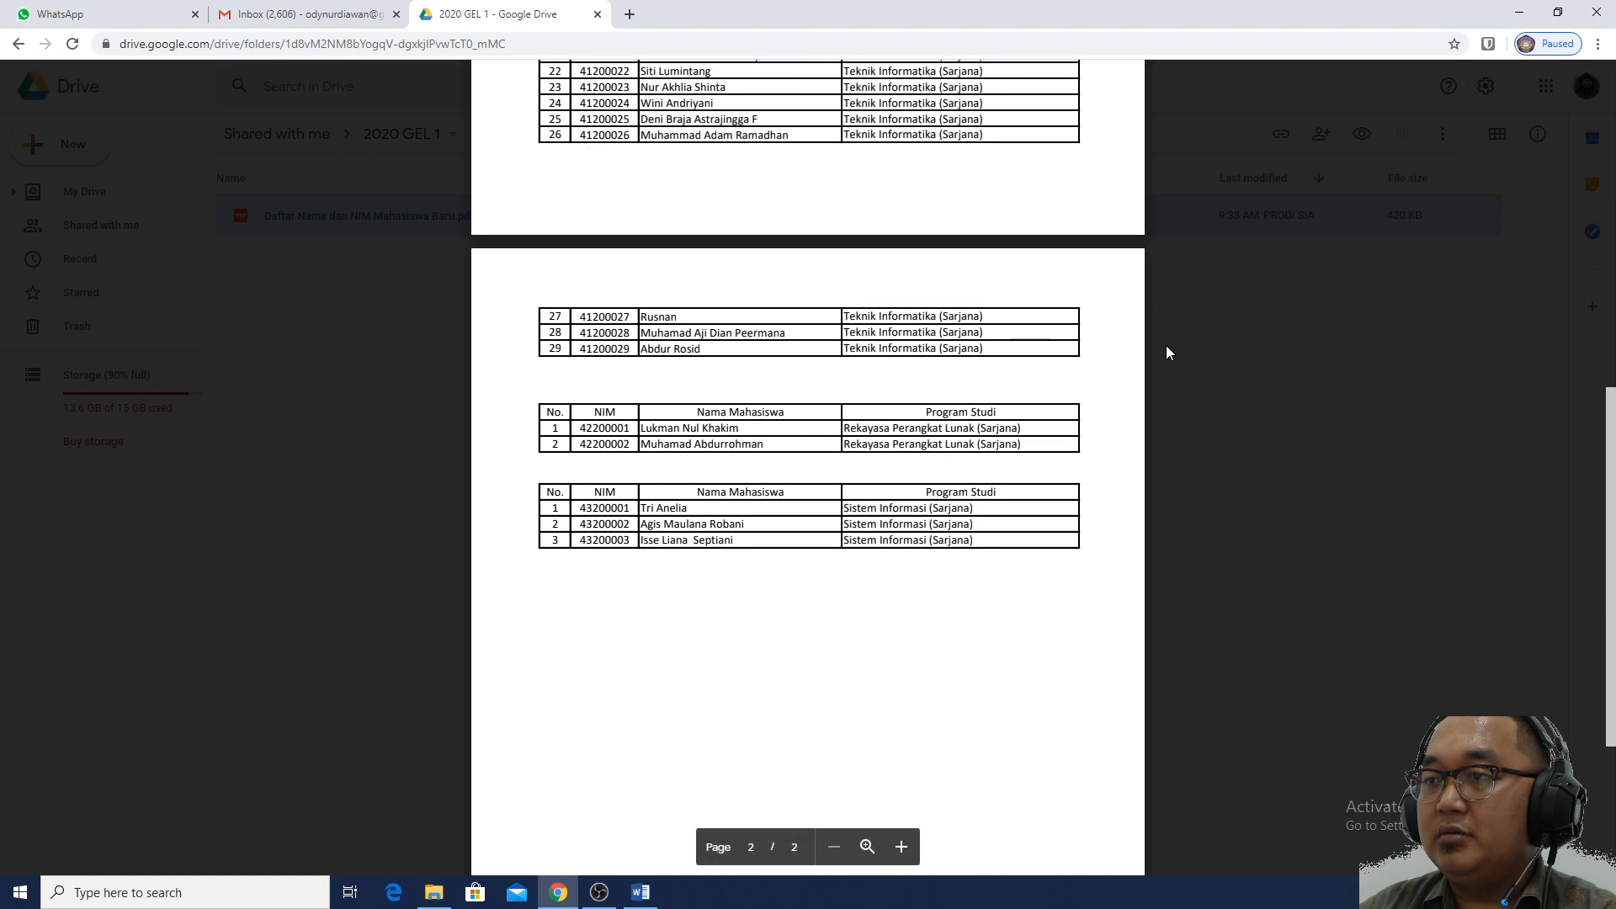
{"action": "scroll", "coordinate": [1167, 352], "scroll_direction": "up", "scroll_amount": 5}
{"action": "scroll", "coordinate": [1166, 352], "scroll_direction": "up", "scroll_amount": 5}
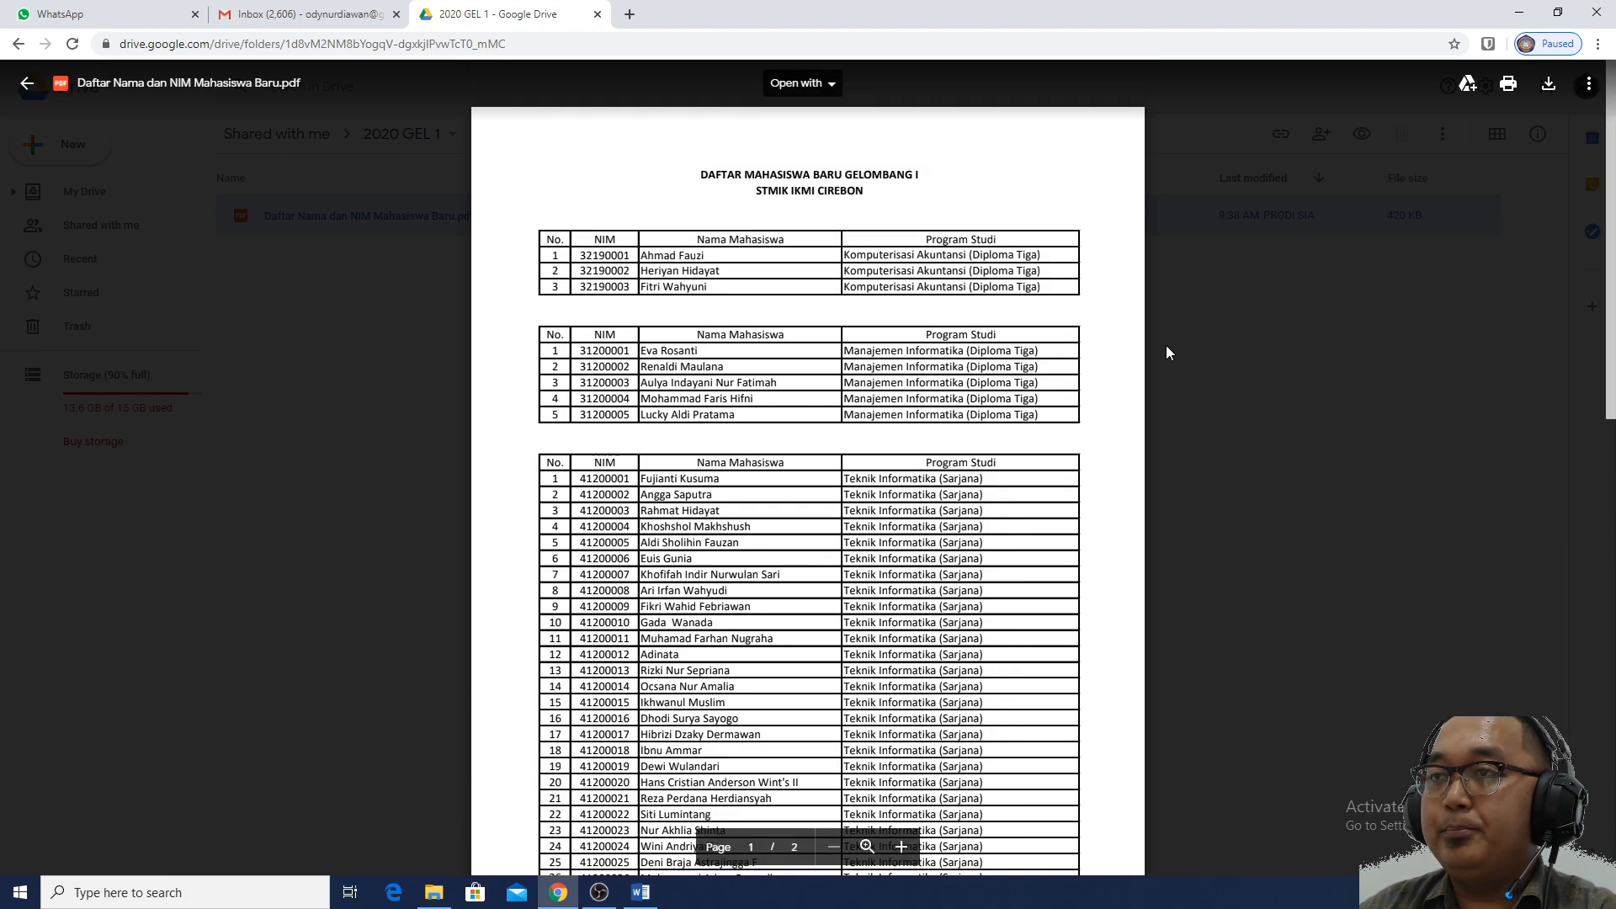
Select the s.id/PerwalianGel1 link on line 3 in Word and return to Chrome
{"action": "key", "text": "alt+Tab"}
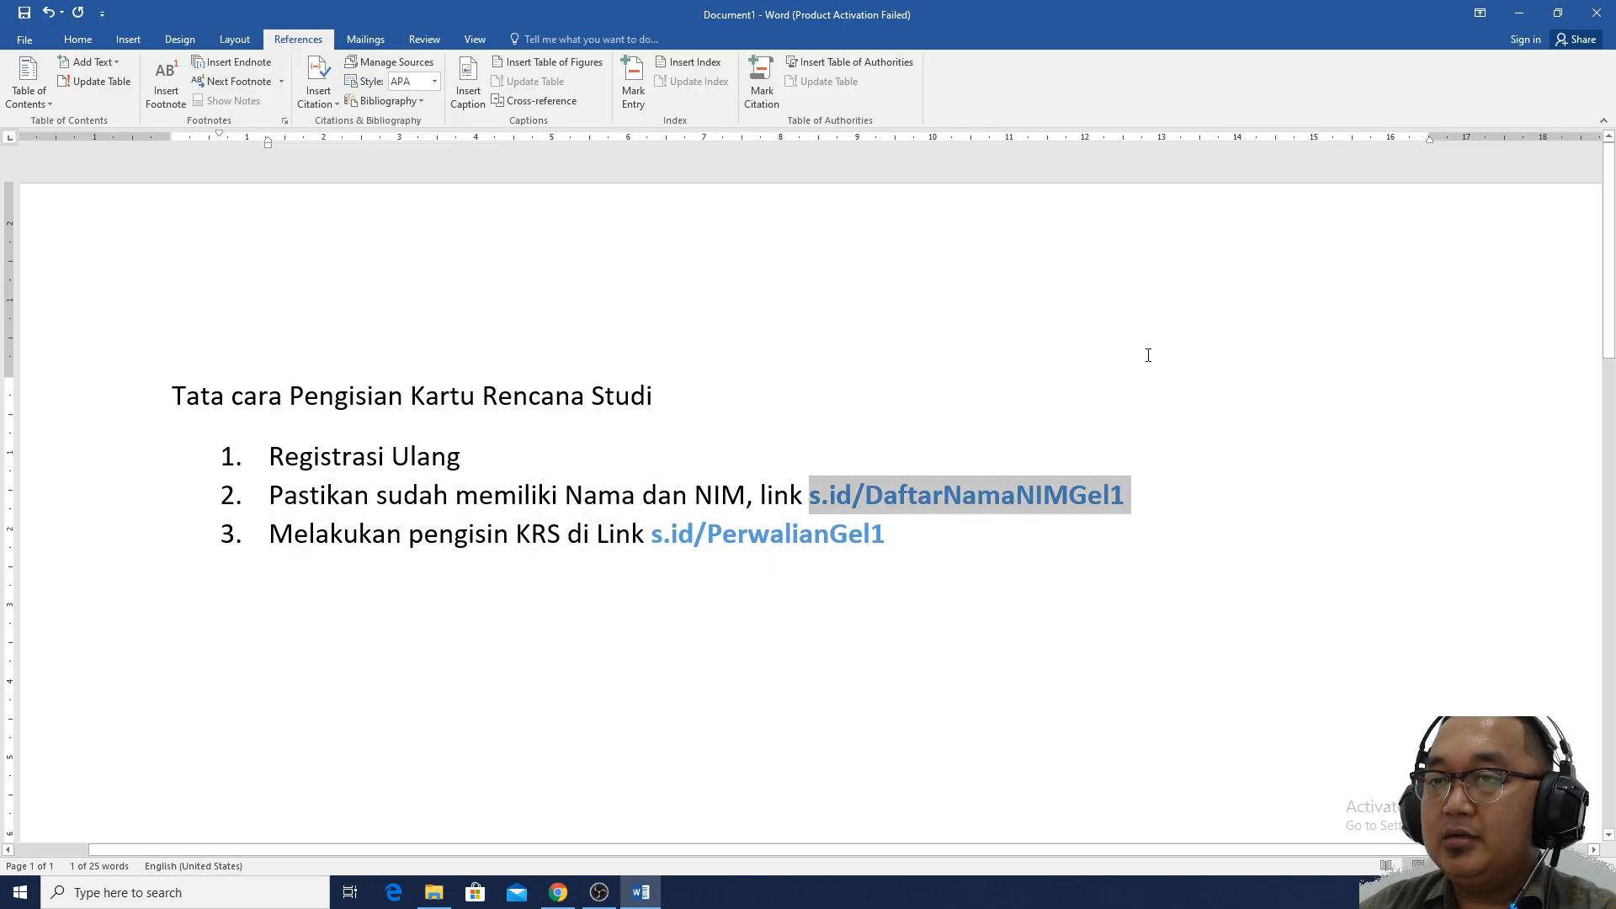
{"action": "left_click_drag", "start_coordinate": [897, 538], "coordinate": [649, 540]}
{"action": "key", "text": "ctrl+c"}
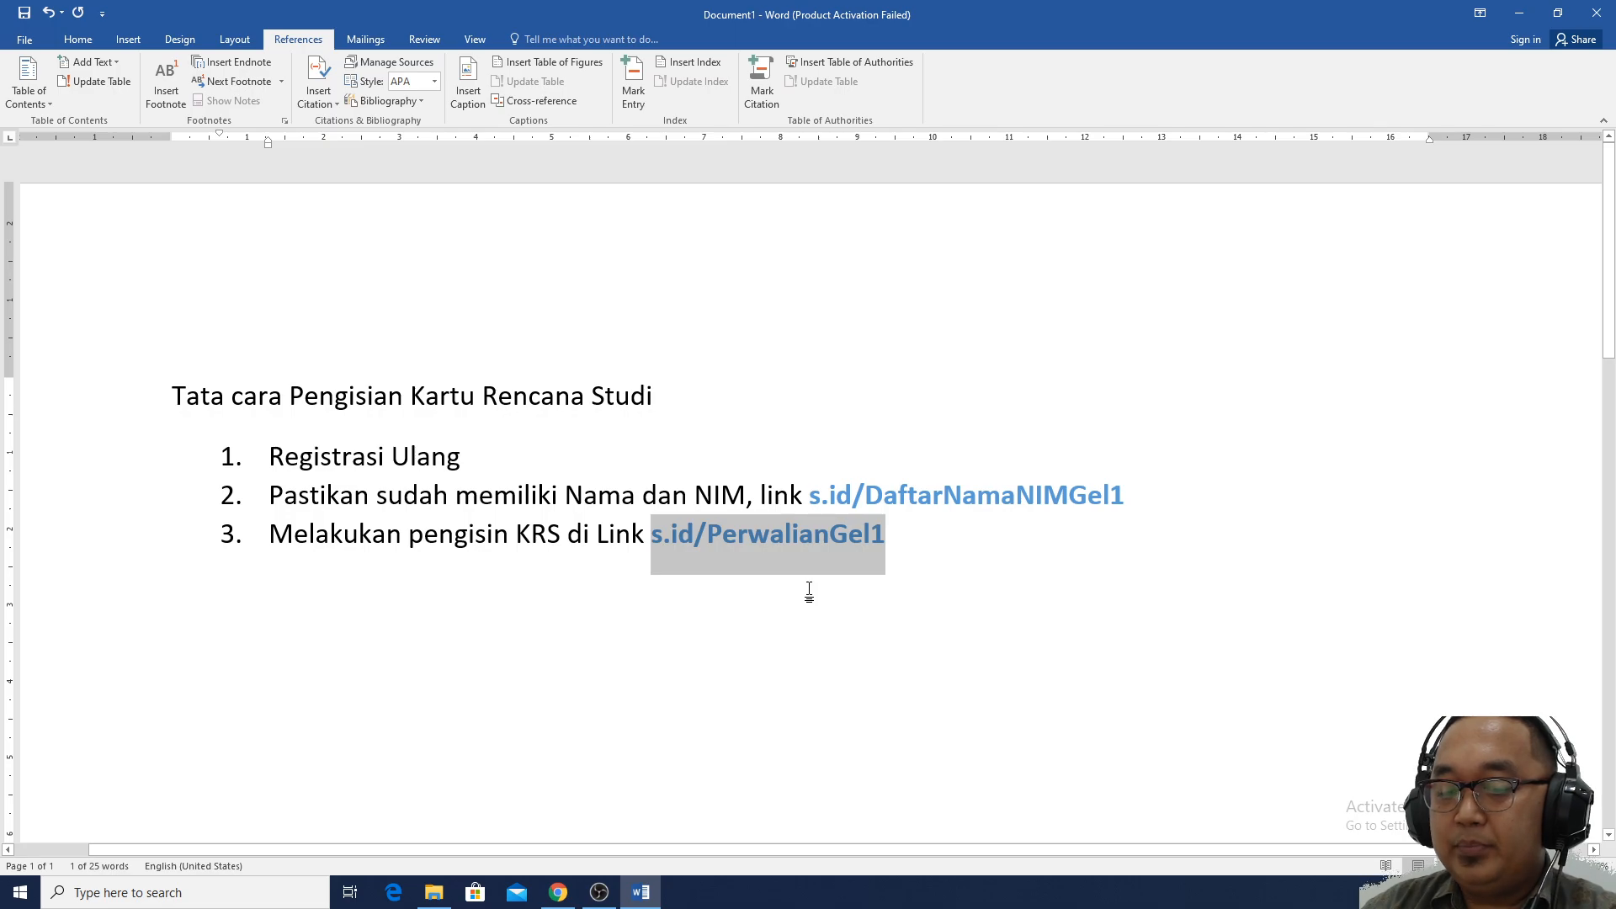
{"action": "key", "text": "alt+Tab"}
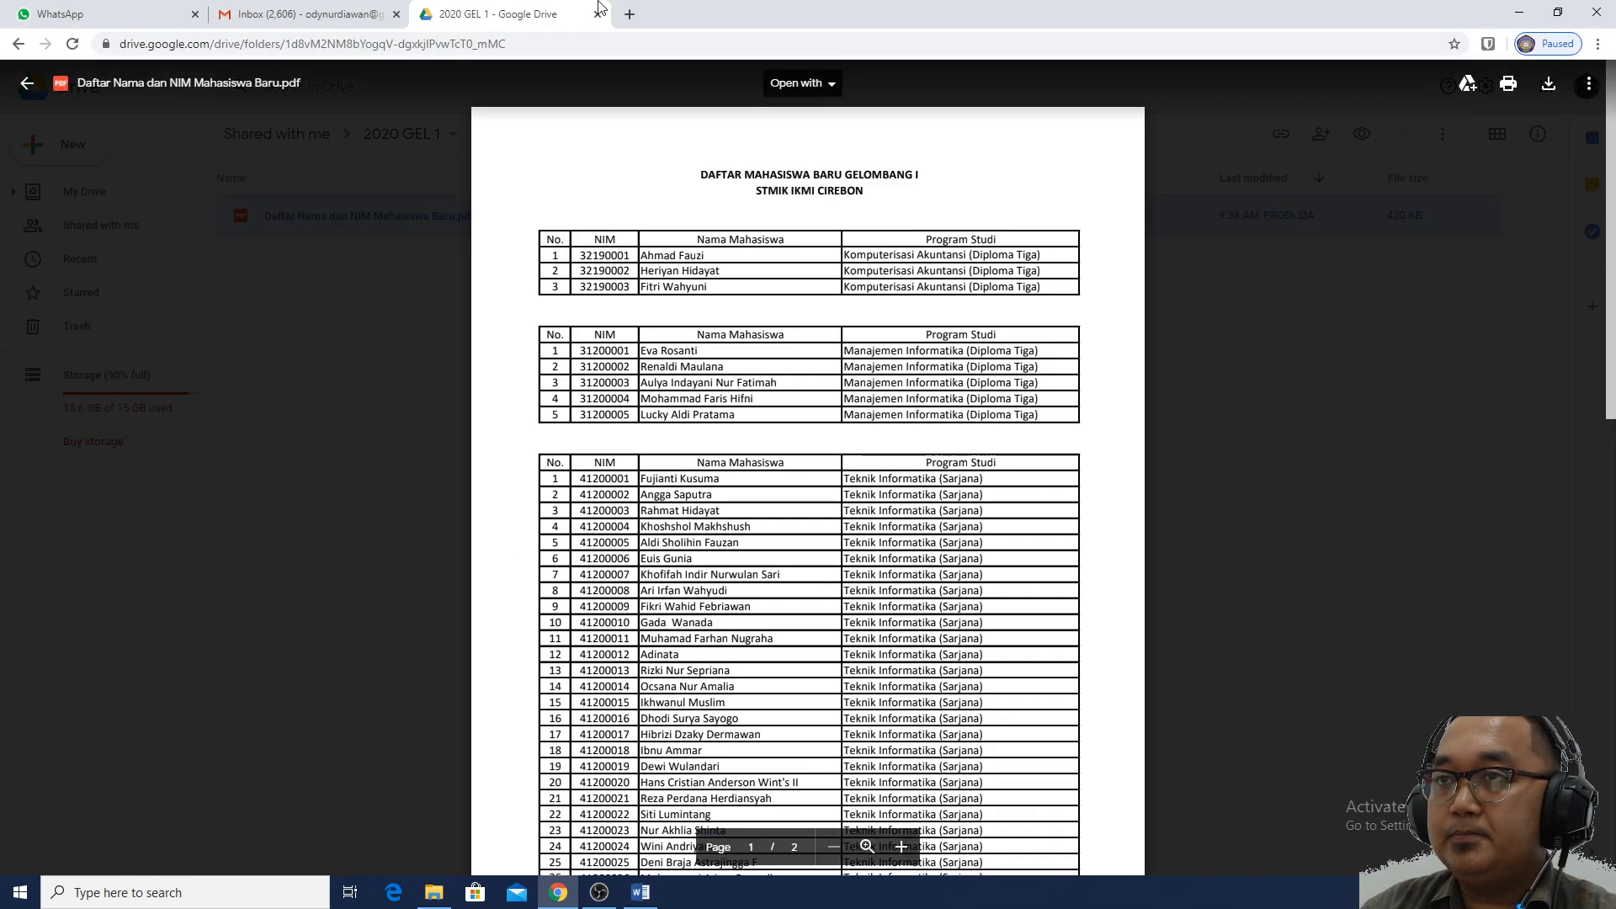
Open the s.id/PerwalianGel1 KRS form in a new tab and enter the respondent's email address
{"action": "key", "text": "ctrl+t"}
{"action": "key", "text": "ctrl+v"}
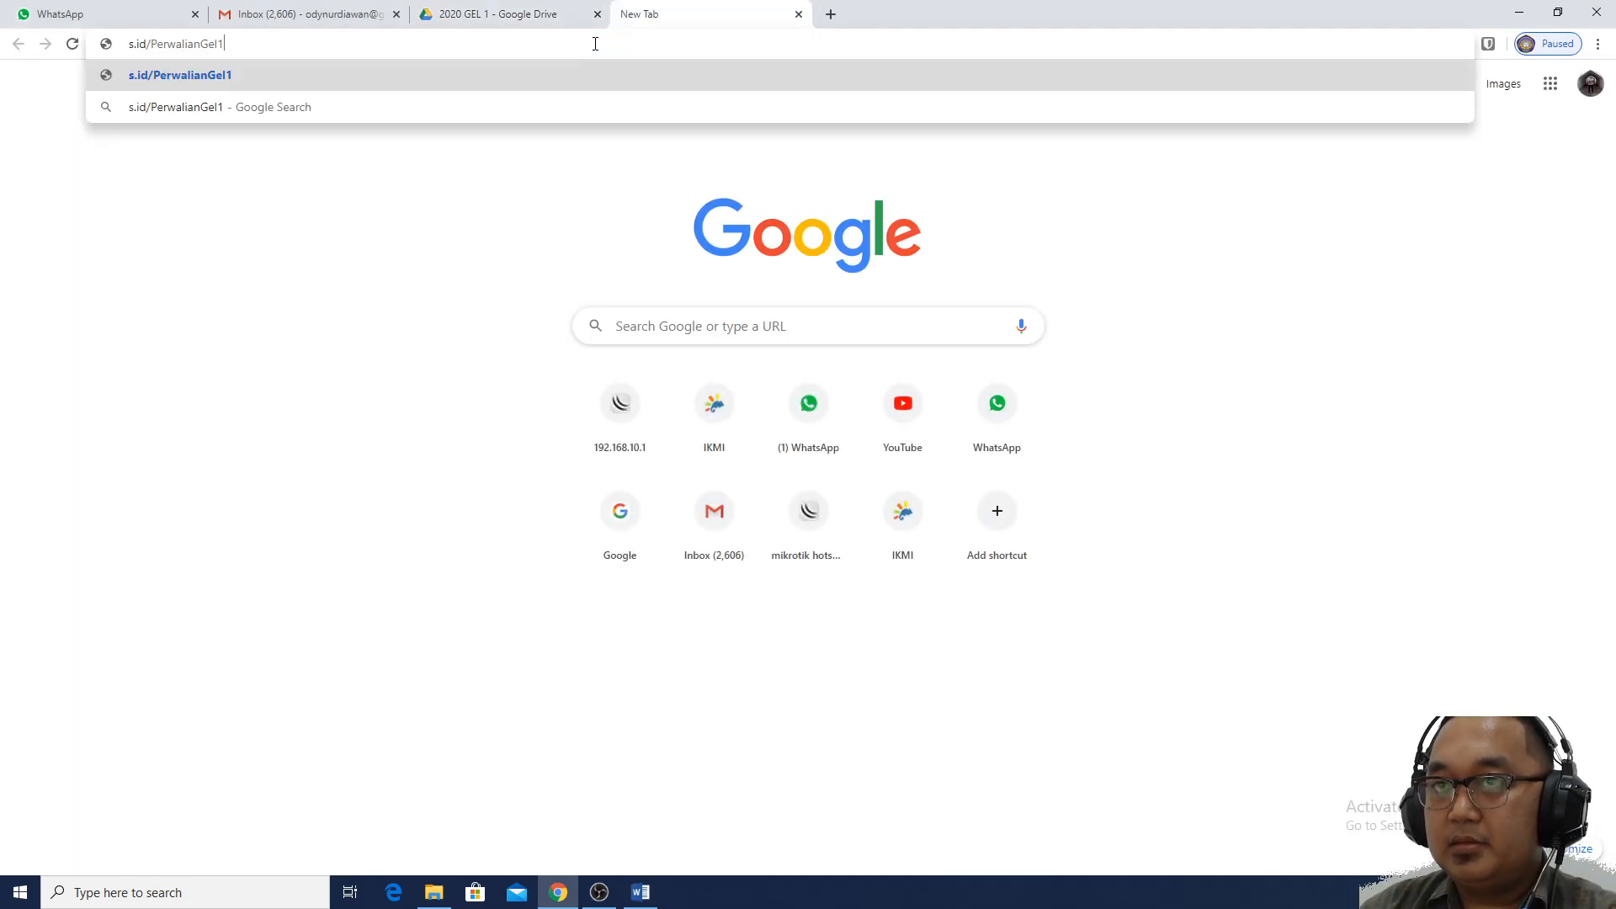
{"action": "key", "text": "Return"}
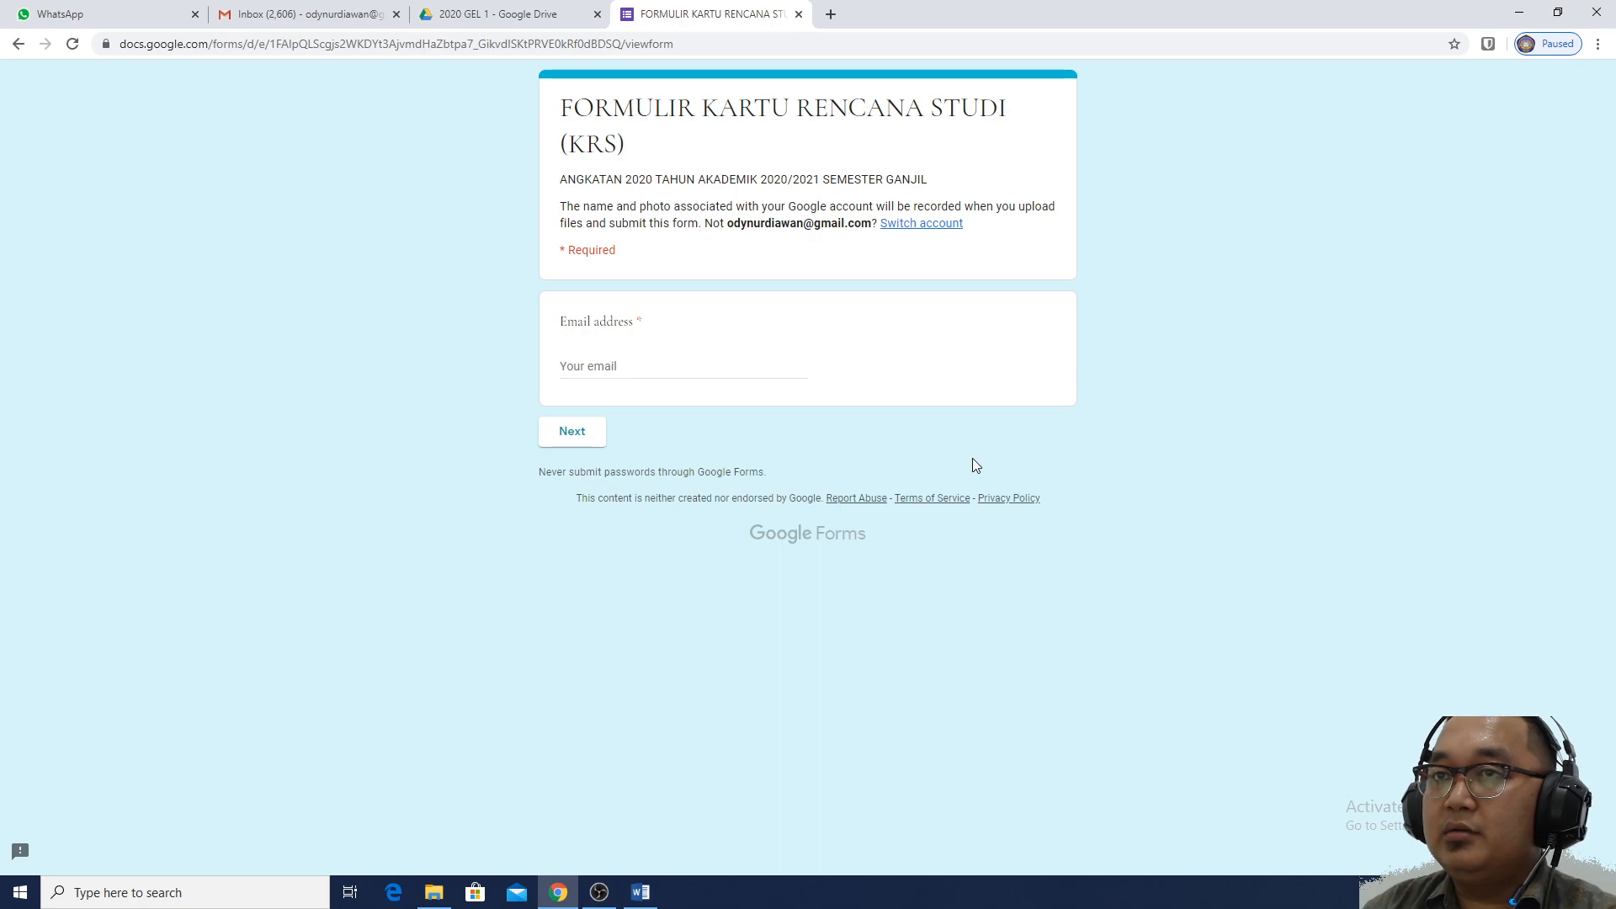
{"action": "left_click", "coordinate": [708, 362]}
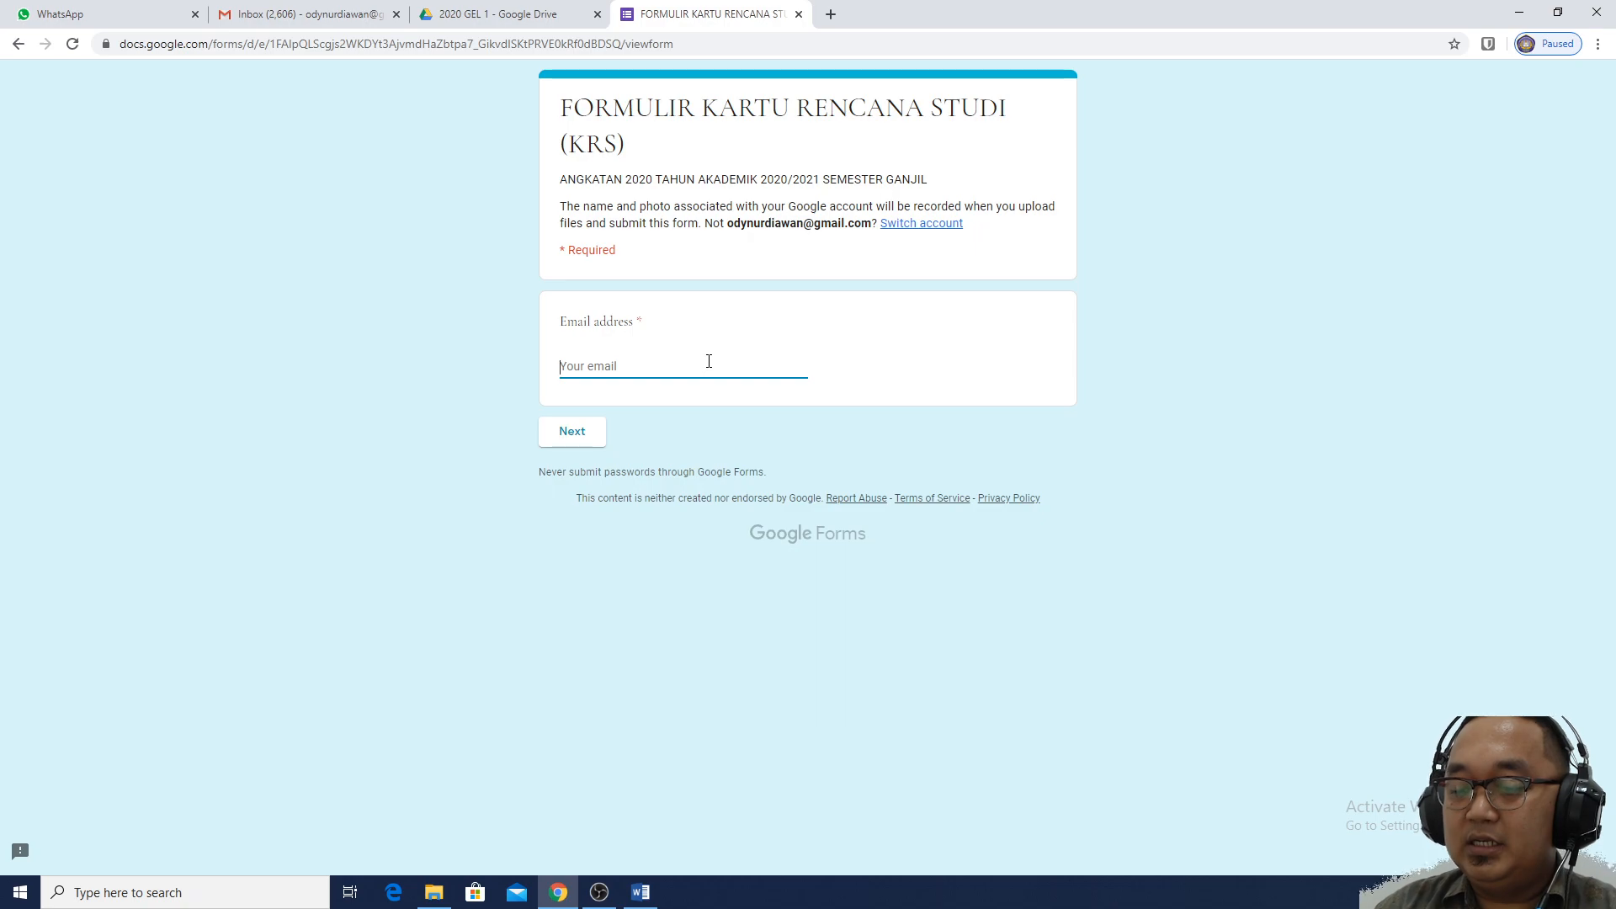
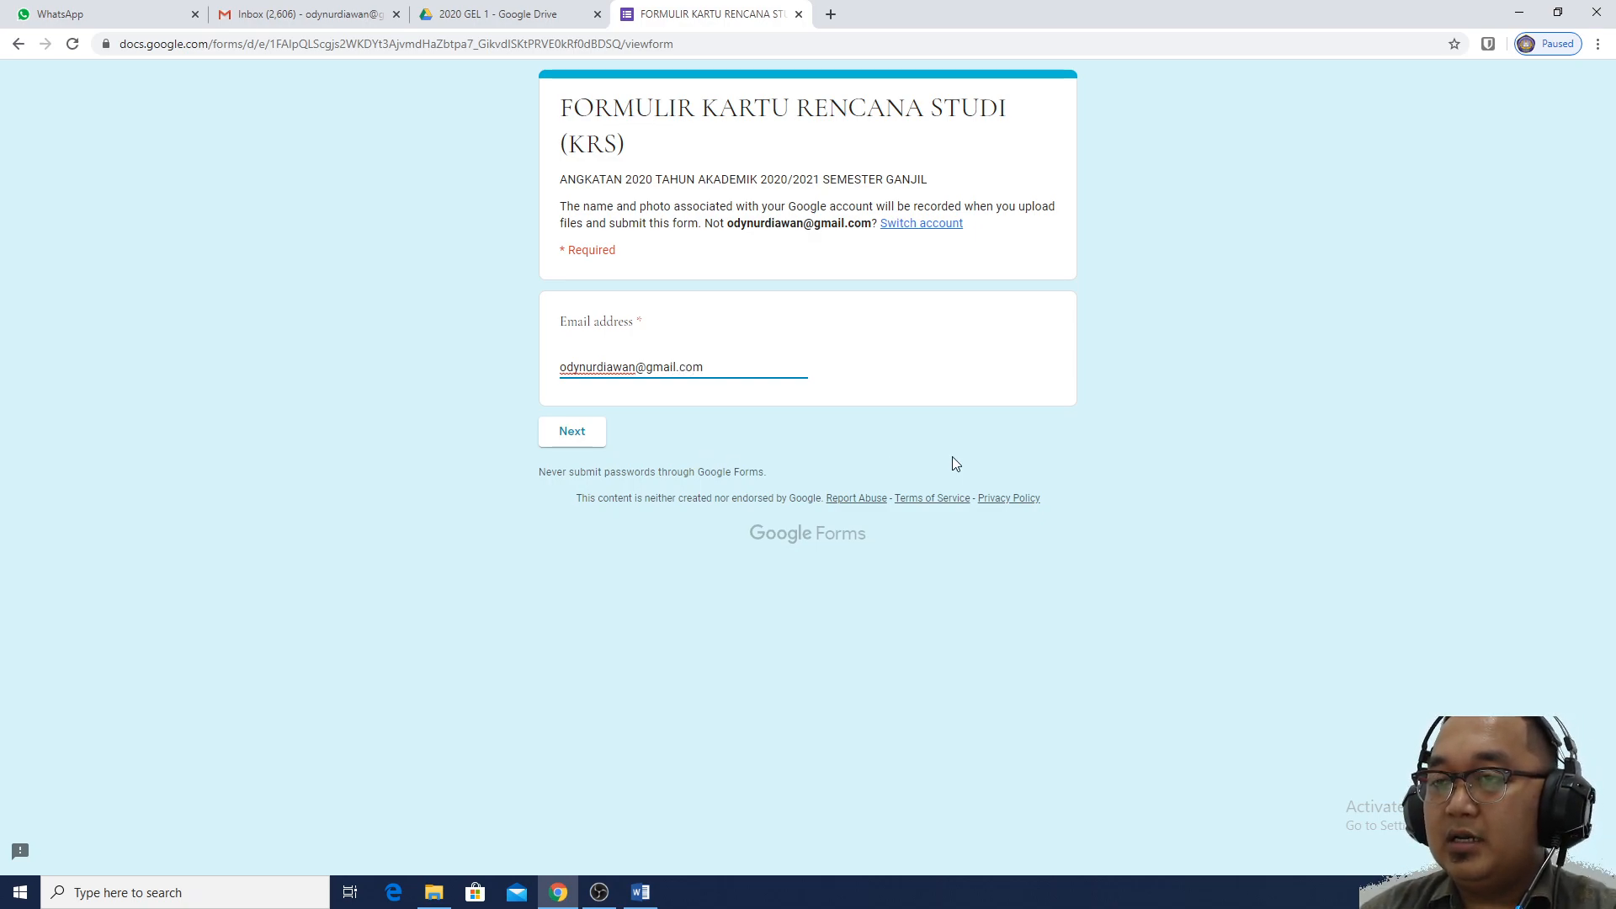
Continue past the email page to the MATA KULIAH YANG DIAMBIL section
{"action": "left_click", "coordinate": [594, 431]}
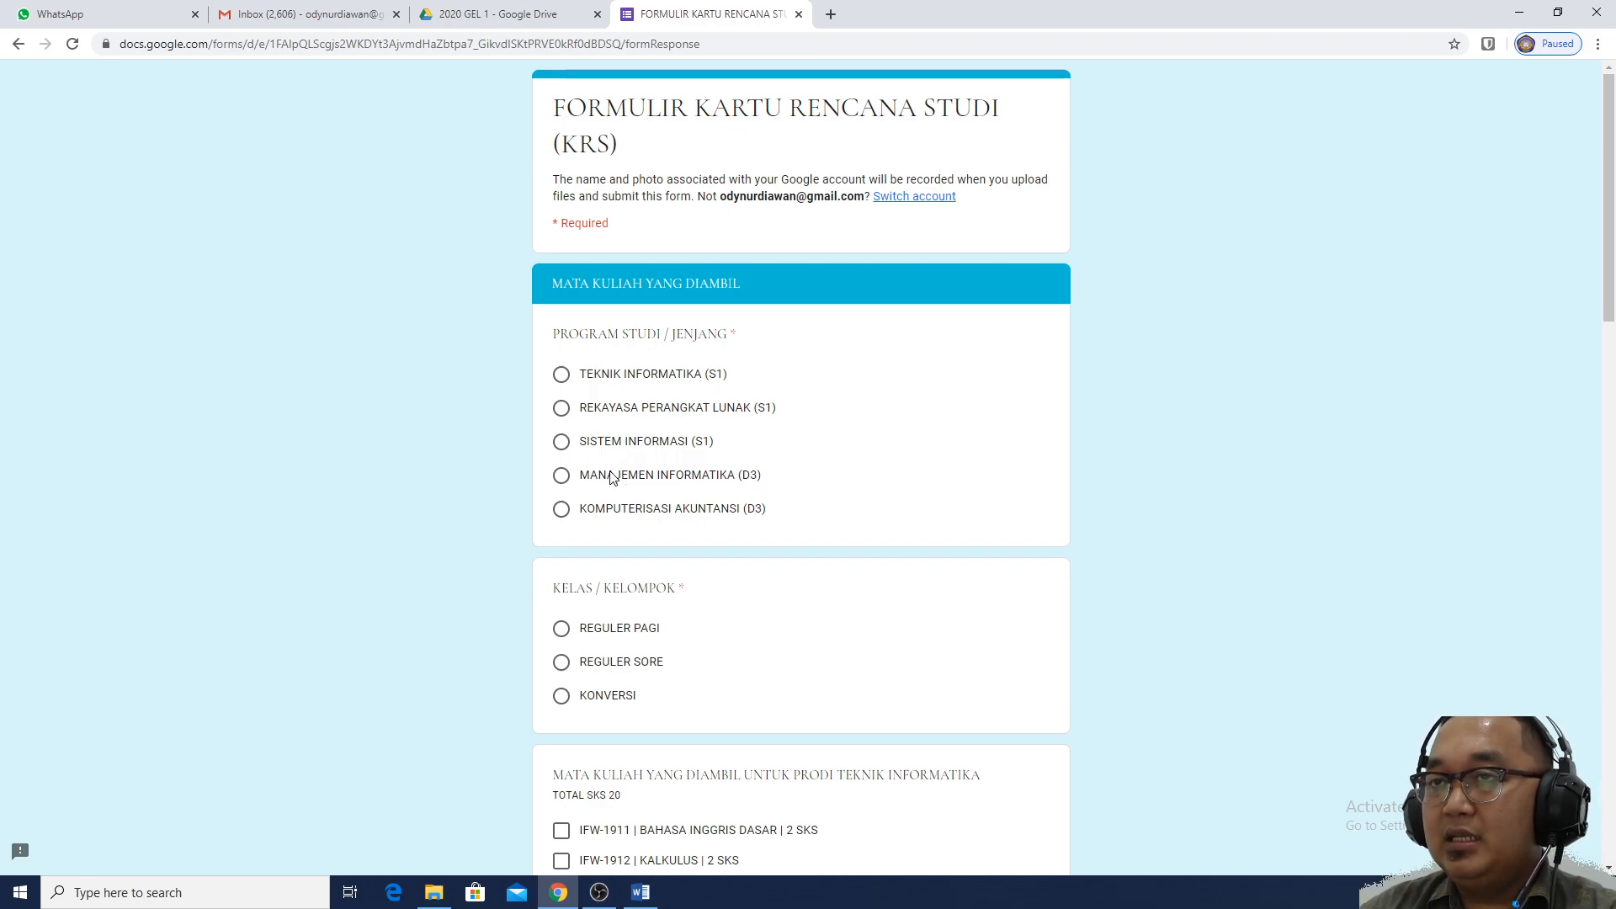
Scroll the Drive PDF preview down to the Rekayasa Perangkat Lunak and Sistem Informasi tables
{"action": "left_click", "coordinate": [482, 12]}
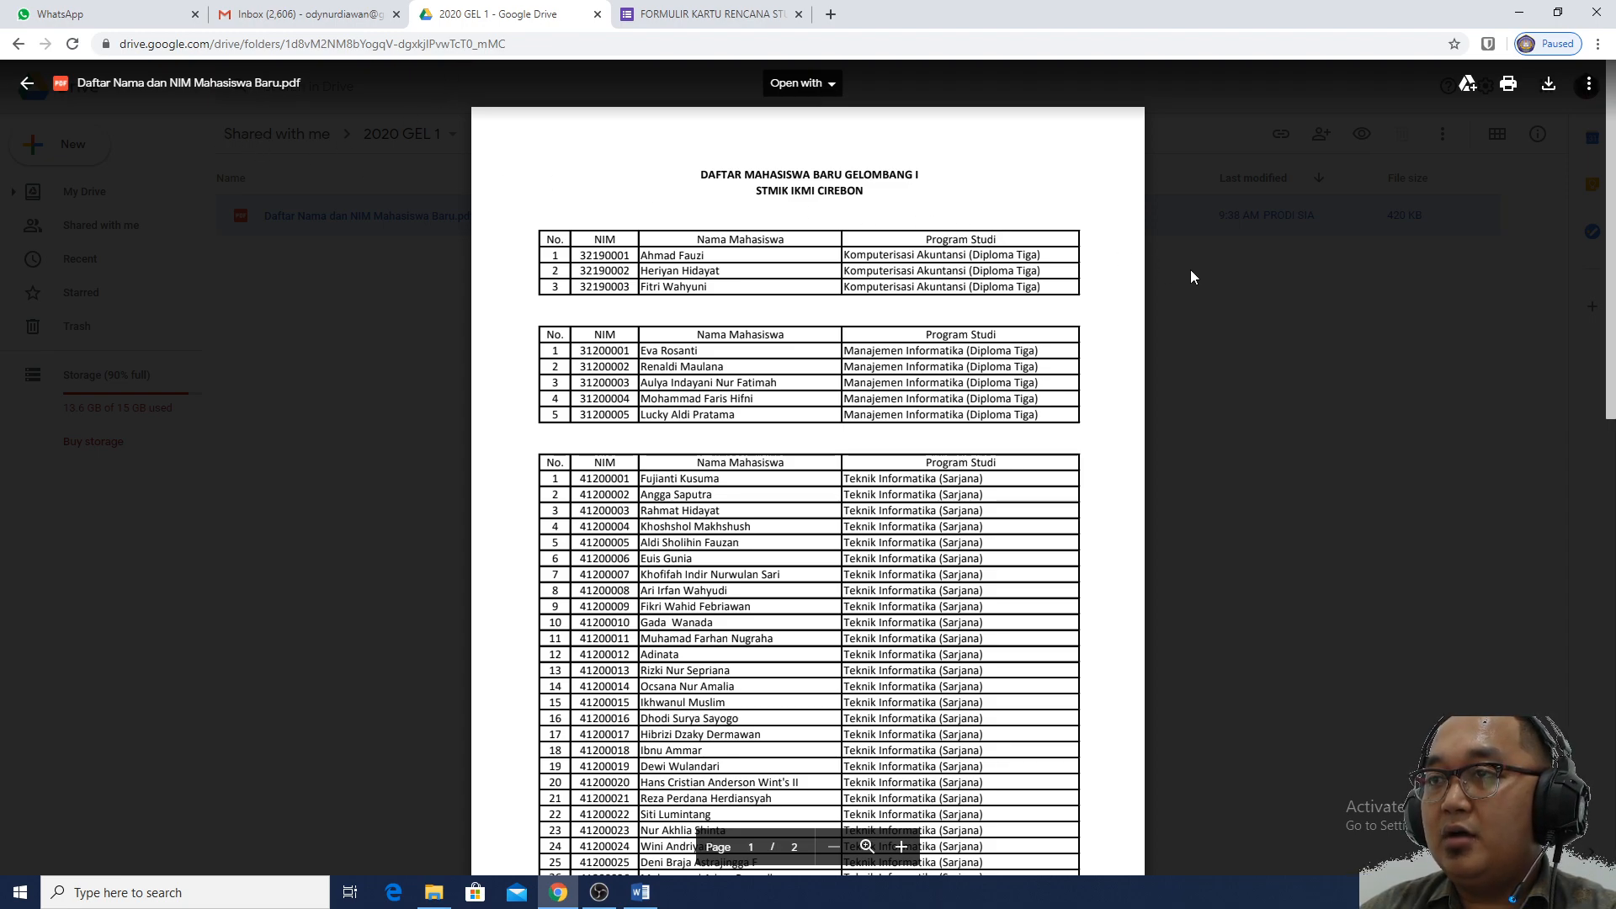
{"action": "scroll", "coordinate": [1198, 300], "scroll_direction": "down", "scroll_amount": 1}
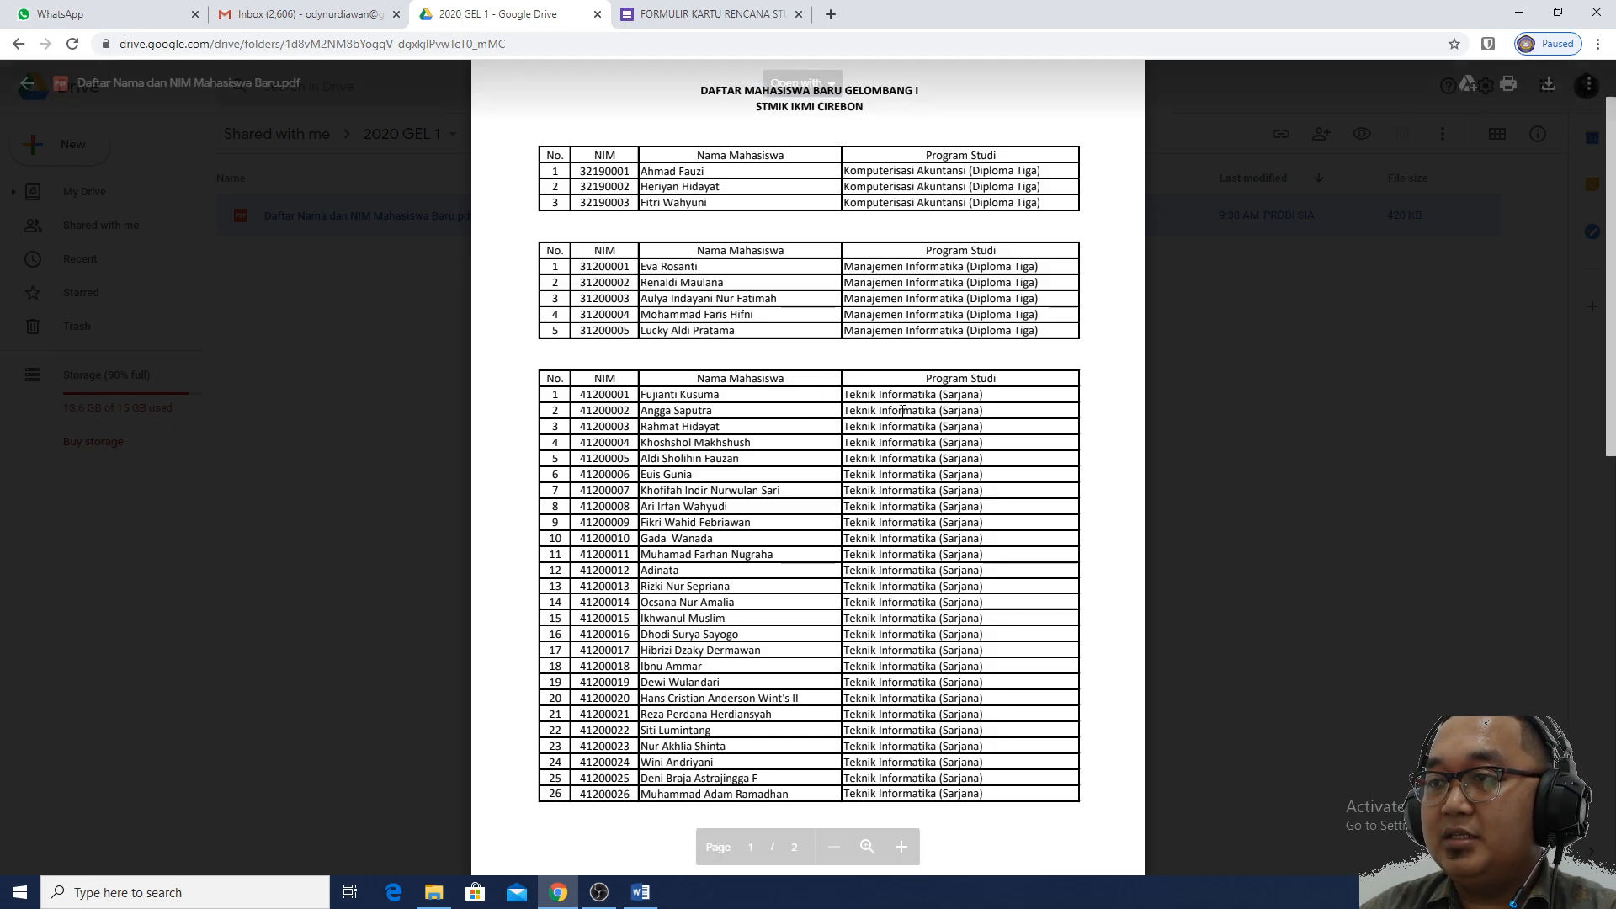
{"action": "scroll", "coordinate": [945, 419], "scroll_direction": "down", "scroll_amount": 1}
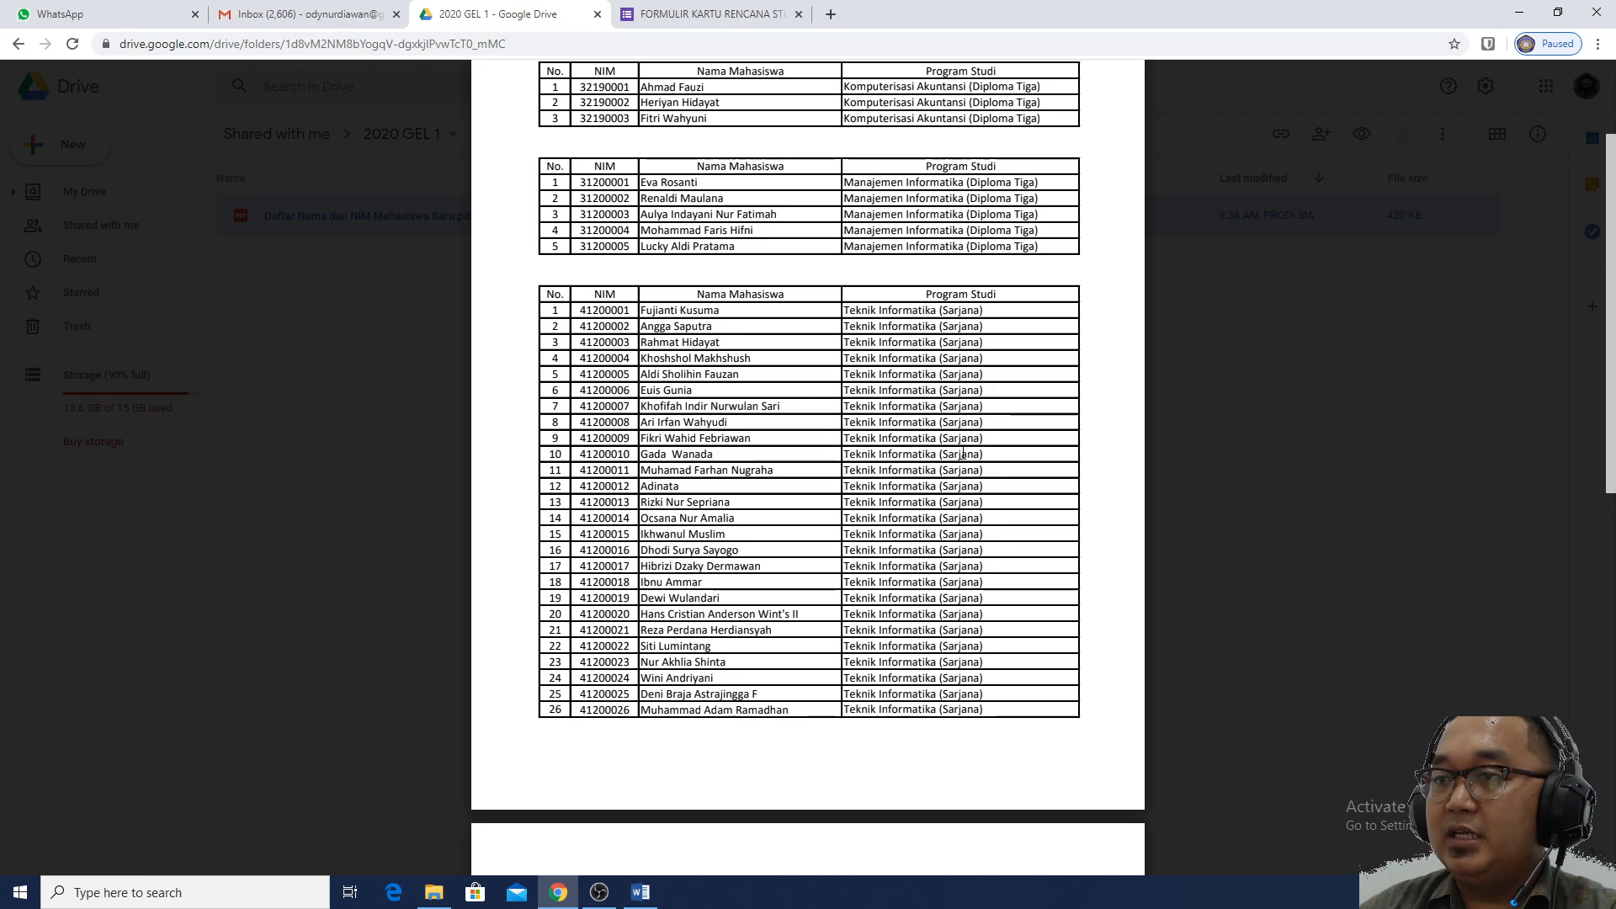
{"action": "scroll", "coordinate": [962, 454], "scroll_direction": "down", "scroll_amount": 5}
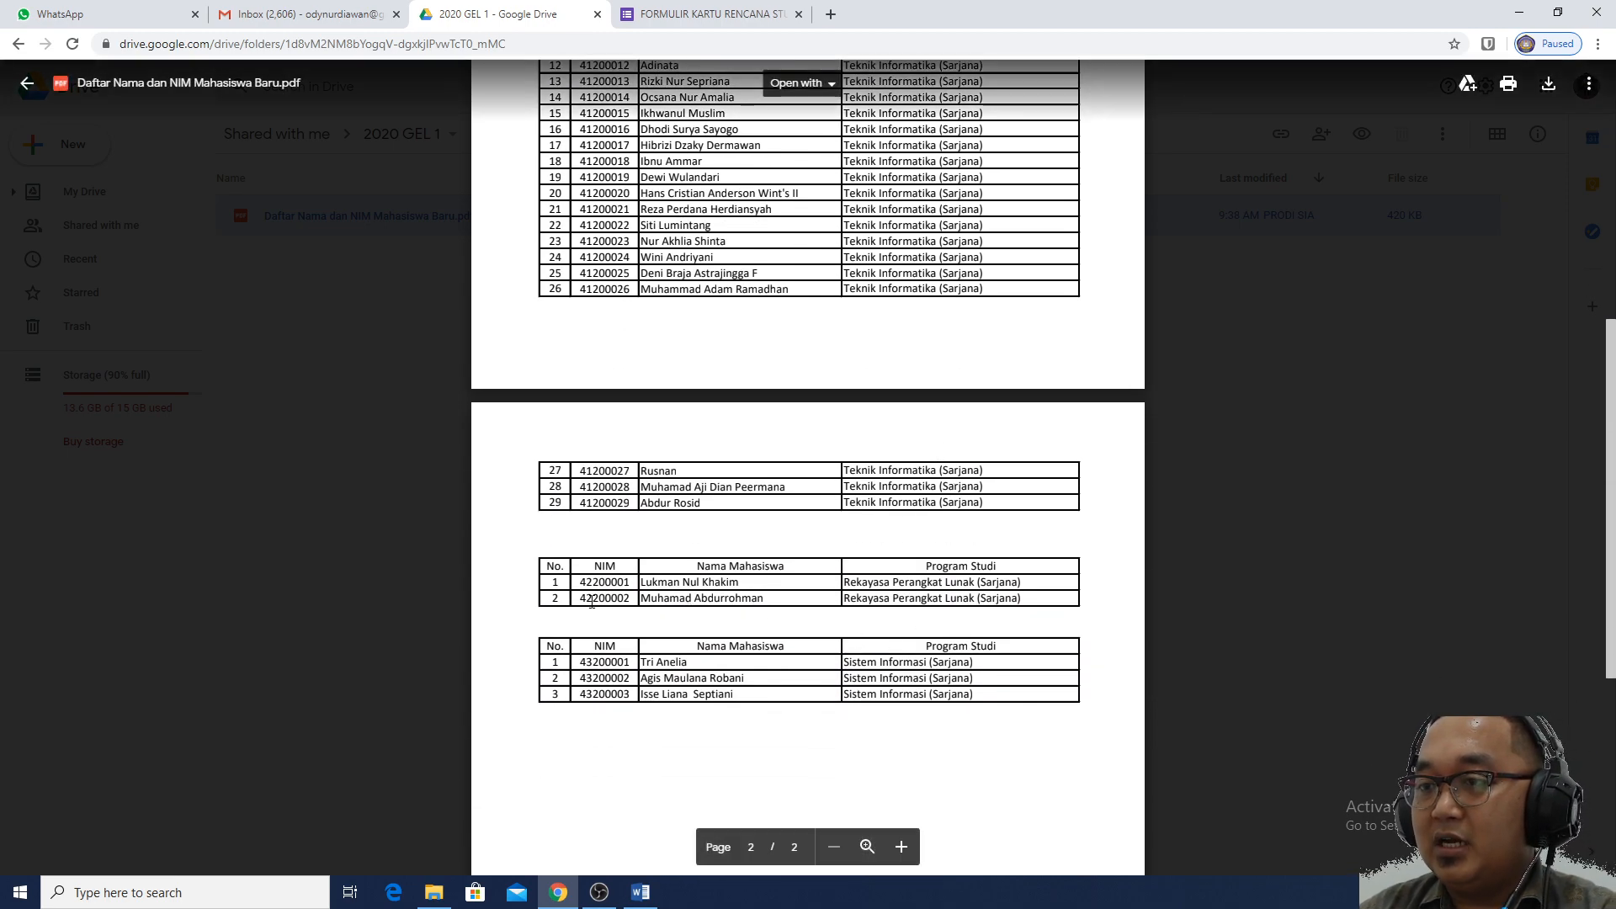
{"action": "scroll", "coordinate": [934, 606], "scroll_direction": "down", "scroll_amount": 5}
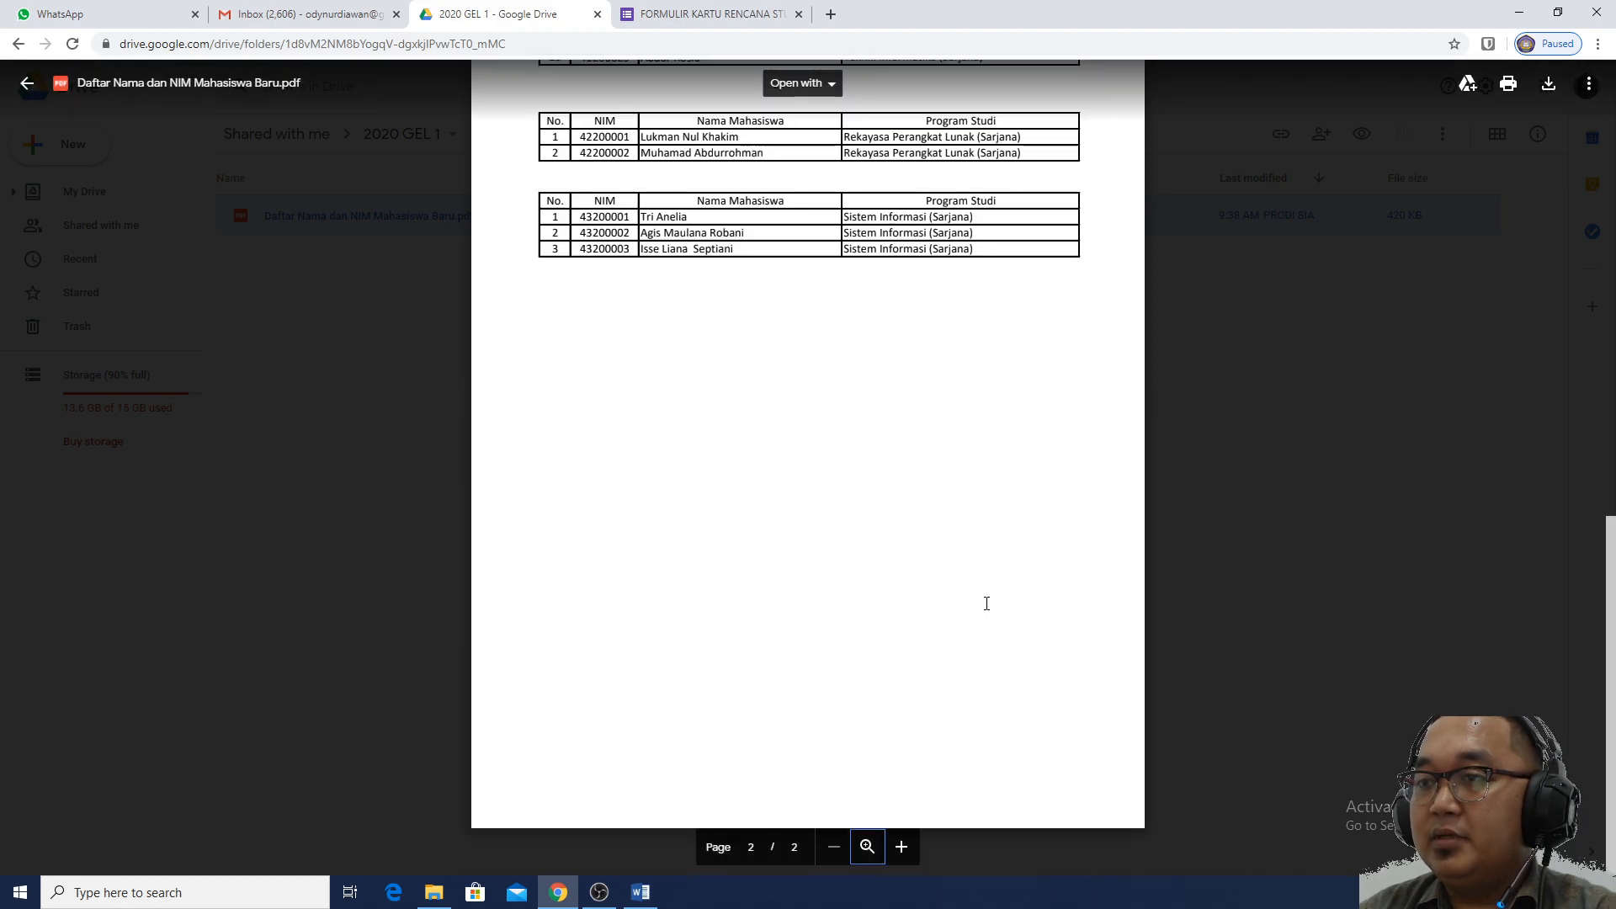
Choose the REGULER PAGI class and scroll down to the Rekayasa Perangkat Lunak course list
{"action": "left_click", "coordinate": [695, 13]}
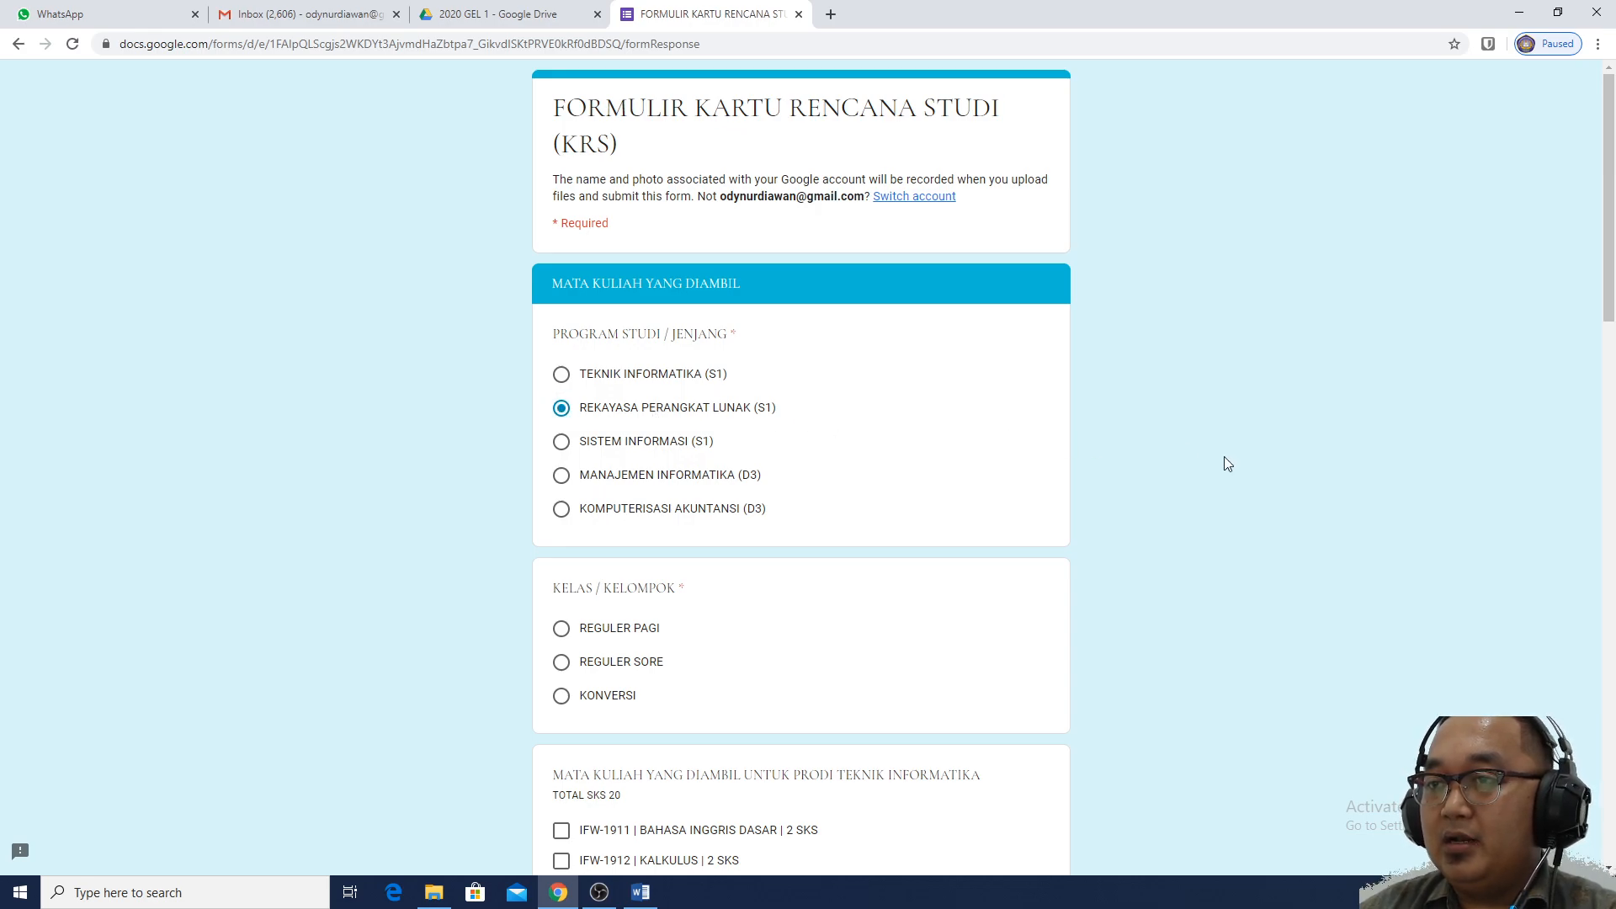
{"action": "scroll", "coordinate": [1223, 458], "scroll_direction": "down", "scroll_amount": 2}
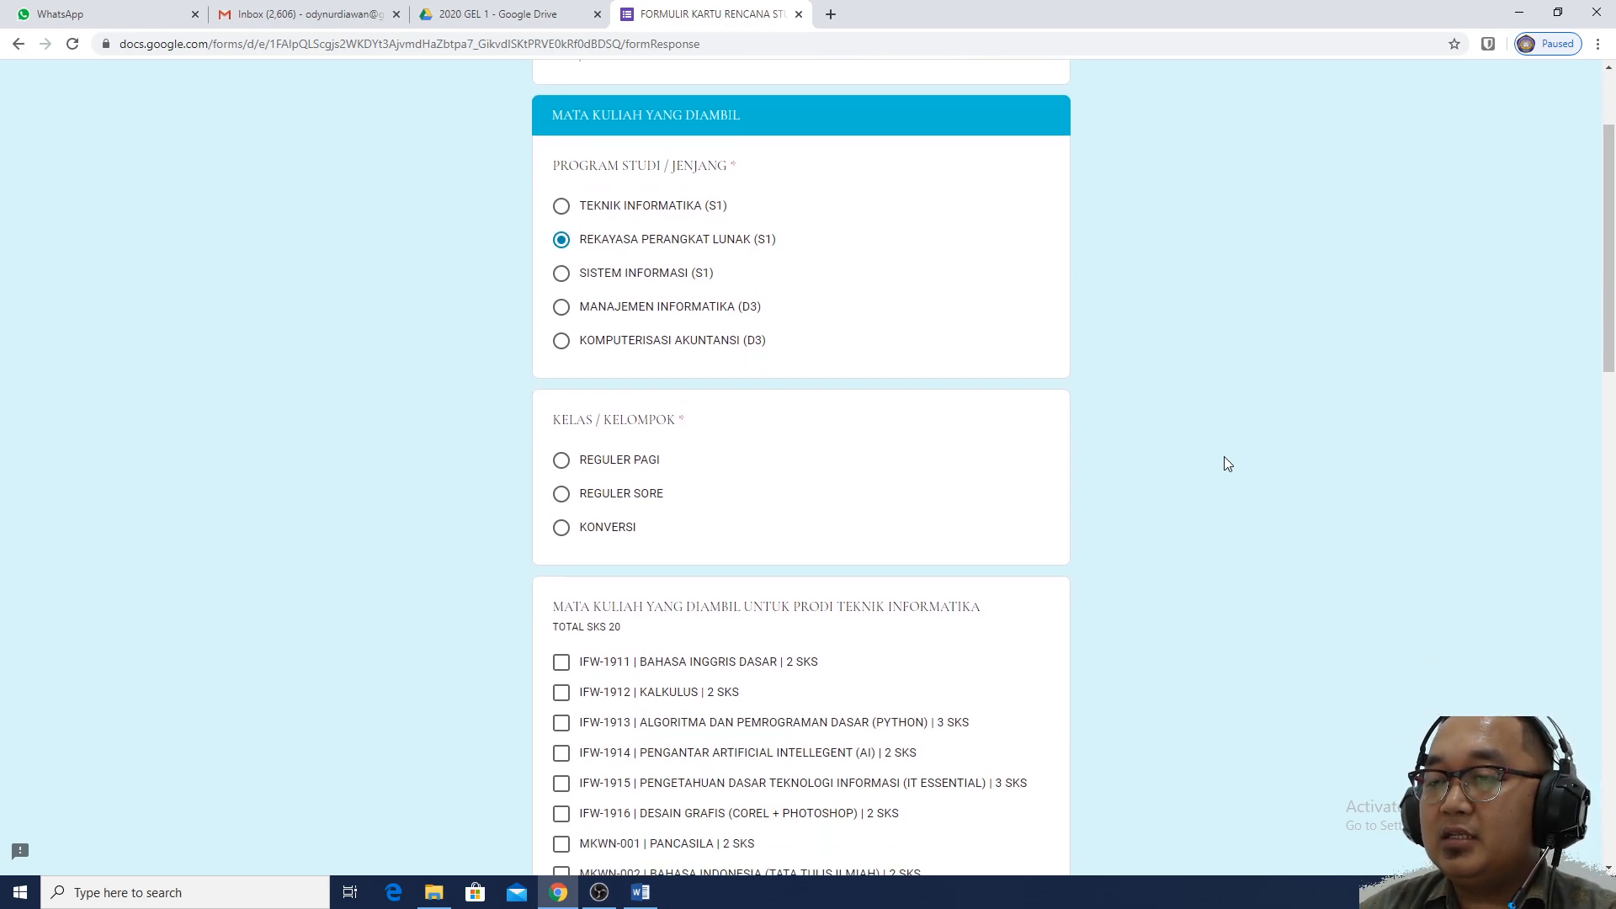
{"action": "scroll", "coordinate": [1224, 457], "scroll_direction": "down", "scroll_amount": 1}
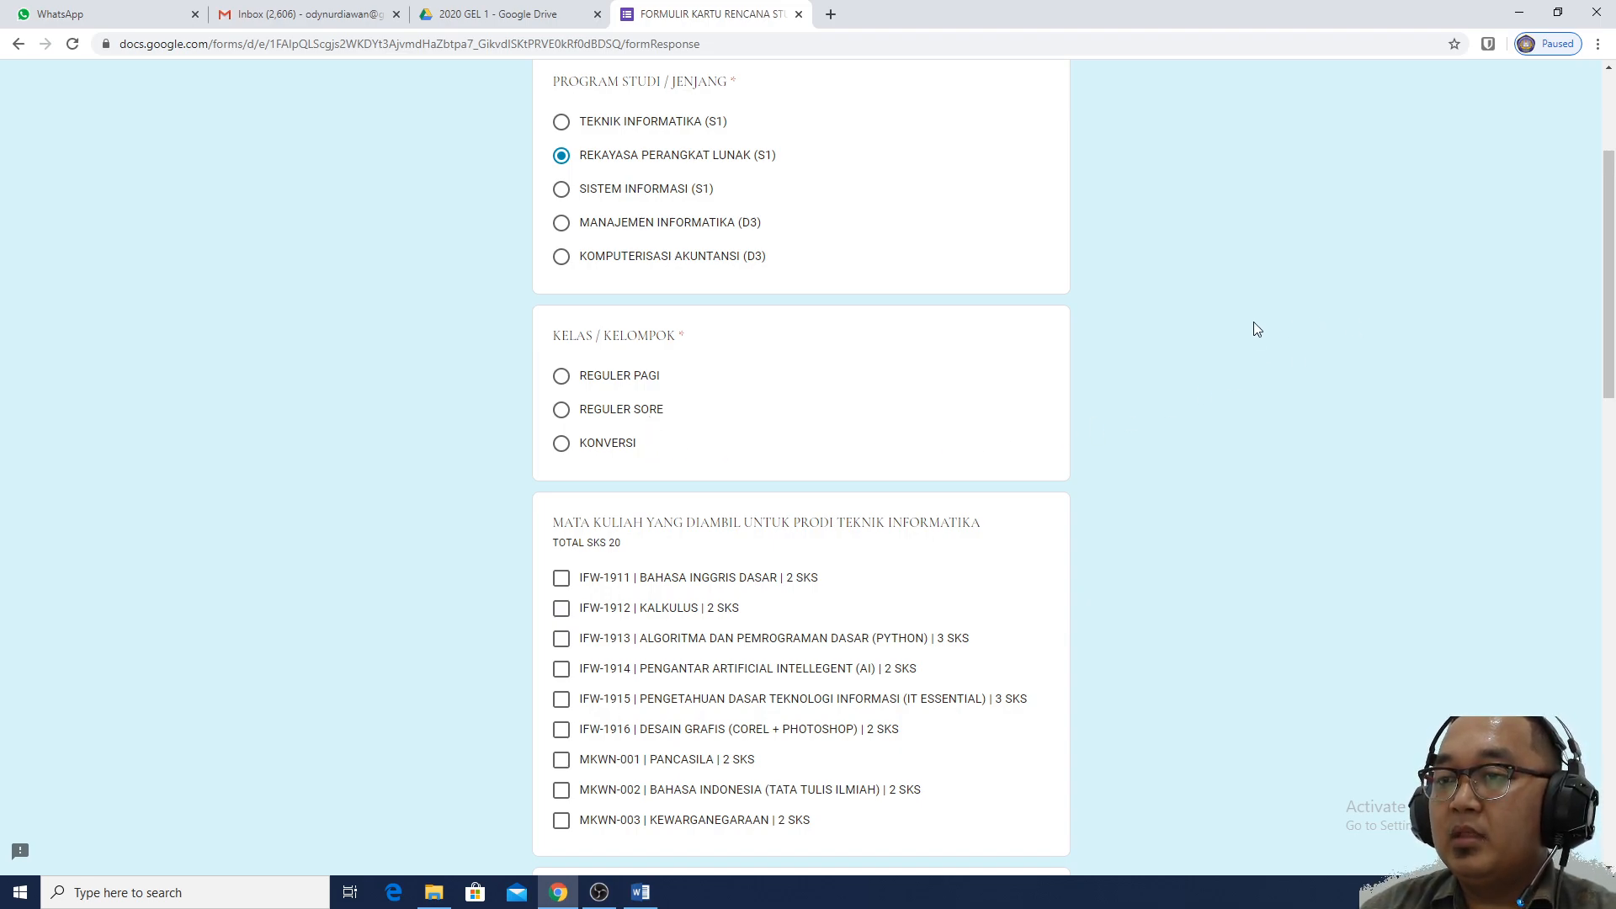
{"action": "left_click", "coordinate": [596, 380]}
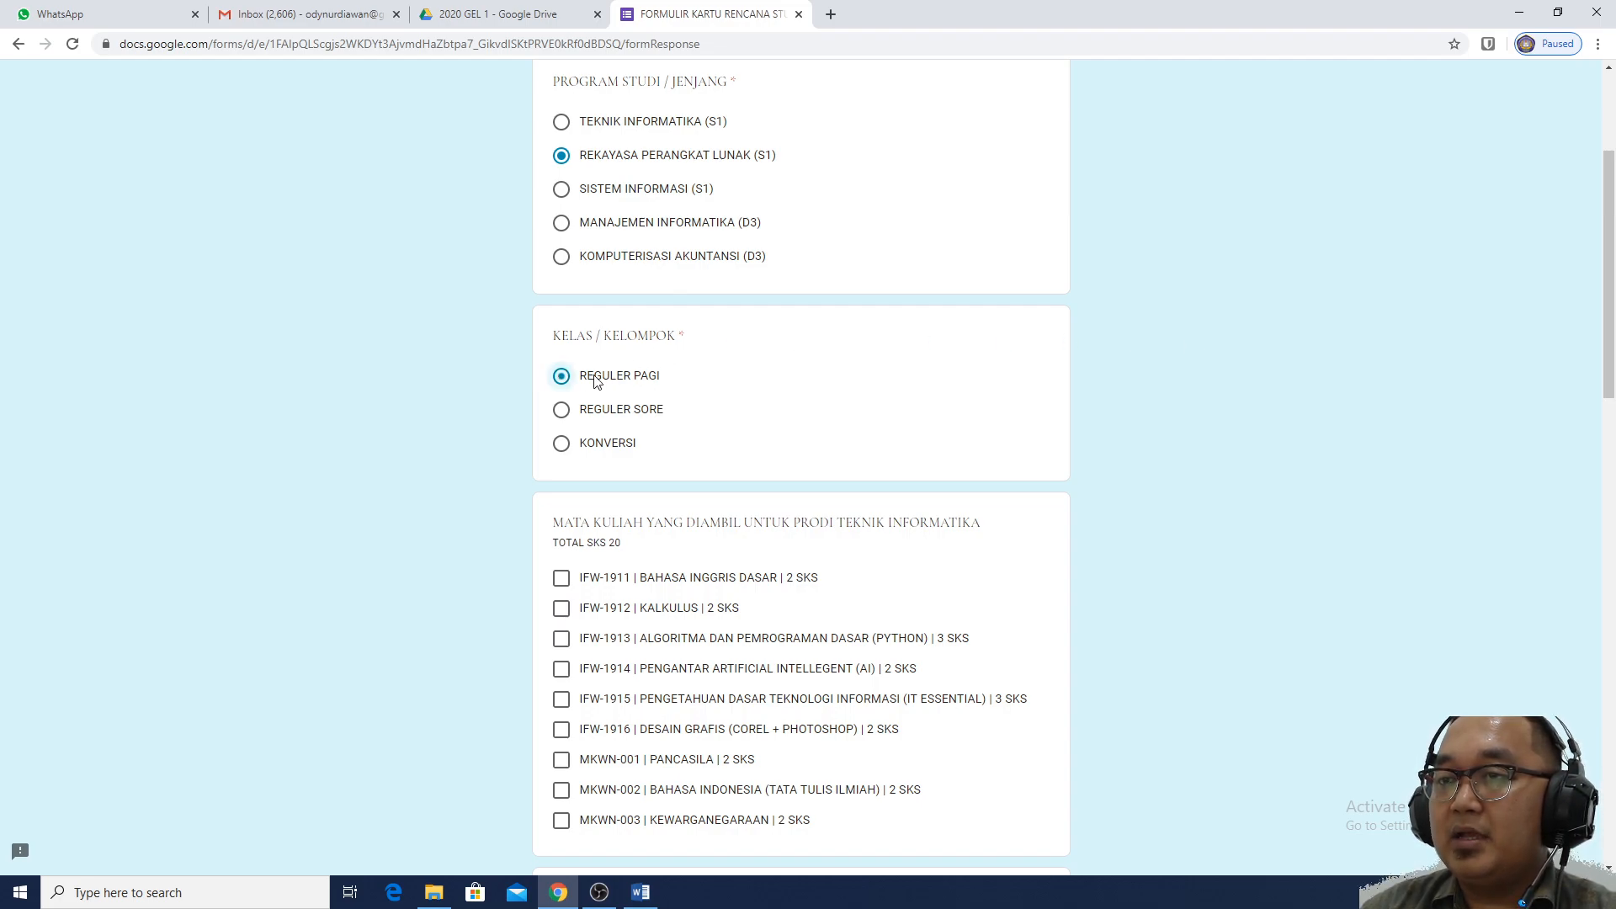
{"action": "scroll", "coordinate": [1149, 428], "scroll_direction": "down", "scroll_amount": 1}
{"action": "scroll", "coordinate": [1146, 424], "scroll_direction": "down", "scroll_amount": 1}
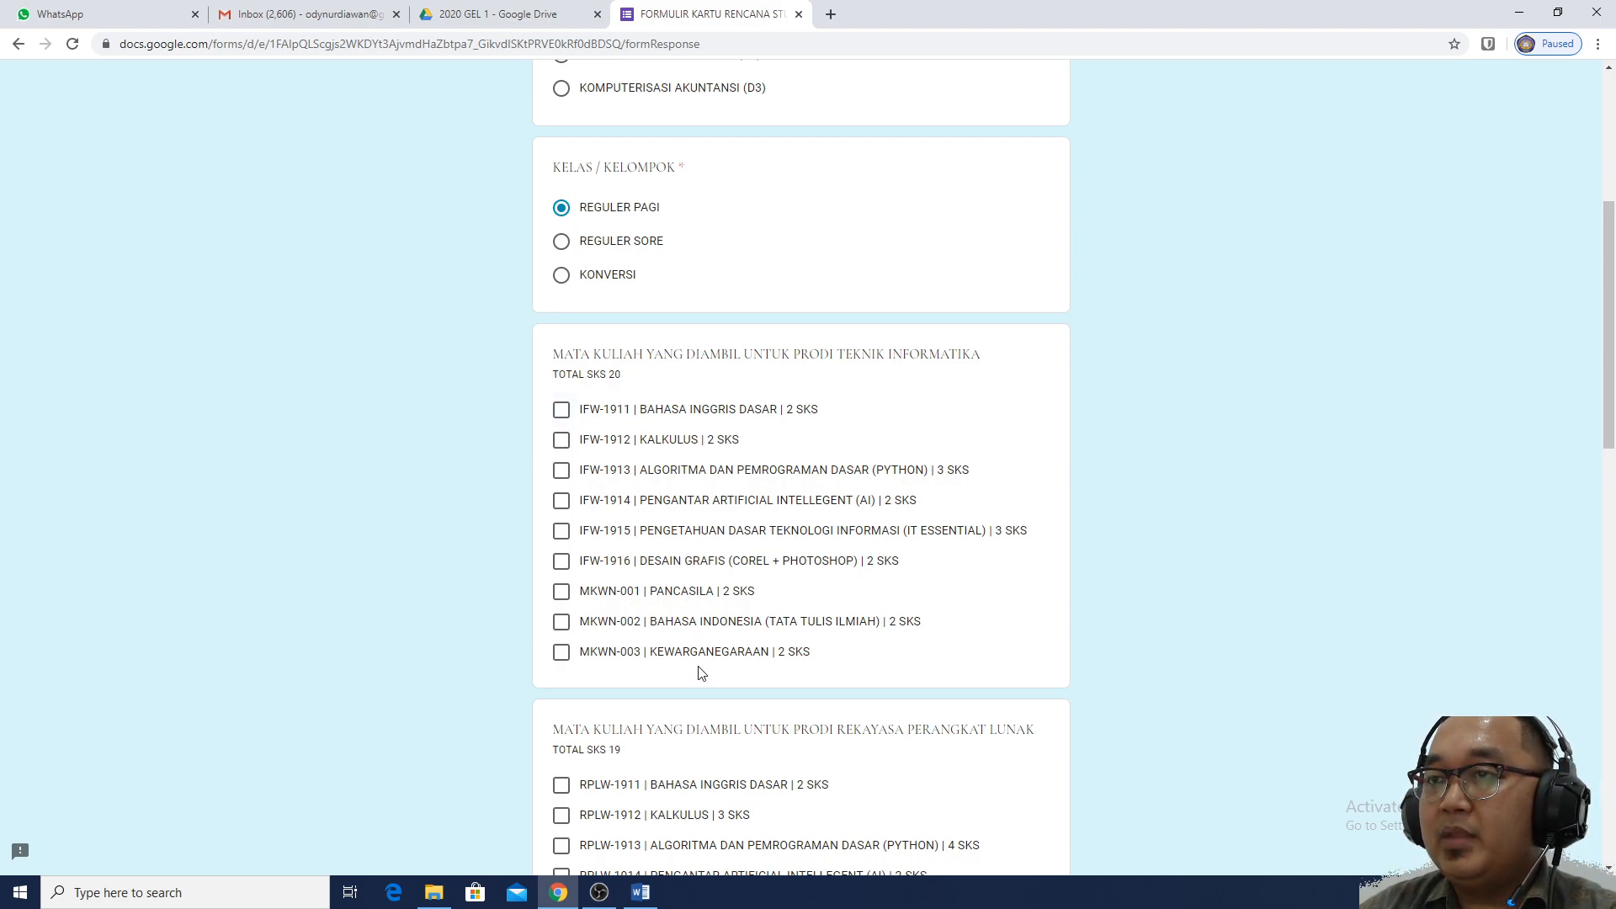
{"action": "scroll", "coordinate": [700, 617], "scroll_direction": "up", "scroll_amount": 4}
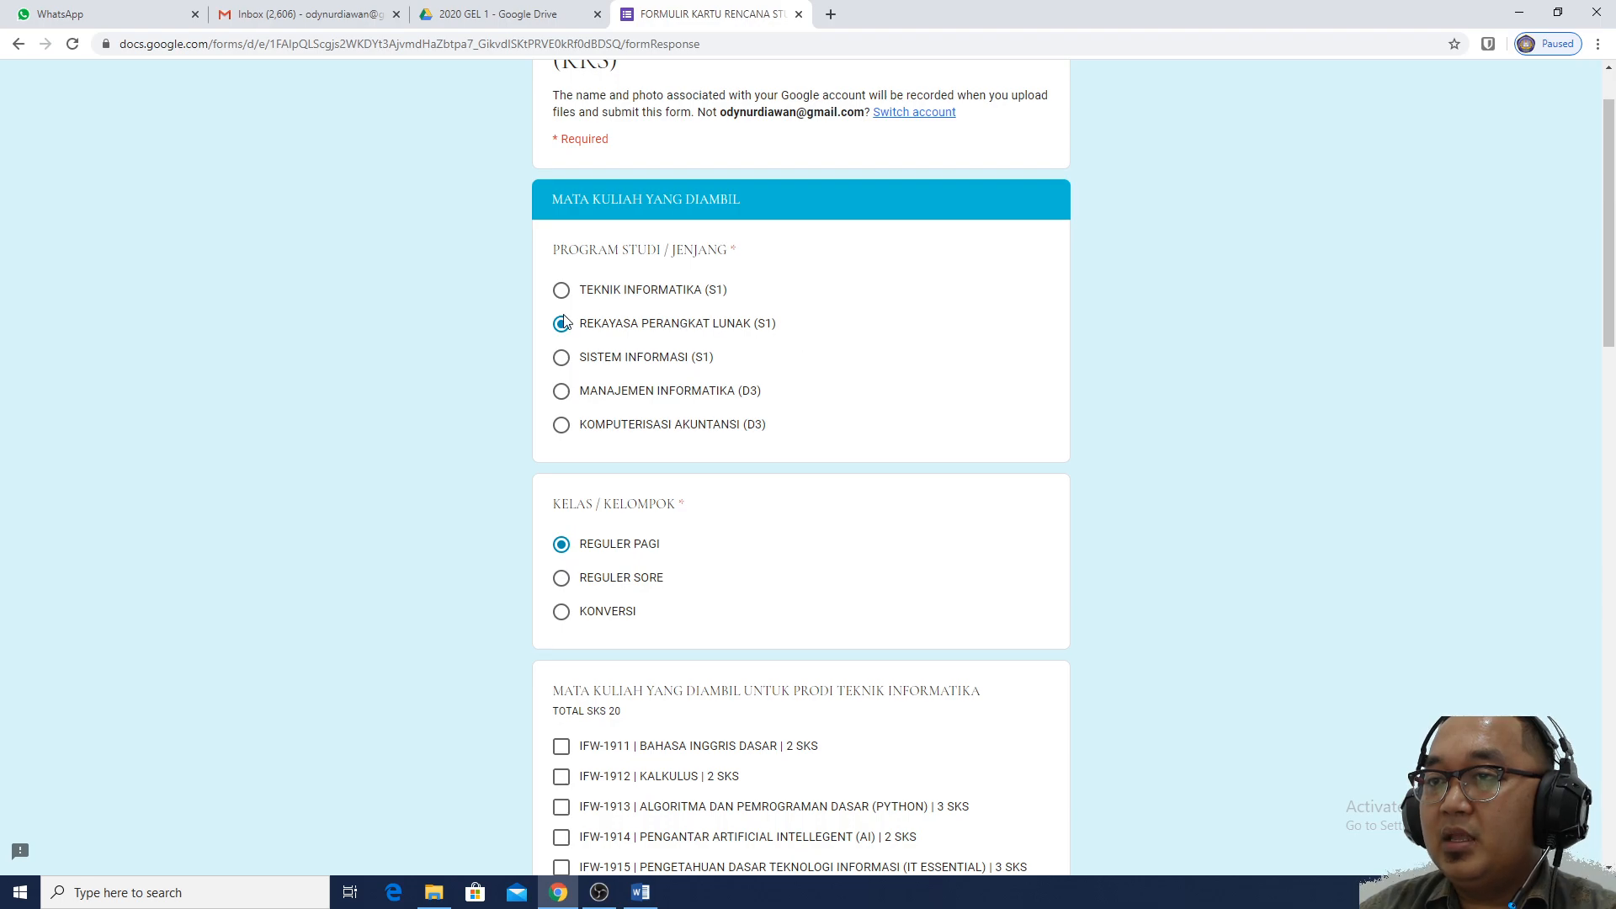
{"action": "scroll", "coordinate": [892, 428], "scroll_direction": "down", "scroll_amount": 4}
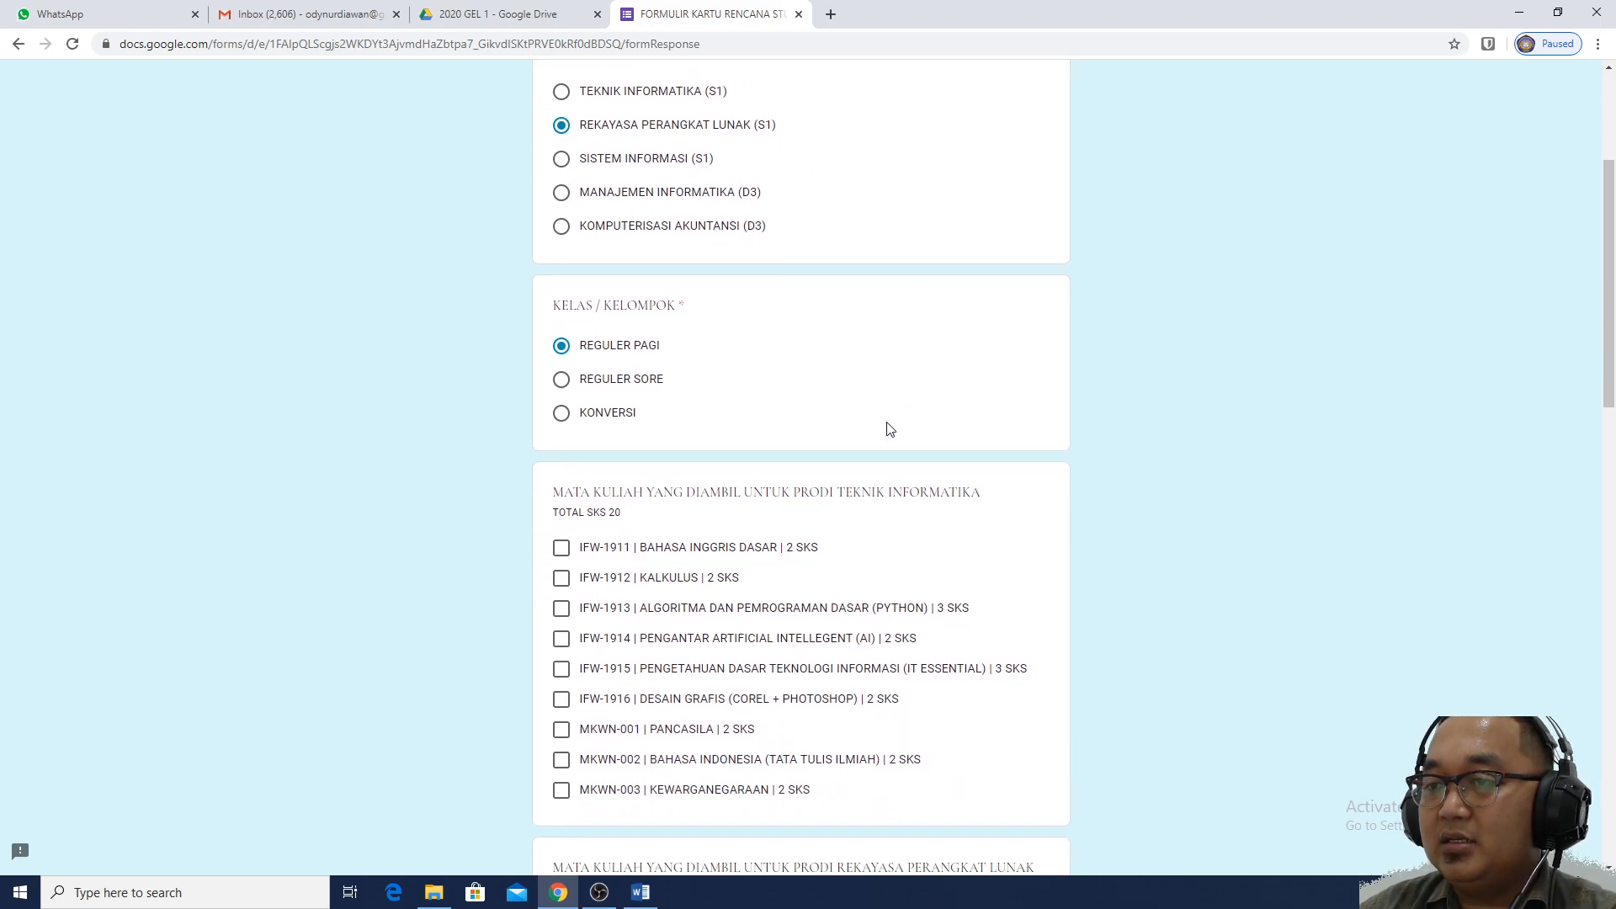
{"action": "scroll", "coordinate": [888, 431], "scroll_direction": "down", "scroll_amount": 2}
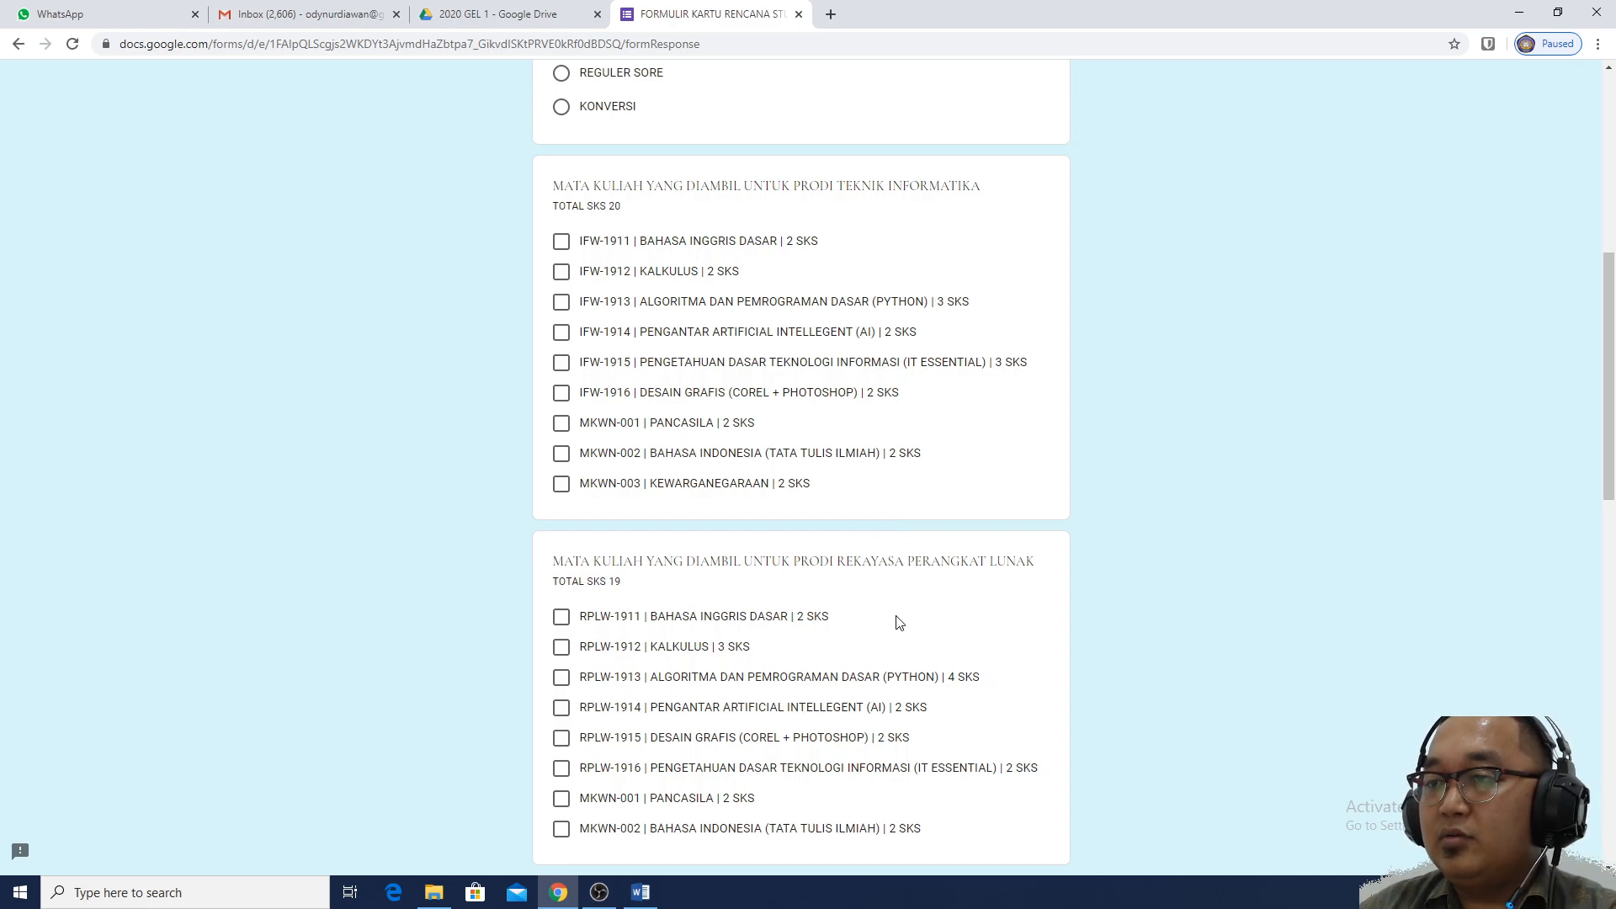
{"action": "scroll", "coordinate": [924, 619], "scroll_direction": "down", "scroll_amount": 3}
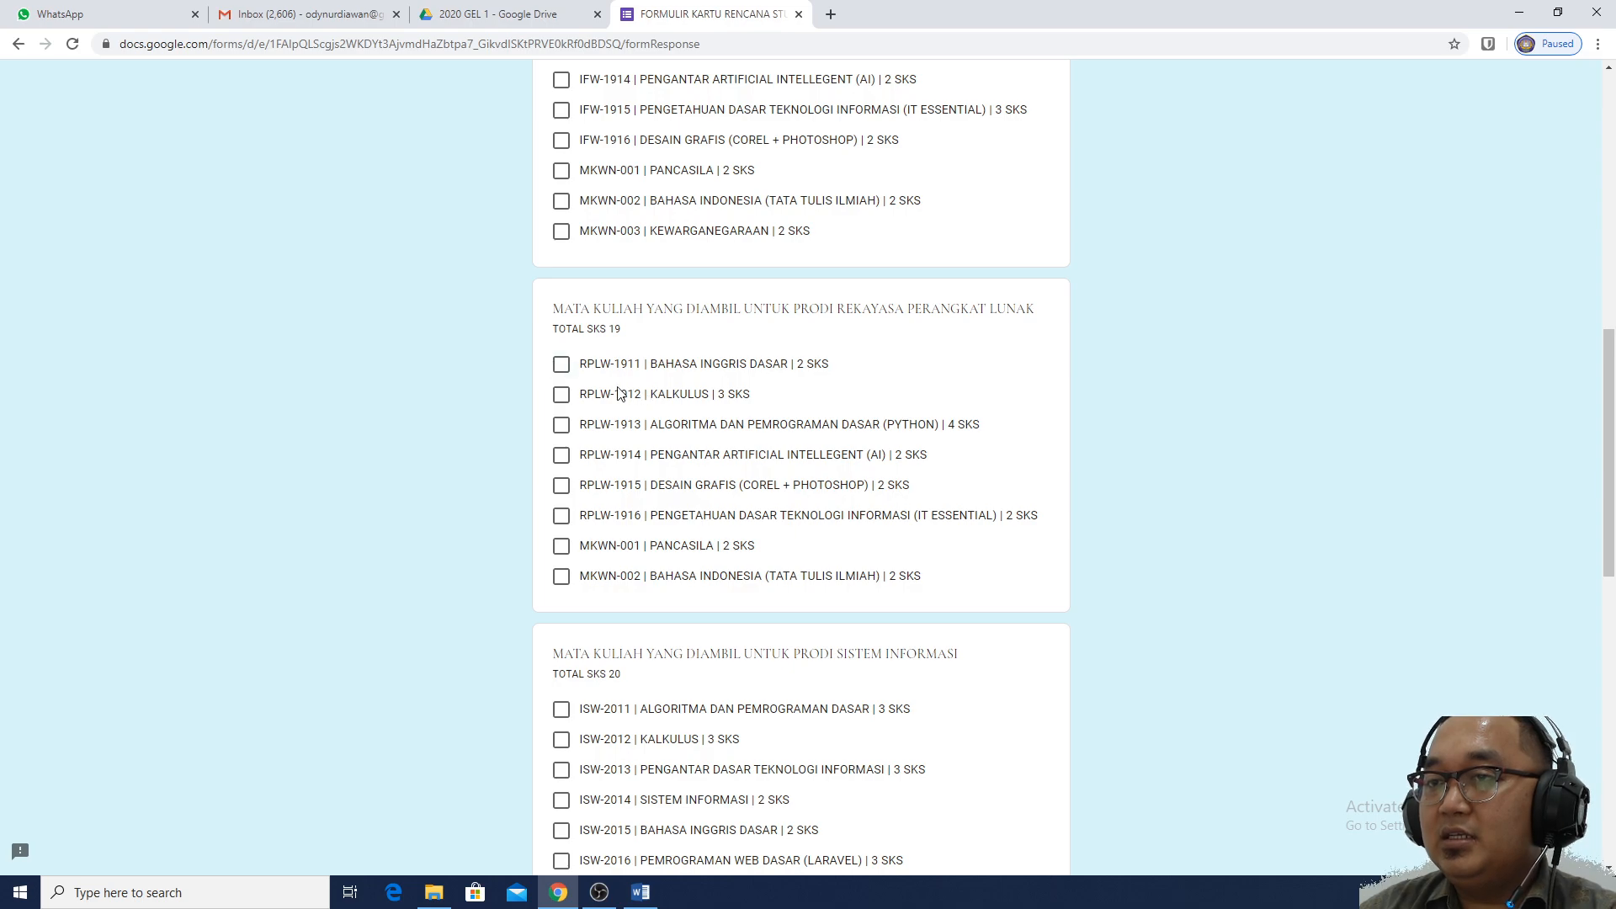
Tick all eight courses, from RPLW-1911 BAHASA INGGRIS DASAR through MKWN-002 BAHASA INDONESIA
{"action": "left_click", "coordinate": [561, 365]}
{"action": "left_click", "coordinate": [560, 395]}
{"action": "left_click", "coordinate": [560, 425]}
{"action": "left_click", "coordinate": [561, 455]}
{"action": "left_click", "coordinate": [561, 487]}
{"action": "left_click", "coordinate": [560, 515]}
{"action": "left_click", "coordinate": [560, 546]}
{"action": "left_click", "coordinate": [562, 577]}
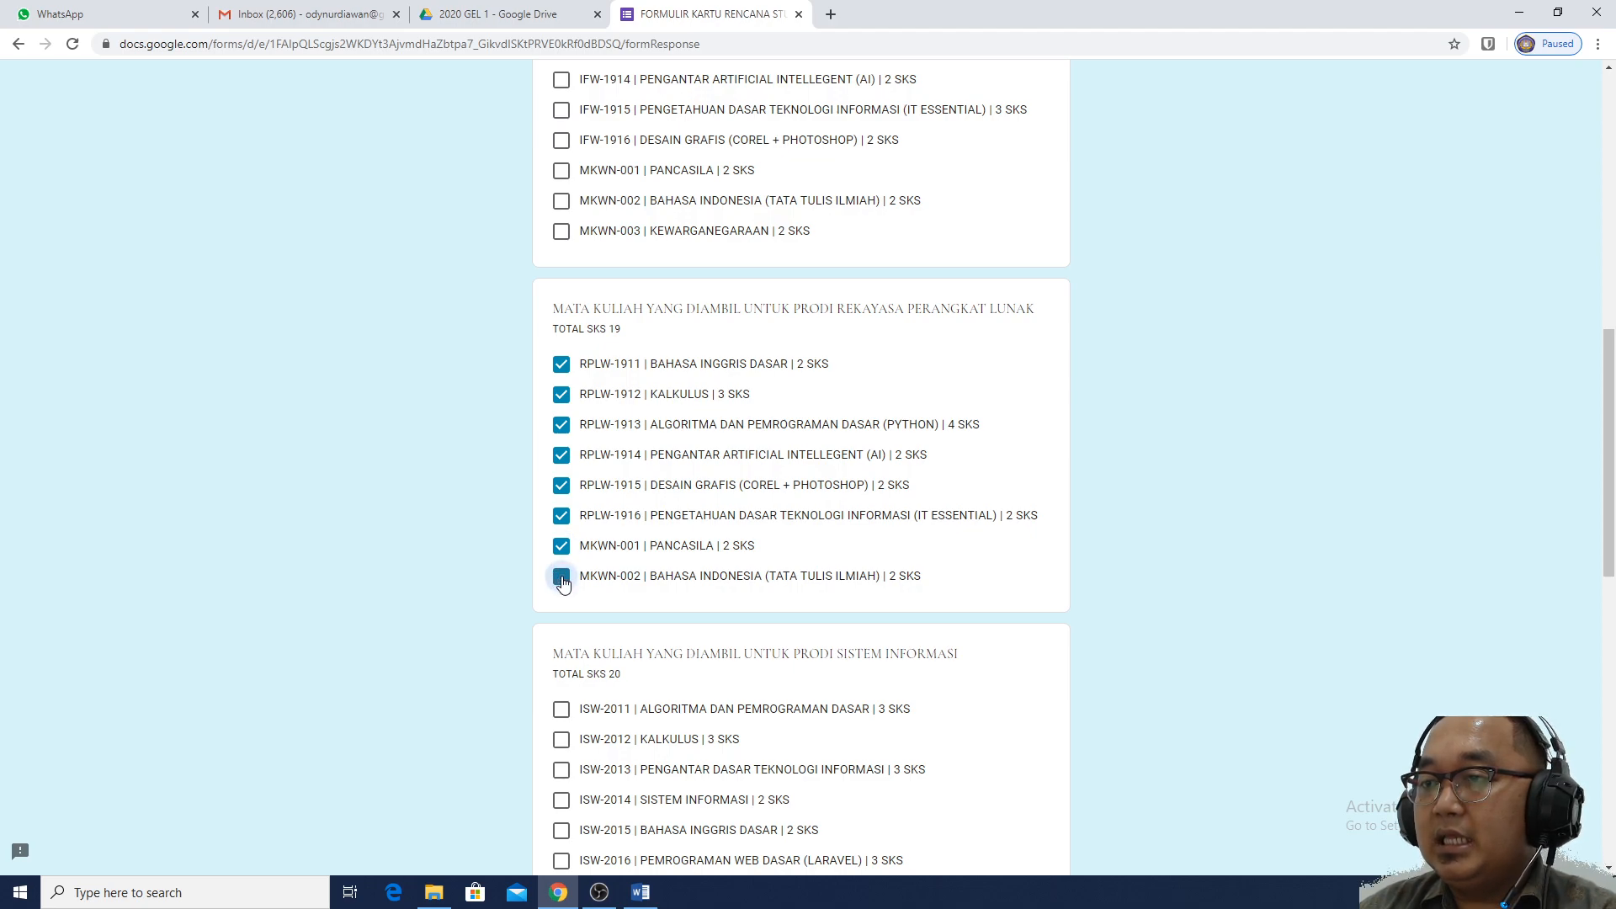
Advance to the IDENTITAS DIRI page and place the cursor in the student name field
{"action": "scroll", "coordinate": [963, 510], "scroll_direction": "down", "scroll_amount": 3}
{"action": "scroll", "coordinate": [964, 510], "scroll_direction": "down", "scroll_amount": 3}
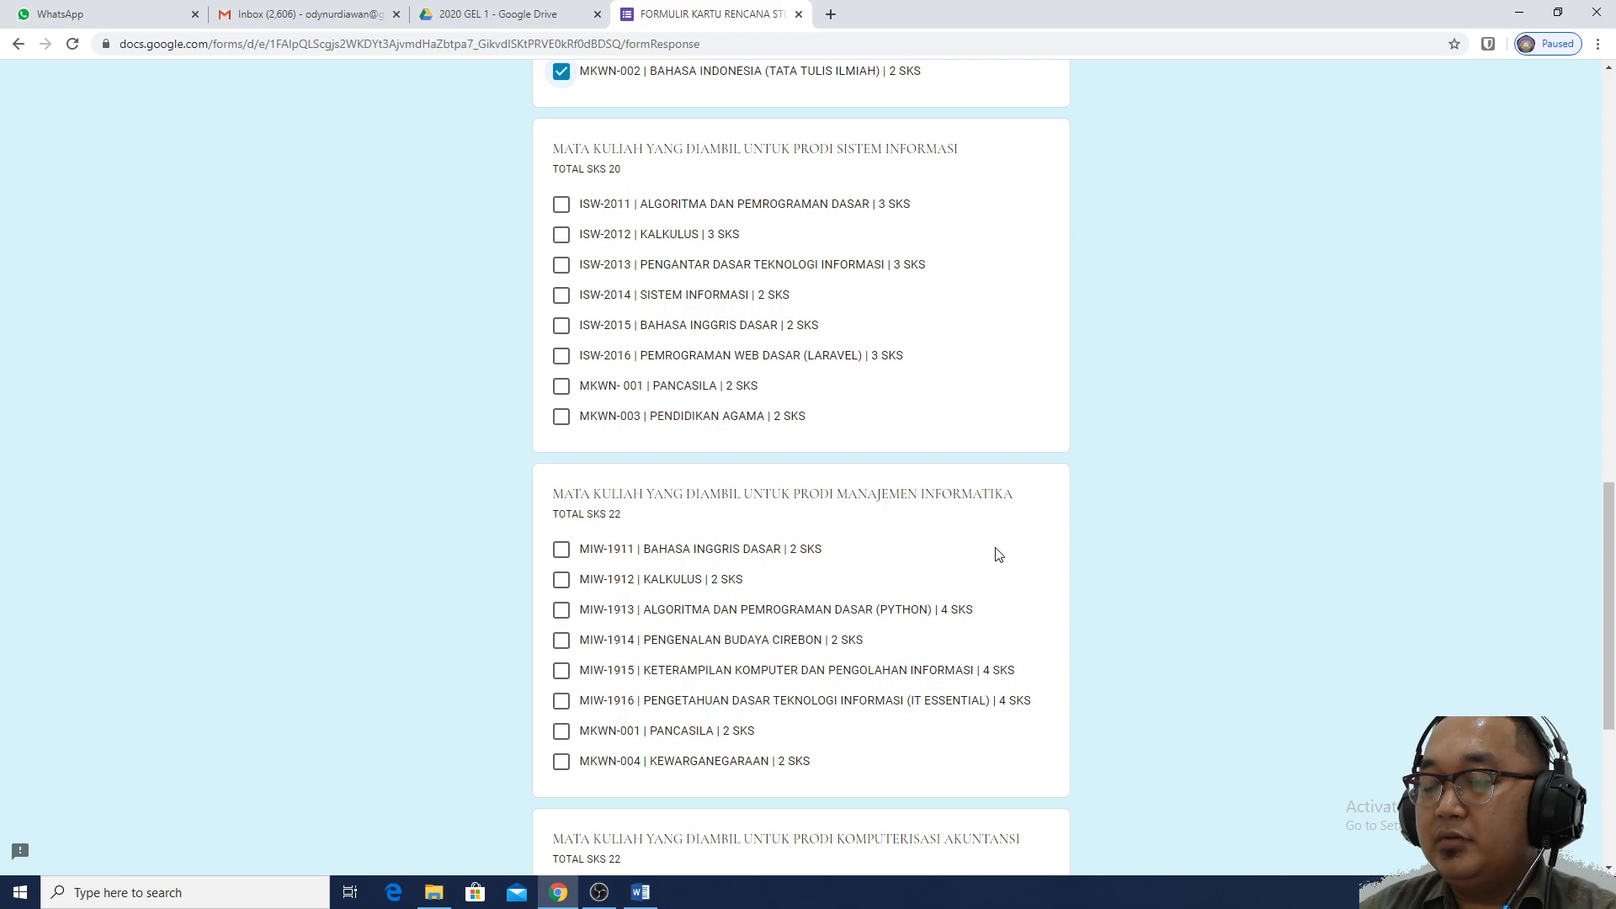
{"action": "scroll", "coordinate": [999, 555], "scroll_direction": "down", "scroll_amount": 5}
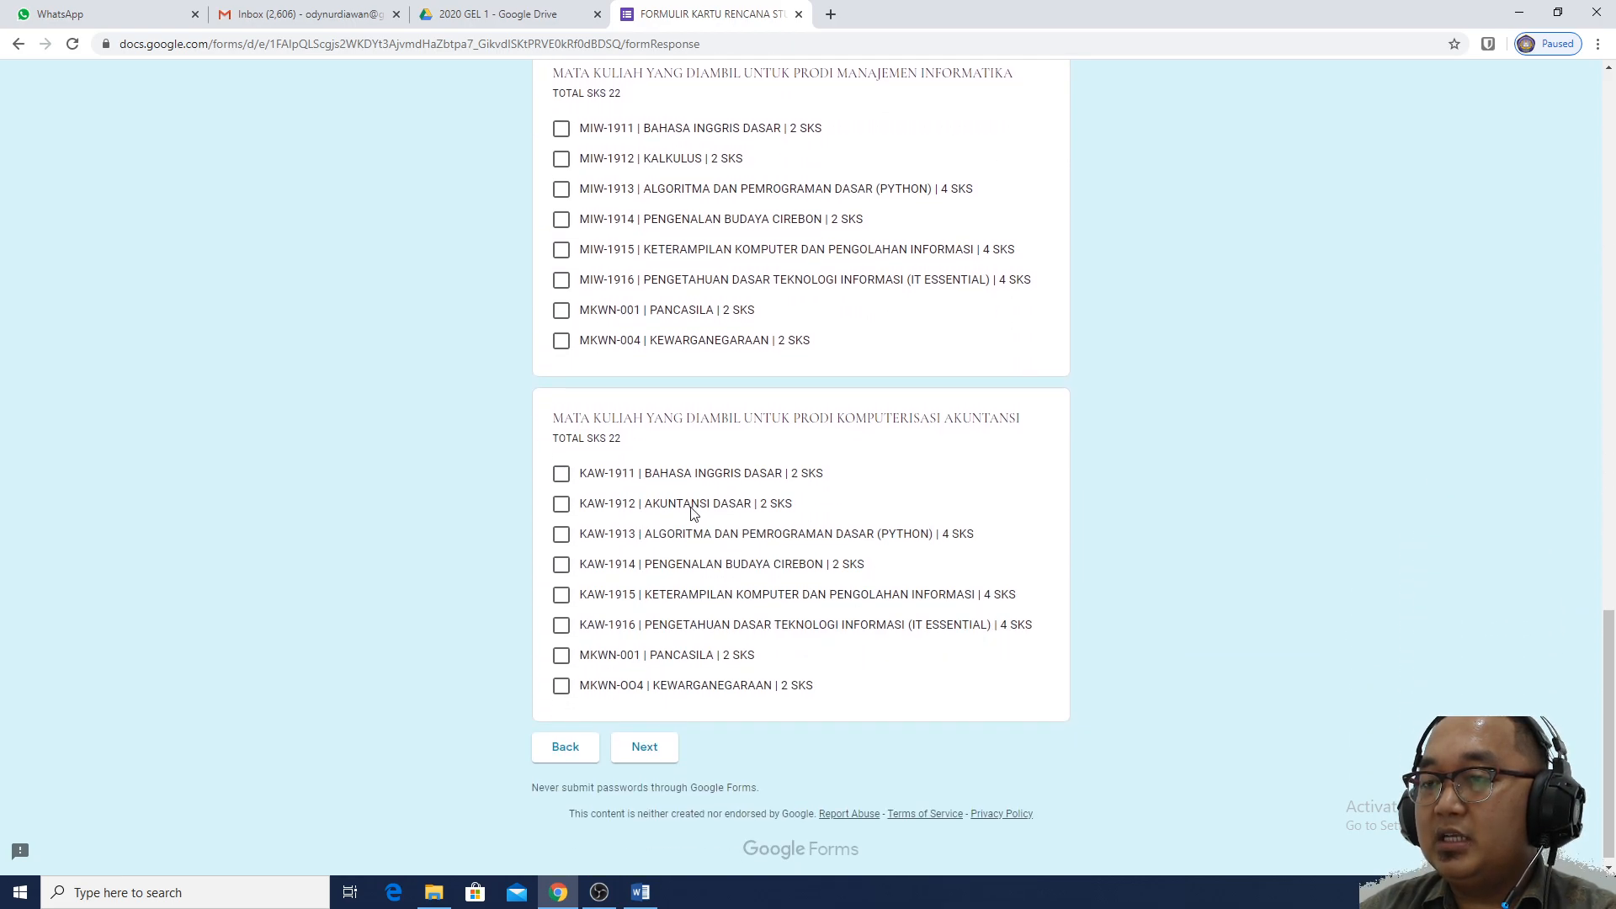
{"action": "scroll", "coordinate": [922, 600], "scroll_direction": "up", "scroll_amount": 11}
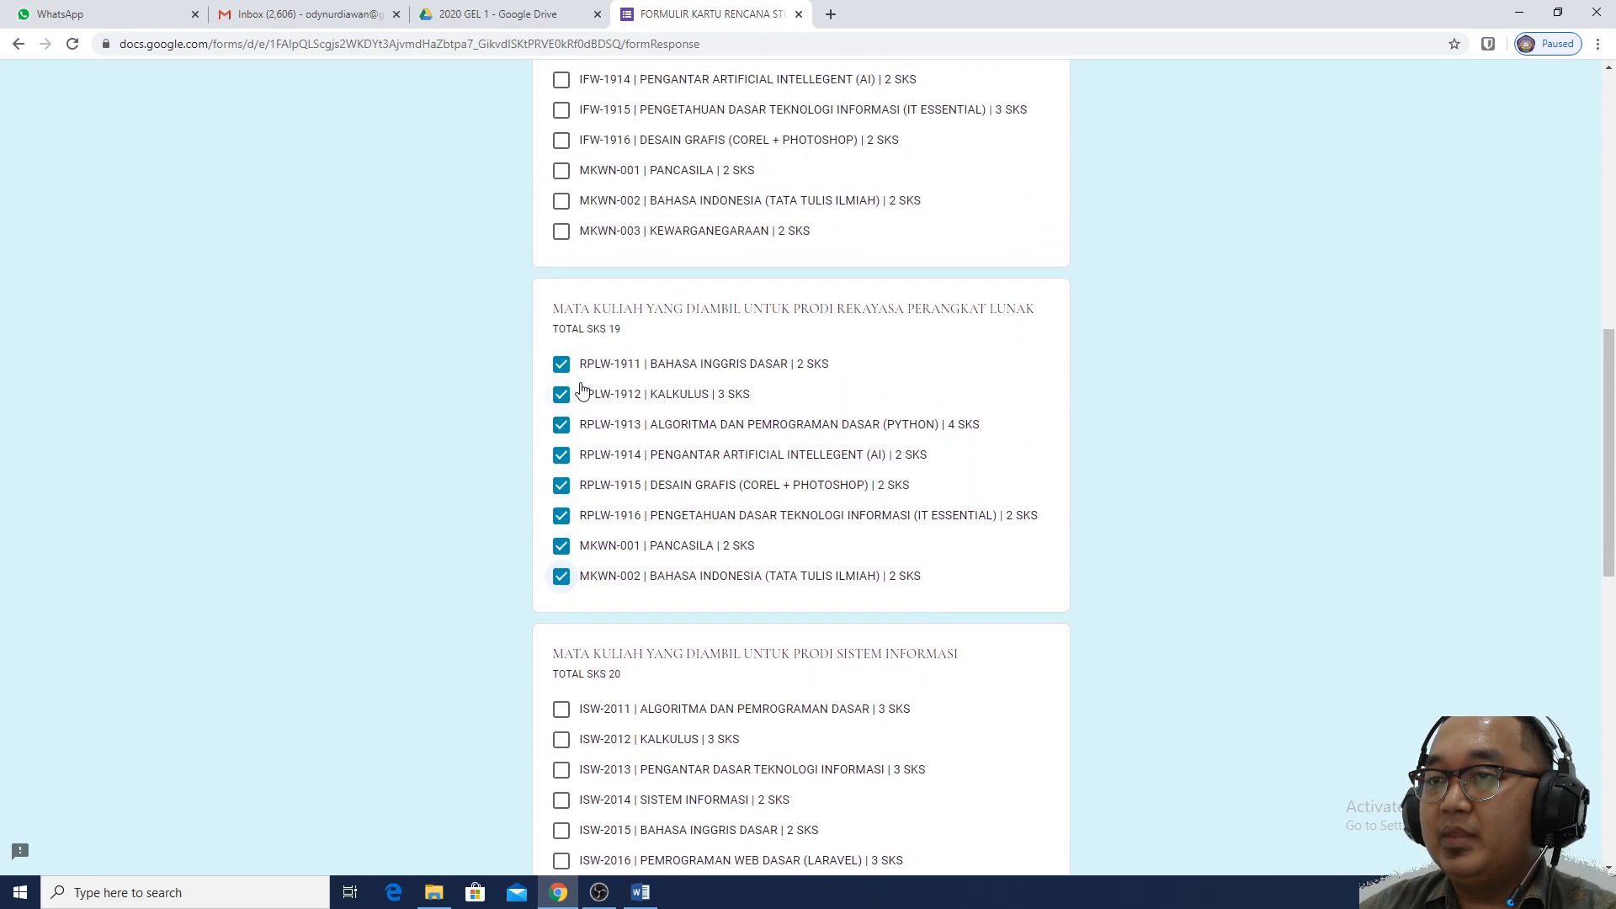
{"action": "scroll", "coordinate": [798, 412], "scroll_direction": "up", "scroll_amount": 3}
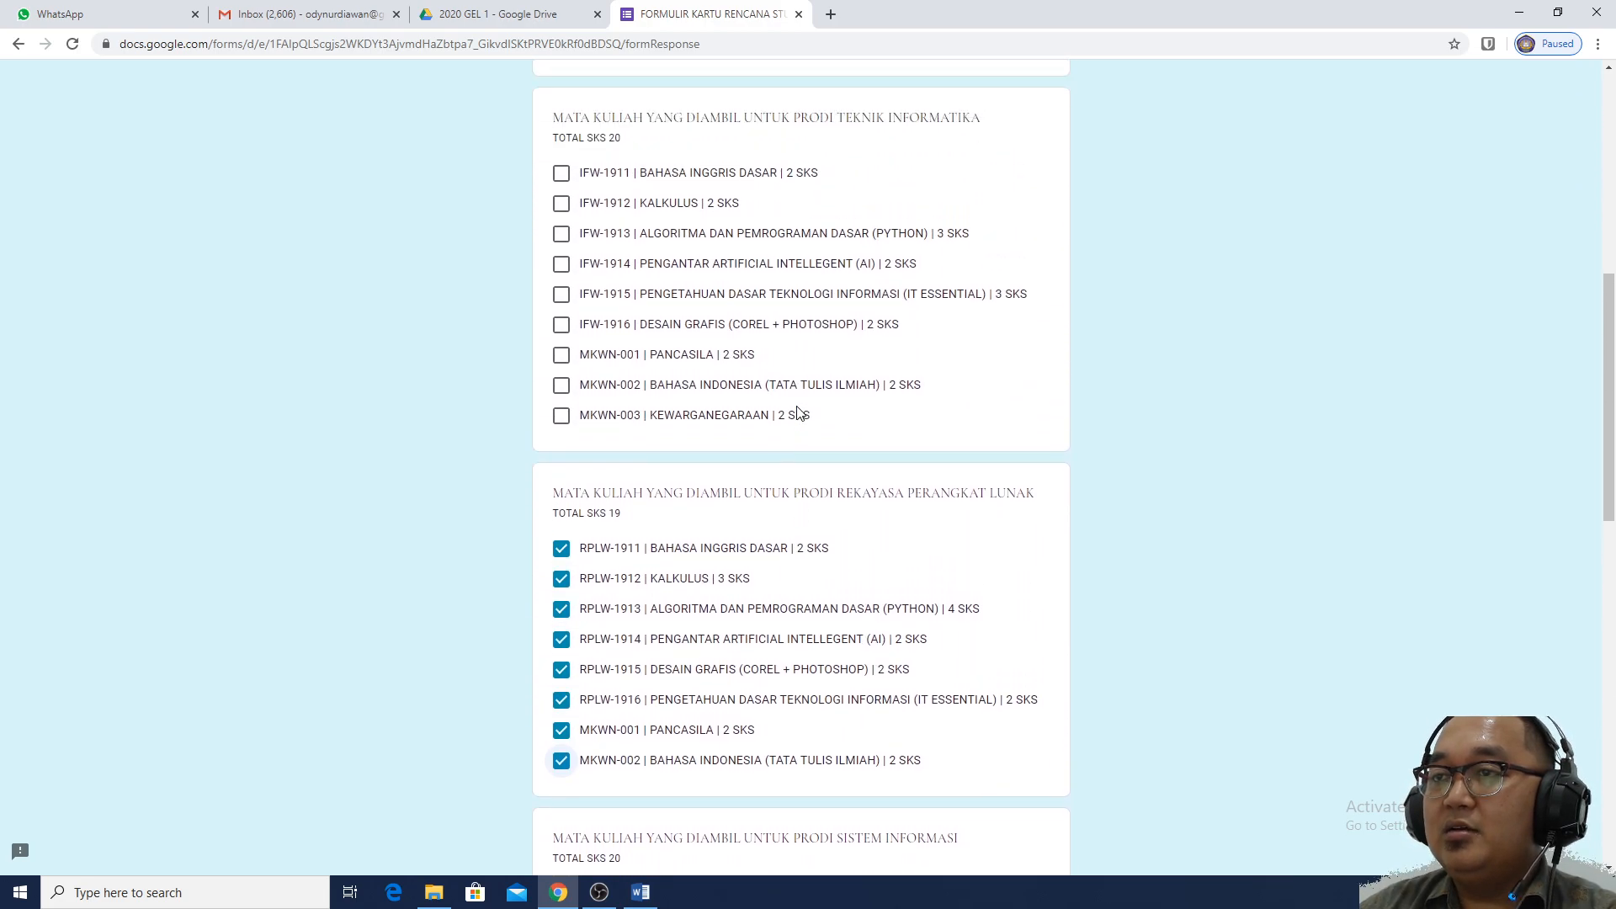
{"action": "scroll", "coordinate": [995, 449], "scroll_direction": "down", "scroll_amount": 4}
{"action": "scroll", "coordinate": [995, 449], "scroll_direction": "down", "scroll_amount": 2}
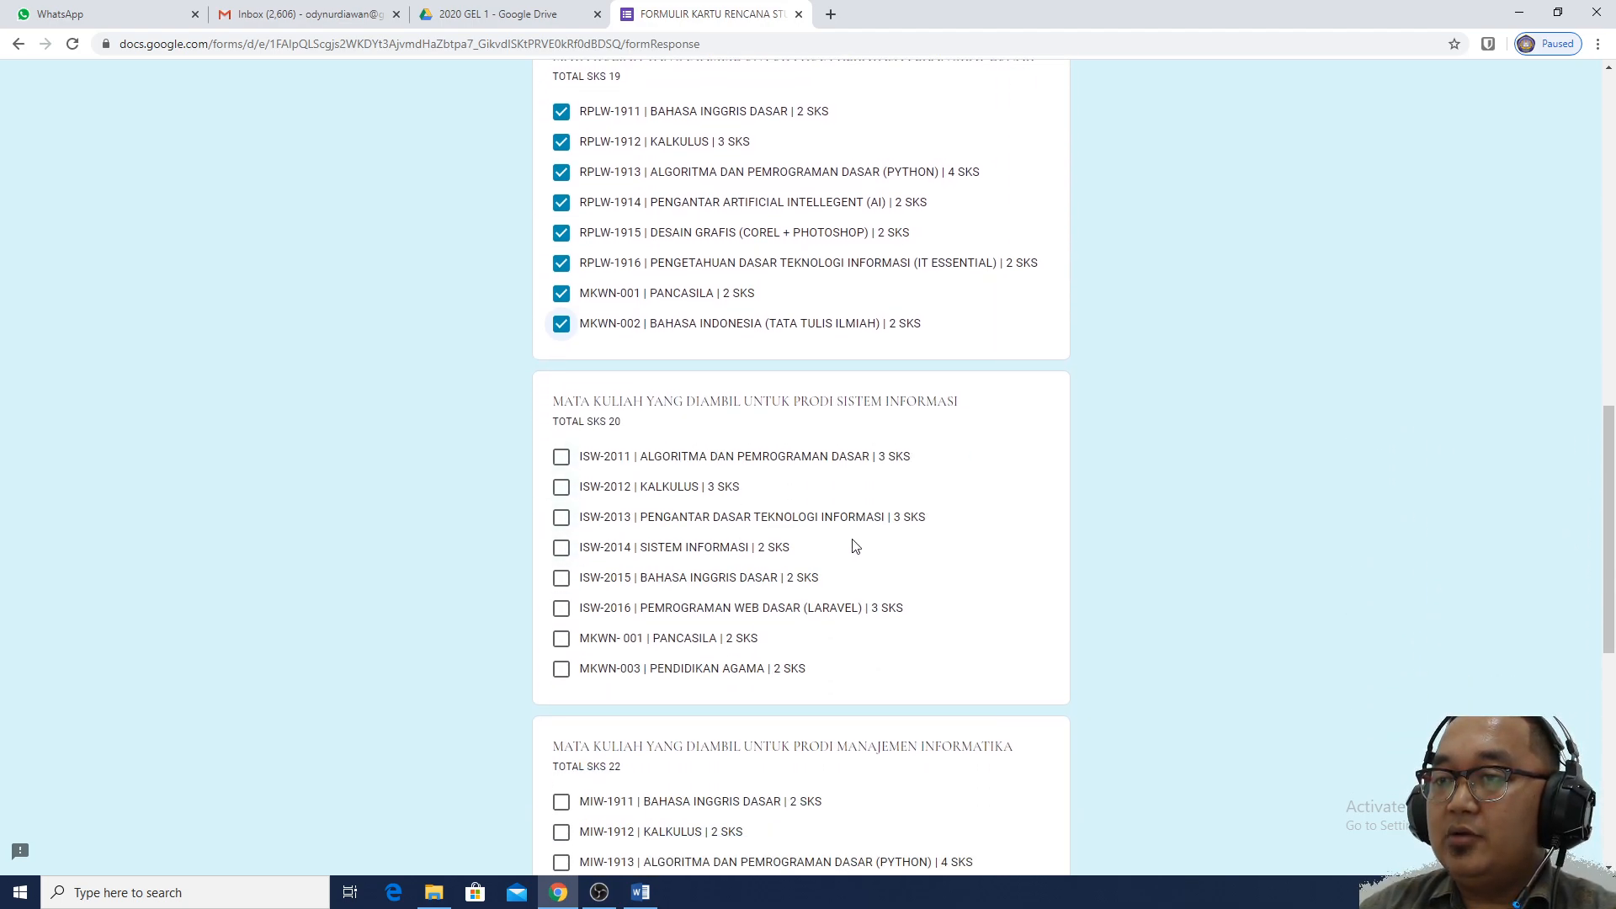
{"action": "scroll", "coordinate": [796, 471], "scroll_direction": "up", "scroll_amount": 4}
{"action": "scroll", "coordinate": [795, 486], "scroll_direction": "up", "scroll_amount": 6}
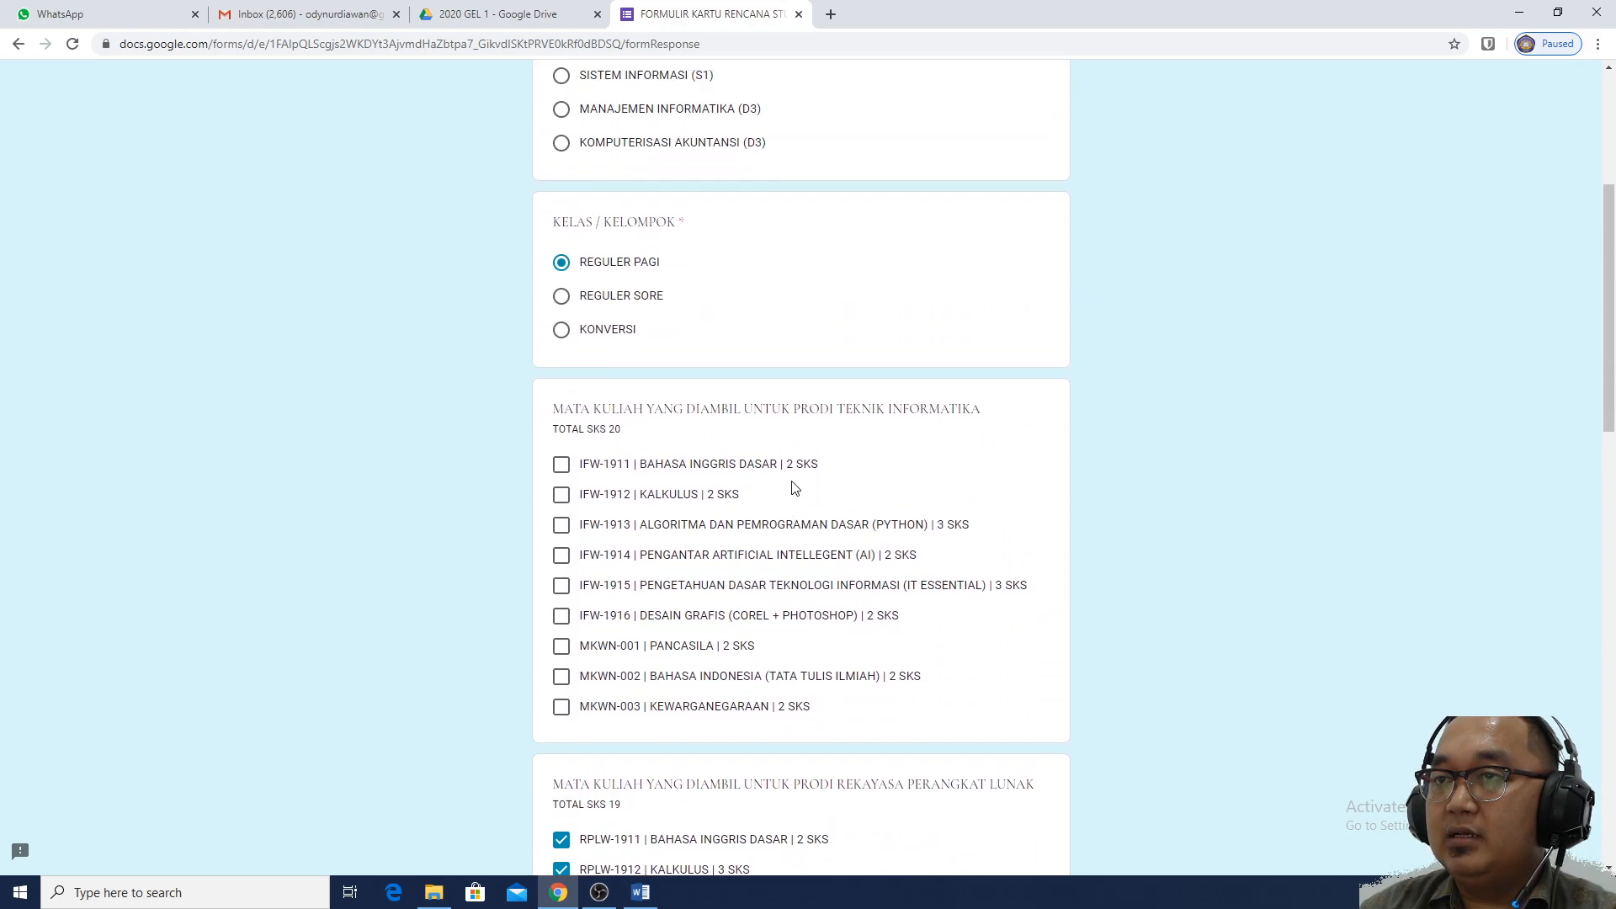
{"action": "scroll", "coordinate": [794, 483], "scroll_direction": "down", "scroll_amount": 7}
{"action": "scroll", "coordinate": [793, 483], "scroll_direction": "down", "scroll_amount": 10}
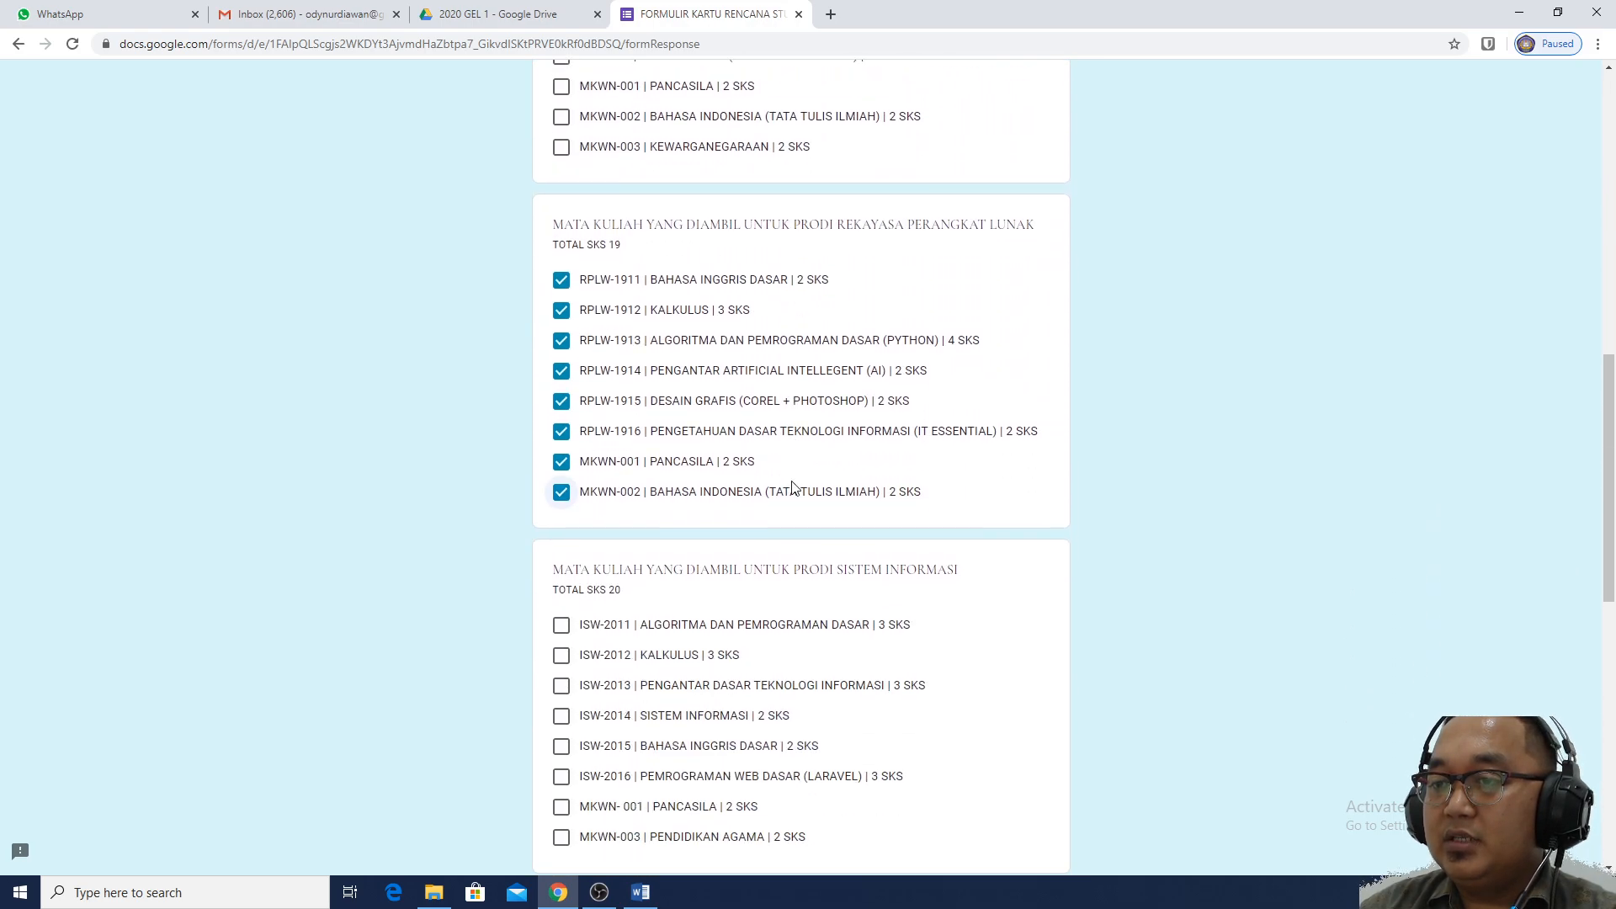
{"action": "scroll", "coordinate": [794, 486], "scroll_direction": "down", "scroll_amount": 2}
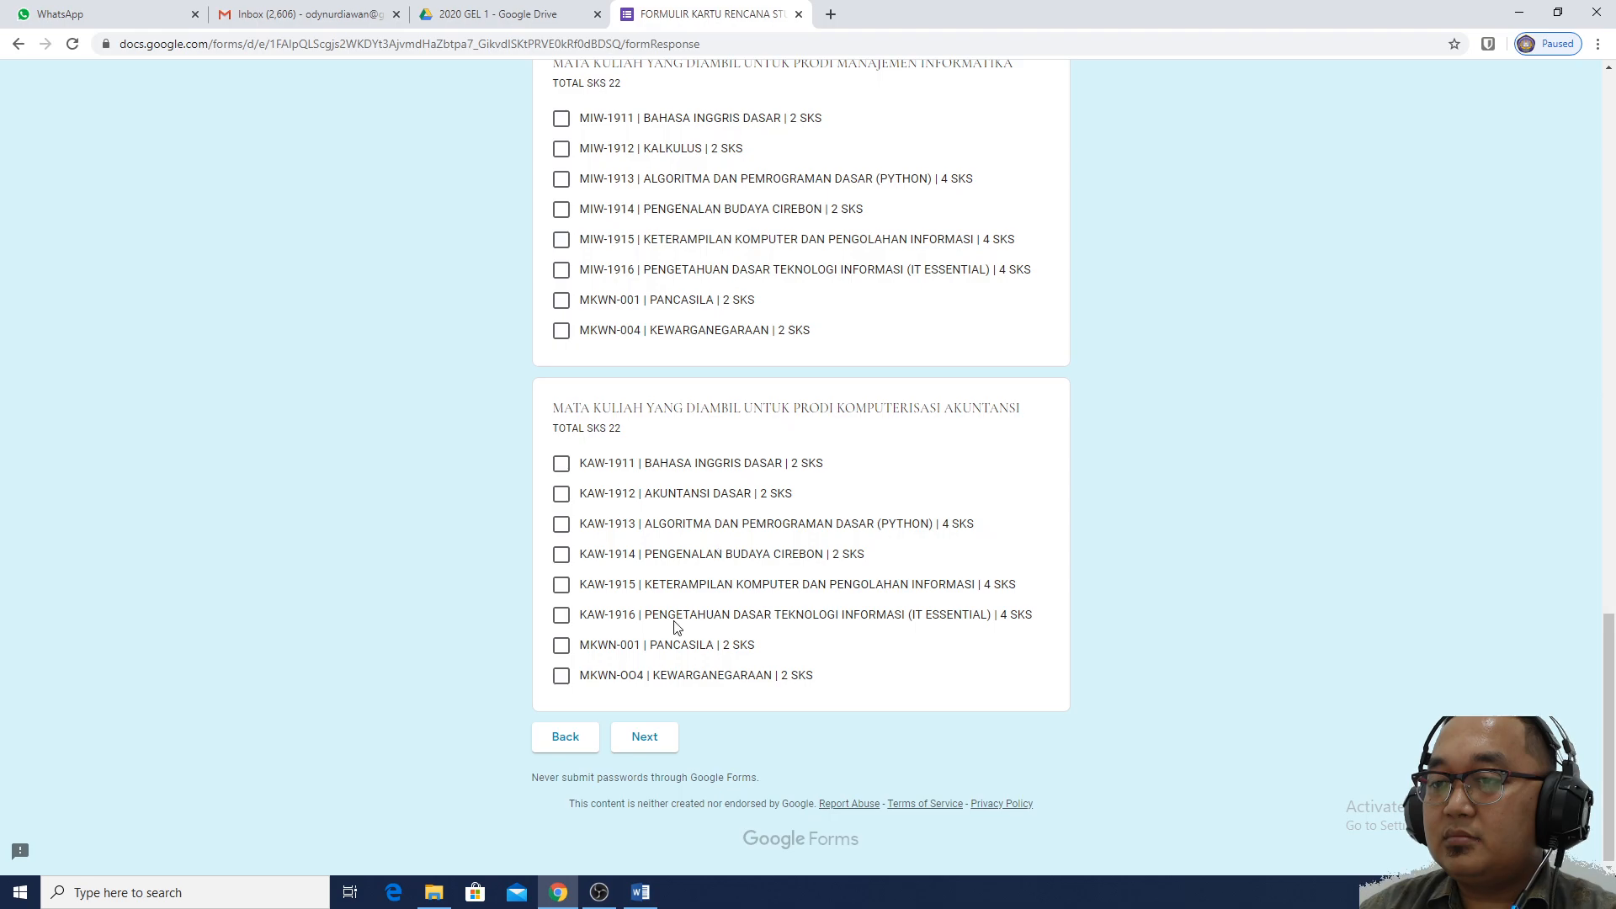
{"action": "left_click", "coordinate": [646, 736]}
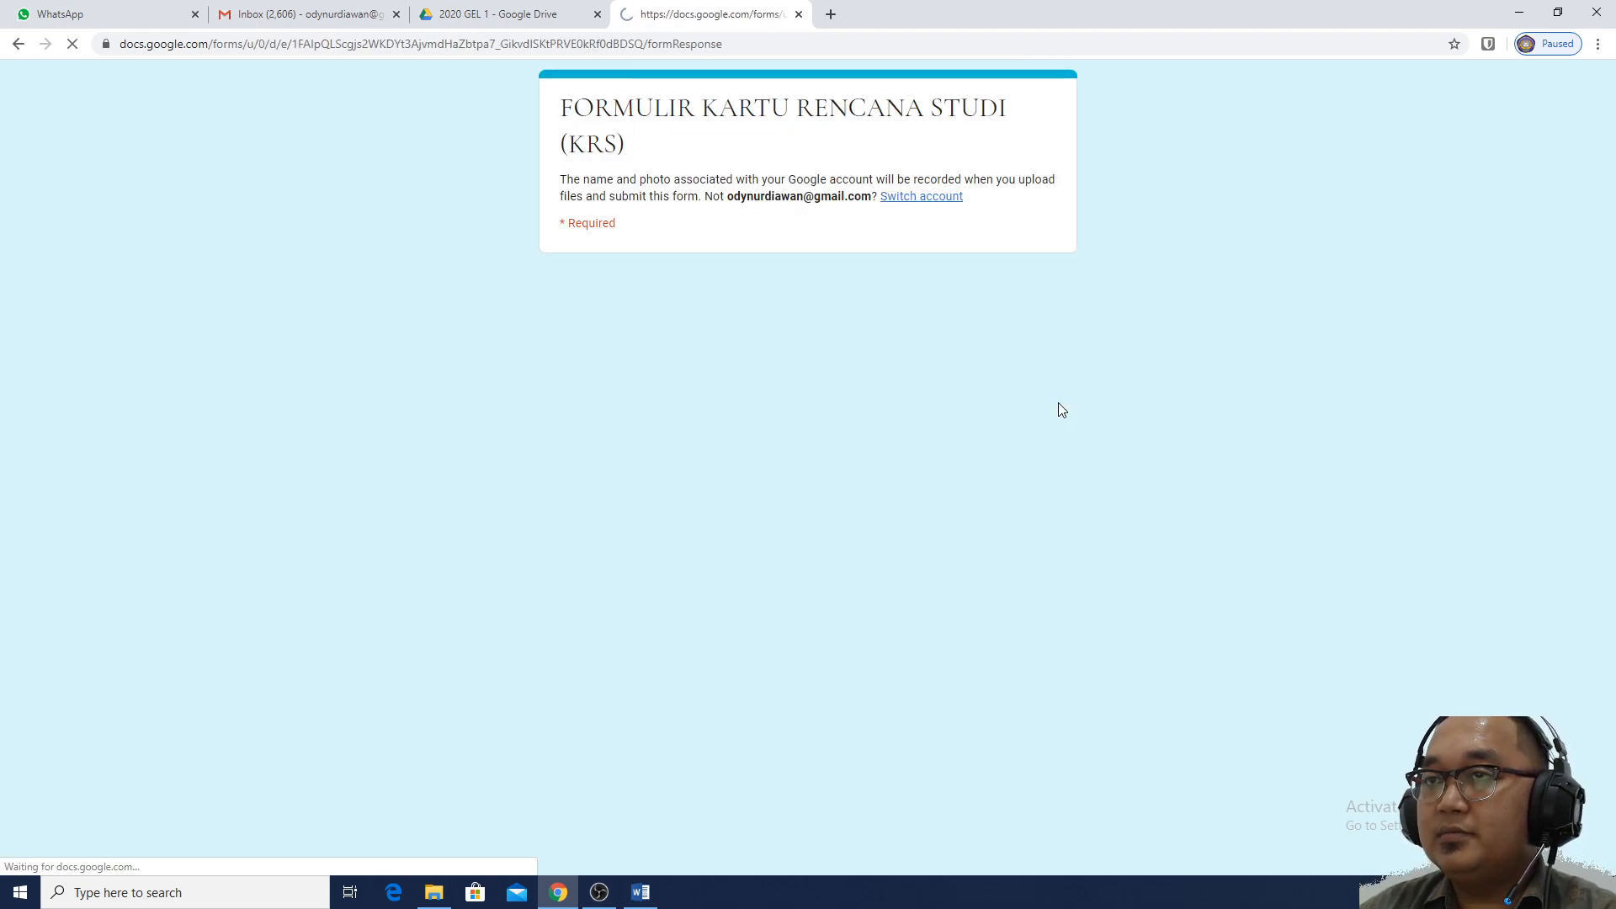
{"action": "left_click", "coordinate": [680, 373]}
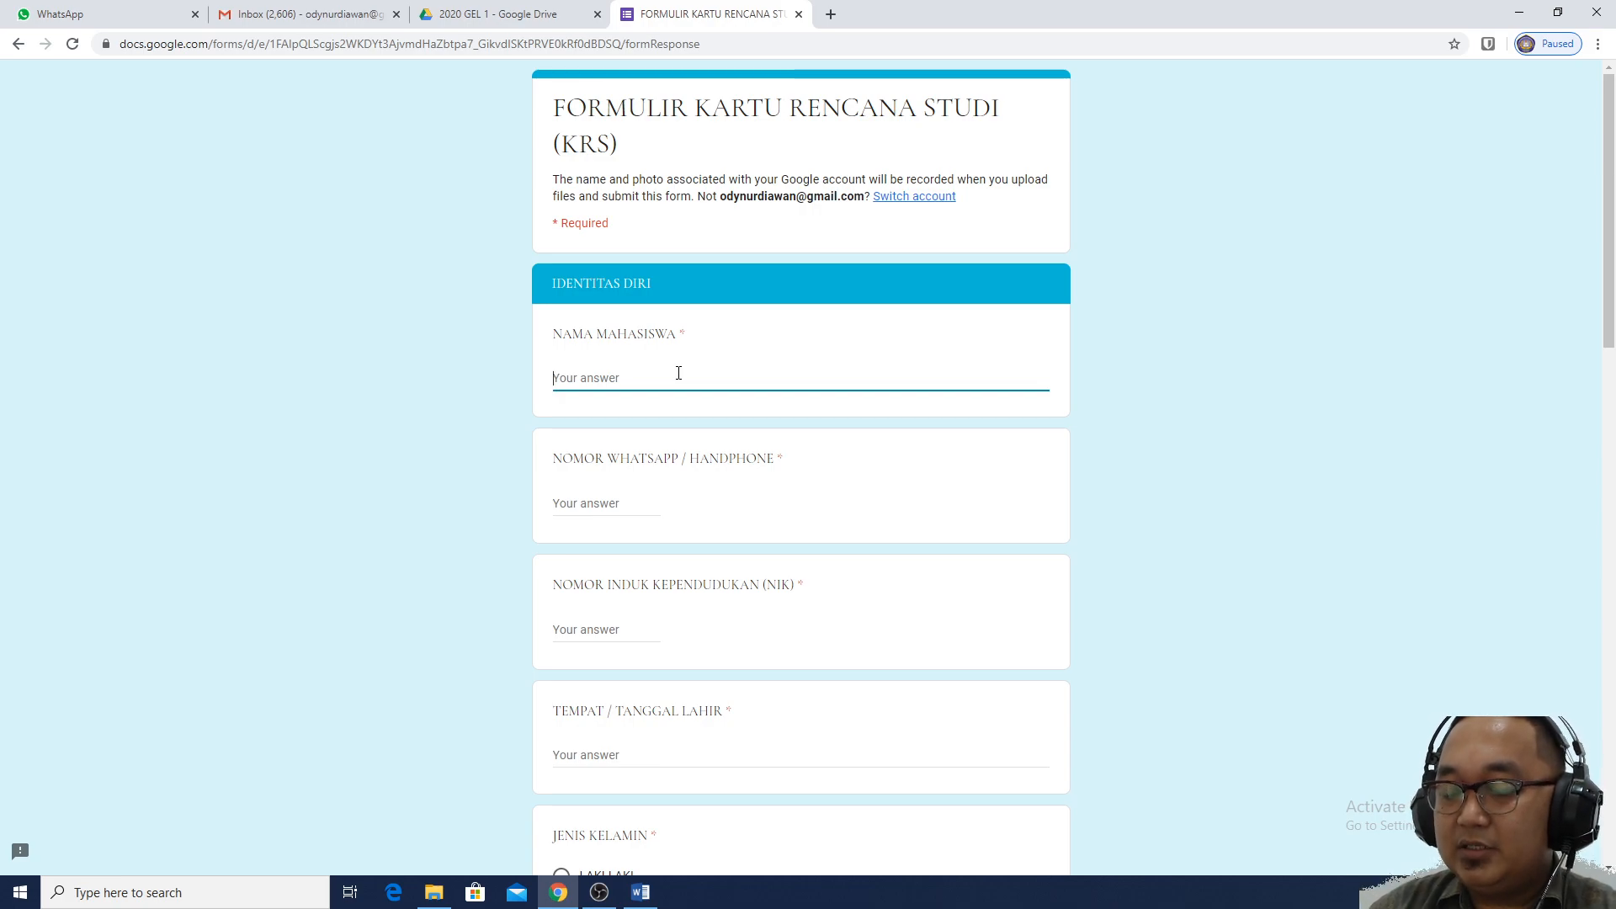
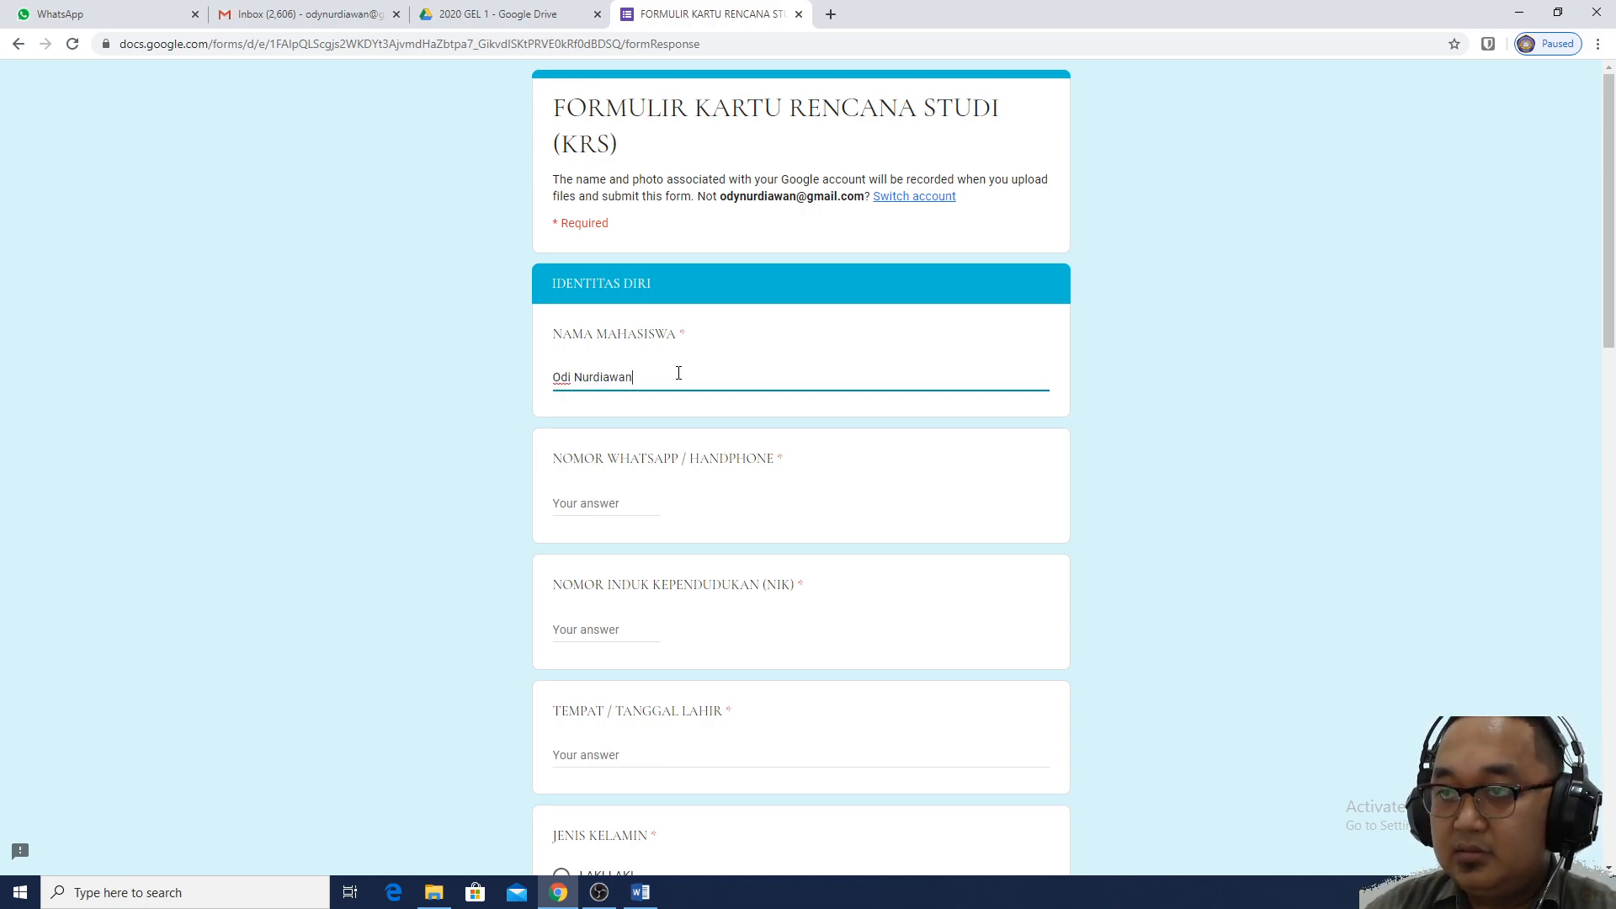
Enter the student's full name, WhatsApp phone number and NIK identity number
{"action": "key", "text": "Tab"}
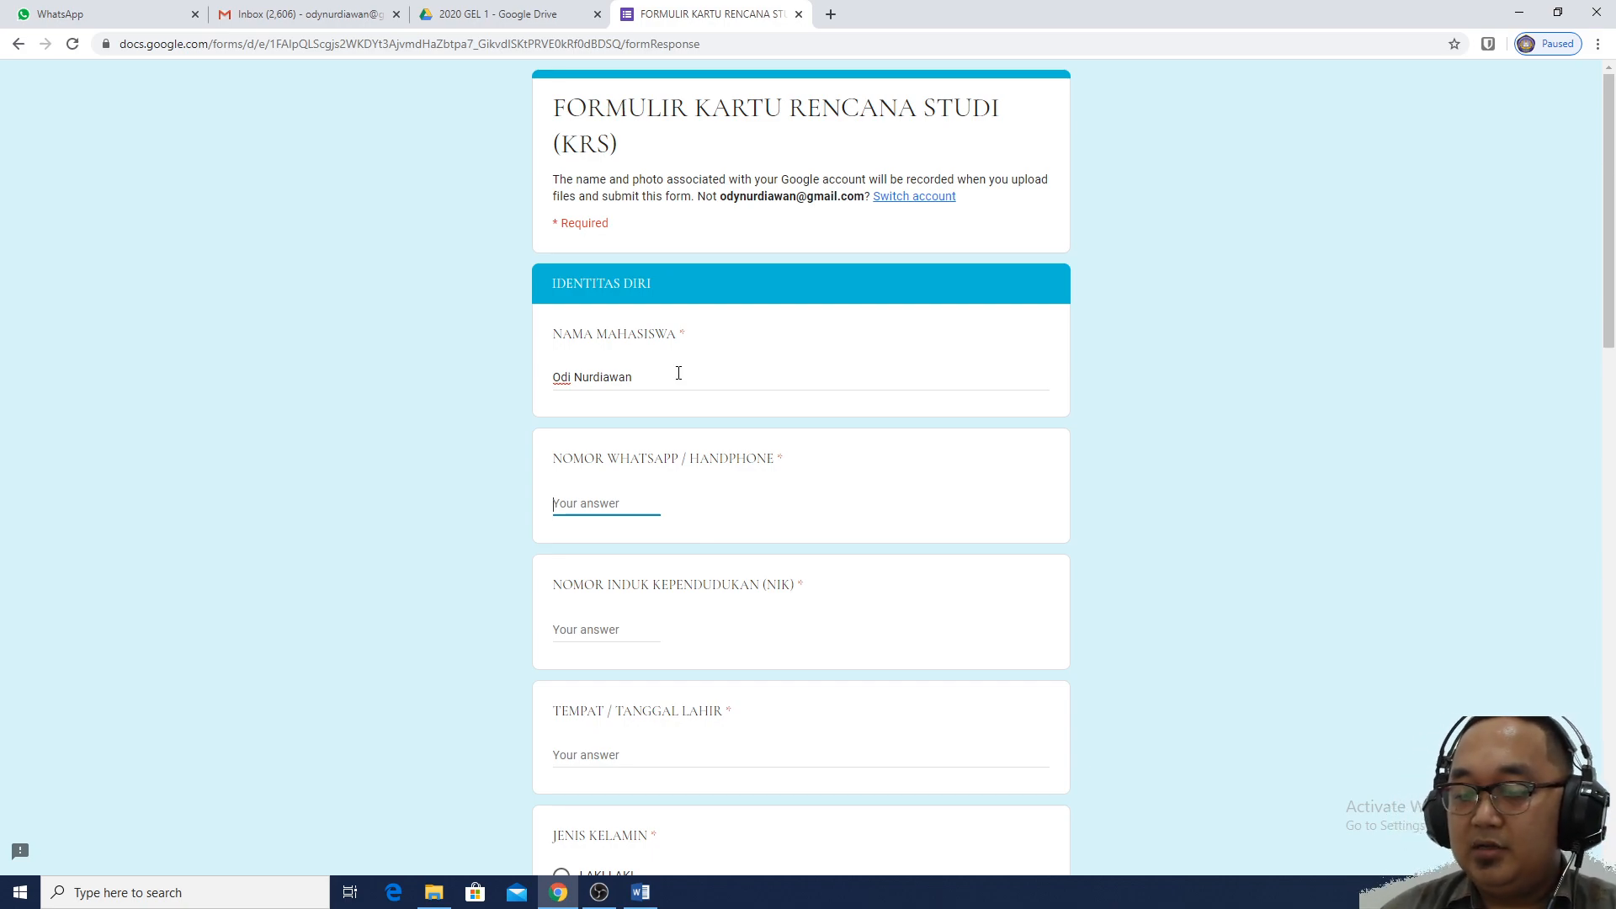
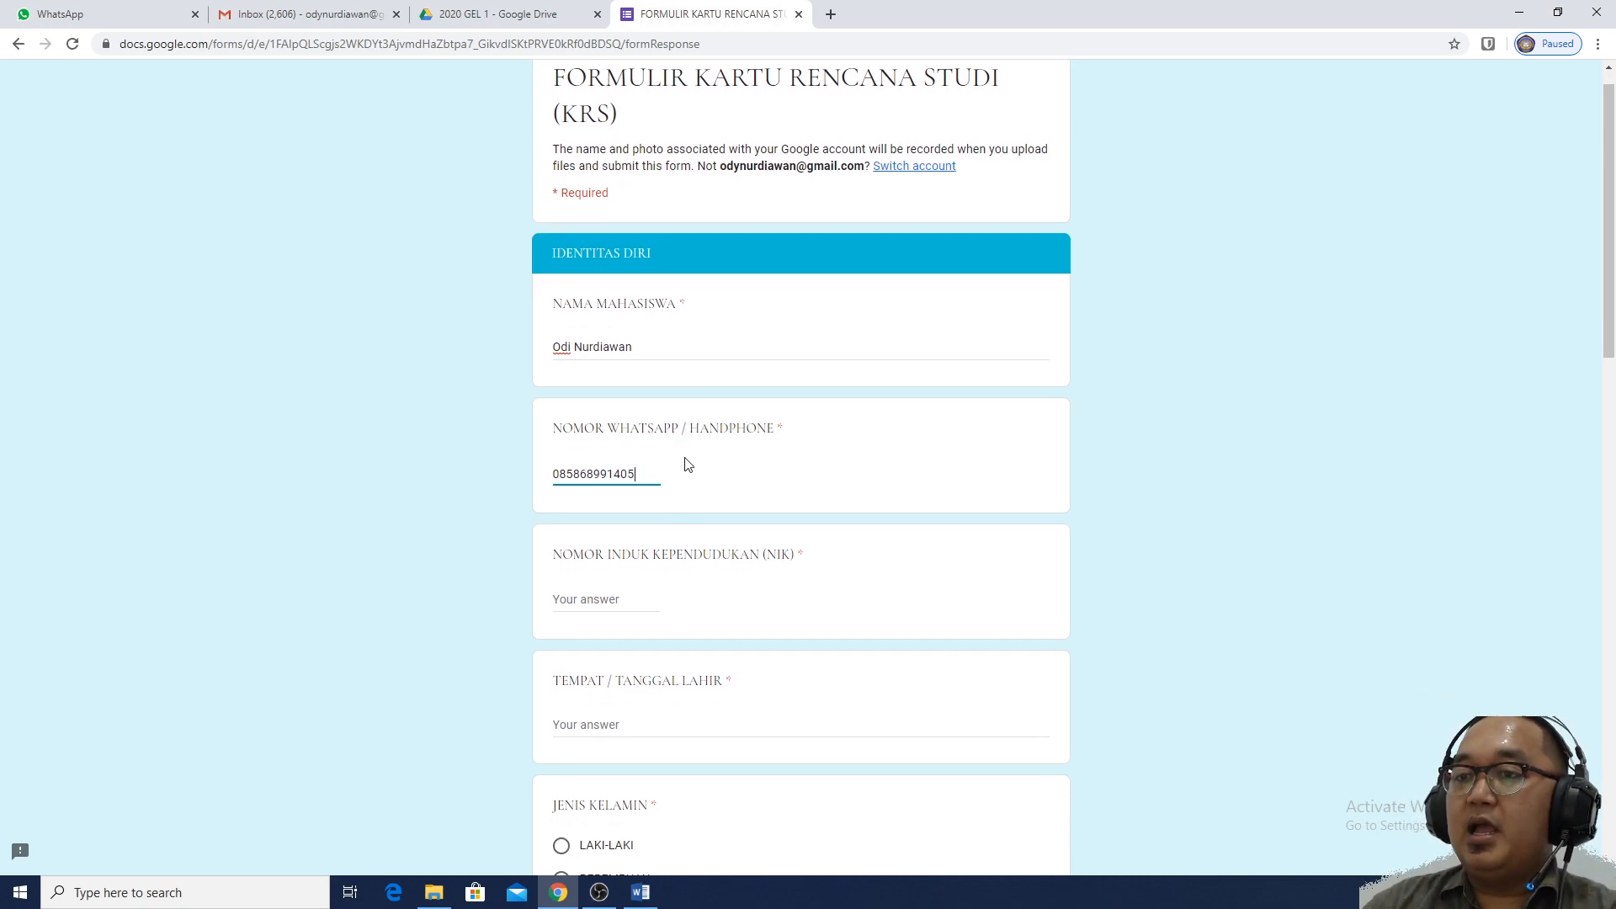
{"action": "scroll", "coordinate": [685, 462], "scroll_direction": "down", "scroll_amount": 1}
{"action": "left_click", "coordinate": [646, 543]}
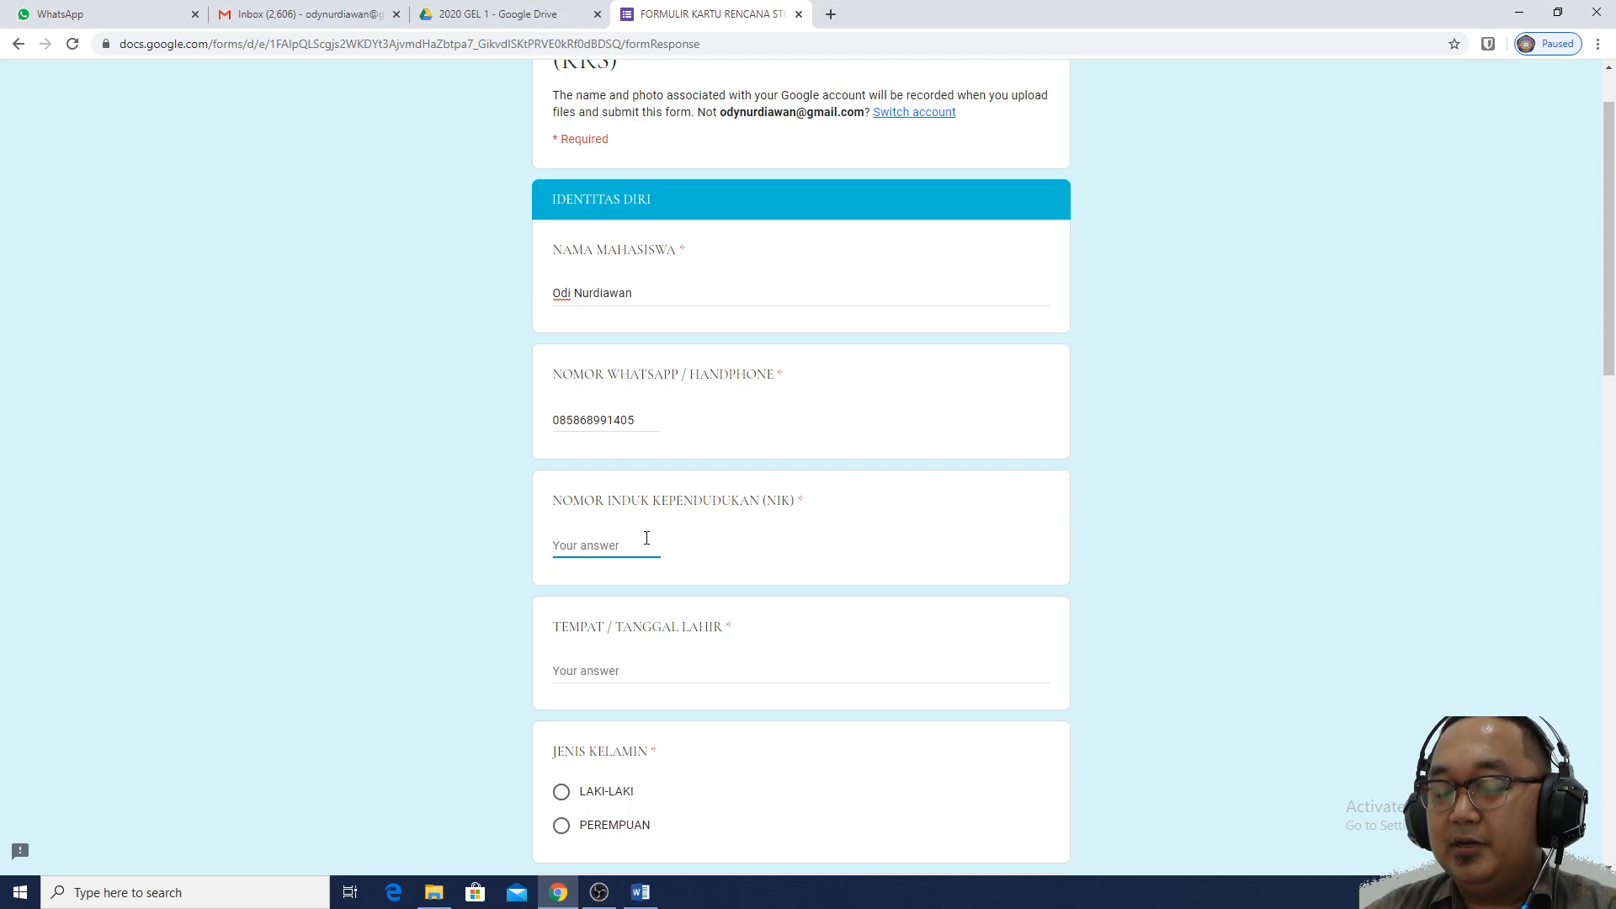
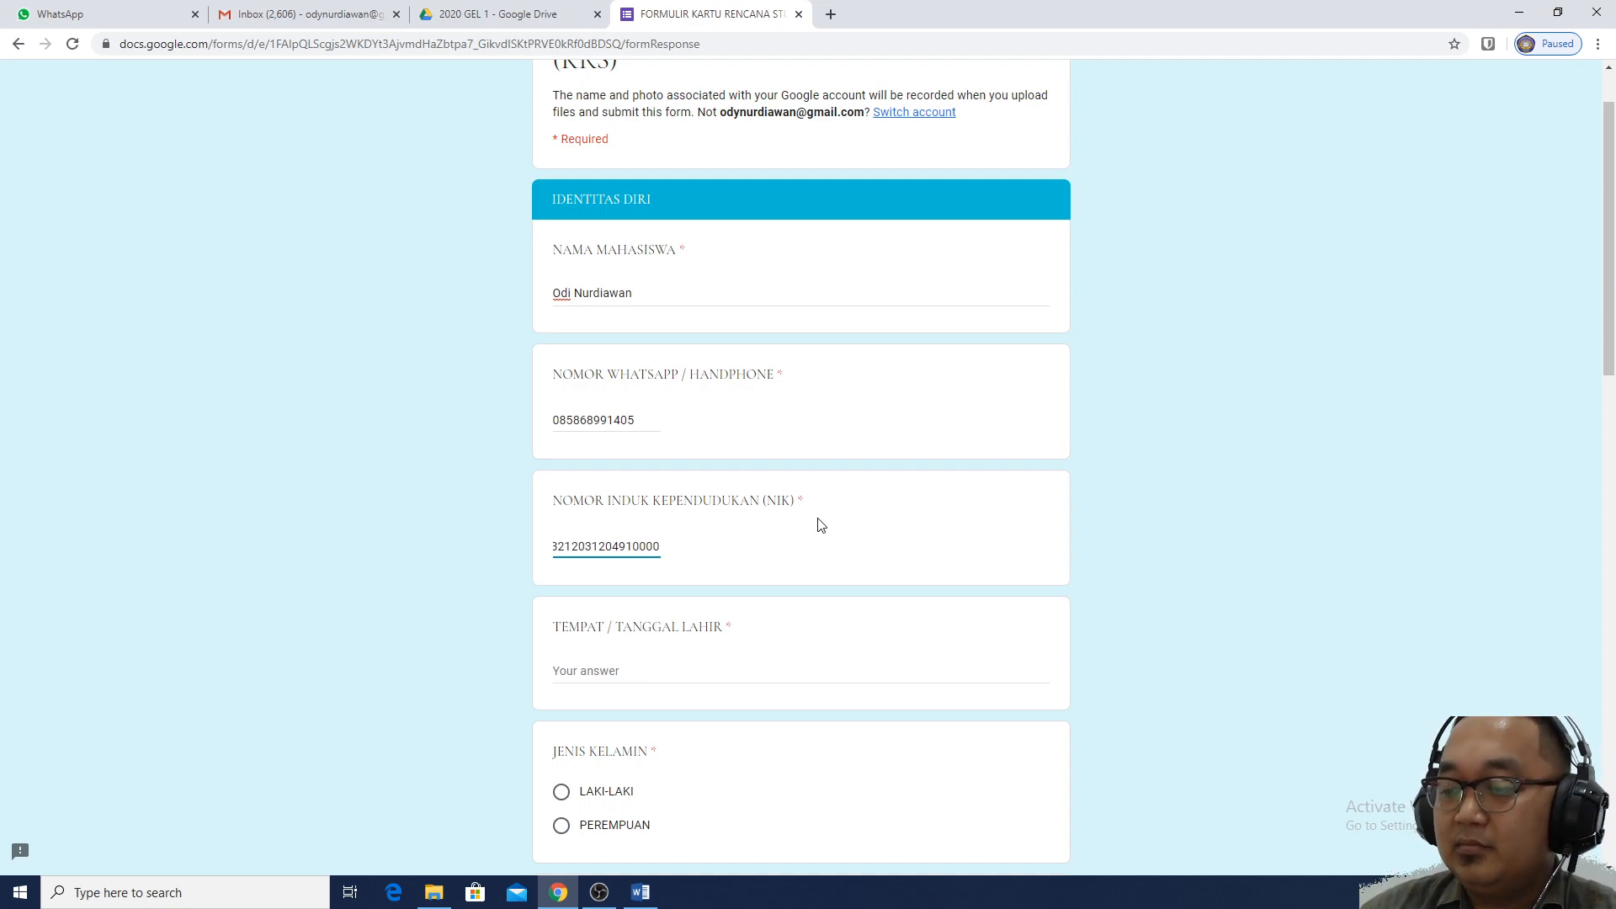
Fill in the student's place and date of birth
{"action": "scroll", "coordinate": [820, 525], "scroll_direction": "down", "scroll_amount": 2}
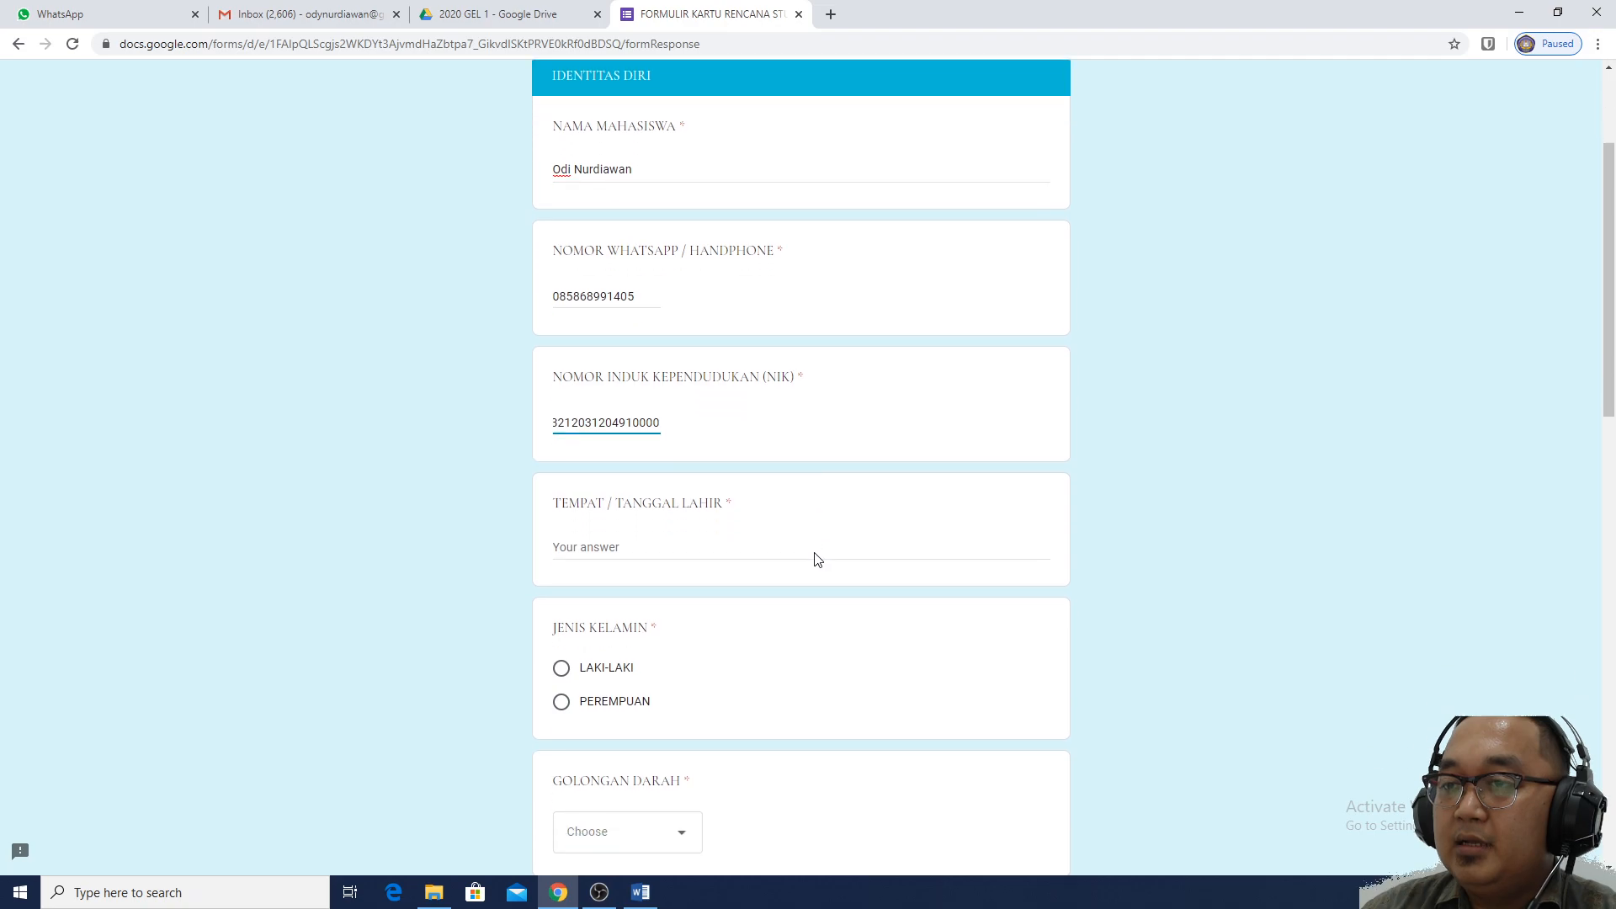
{"action": "left_click", "coordinate": [706, 495]}
{"action": "left_click", "coordinate": [665, 497]}
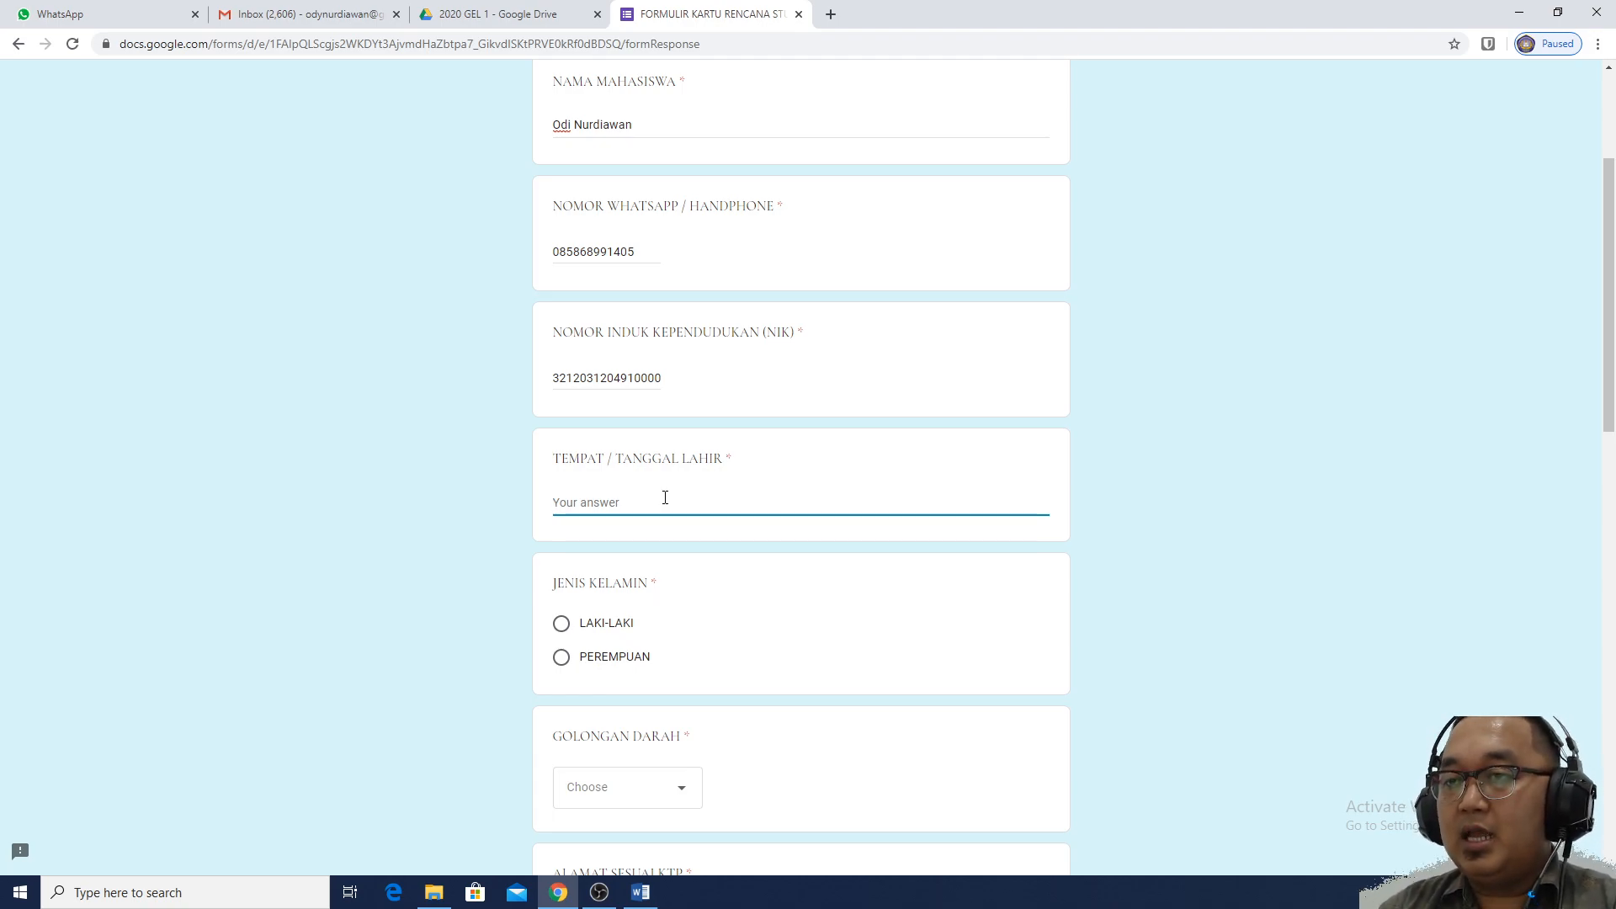
{"action": "type", "text": "Indramayu"}
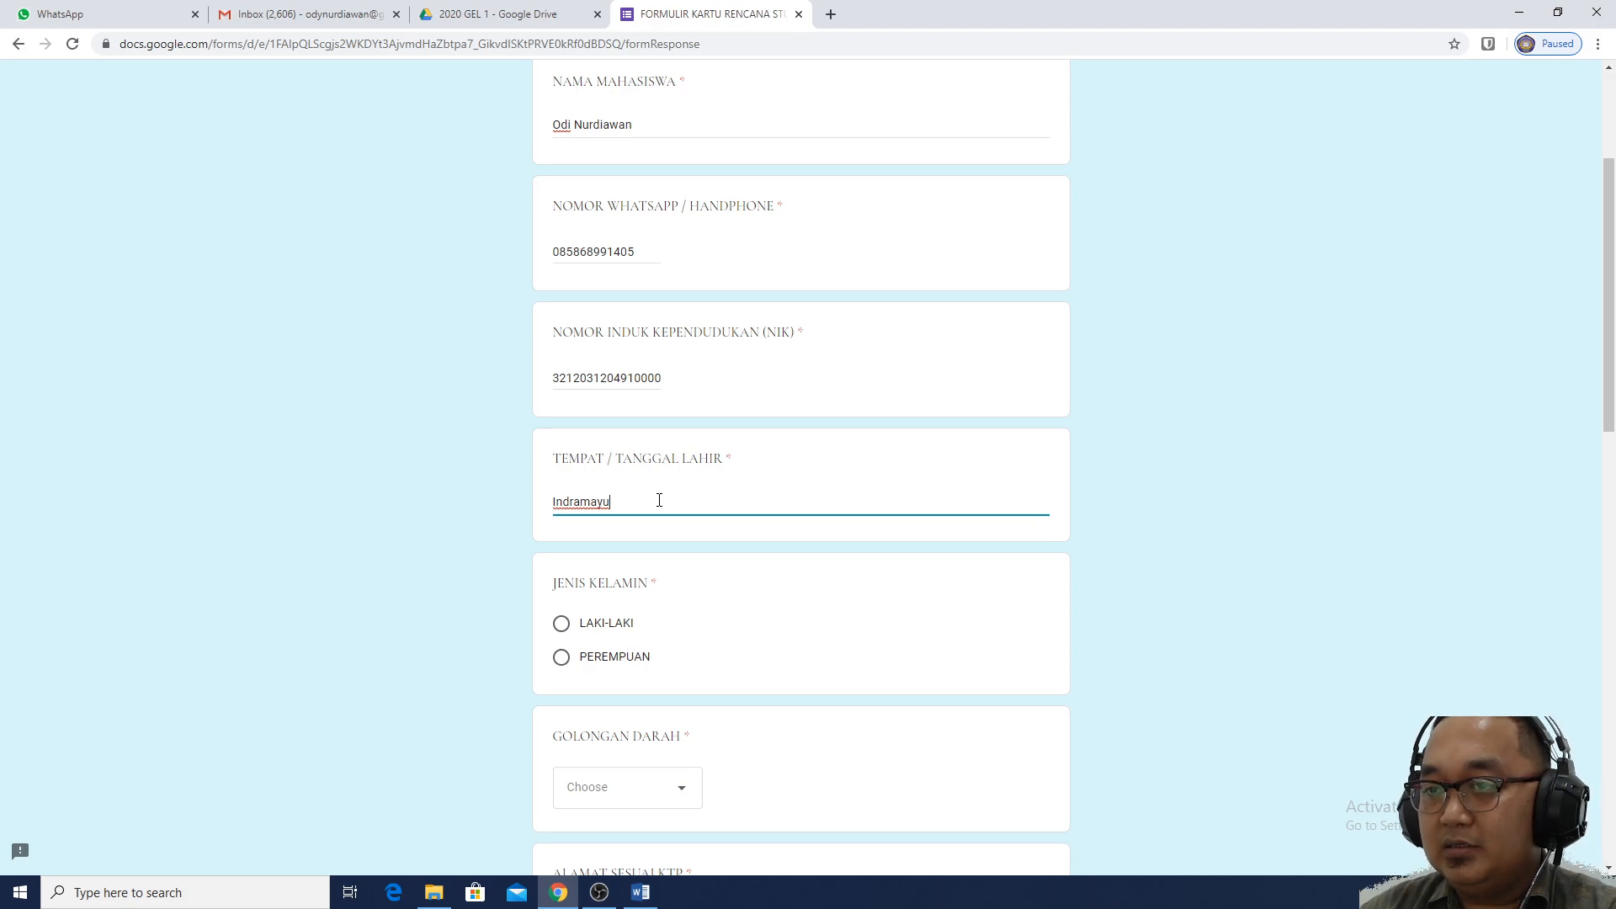
{"action": "key", "text": "BackSpace"}
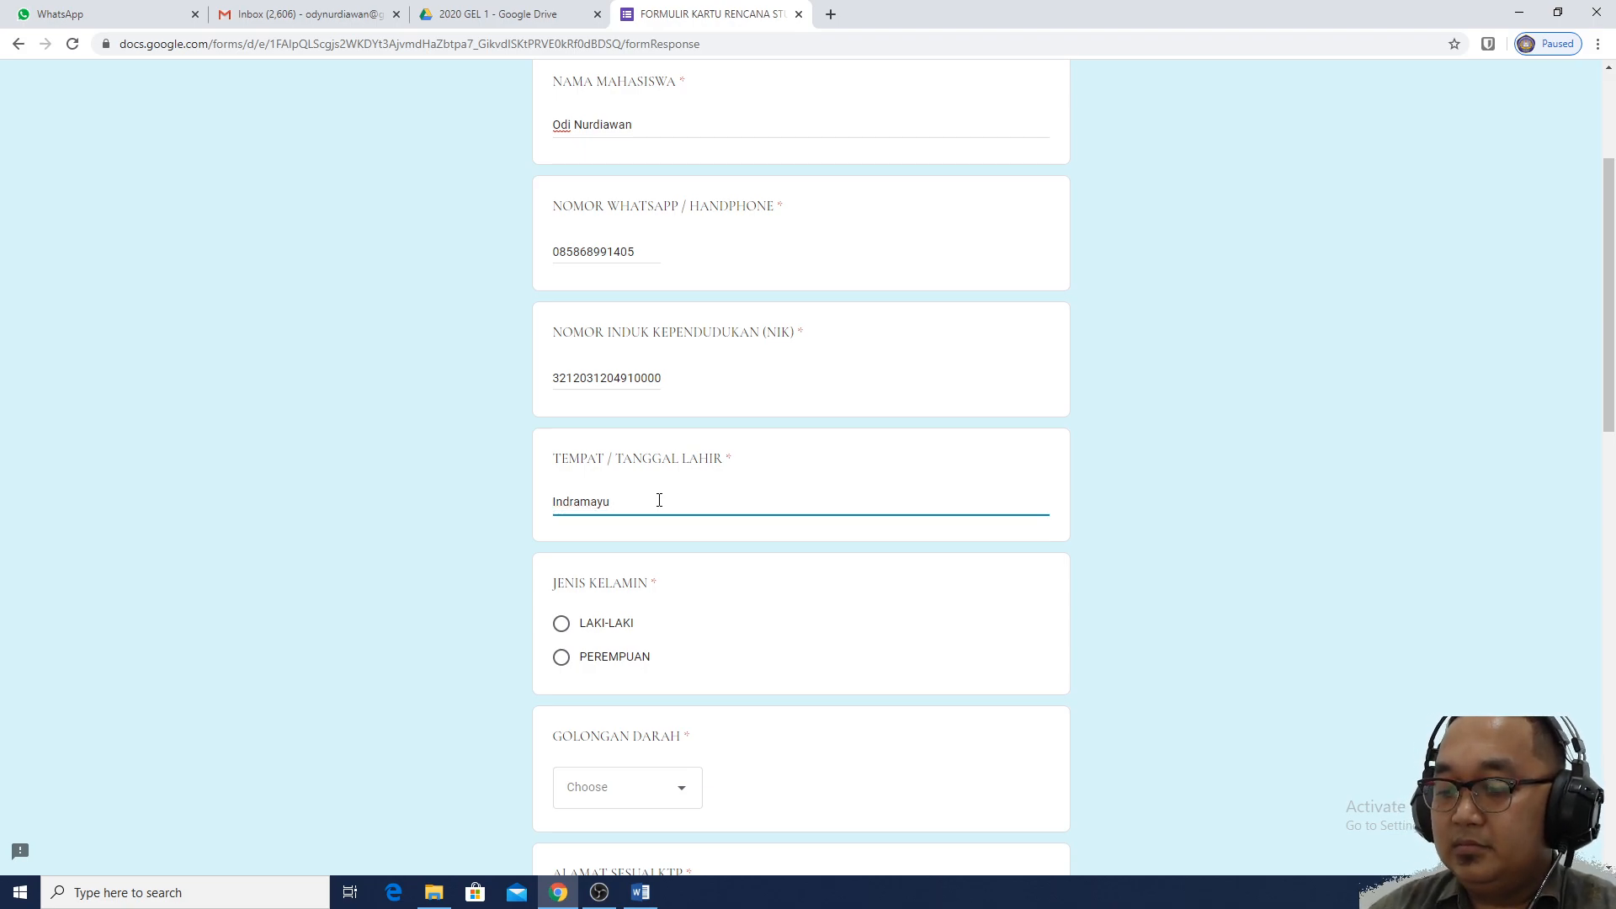
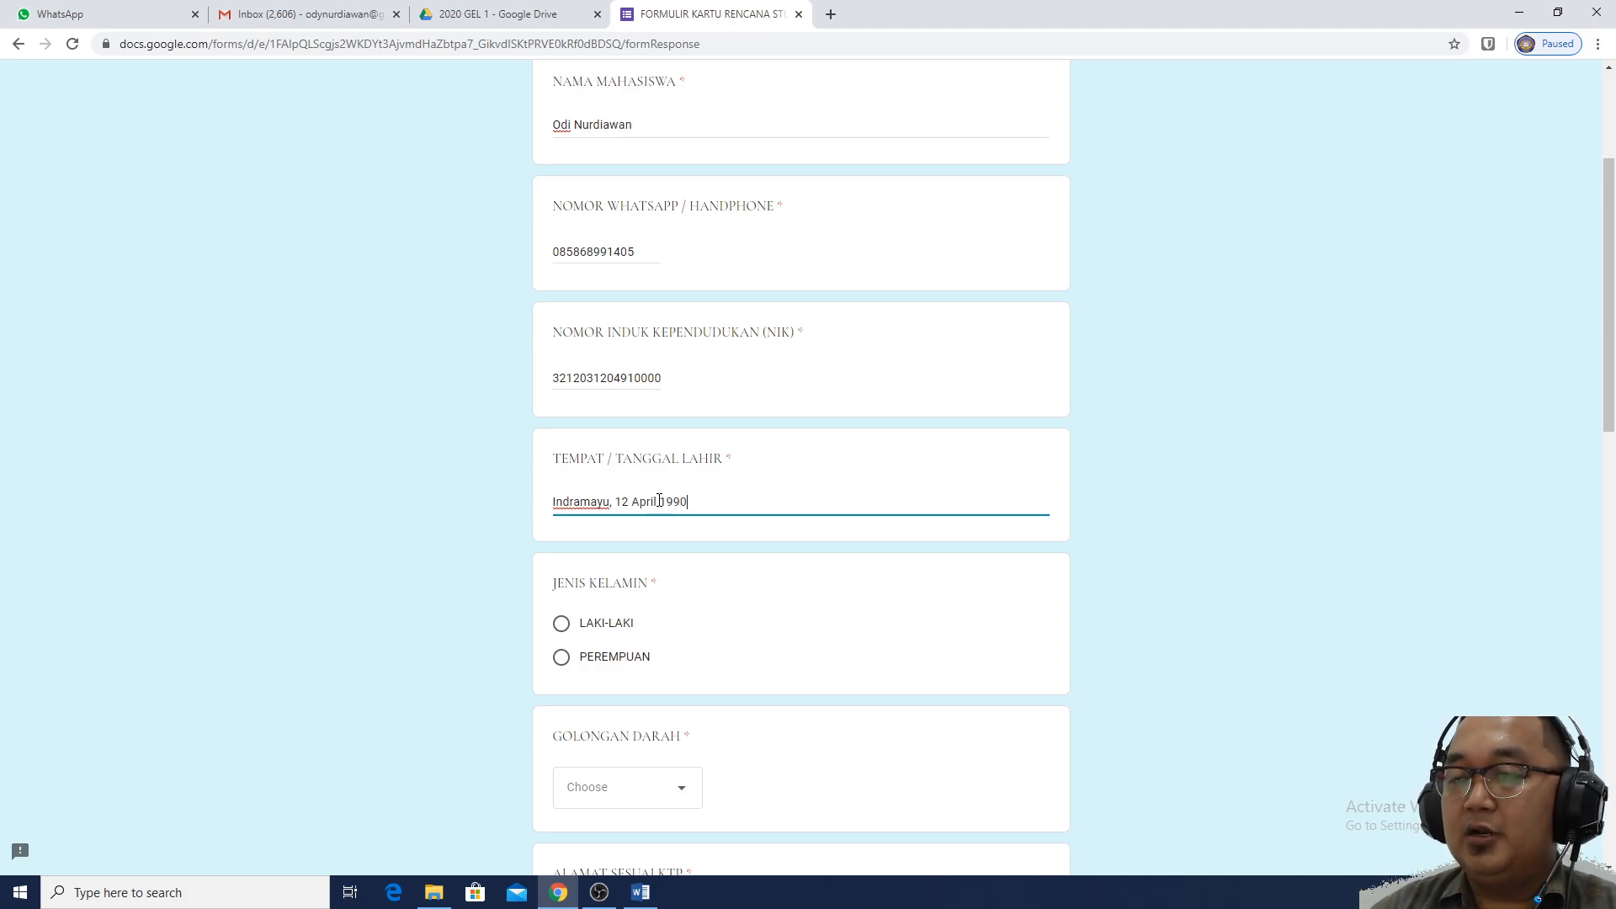
Select LAKI-LAKI as gender and B as the GOLONGAN DARAH blood type
{"action": "scroll", "coordinate": [1138, 466], "scroll_direction": "down", "scroll_amount": 1}
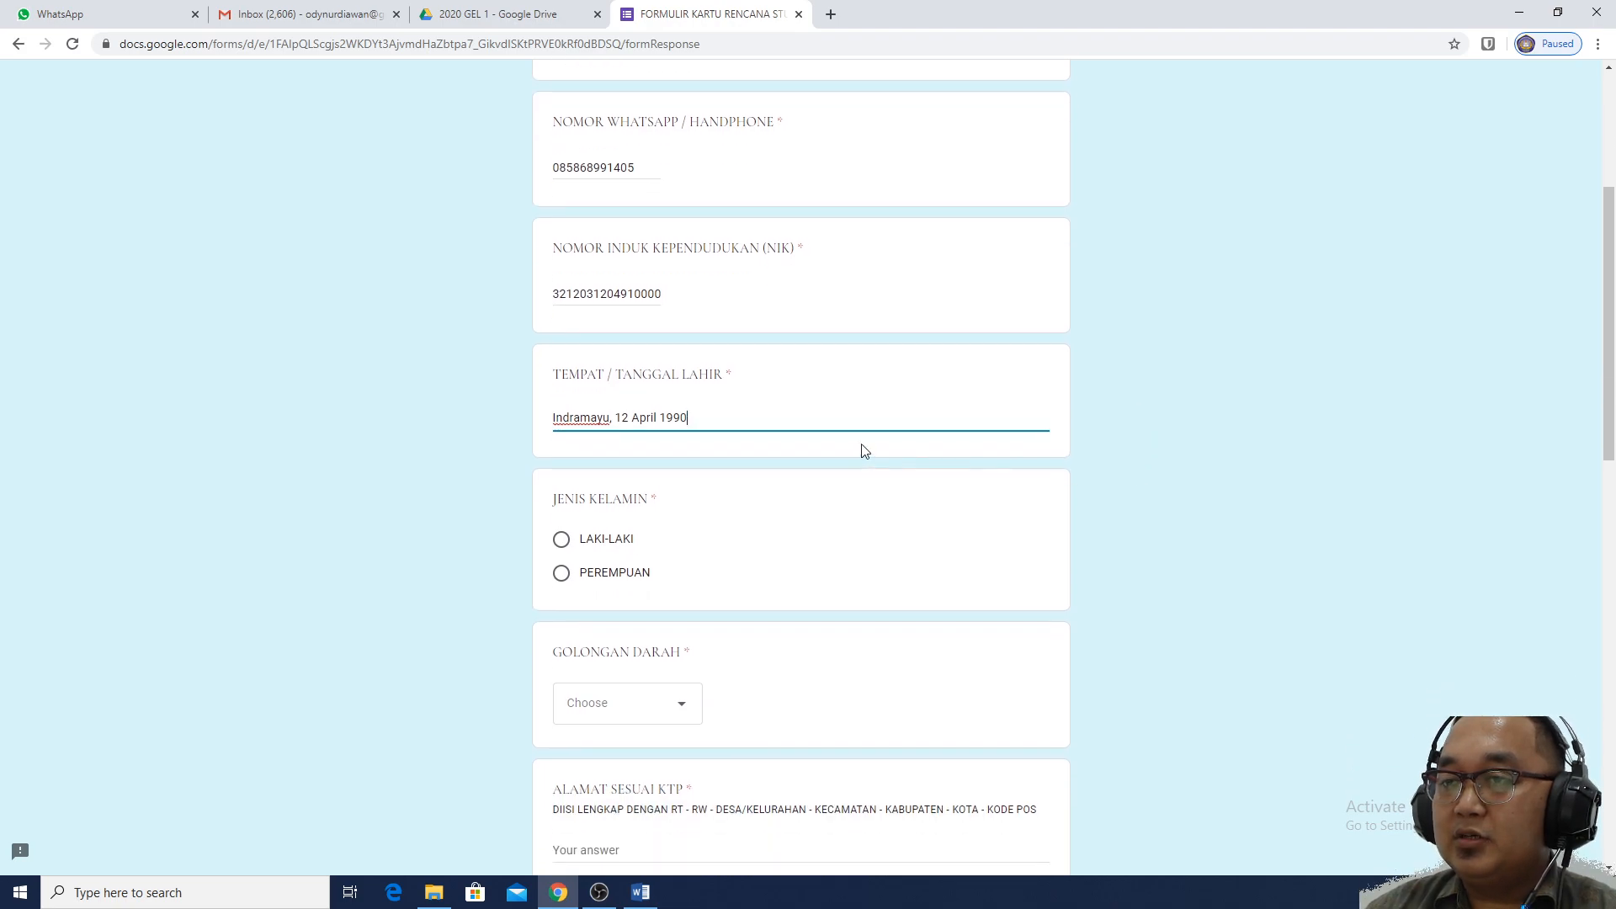
{"action": "left_click", "coordinate": [593, 547]}
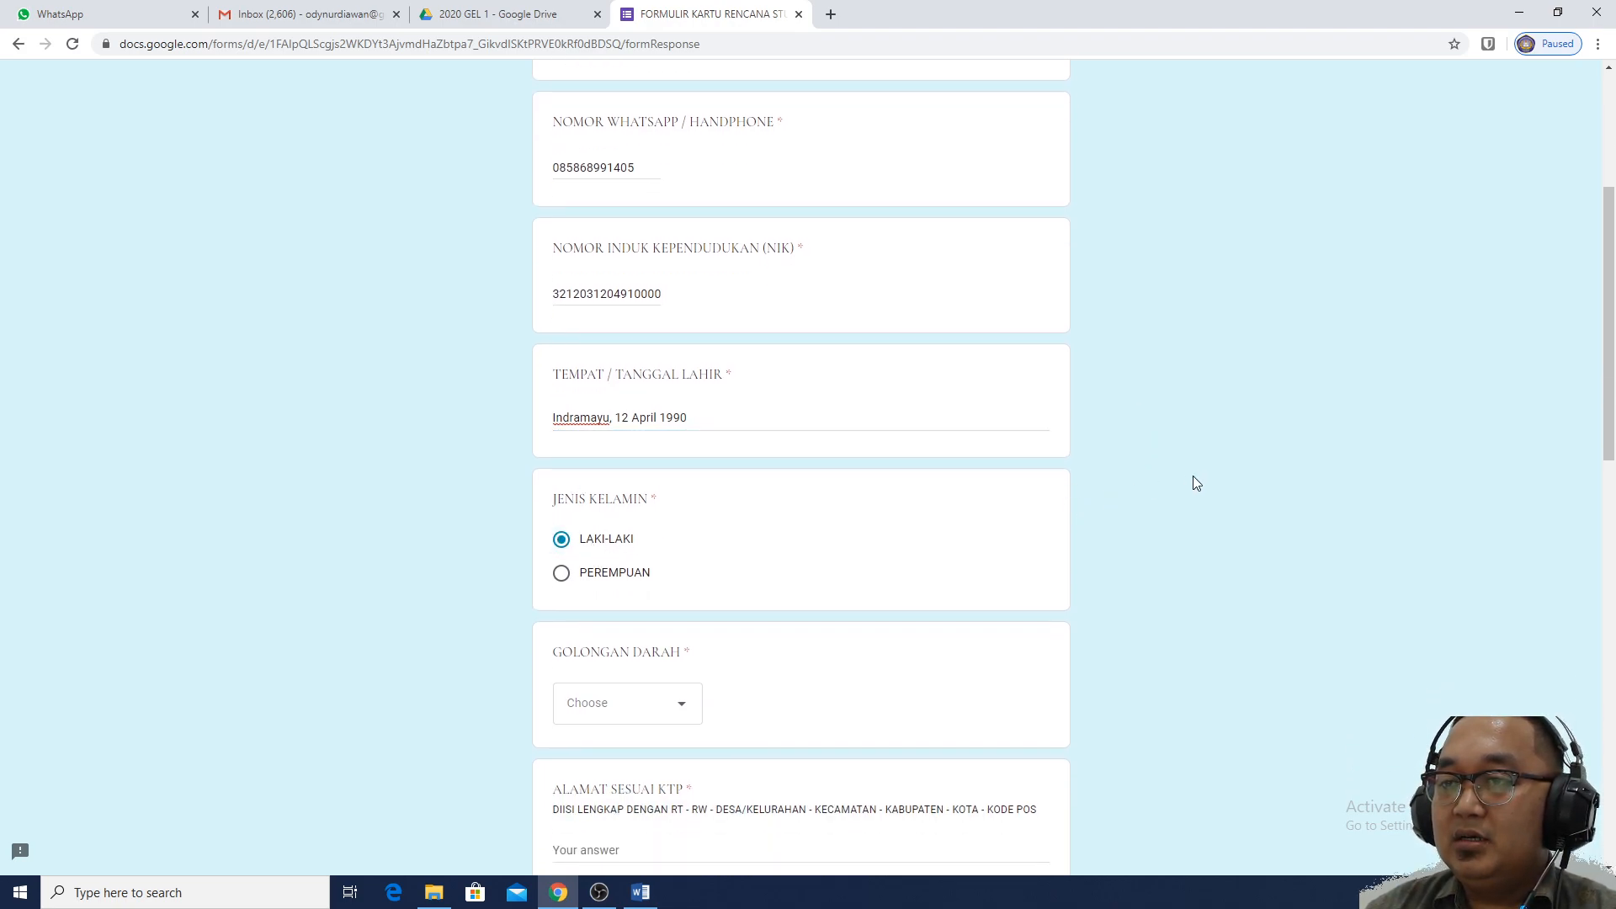
{"action": "scroll", "coordinate": [1193, 476], "scroll_direction": "down", "scroll_amount": 3}
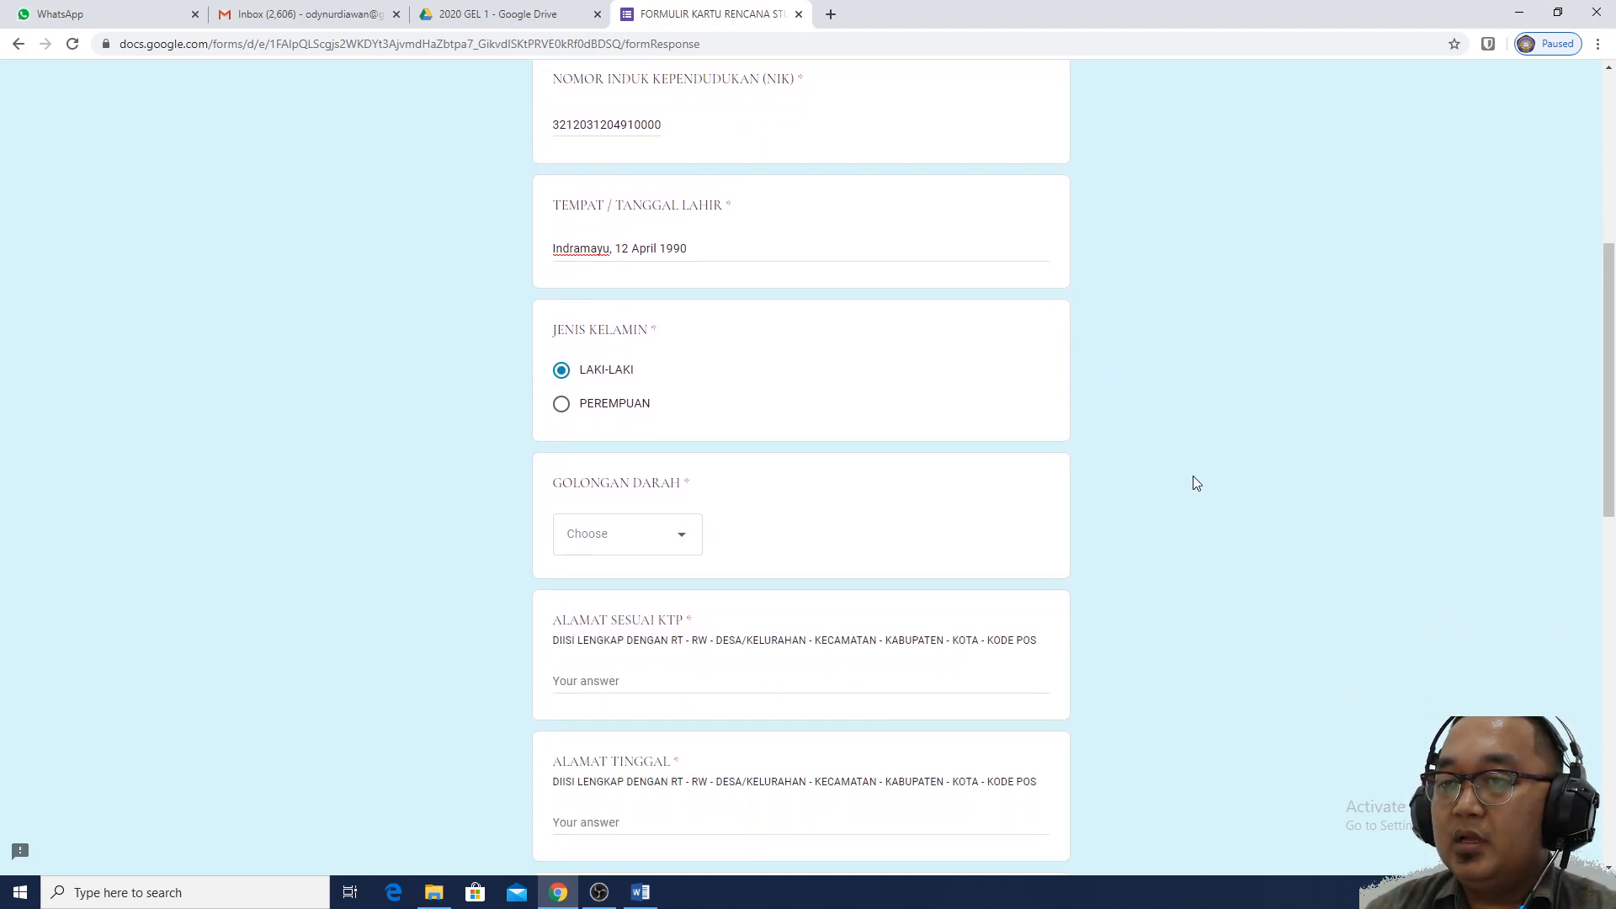
{"action": "left_click", "coordinate": [684, 459]}
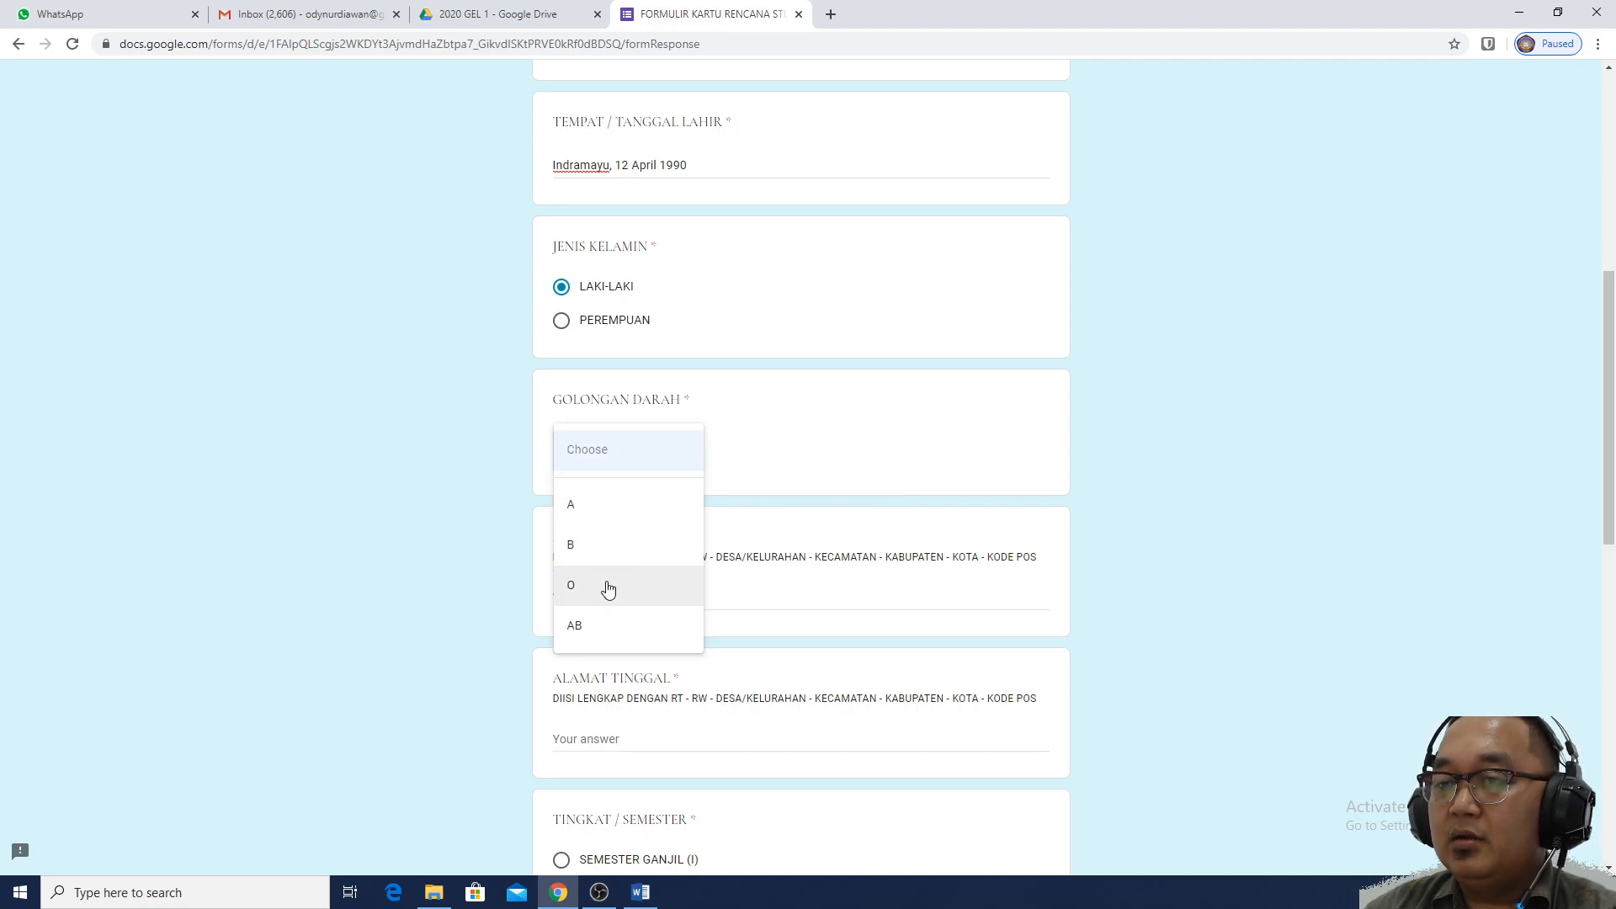
{"action": "left_click", "coordinate": [602, 547]}
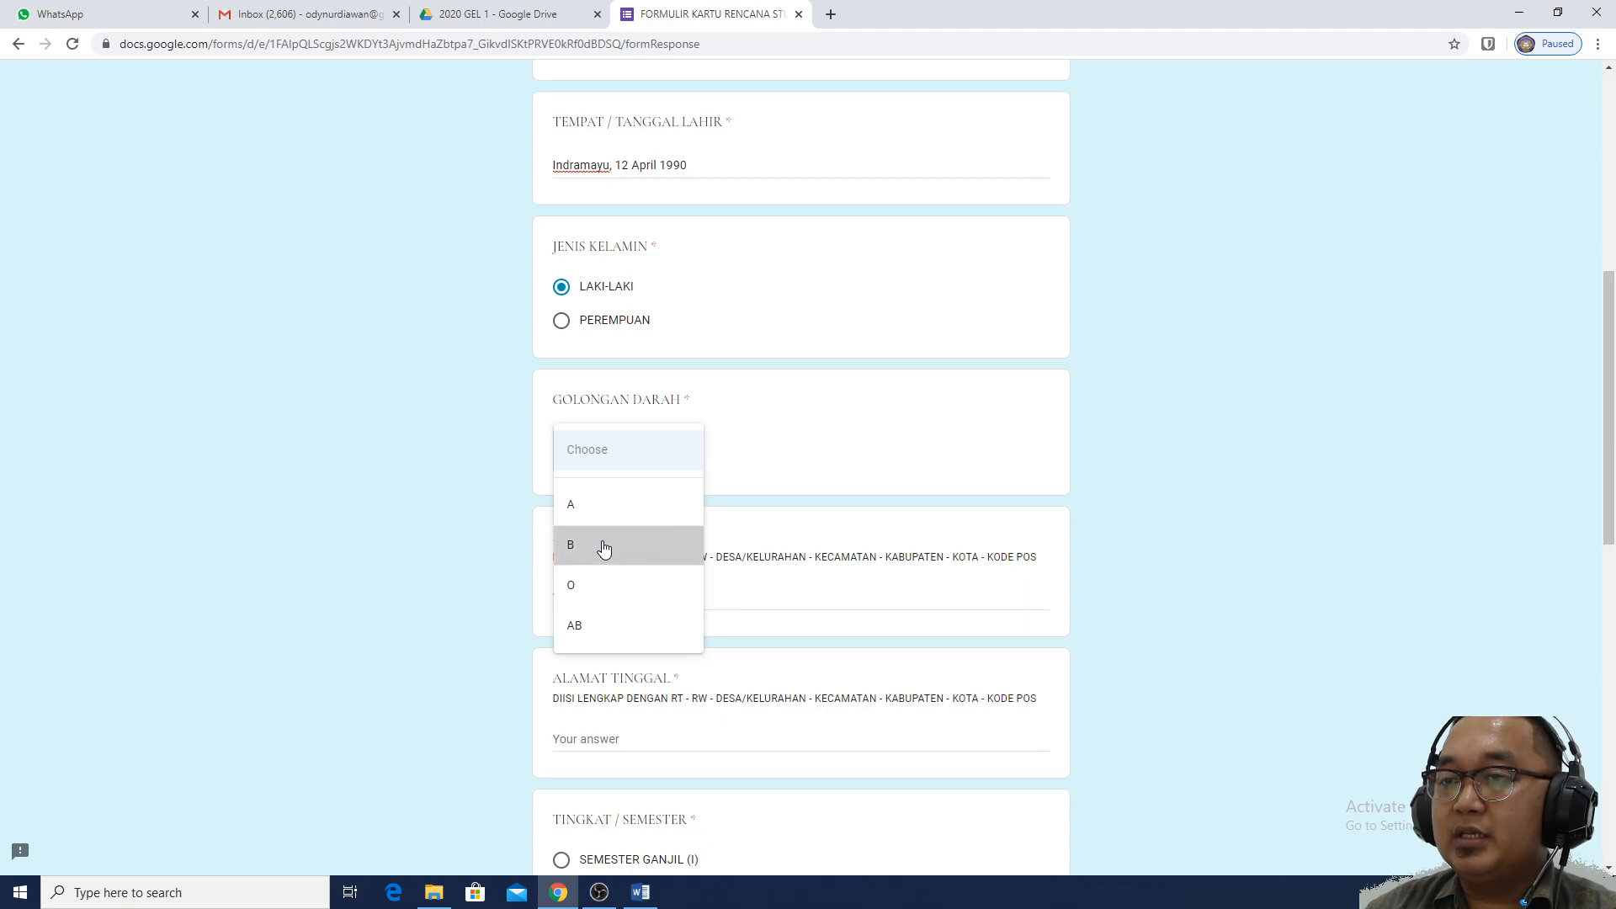
{"action": "scroll", "coordinate": [1208, 509], "scroll_direction": "down", "scroll_amount": 1}
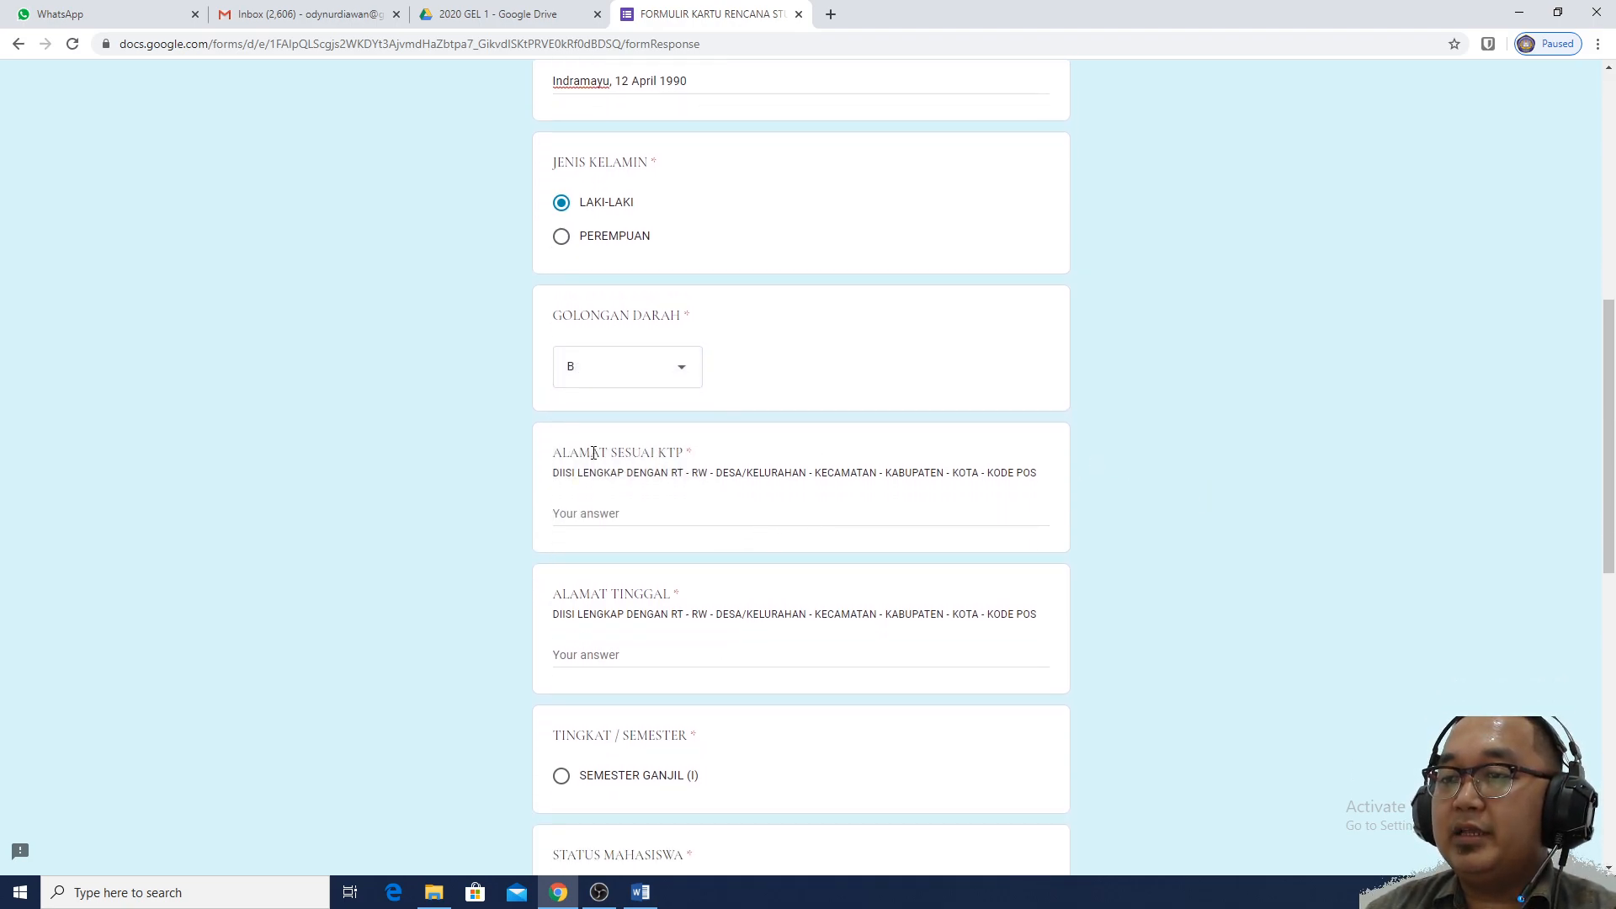
Enter the full KTP address with RT/RW, village, district, regency and postal code, then select it for copying
{"action": "left_click", "coordinate": [666, 513]}
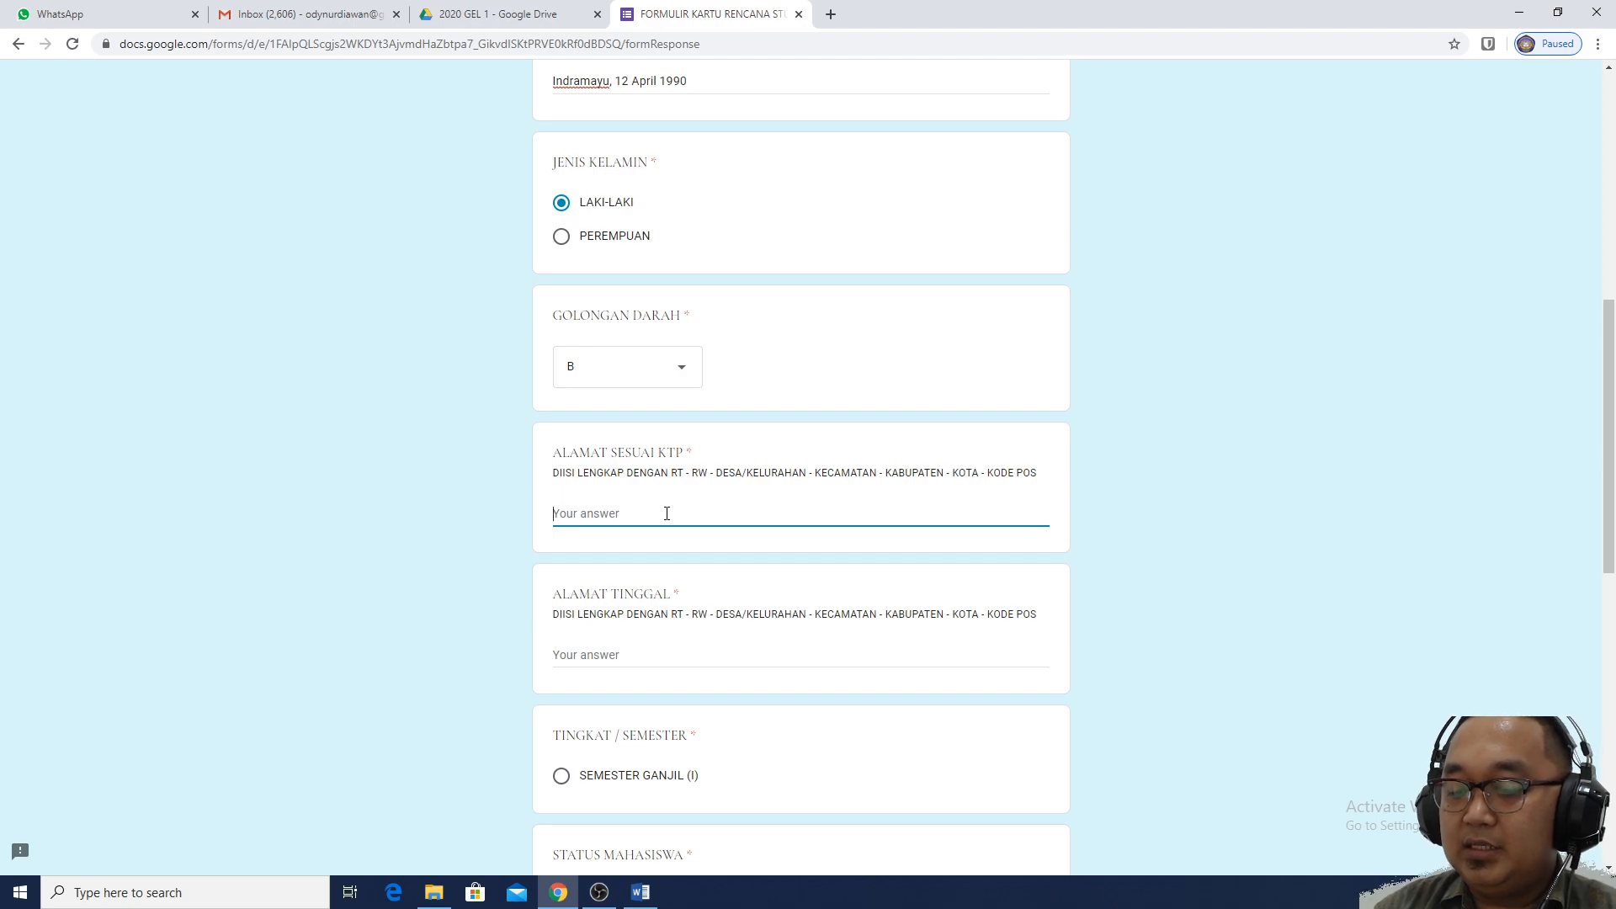
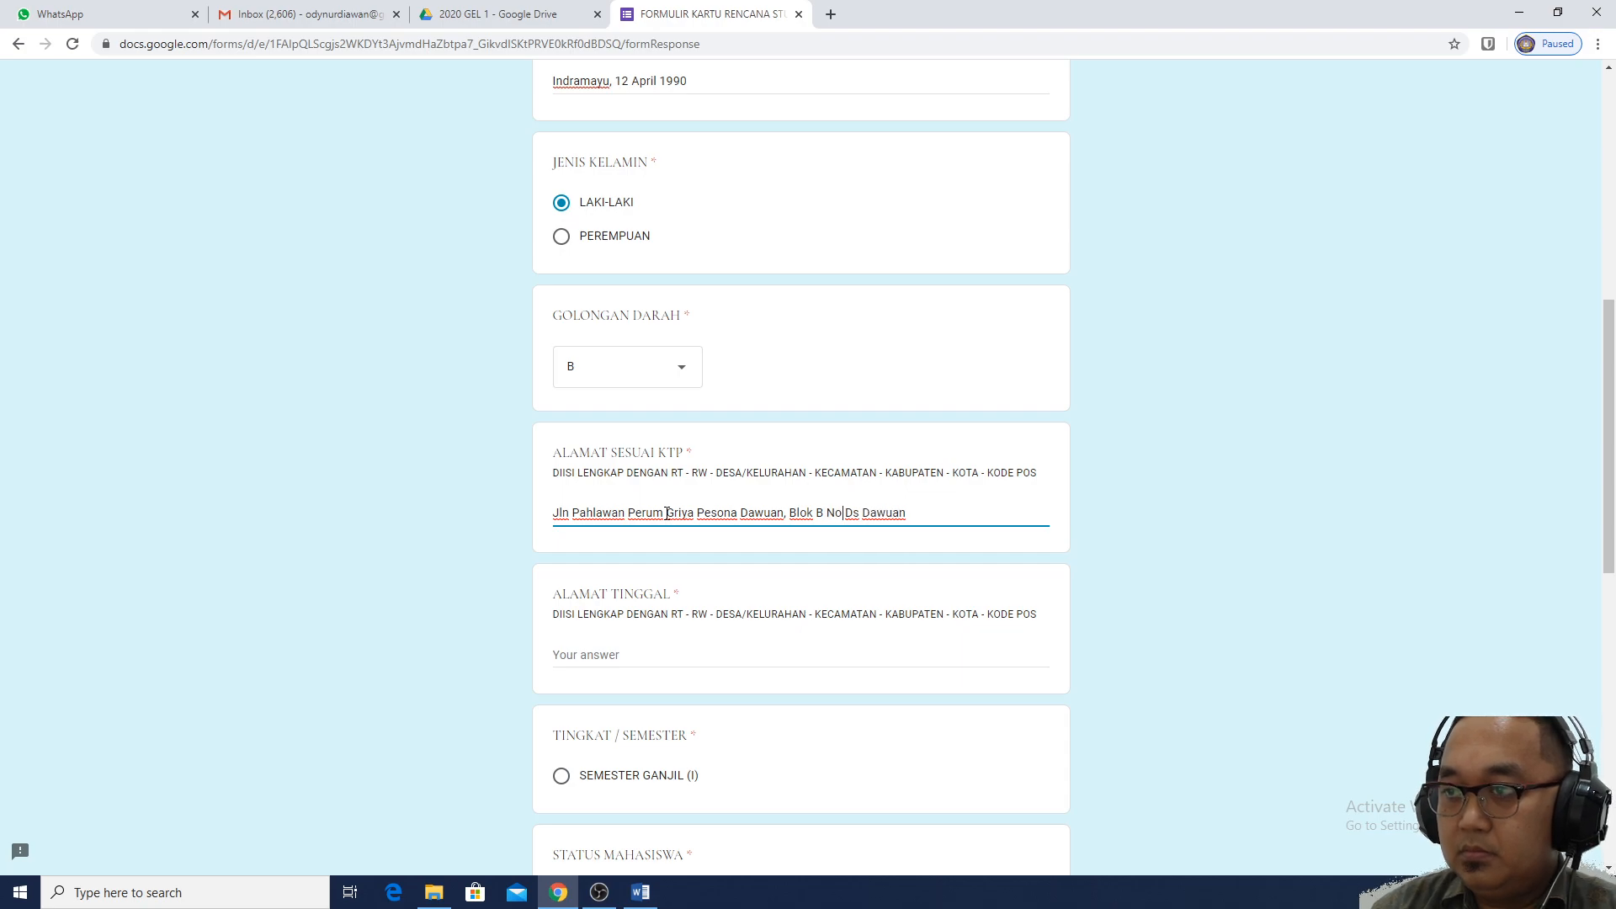
{"action": "key", "text": "Left"}
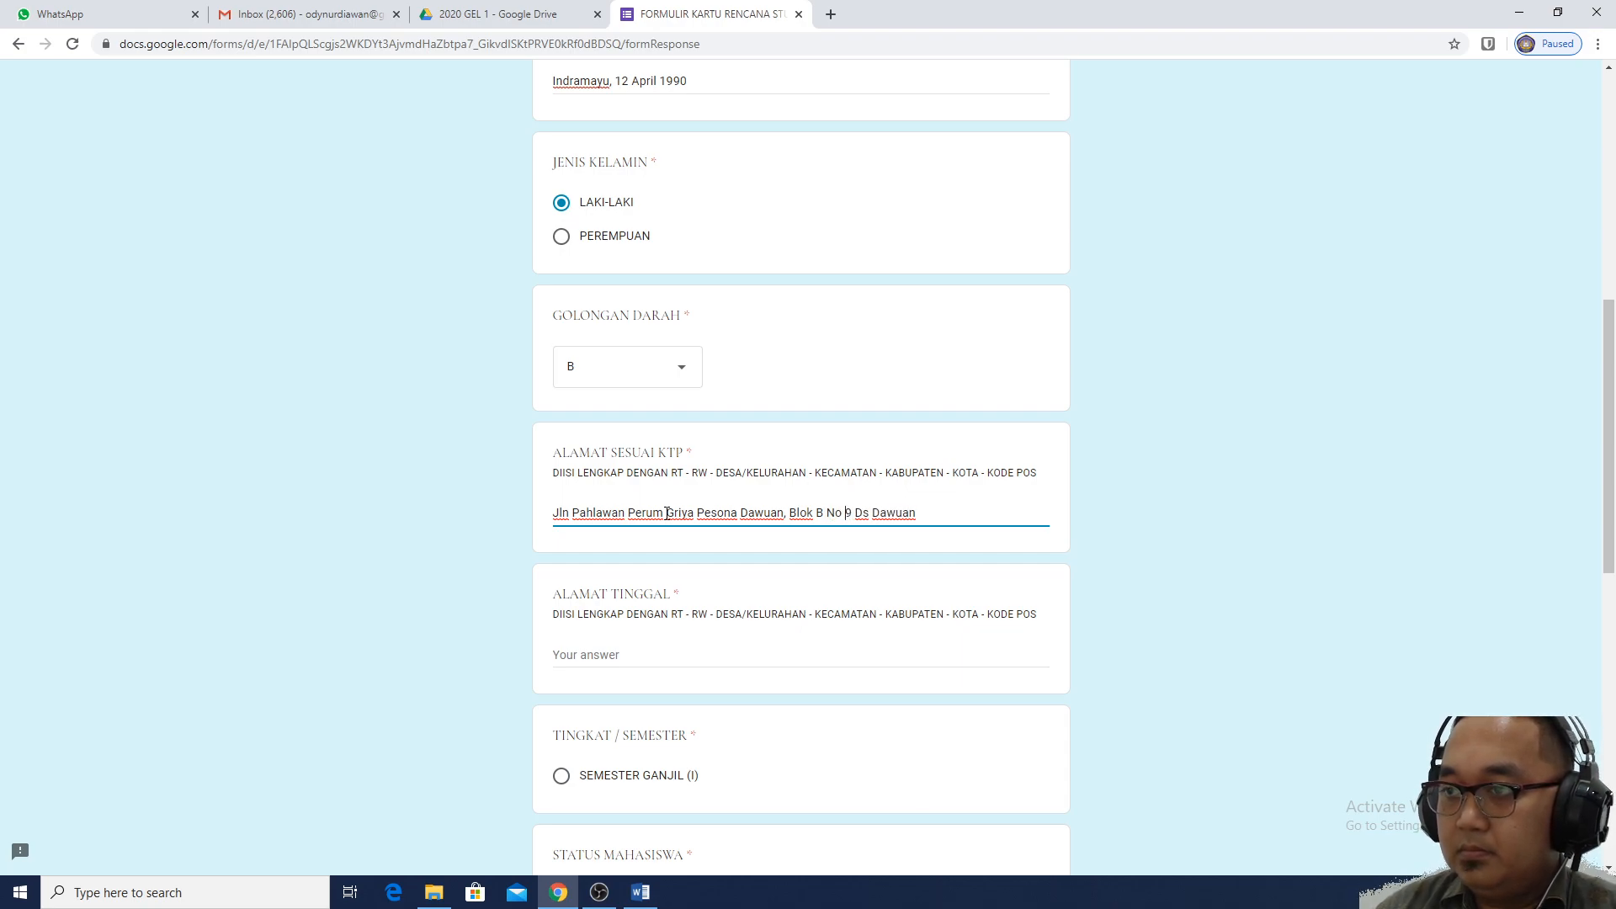
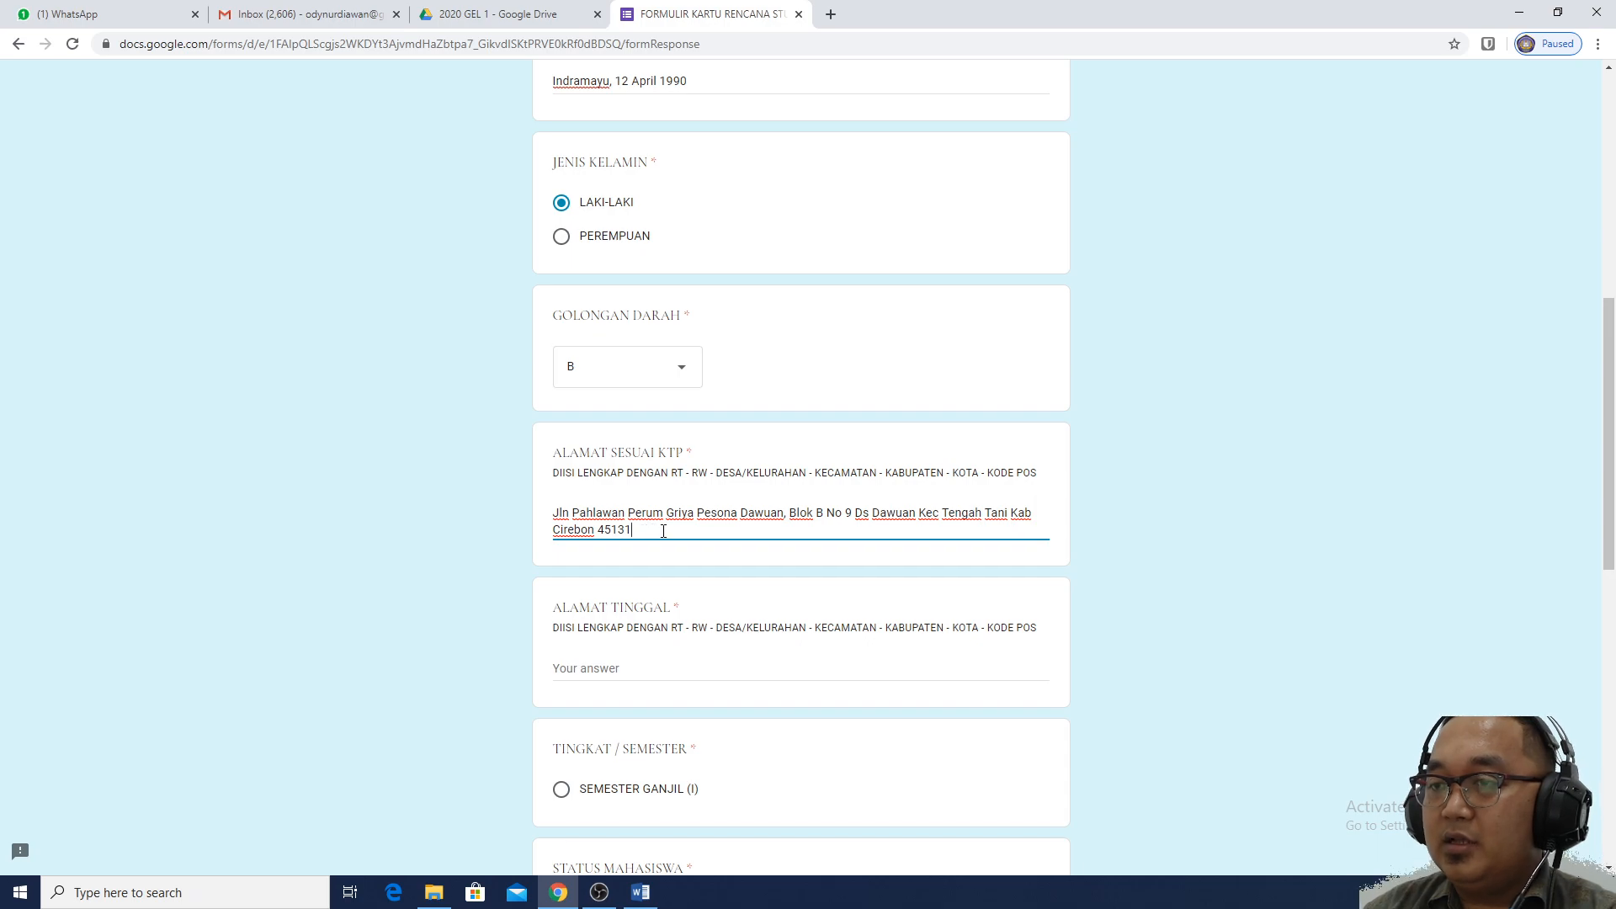
{"action": "scroll", "coordinate": [664, 556], "scroll_direction": "down", "scroll_amount": 1}
{"action": "left_click", "coordinate": [668, 579]}
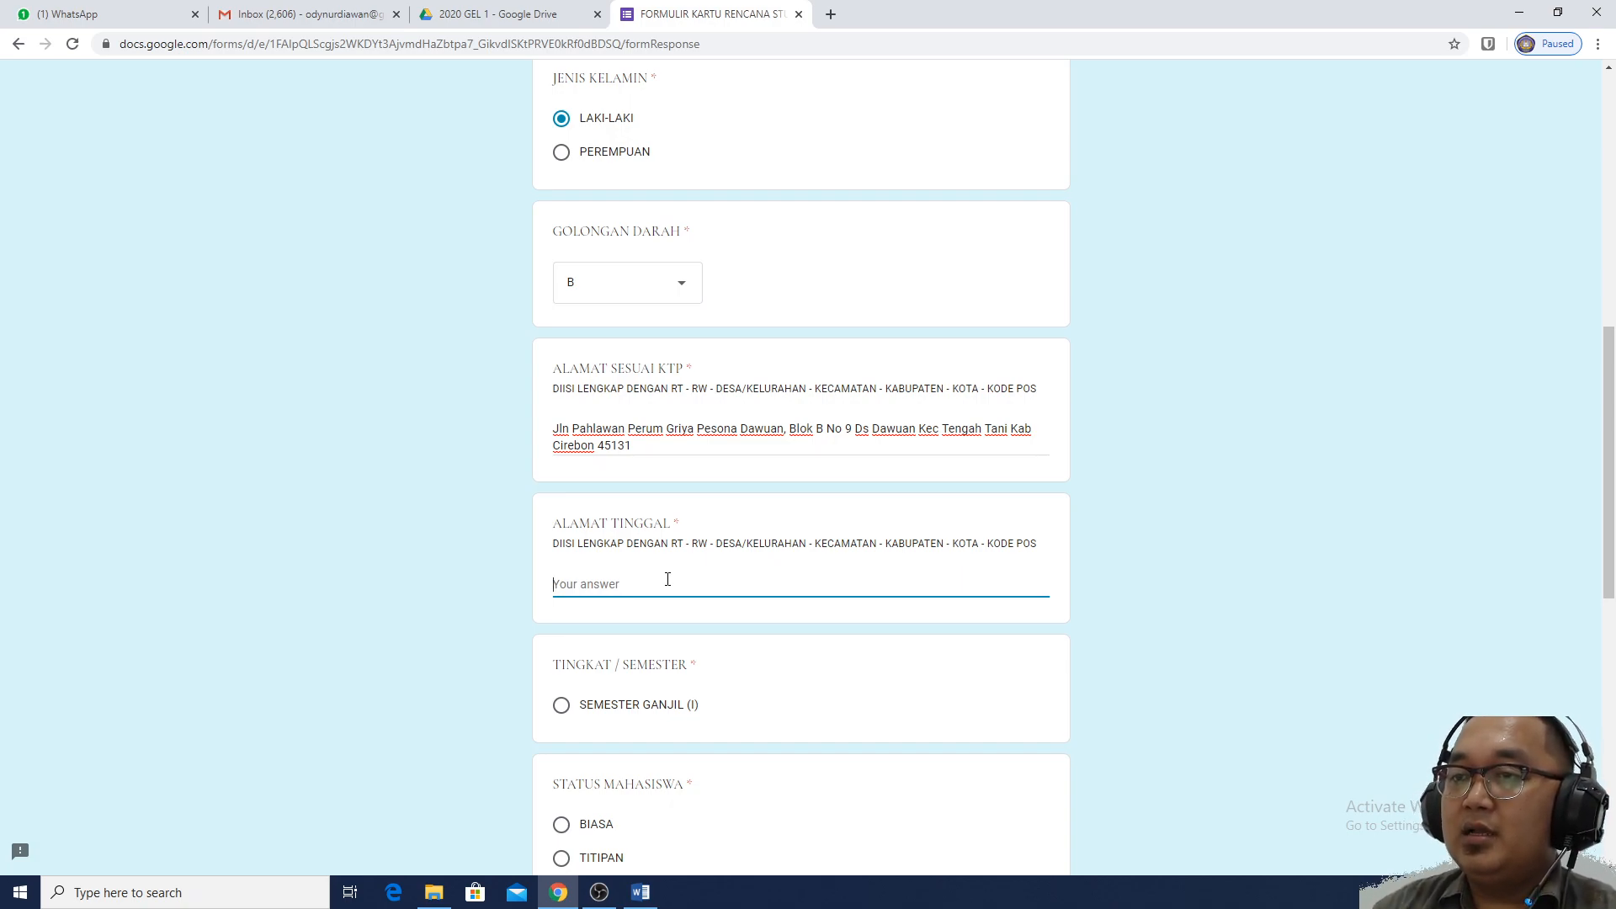
{"action": "left_click_drag", "start_coordinate": [637, 446], "coordinate": [550, 425]}
{"action": "key", "text": "ctrl+c"}
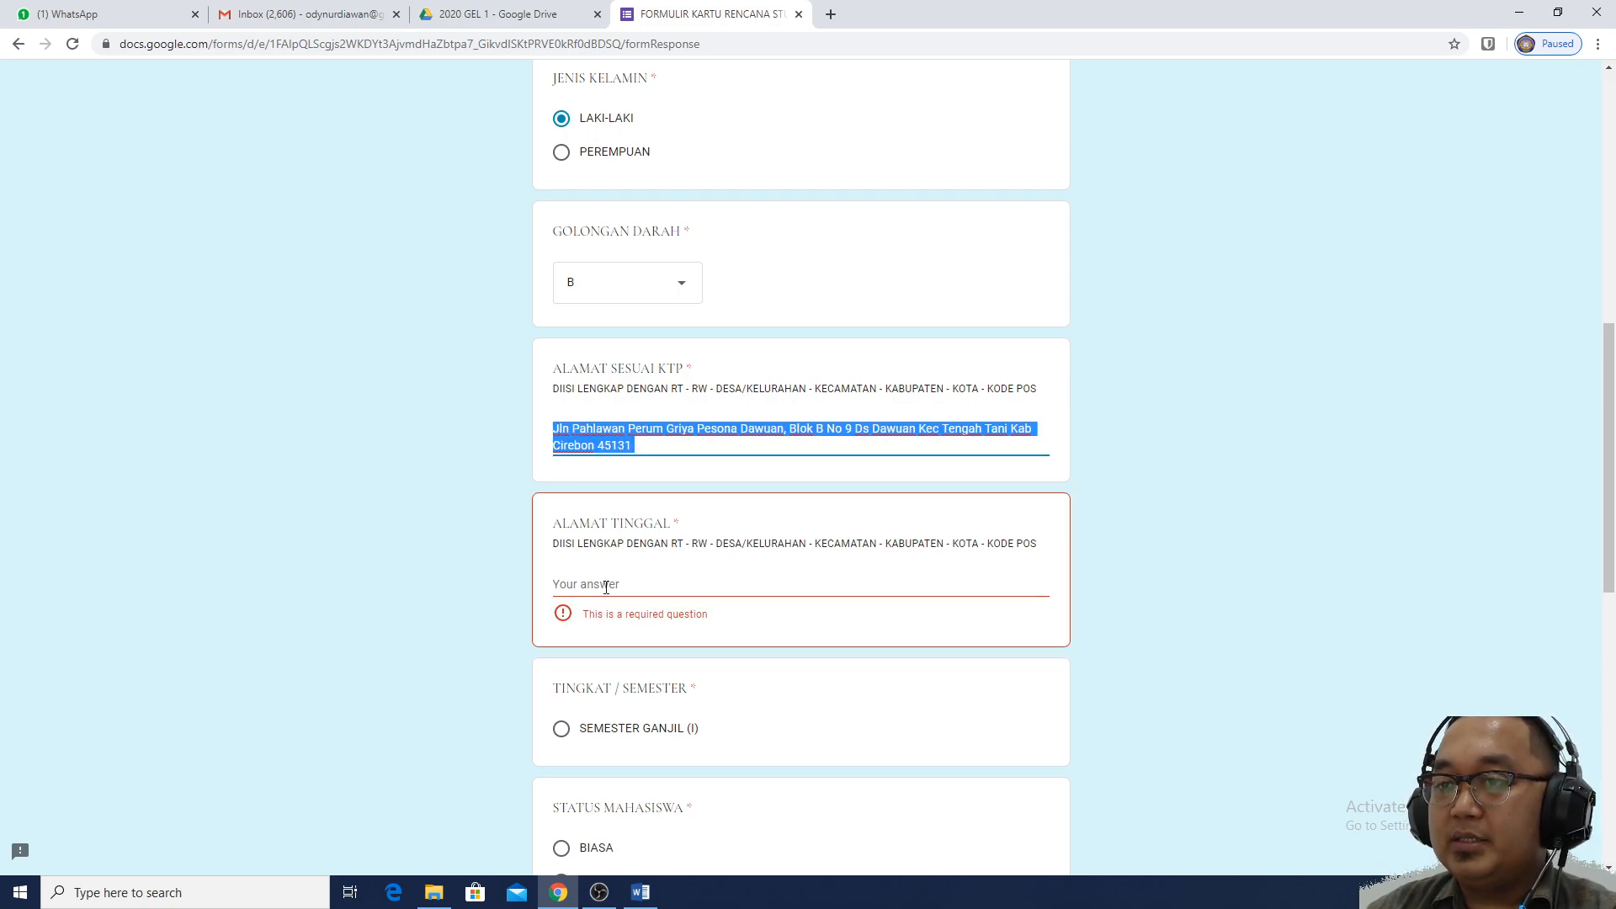
Paste the copied KTP address into the ALAMAT TINGGAL answer
{"action": "left_click", "coordinate": [606, 584]}
{"action": "key", "text": "ctrl+v"}
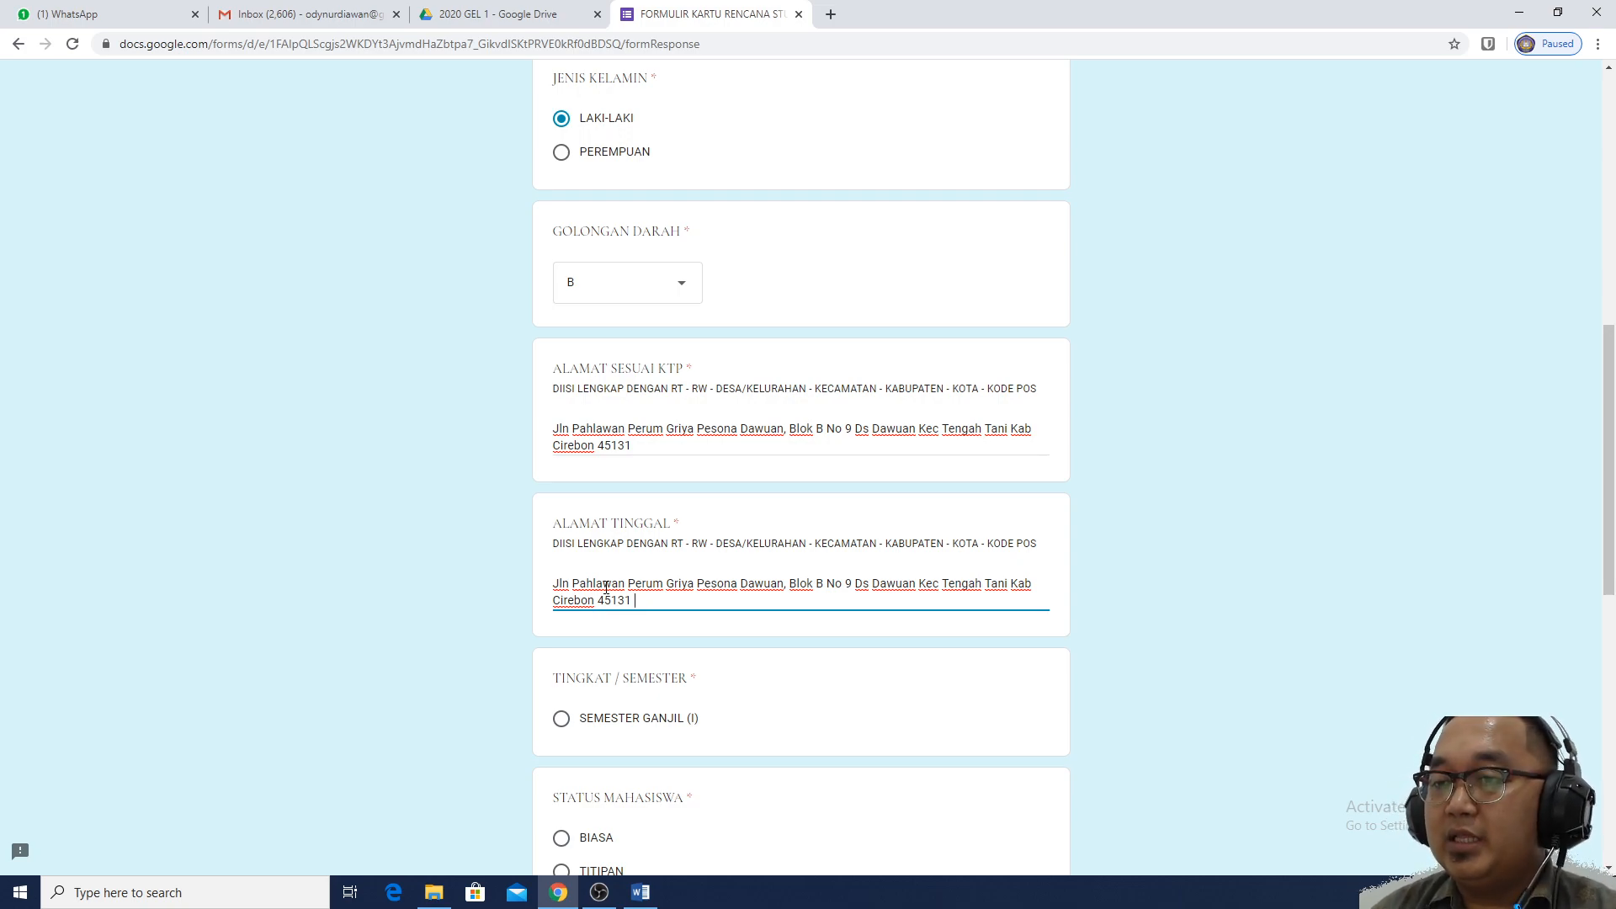
{"action": "scroll", "coordinate": [599, 614], "scroll_direction": "down", "scroll_amount": 1}
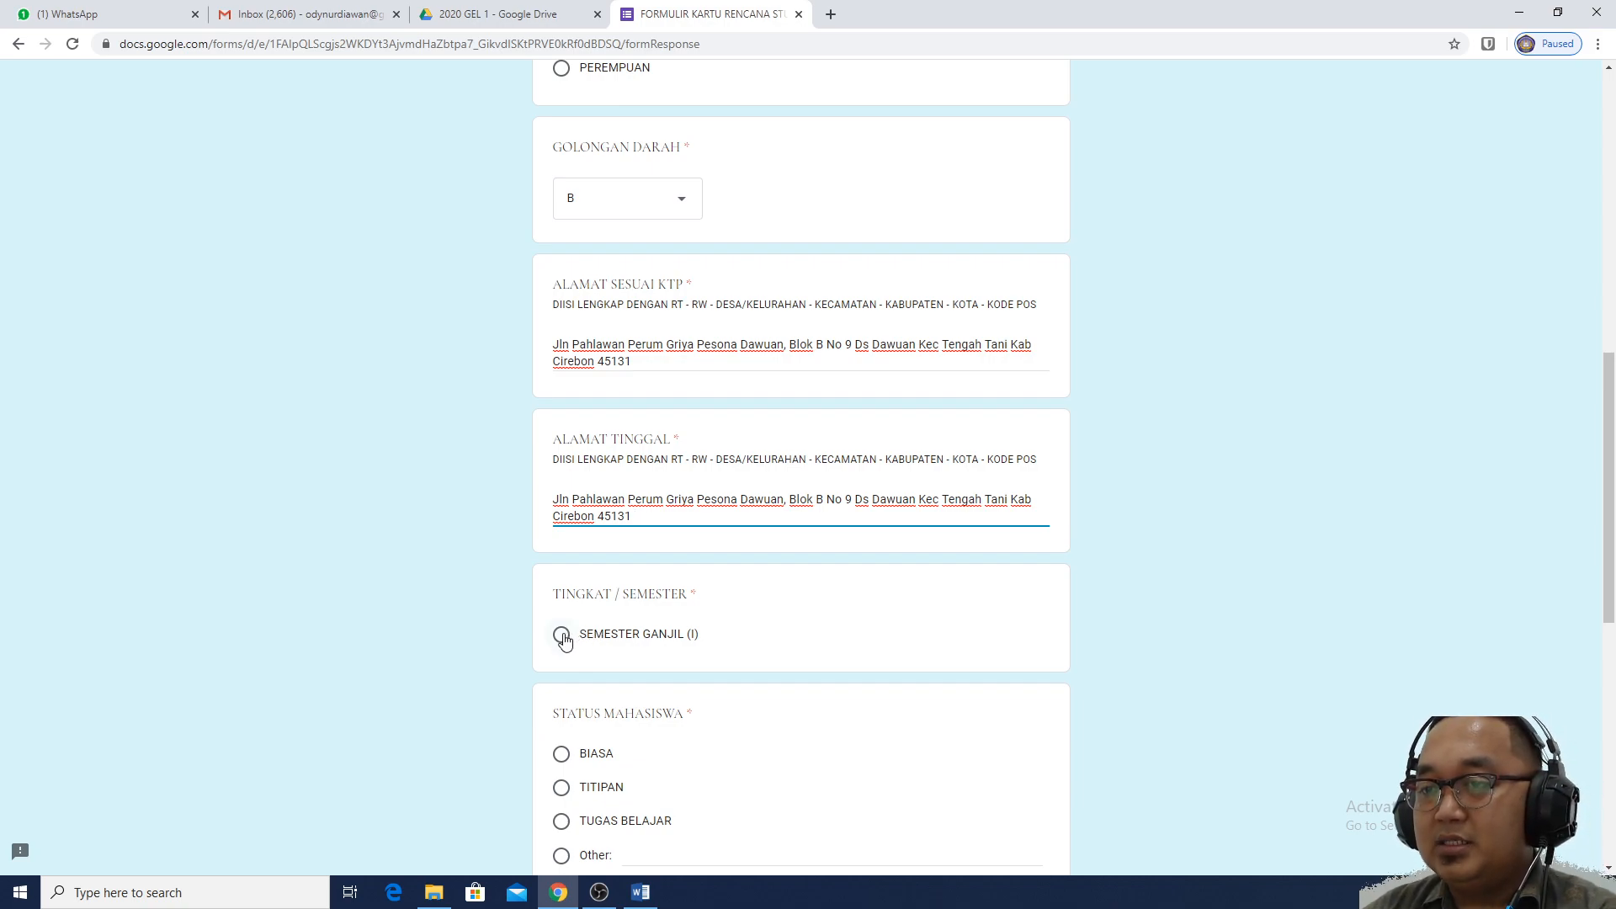
Choose SEMESTER GANJIL (I) as the semester and BIASA as the student status
{"action": "left_click", "coordinate": [562, 636]}
{"action": "scroll", "coordinate": [1229, 463], "scroll_direction": "down", "scroll_amount": 2}
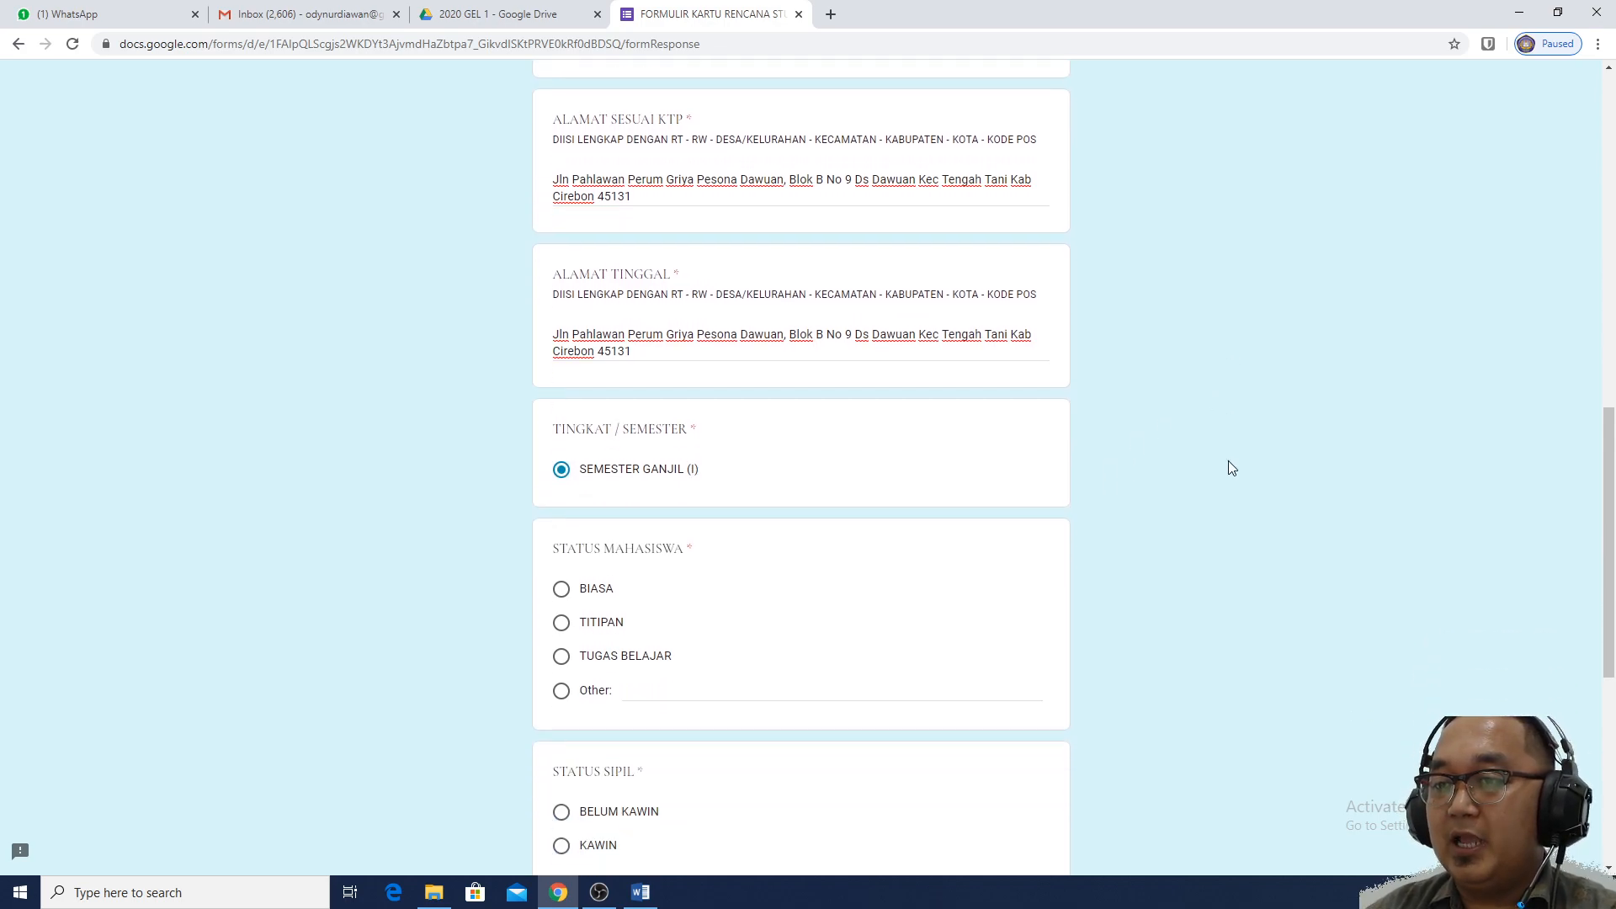
{"action": "scroll", "coordinate": [1228, 468], "scroll_direction": "down", "scroll_amount": 1}
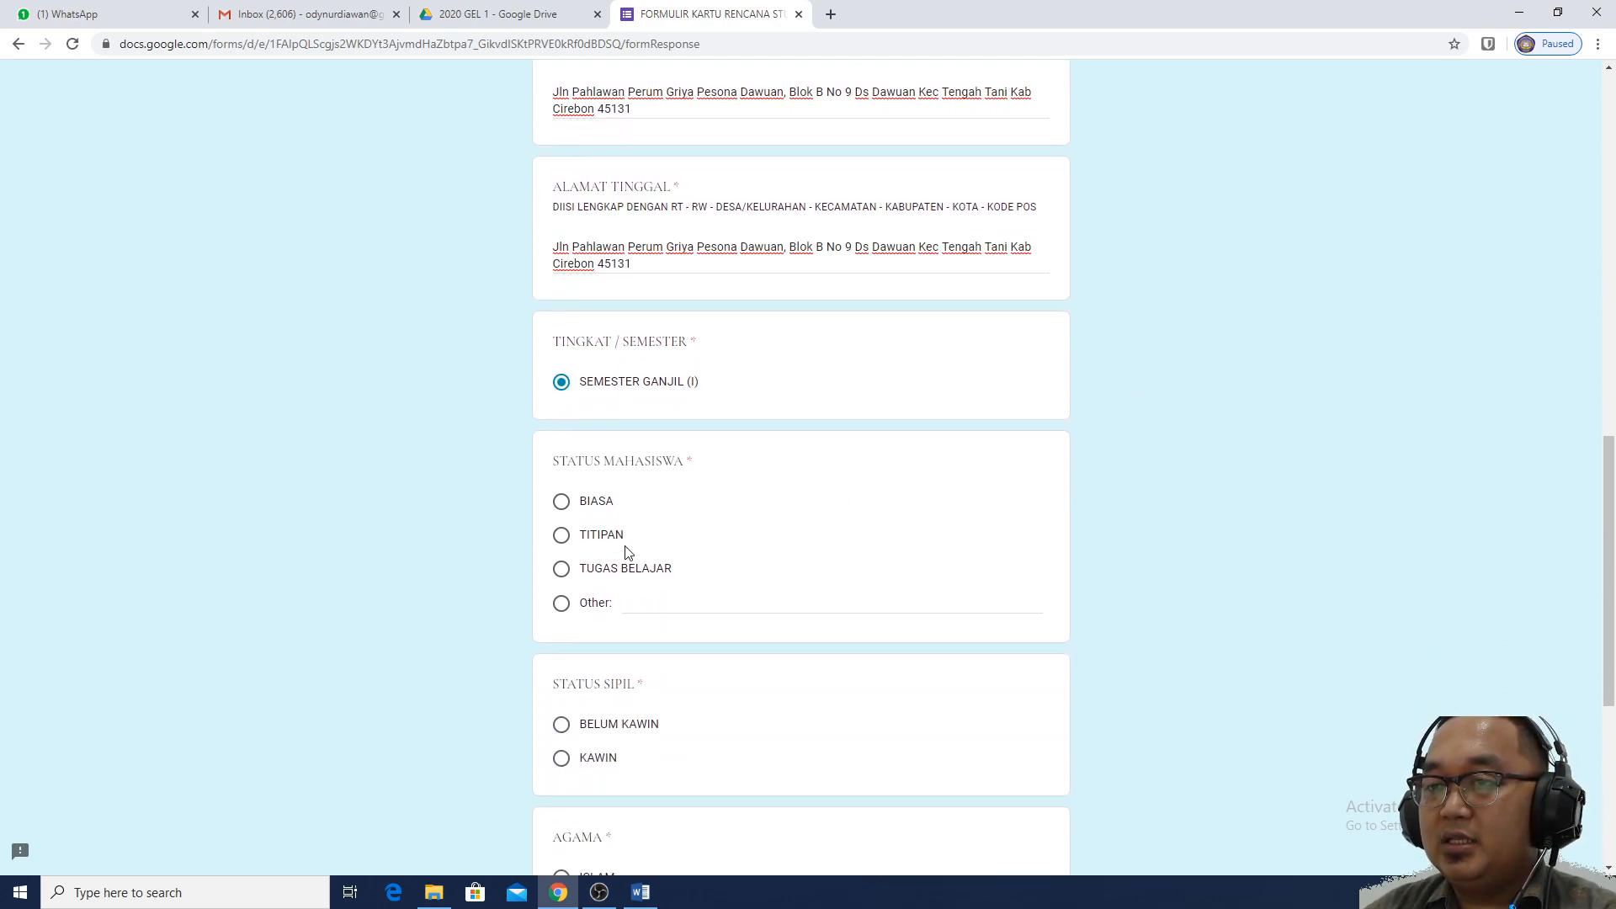
{"action": "left_click", "coordinate": [661, 599]}
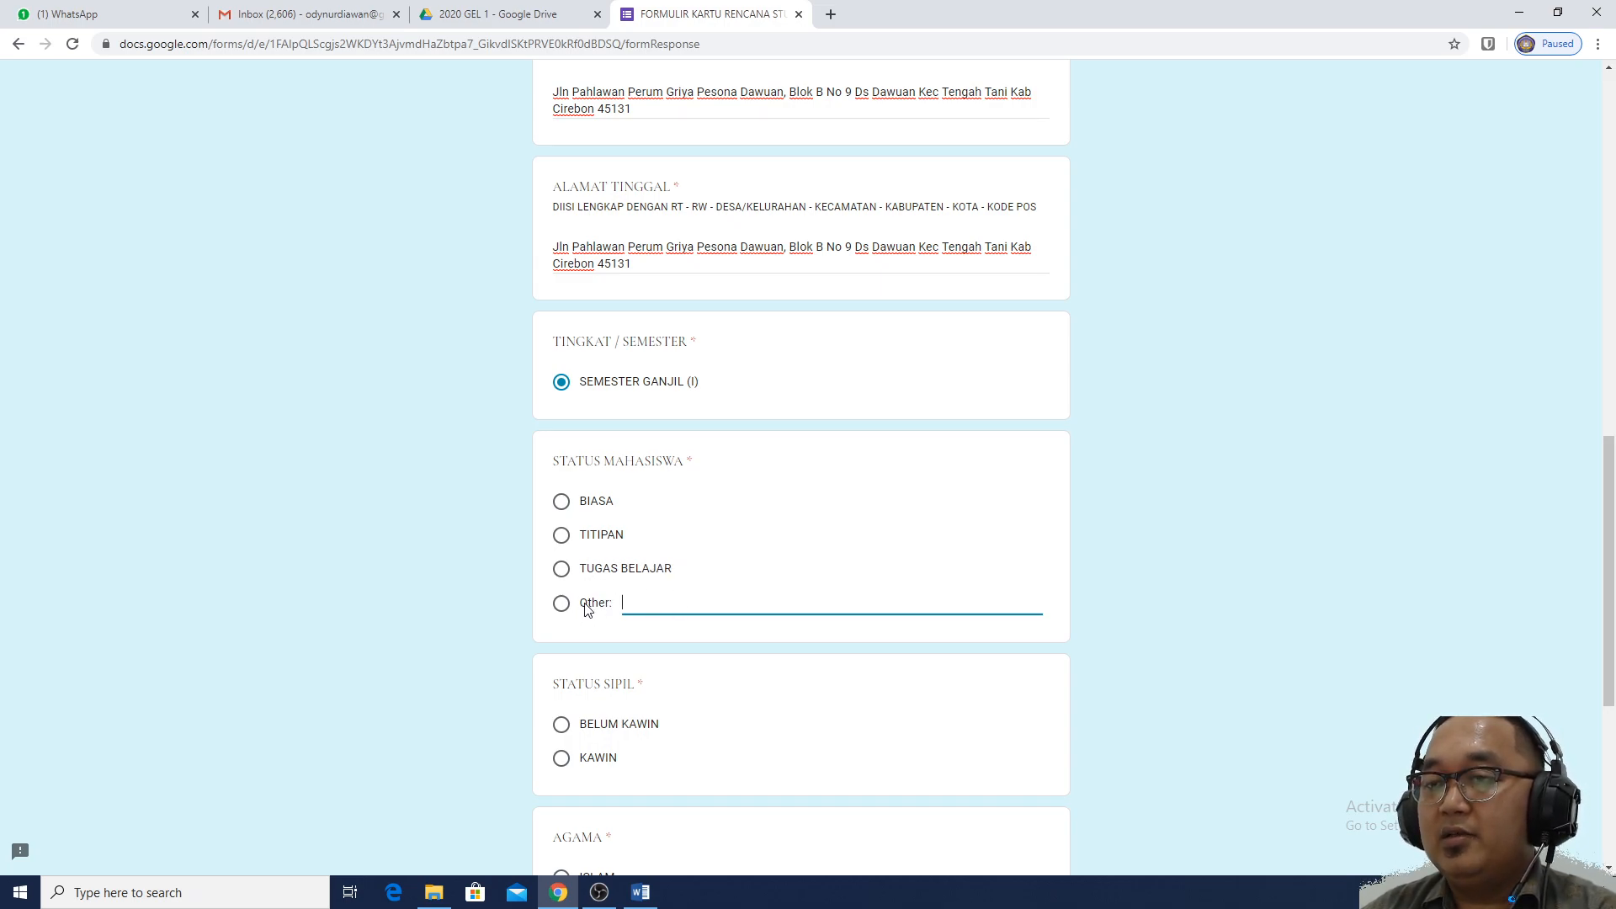
{"action": "left_click", "coordinate": [562, 503]}
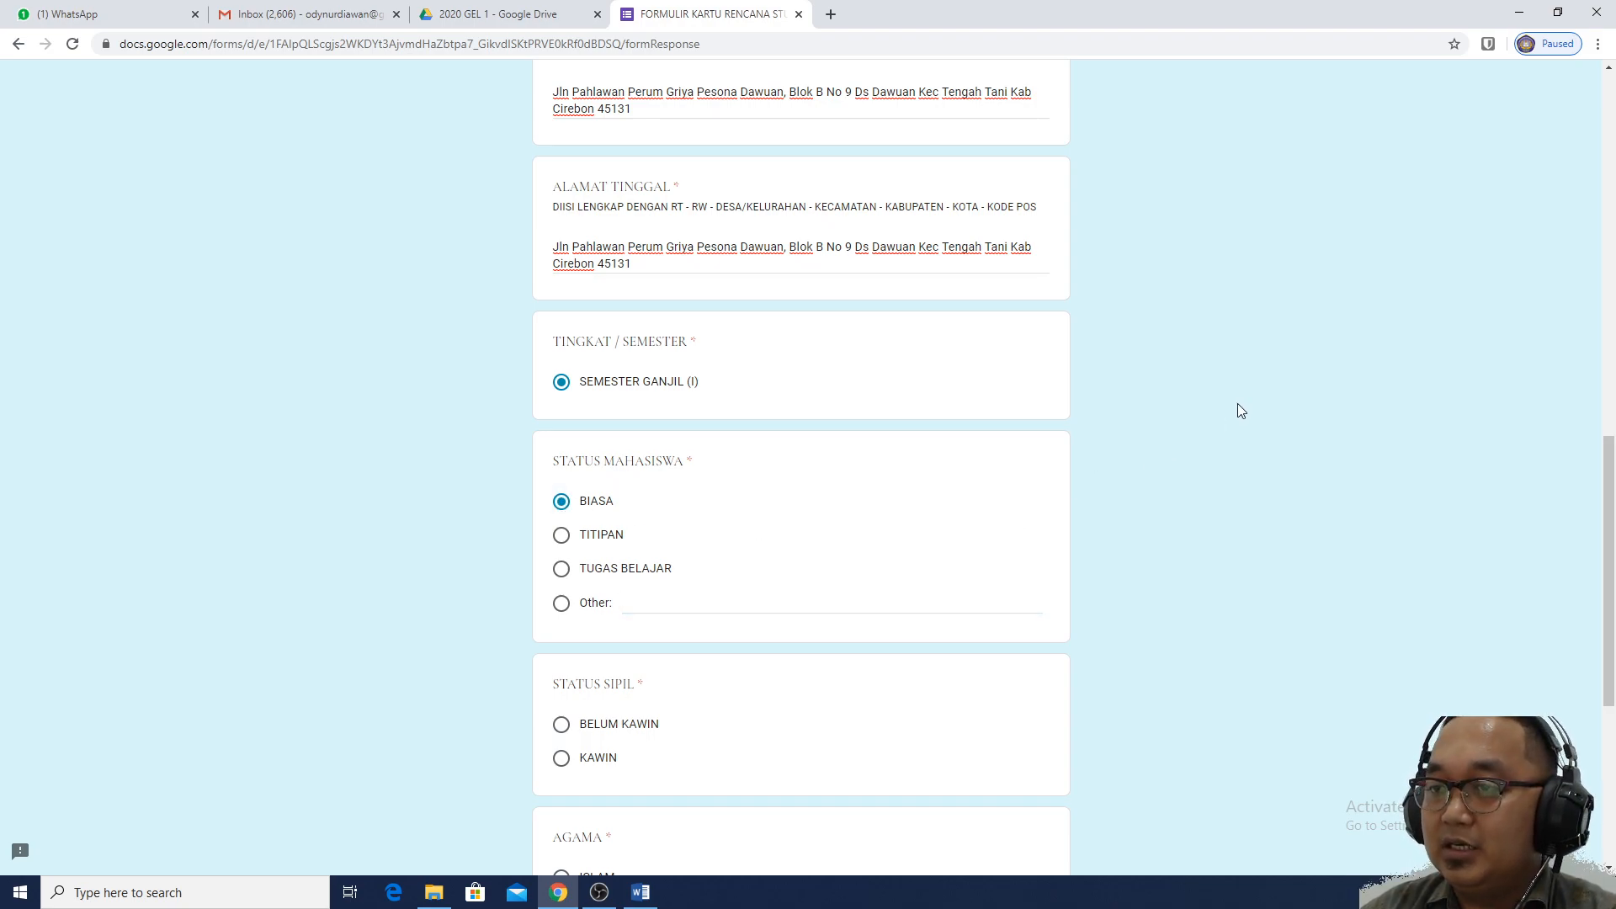
Mark civil status BELUM KAWIN and religion ISLAM, and answer SUKU with 'Jawa'
{"action": "scroll", "coordinate": [1238, 410], "scroll_direction": "down", "scroll_amount": 2}
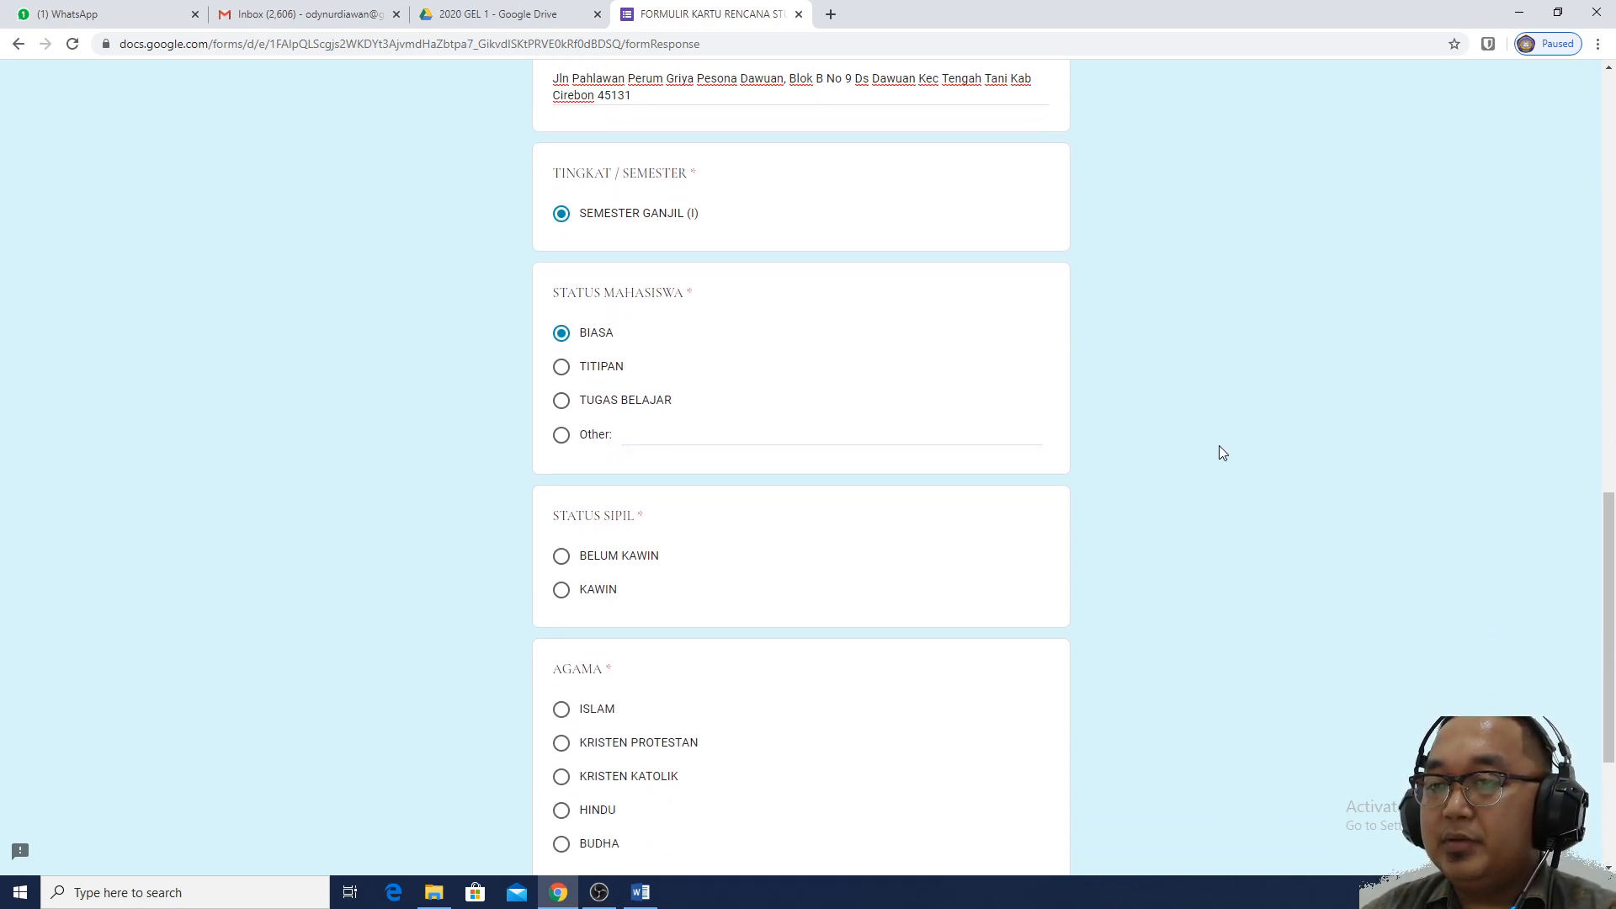
{"action": "left_click", "coordinate": [601, 565]}
{"action": "scroll", "coordinate": [1092, 497], "scroll_direction": "down", "scroll_amount": 2}
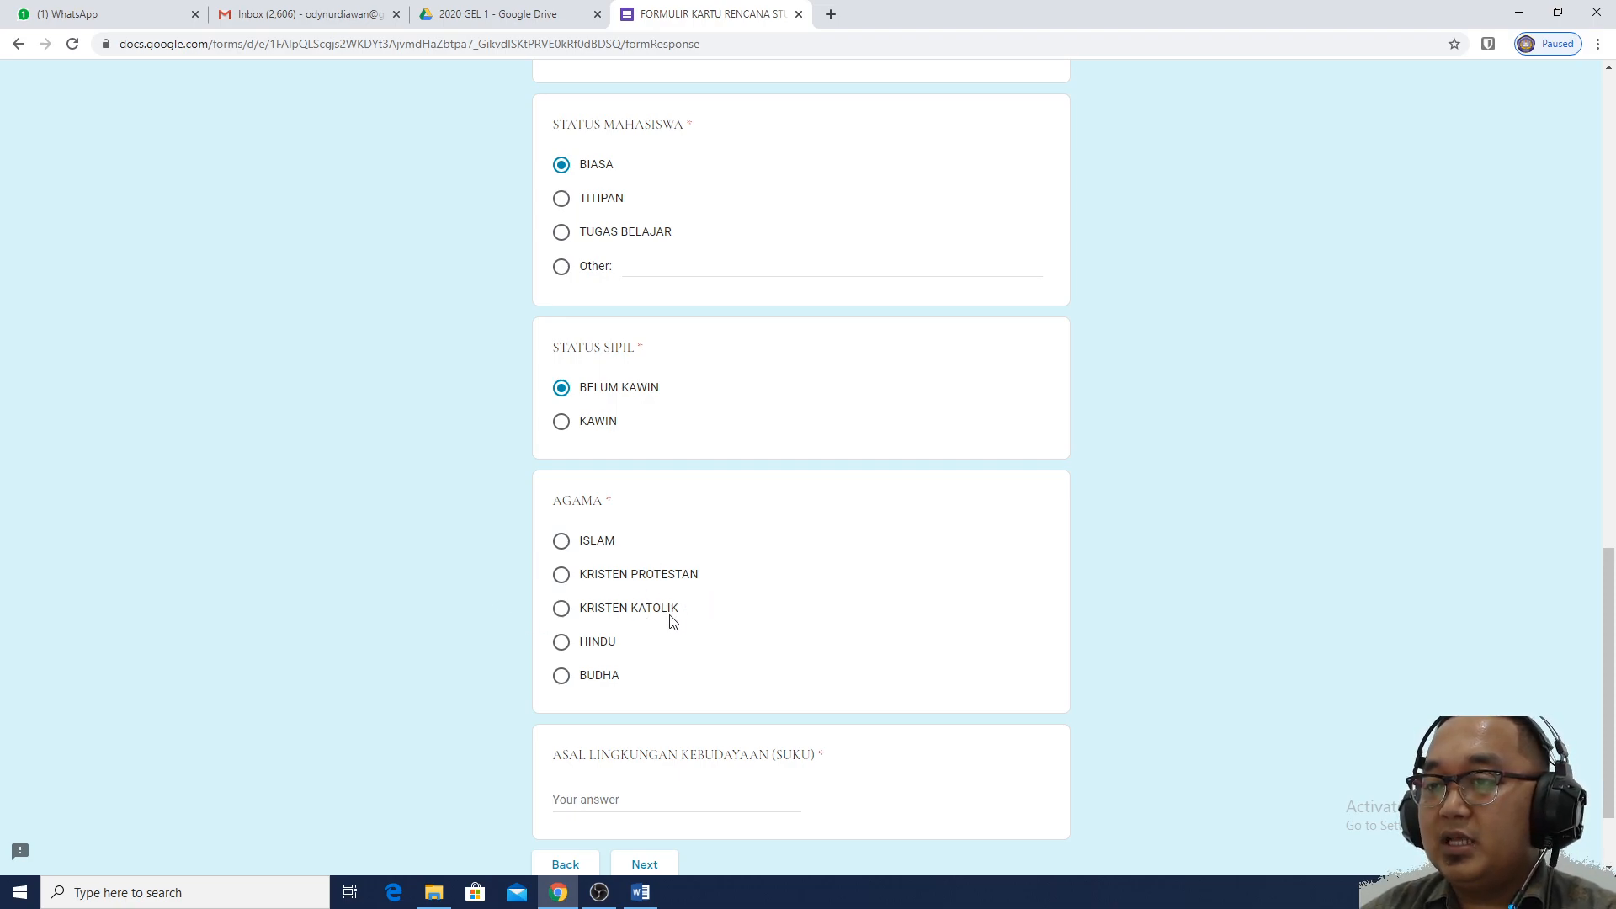
{"action": "left_click", "coordinate": [599, 544]}
{"action": "scroll", "coordinate": [1083, 481], "scroll_direction": "down", "scroll_amount": 2}
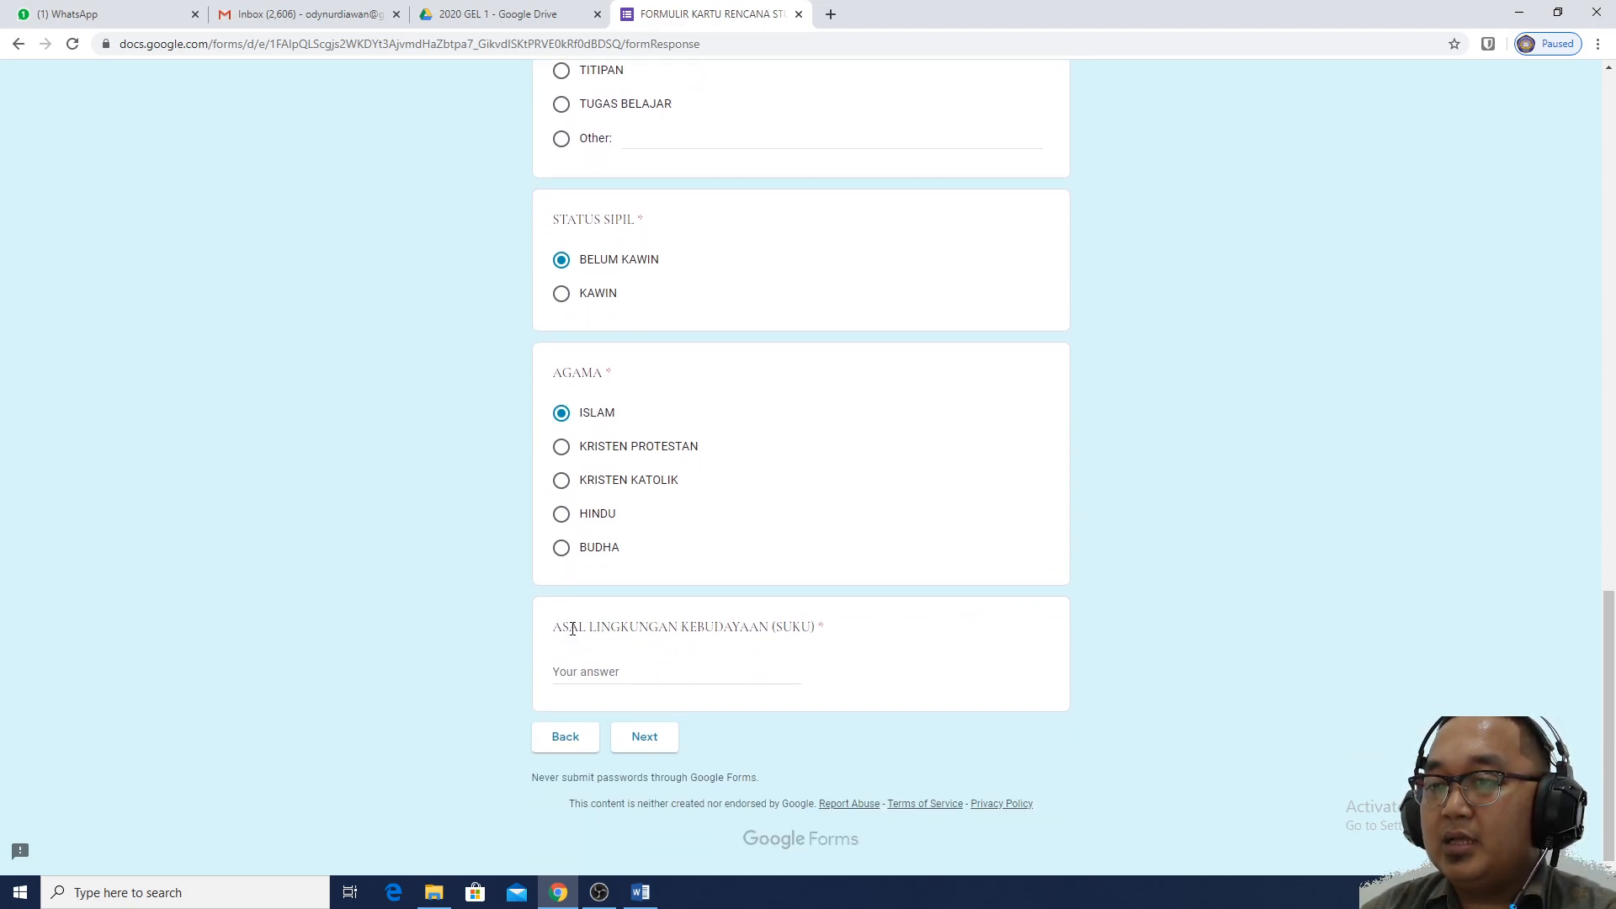
{"action": "left_click", "coordinate": [663, 669]}
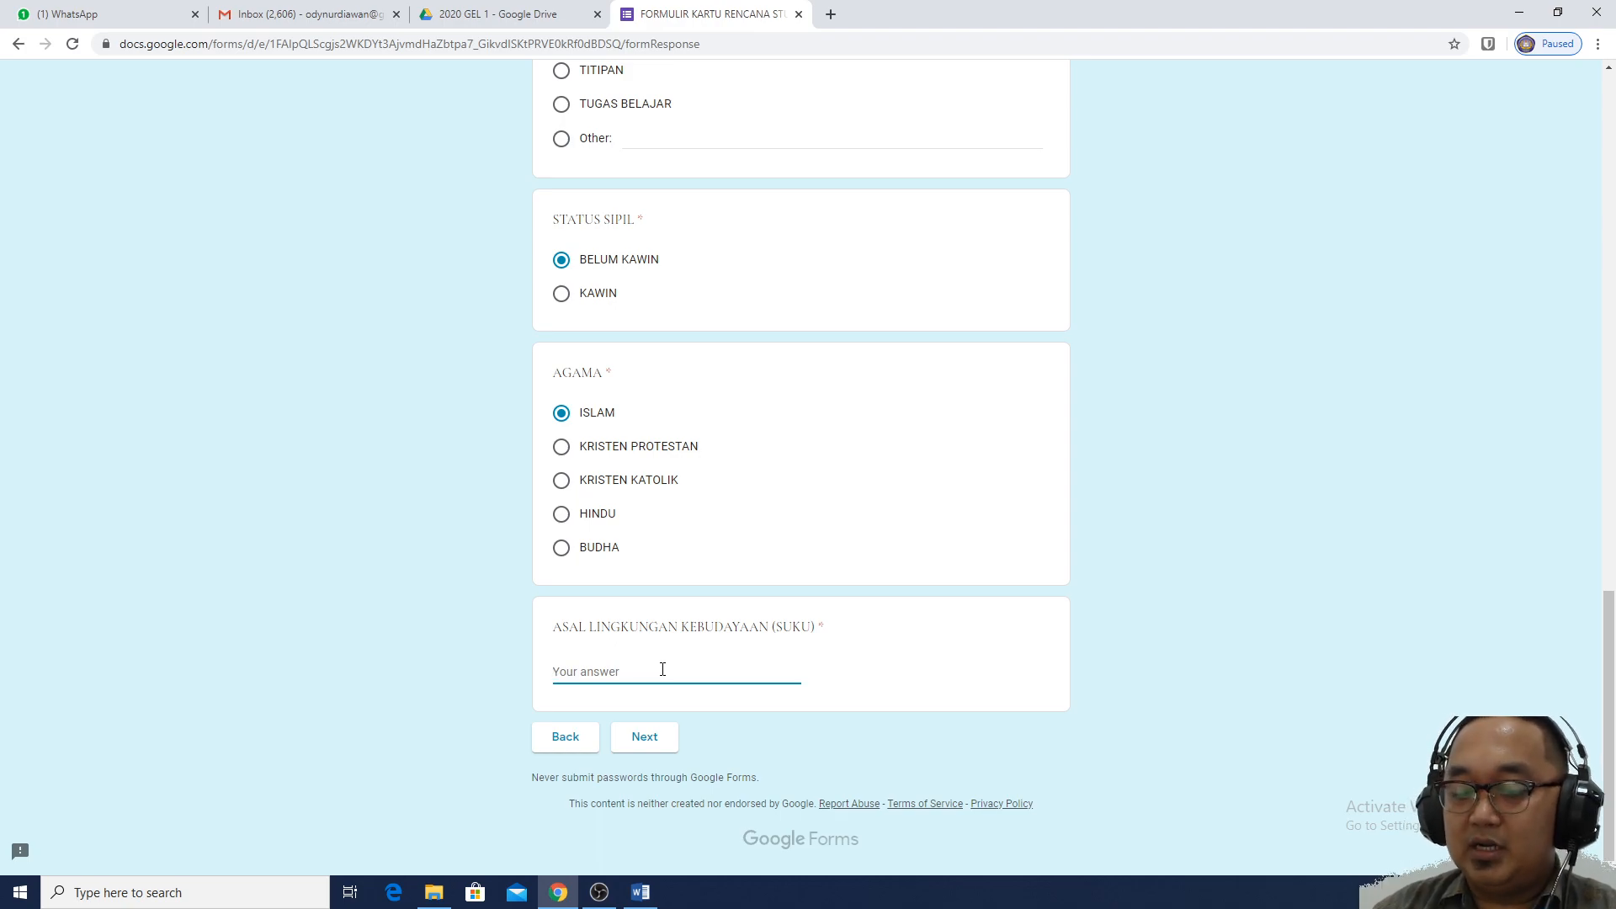
{"action": "type", "text": "Jawa"}
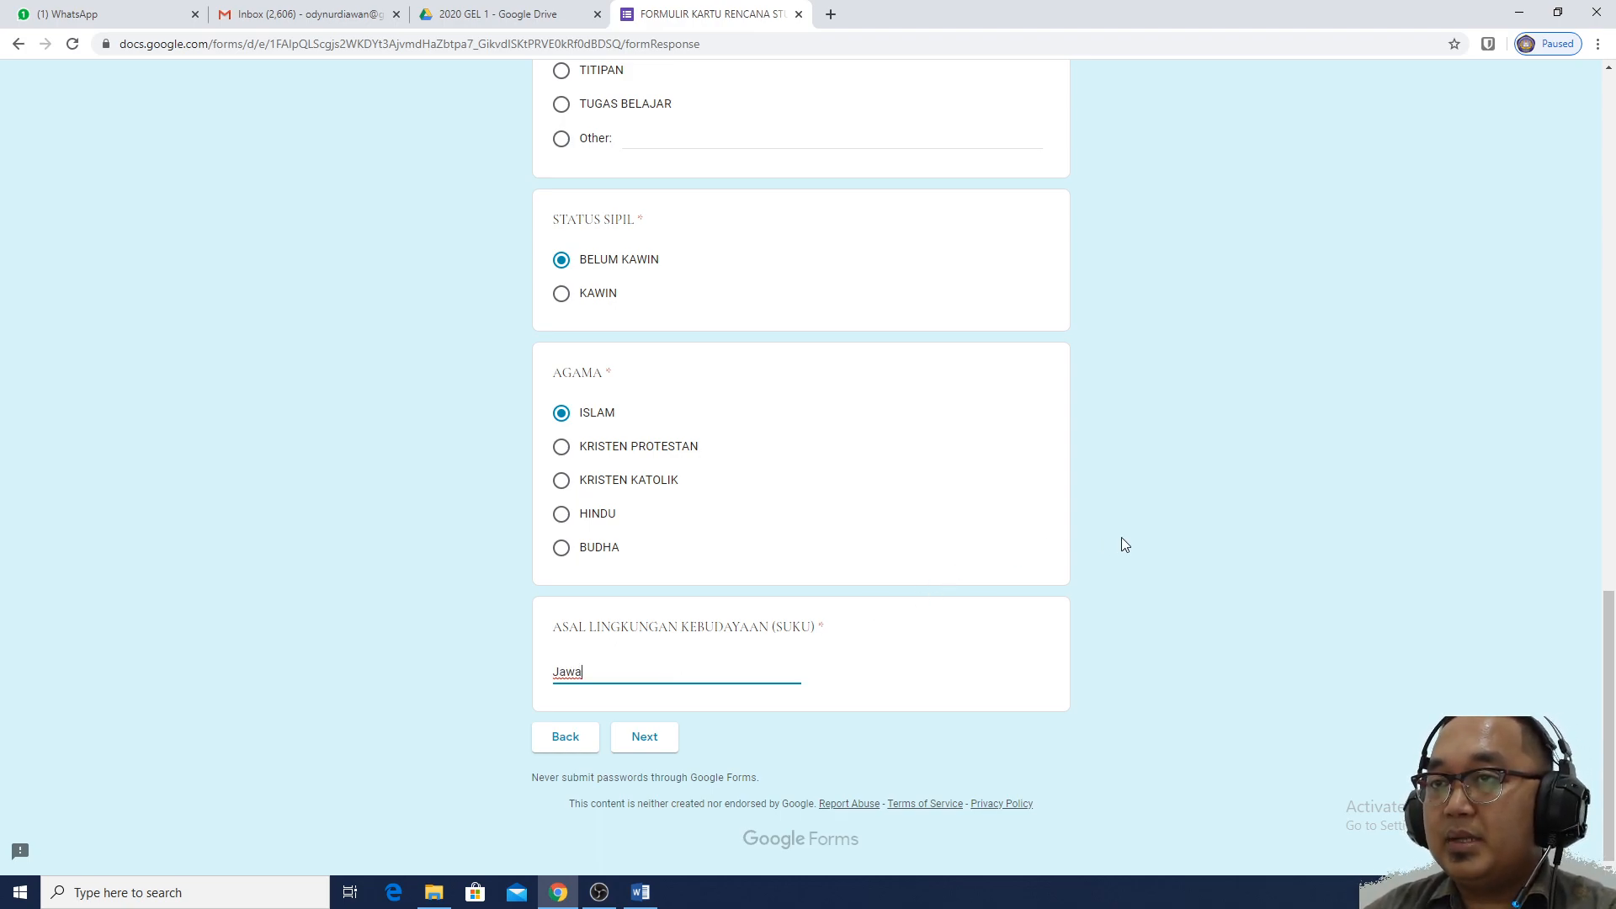
{"action": "scroll", "coordinate": [1121, 541], "scroll_direction": "up", "scroll_amount": 4}
{"action": "scroll", "coordinate": [1121, 538], "scroll_direction": "up", "scroll_amount": 12}
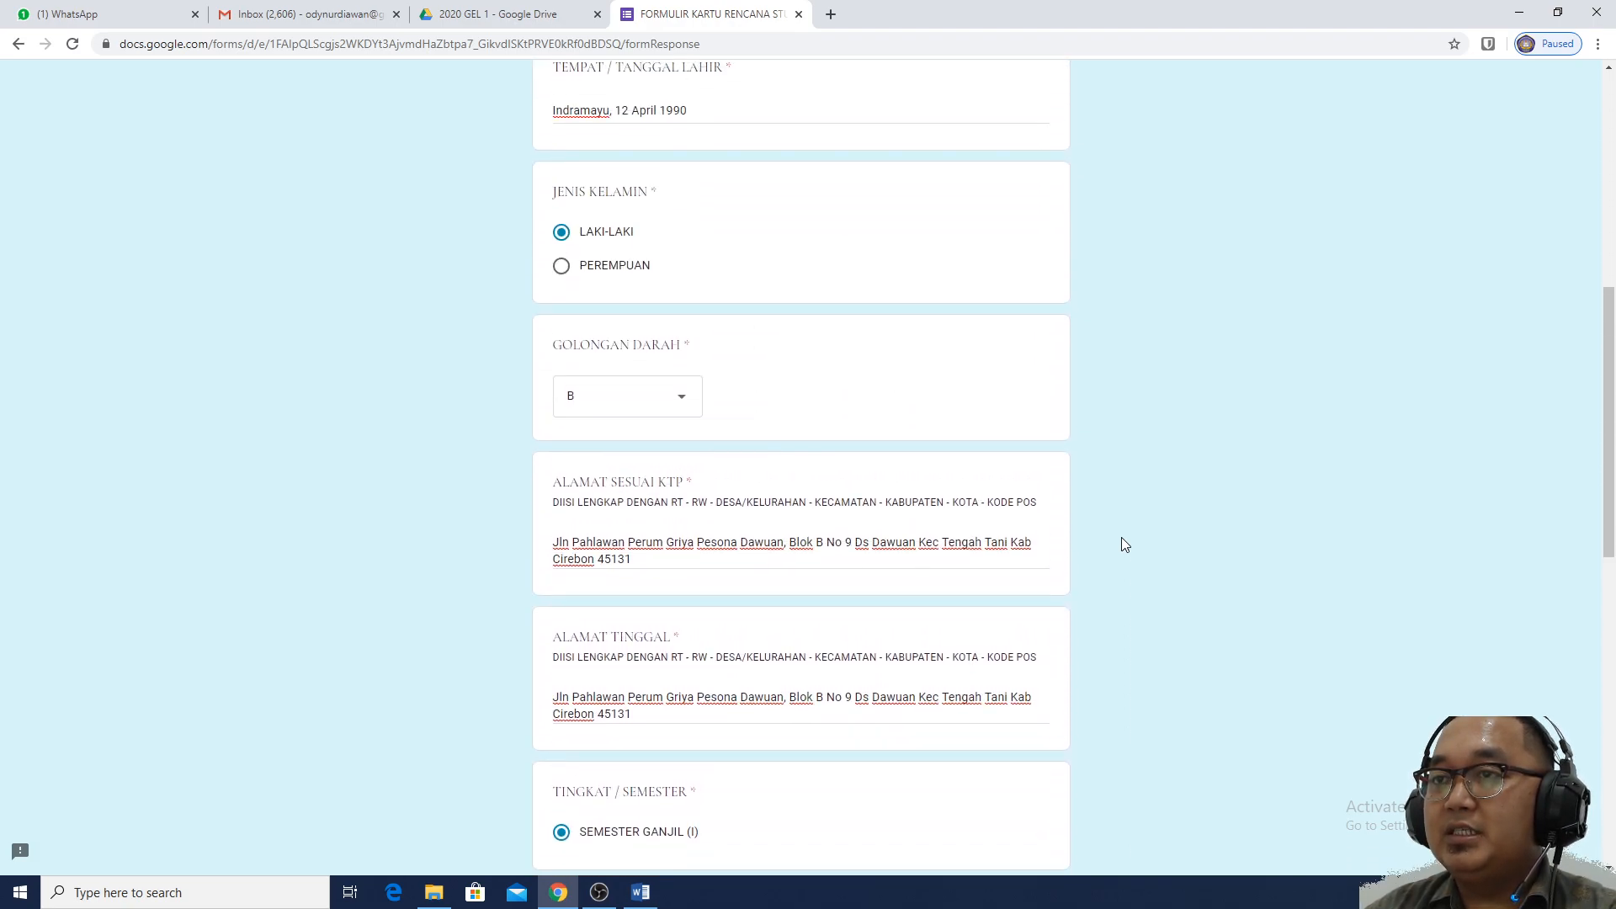
{"action": "scroll", "coordinate": [1098, 538], "scroll_direction": "up", "scroll_amount": 2}
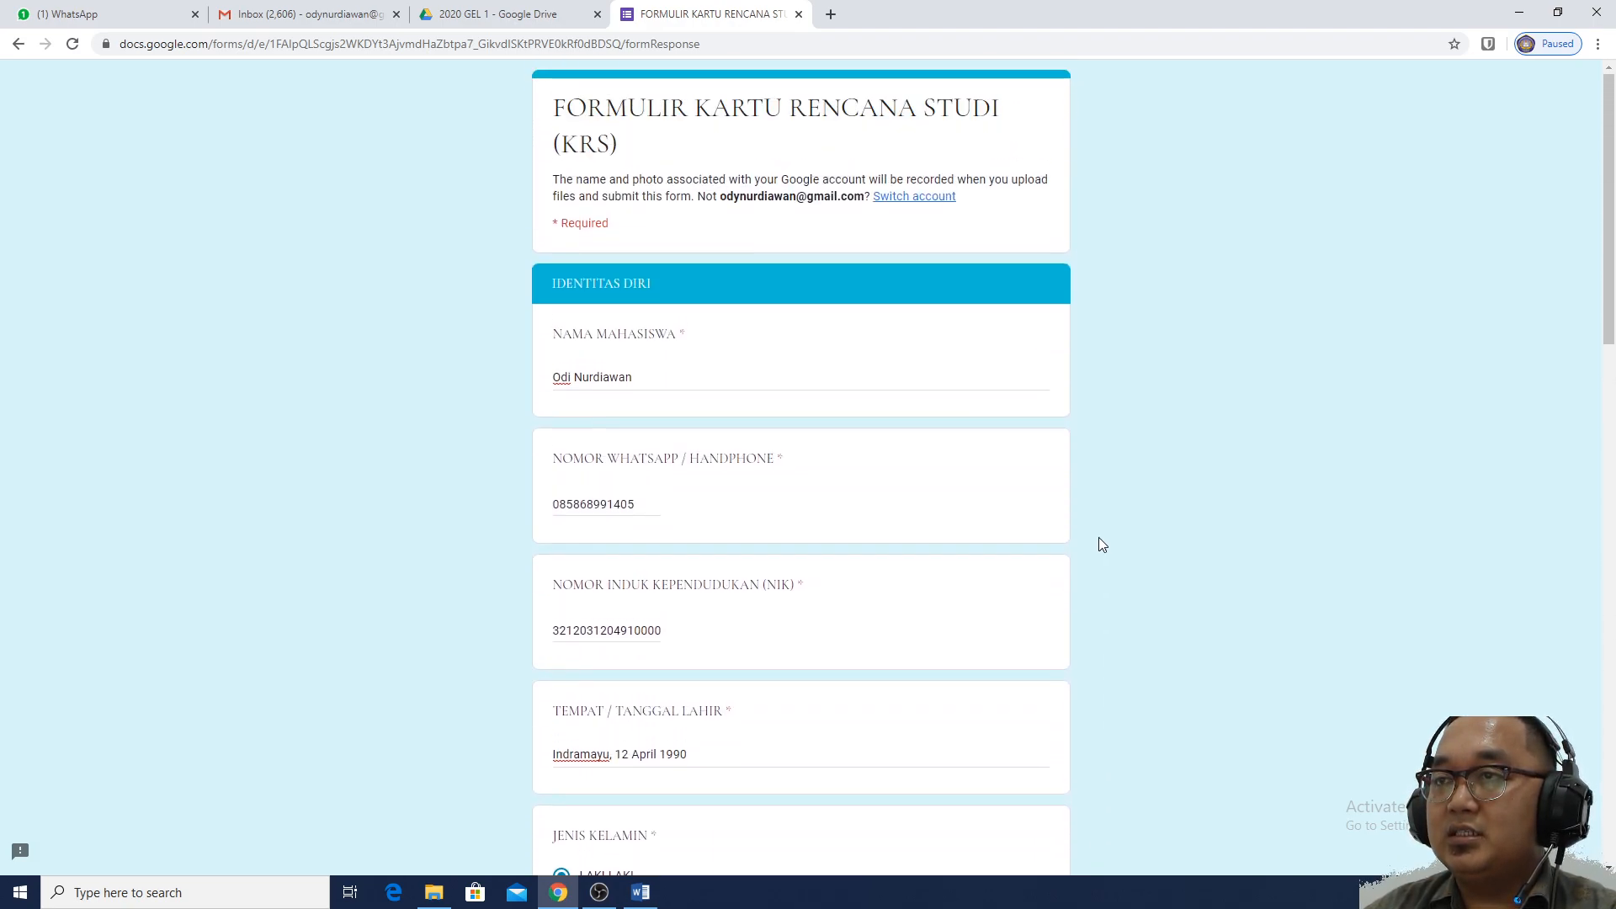
{"action": "scroll", "coordinate": [1099, 538], "scroll_direction": "down", "scroll_amount": 1}
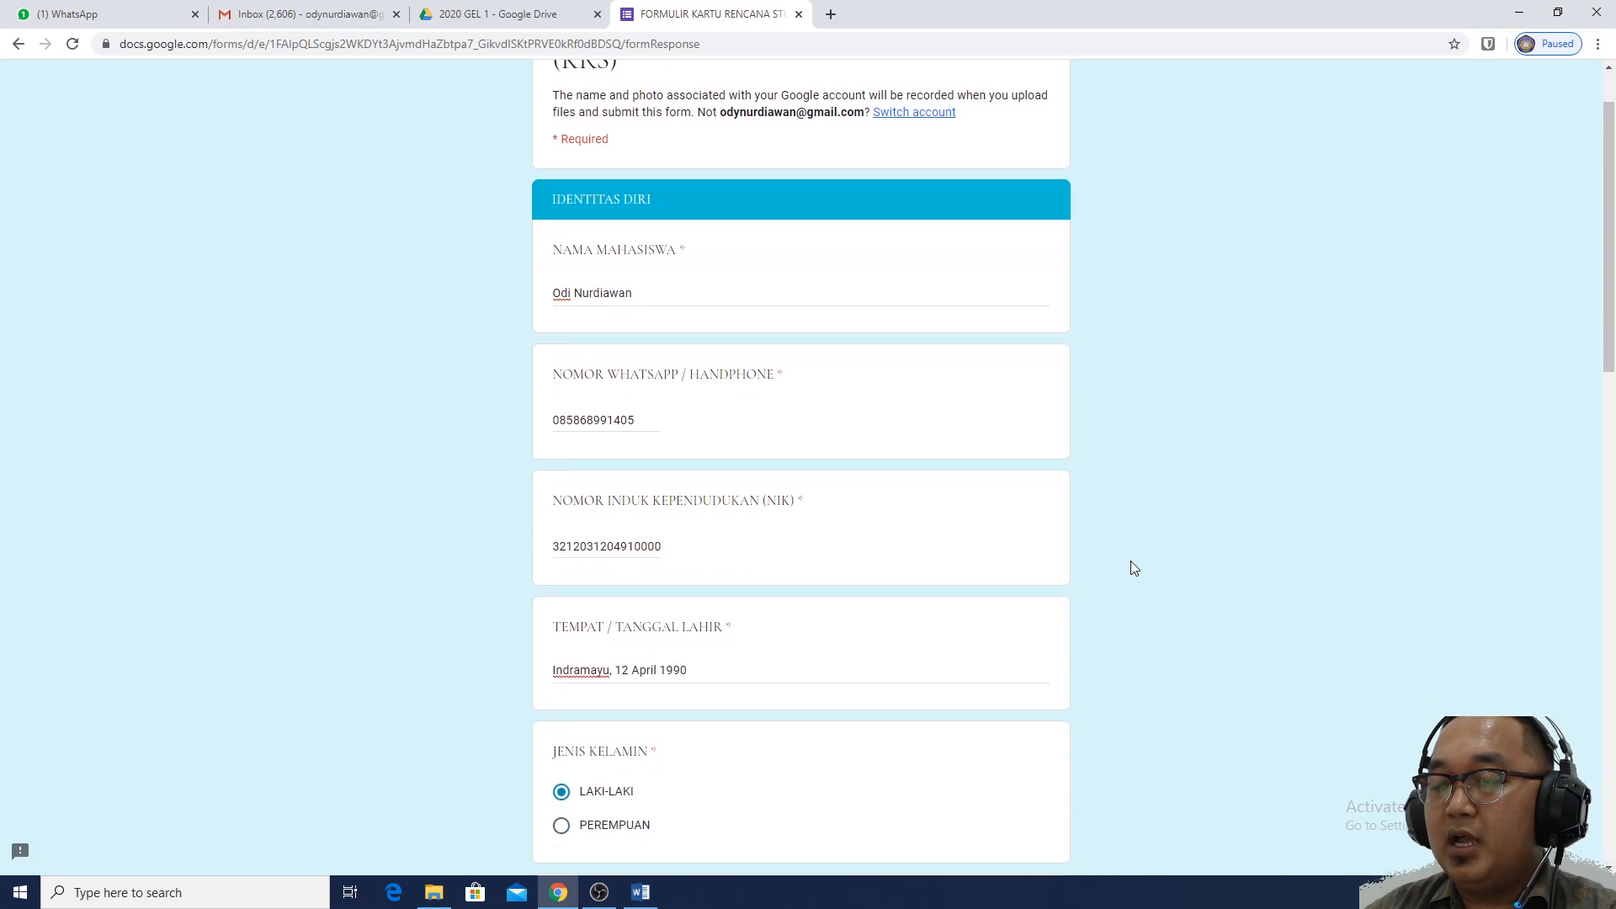
{"action": "scroll", "coordinate": [1150, 558], "scroll_direction": "down", "scroll_amount": 2}
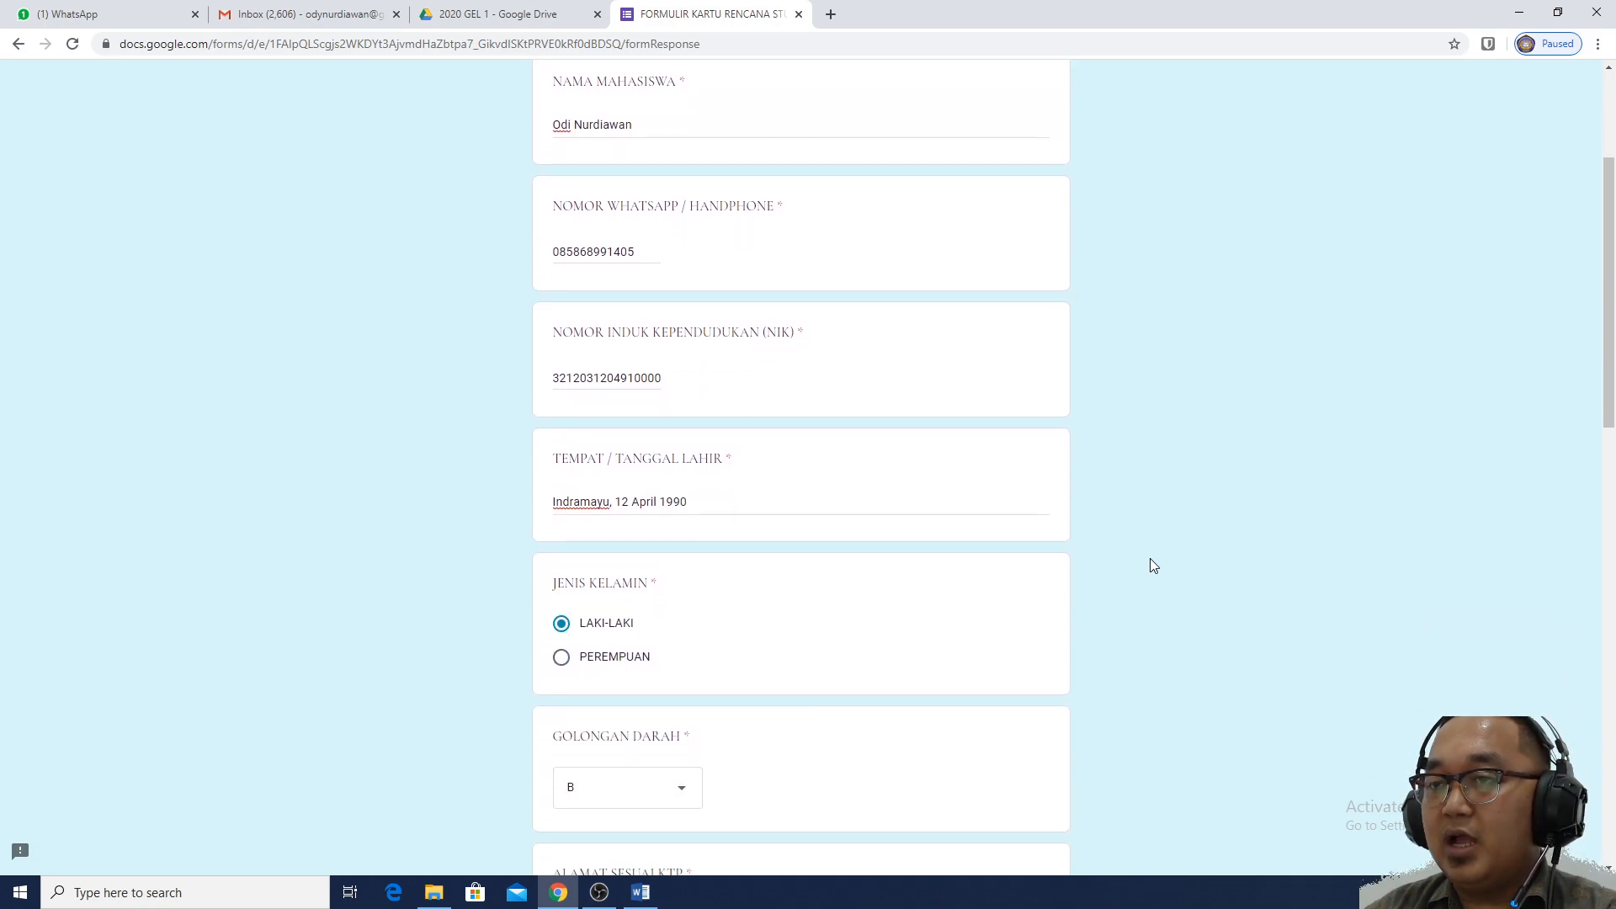
{"action": "scroll", "coordinate": [1150, 559], "scroll_direction": "down", "scroll_amount": 1}
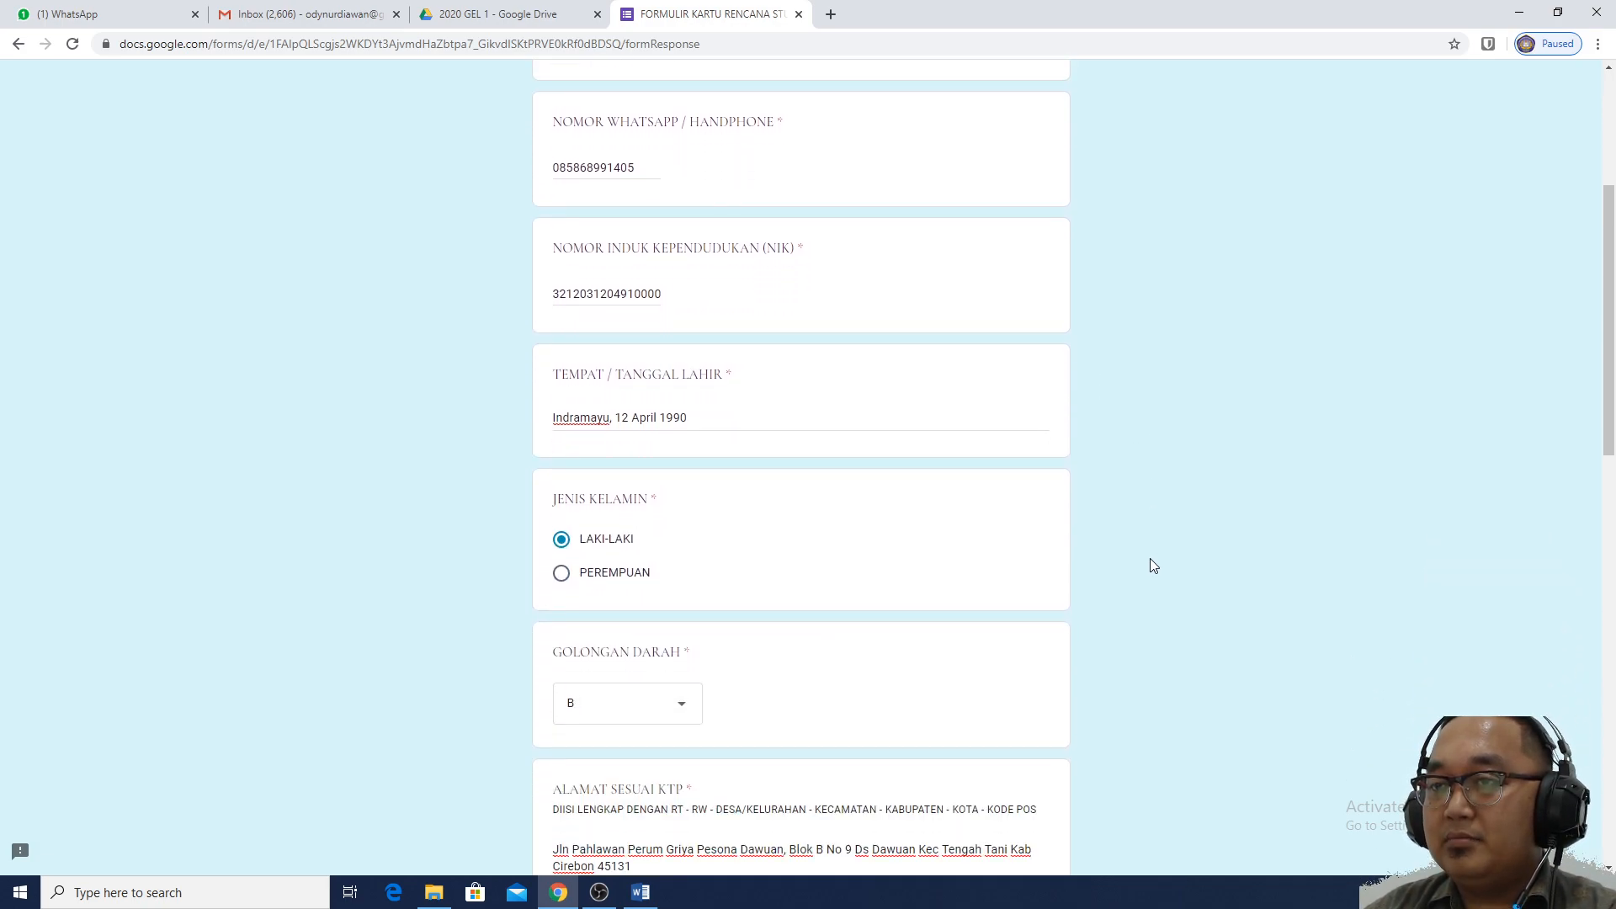
{"action": "scroll", "coordinate": [1149, 558], "scroll_direction": "down", "scroll_amount": 3}
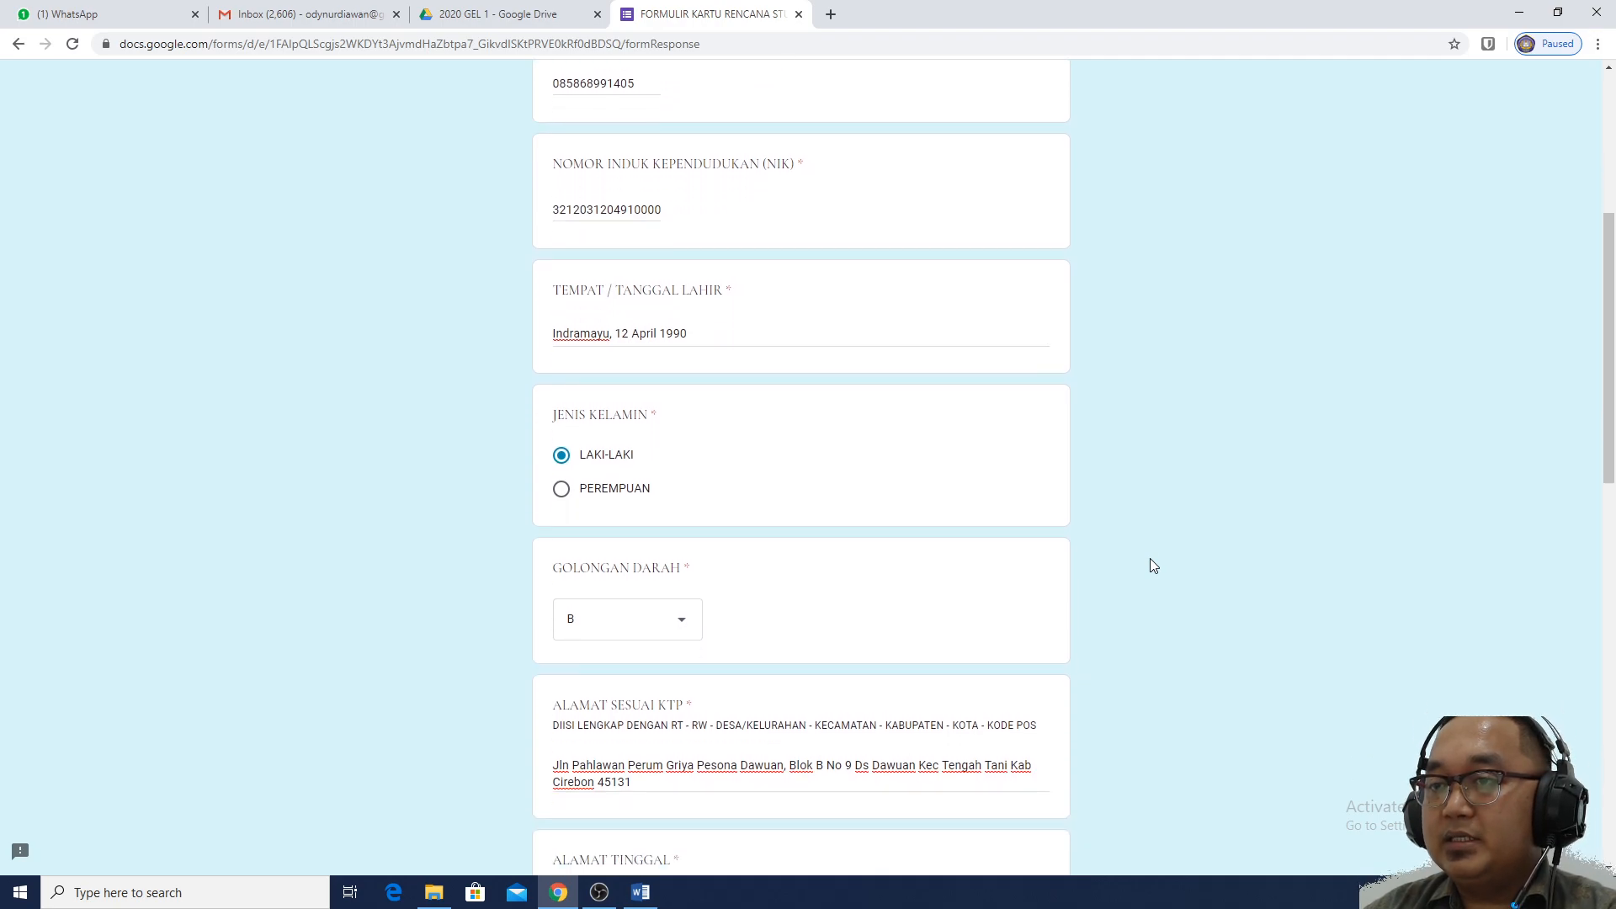
{"action": "scroll", "coordinate": [1153, 565], "scroll_direction": "down", "scroll_amount": 1}
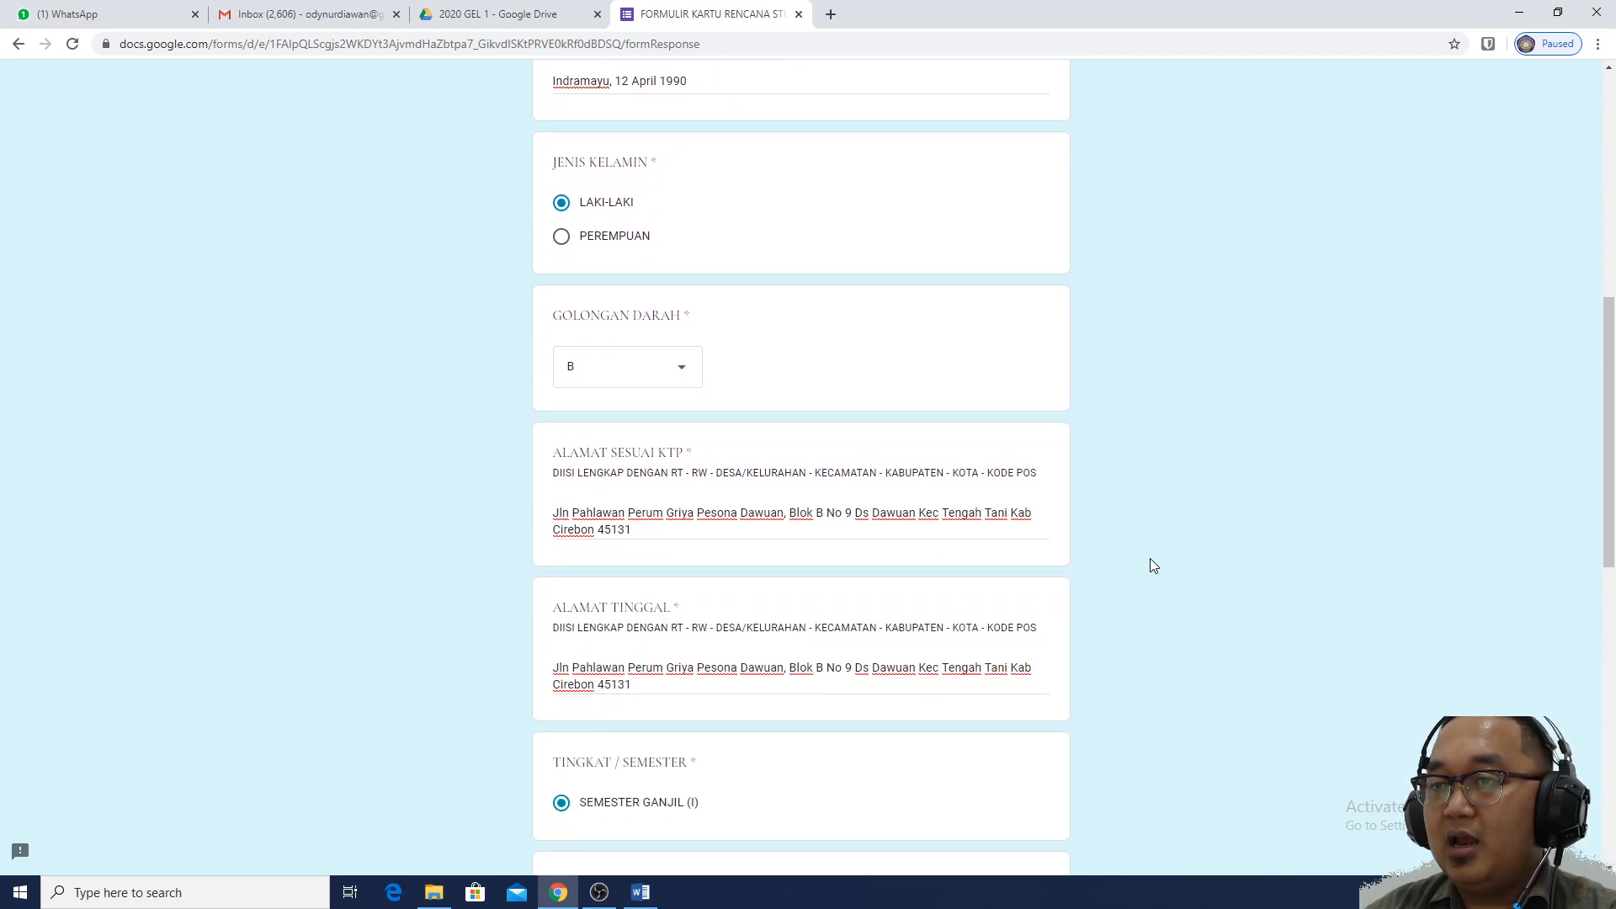
{"action": "scroll", "coordinate": [1153, 565], "scroll_direction": "down", "scroll_amount": 1}
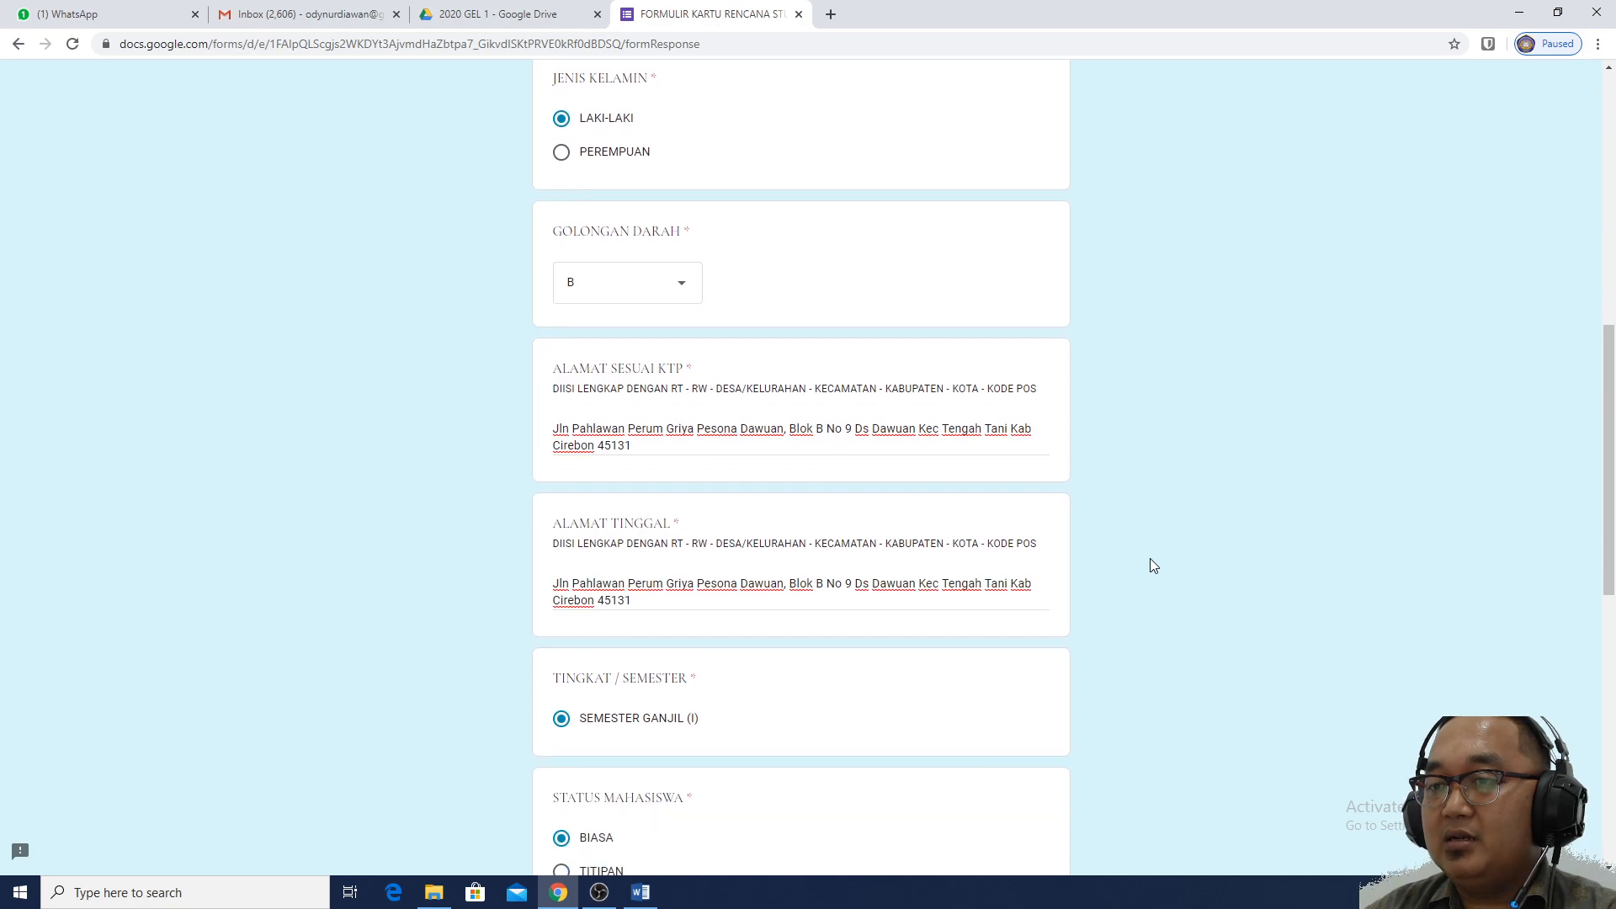
{"action": "scroll", "coordinate": [1153, 565], "scroll_direction": "down", "scroll_amount": 1}
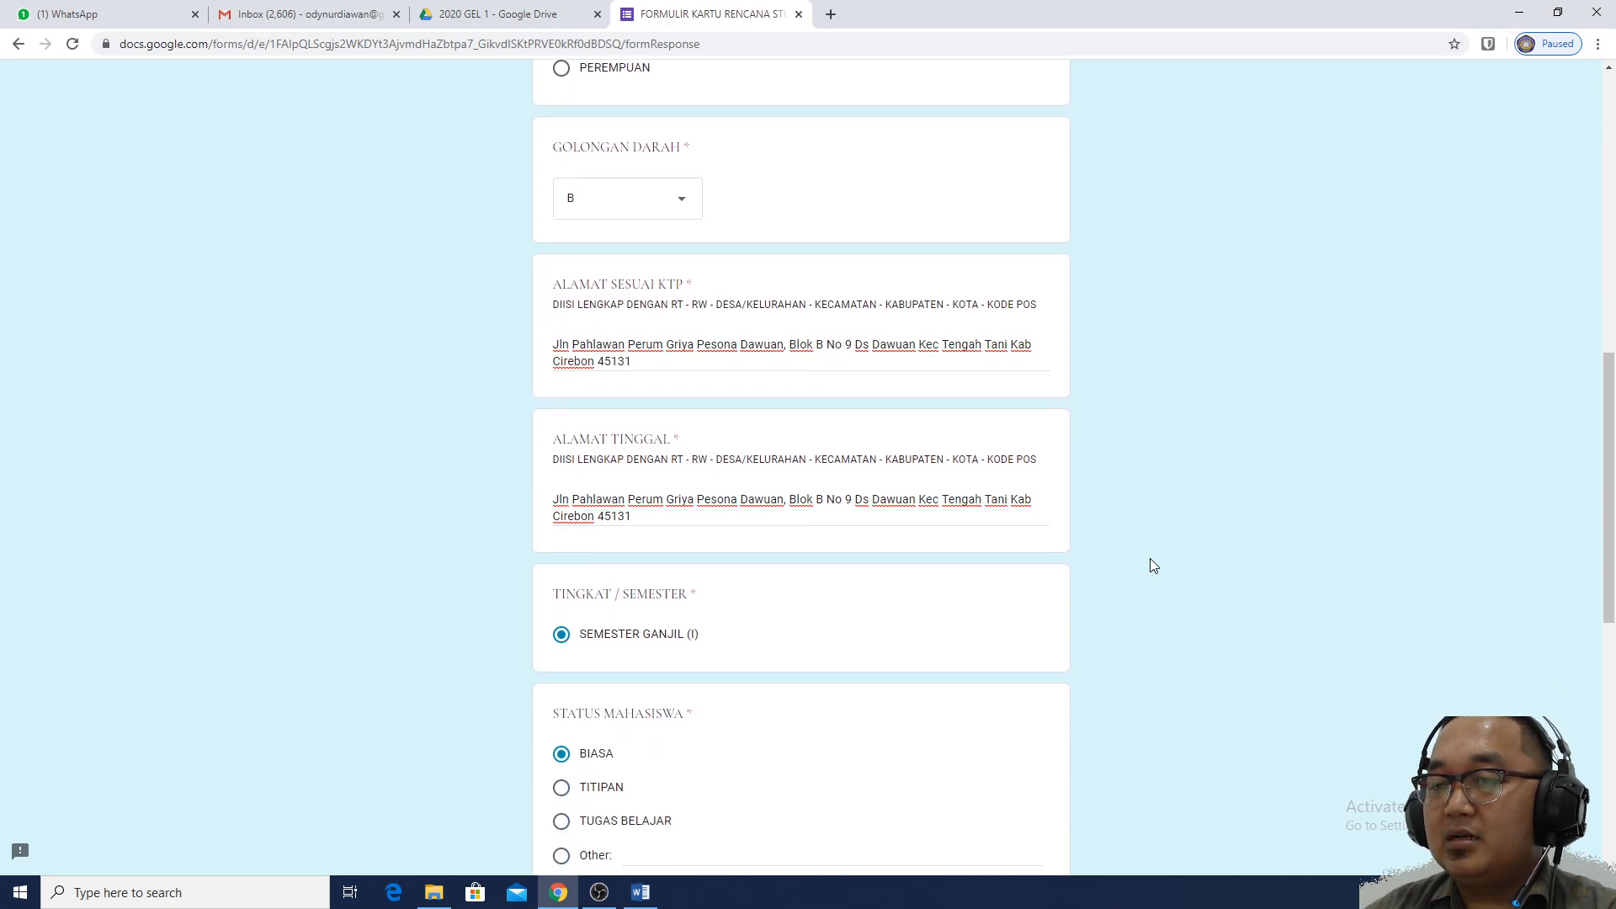
{"action": "scroll", "coordinate": [1153, 566], "scroll_direction": "down", "scroll_amount": 2}
{"action": "scroll", "coordinate": [1151, 559], "scroll_direction": "down", "scroll_amount": 3}
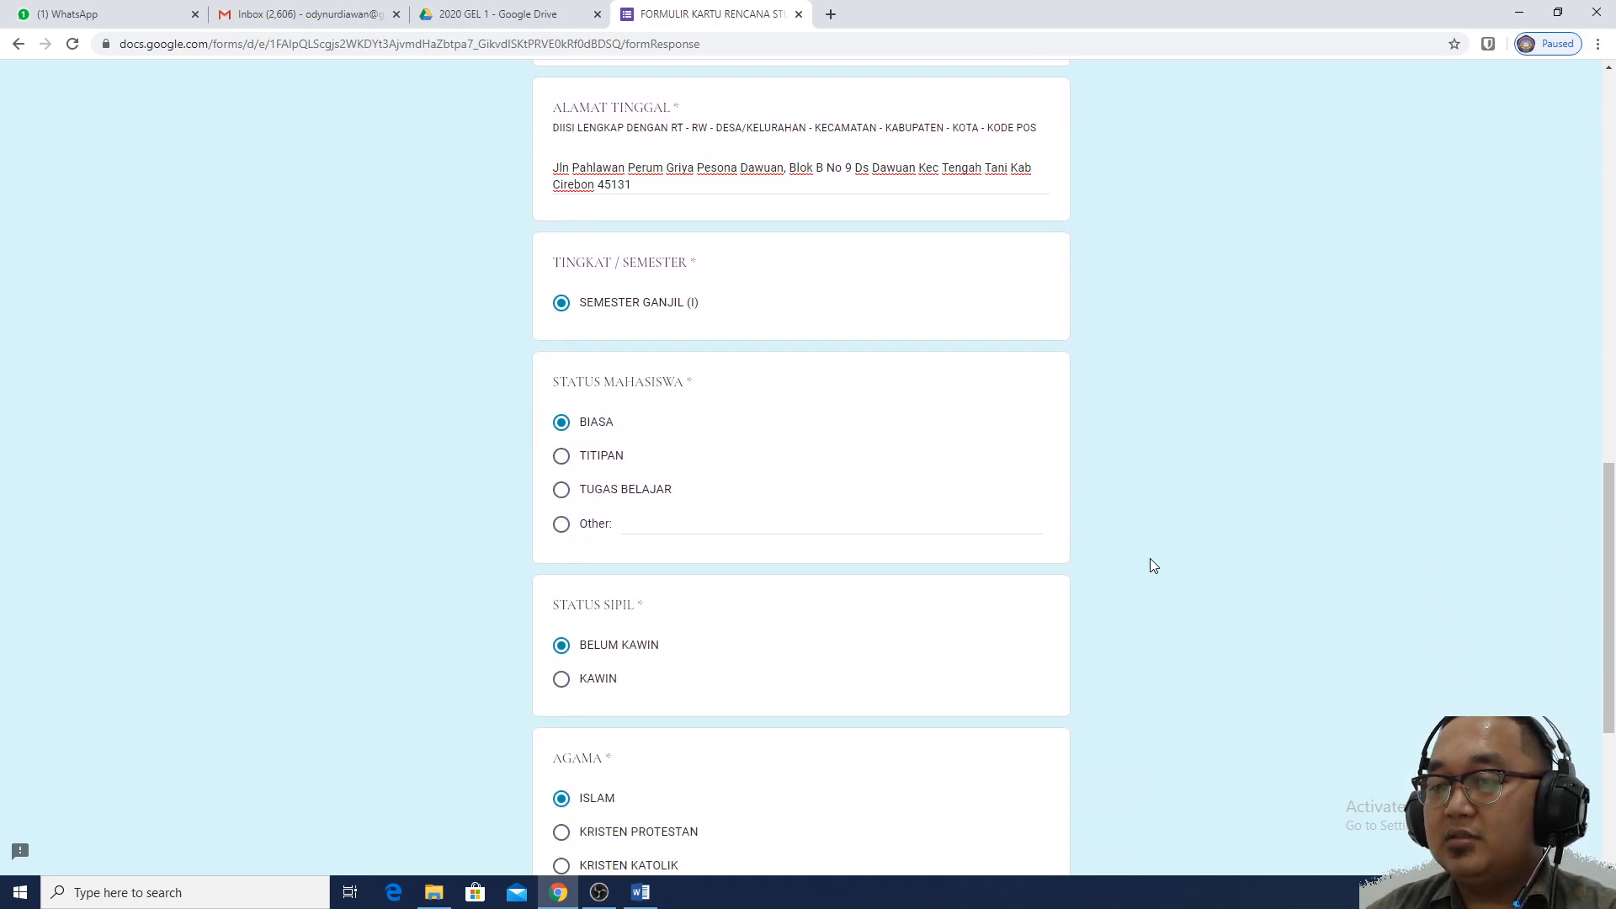
{"action": "scroll", "coordinate": [1153, 566], "scroll_direction": "down", "scroll_amount": 3}
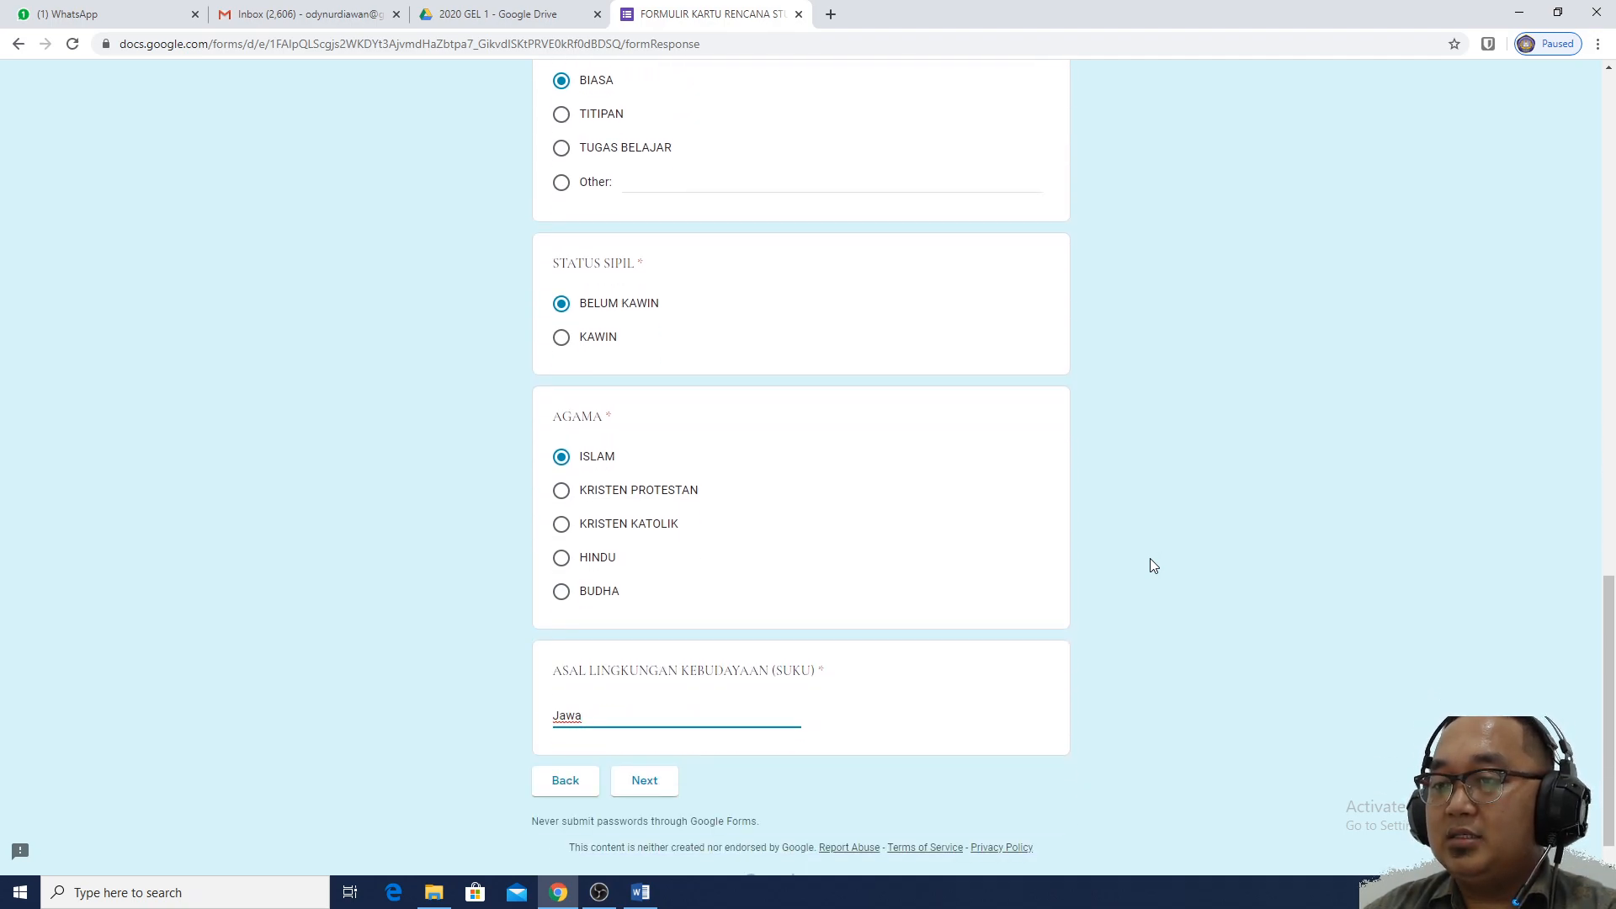
Advance to RIWAYAT PENDIDIKAN and enter 'SD Babakan Jaya 1/ 2003' as the elementary school
{"action": "left_click", "coordinate": [657, 784]}
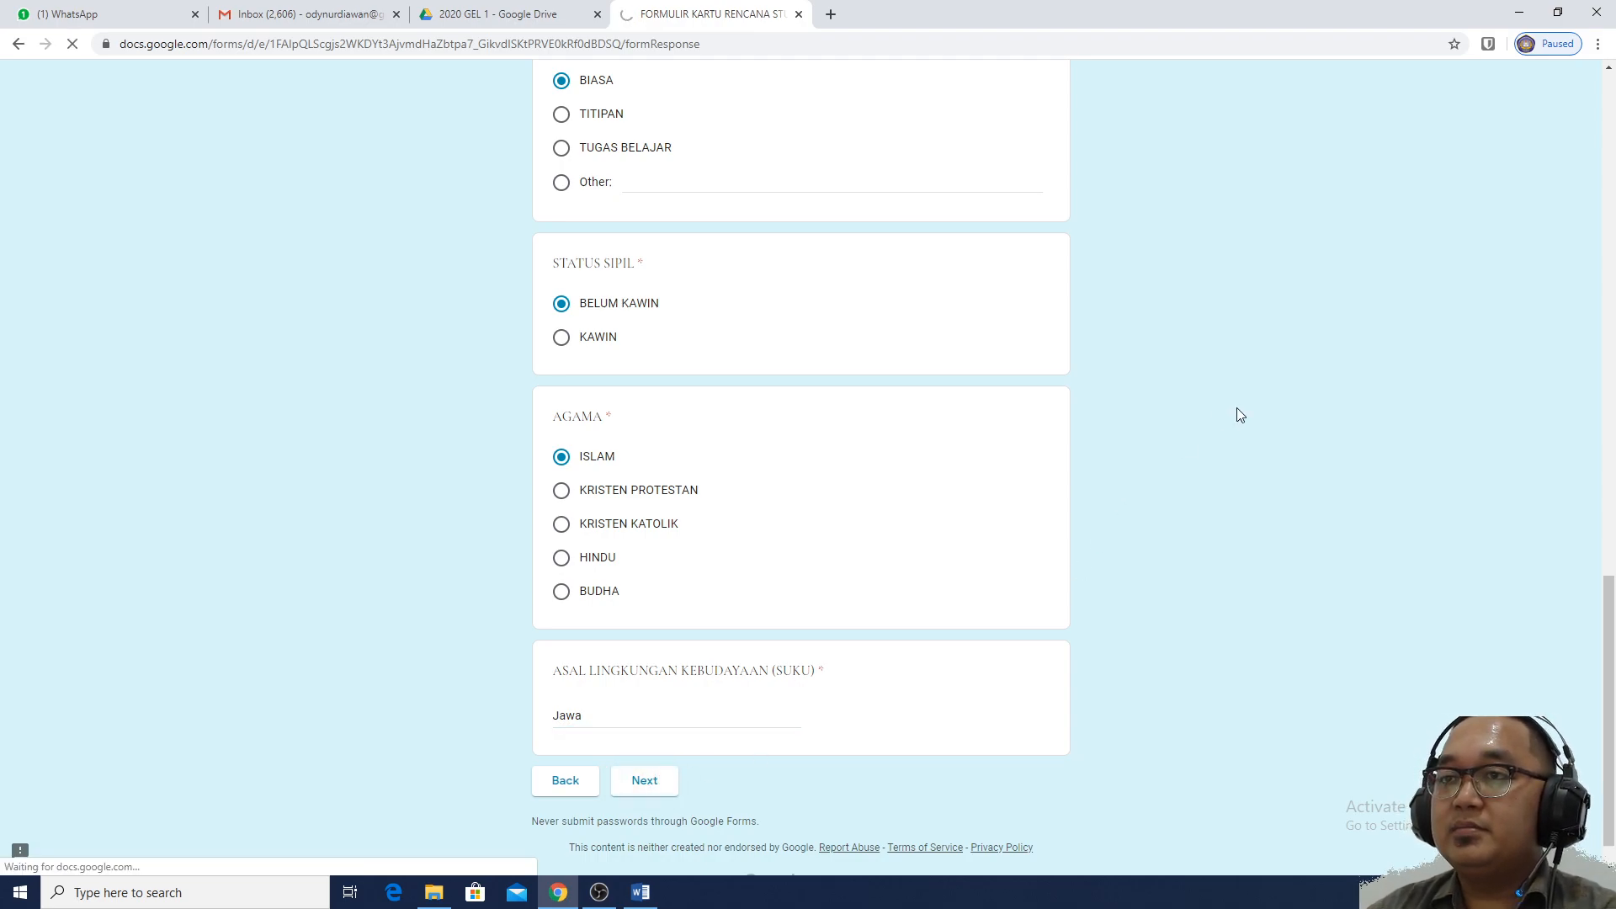
{"action": "left_click", "coordinate": [742, 379]}
{"action": "type", "text": "S"}
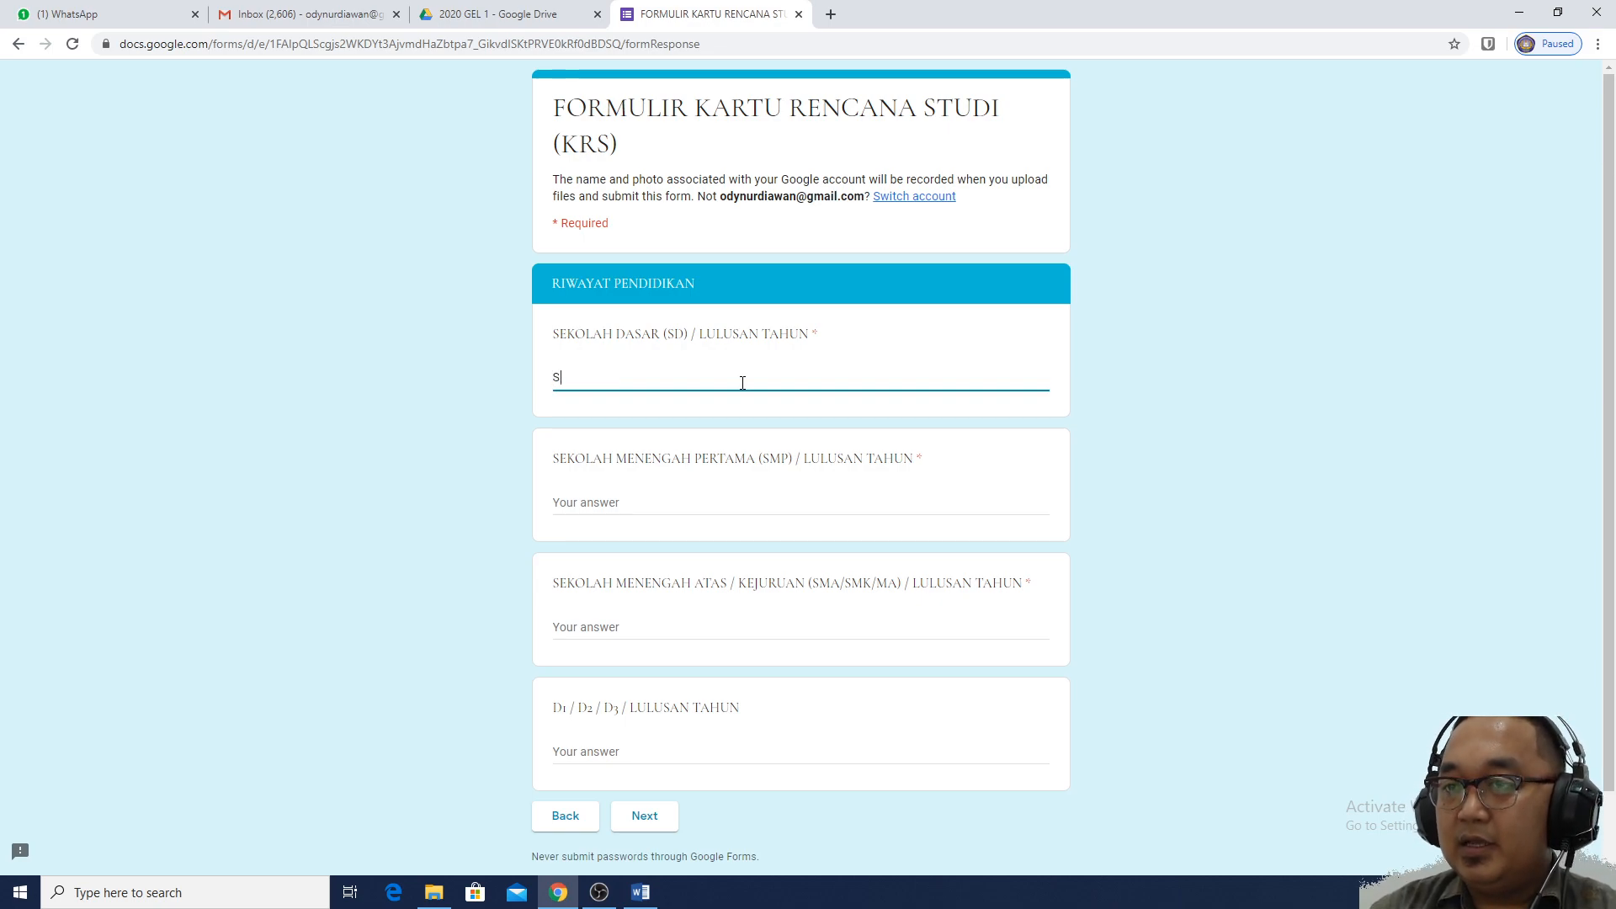
{"action": "type", "text": "D B"}
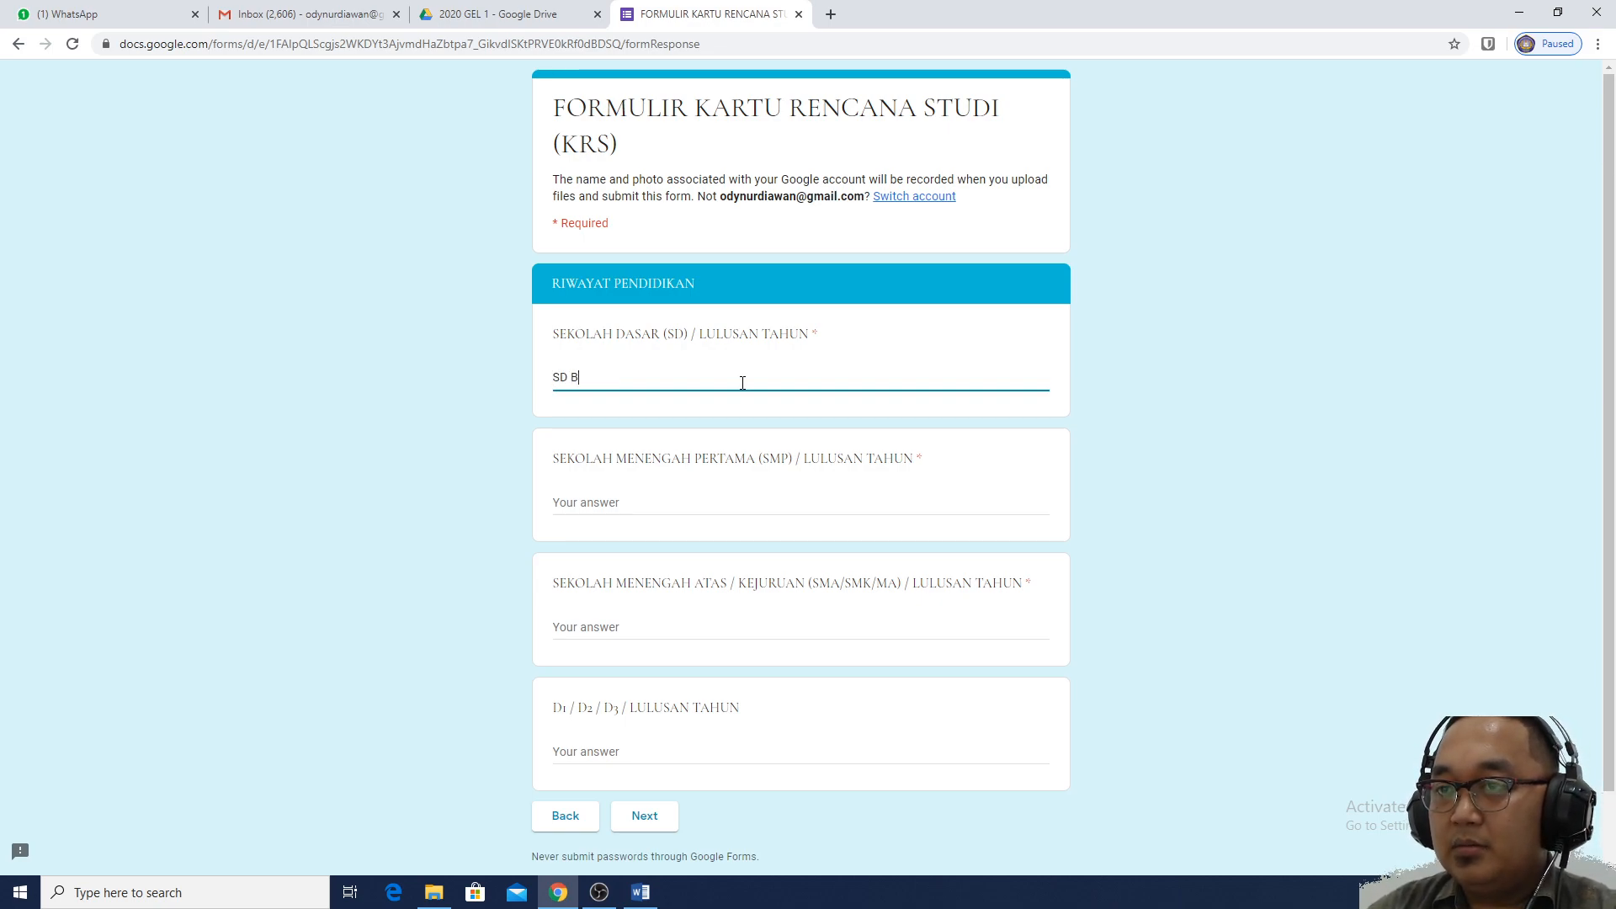
{"action": "type", "text": "abakan Jaya"}
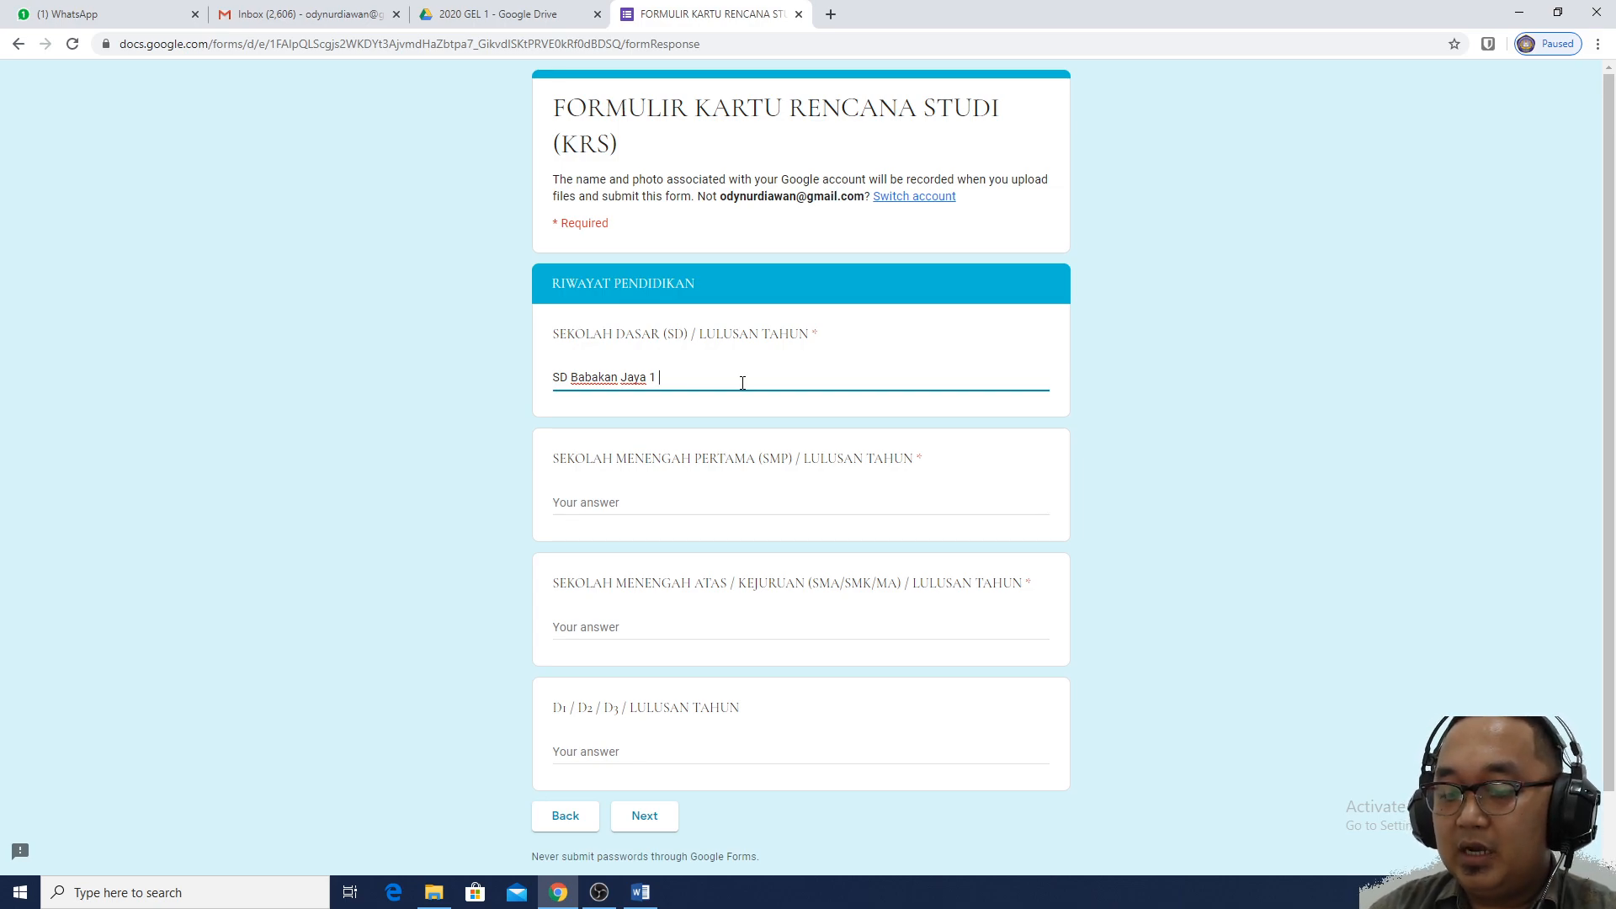
{"action": "type", "text": "1 1997"}
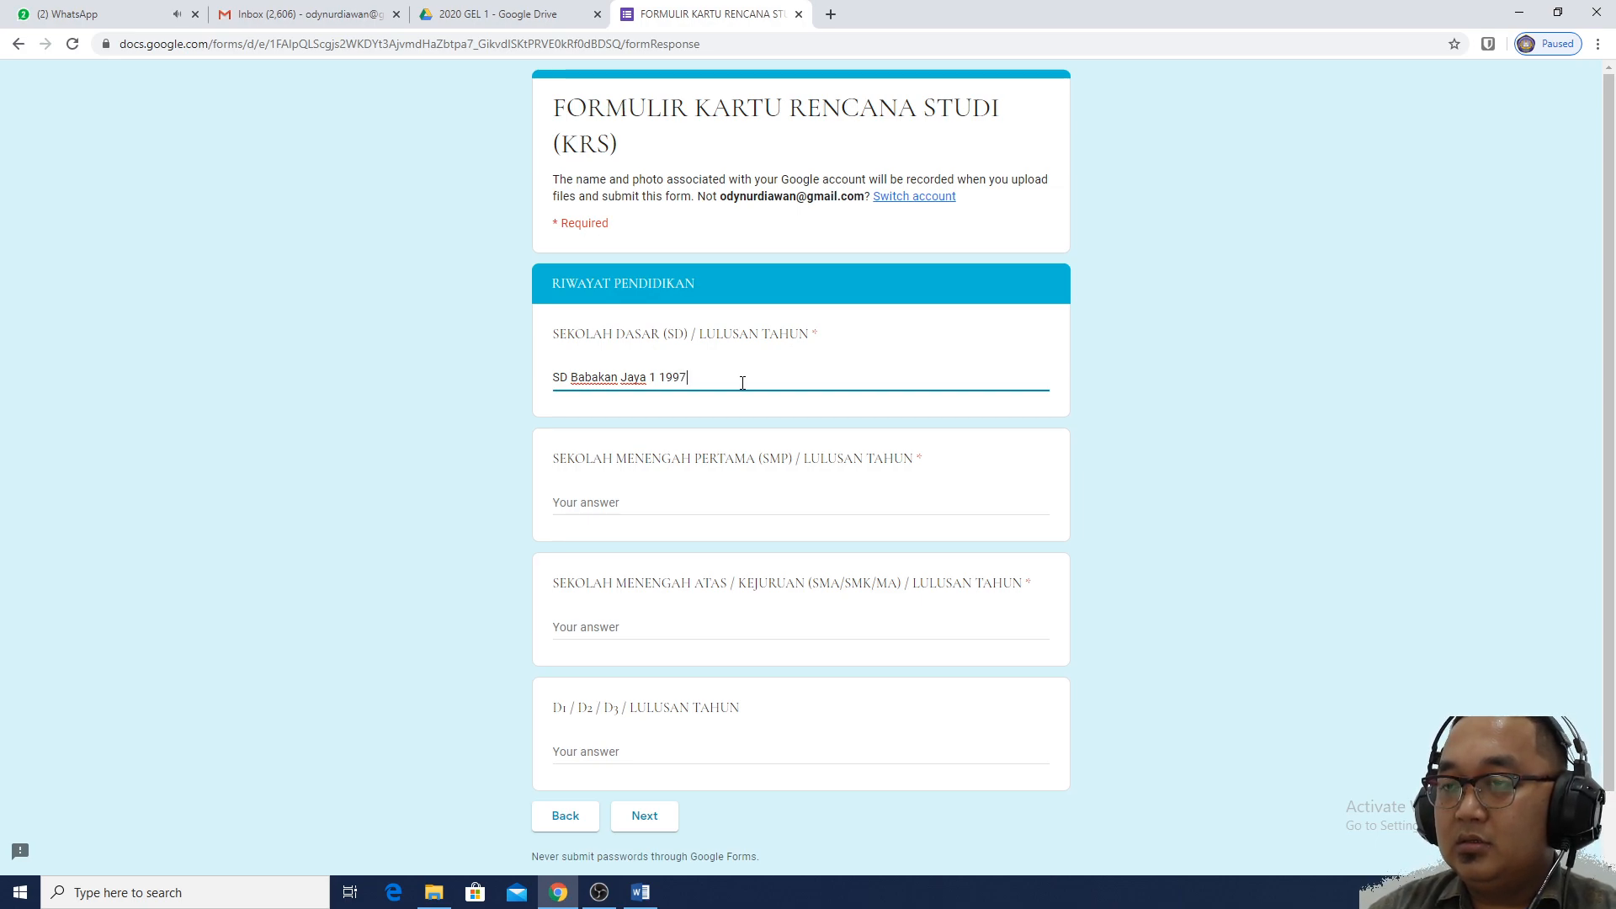
{"action": "key", "text": "BackSpace"}
{"action": "key", "text": "BackSpace"}
{"action": "key", "text": "BackSpace"}
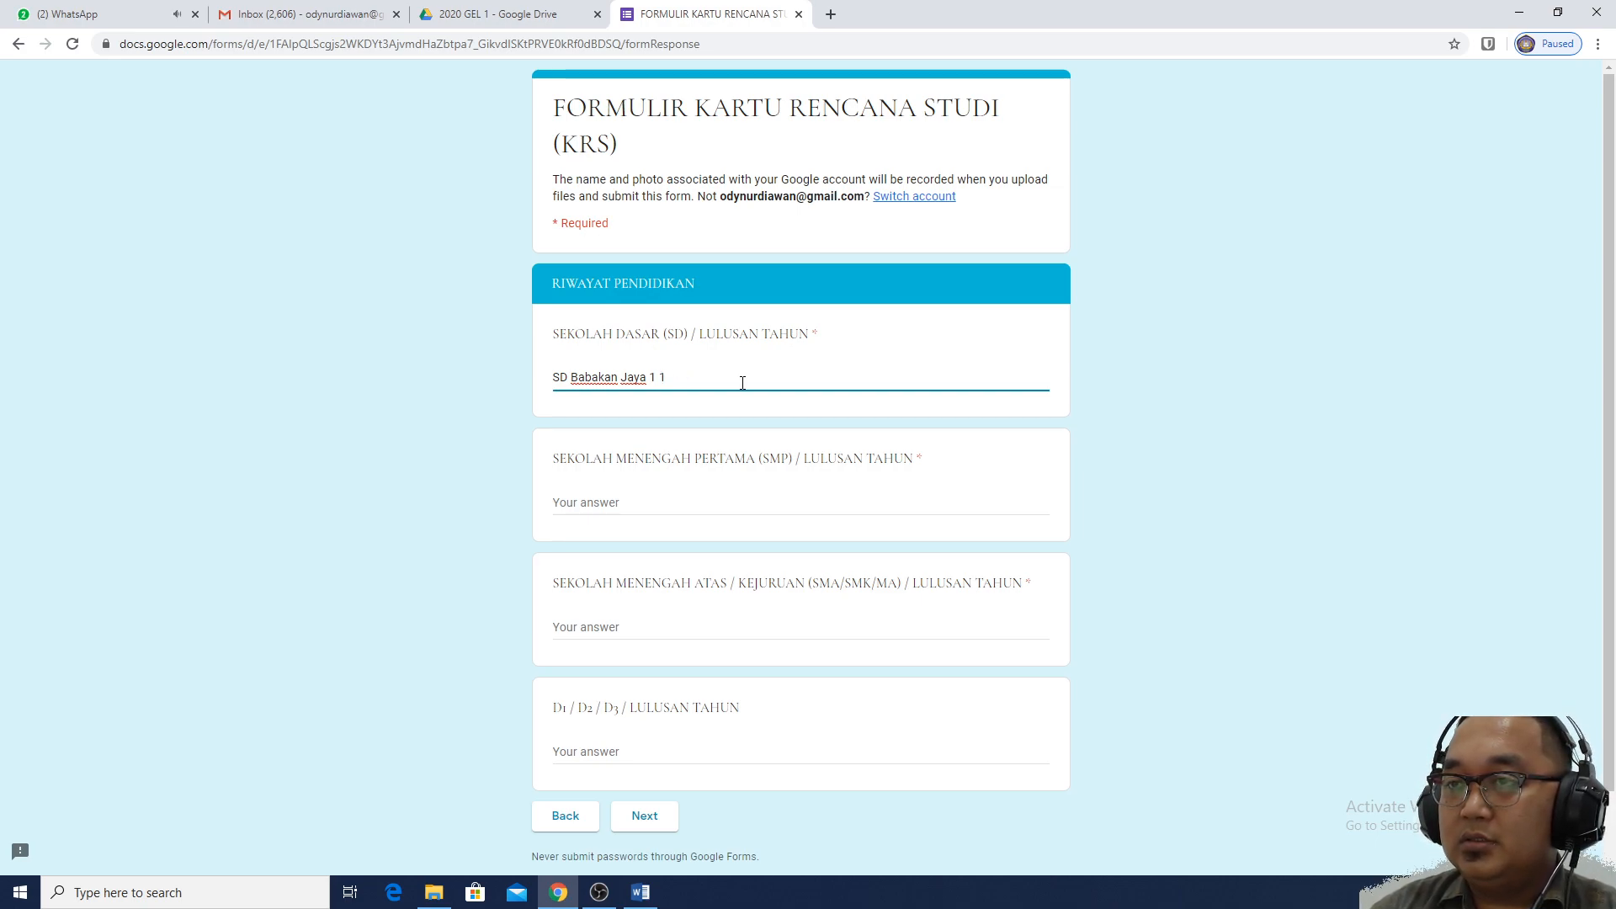
{"action": "key", "text": "BackSpace"}
{"action": "type", "text": "200"}
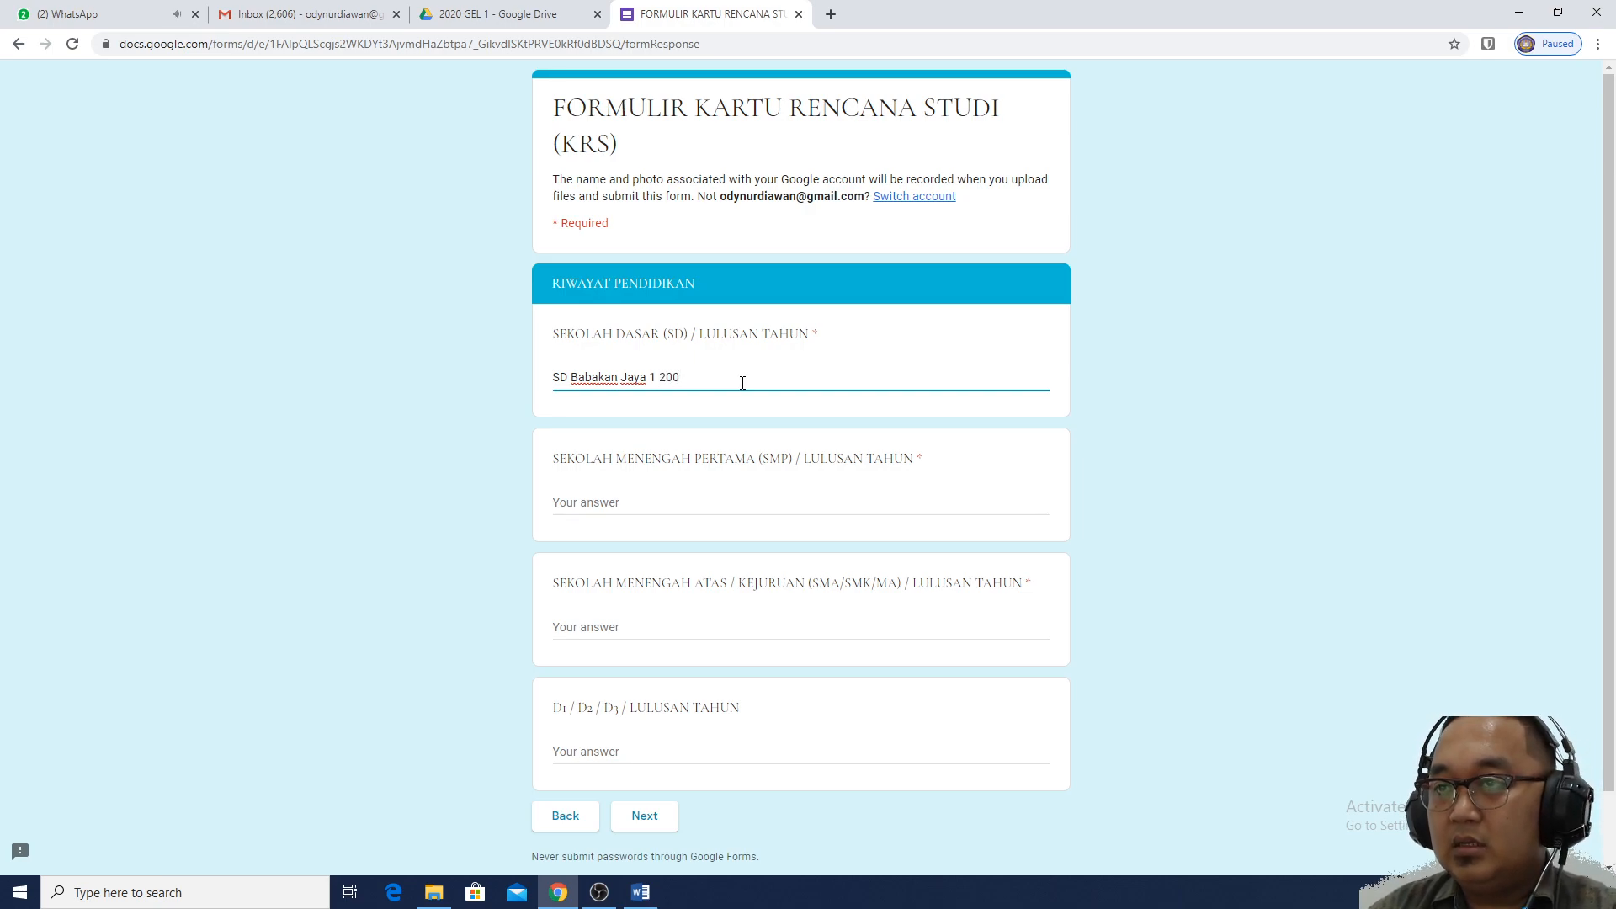
{"action": "type", "text": "3"}
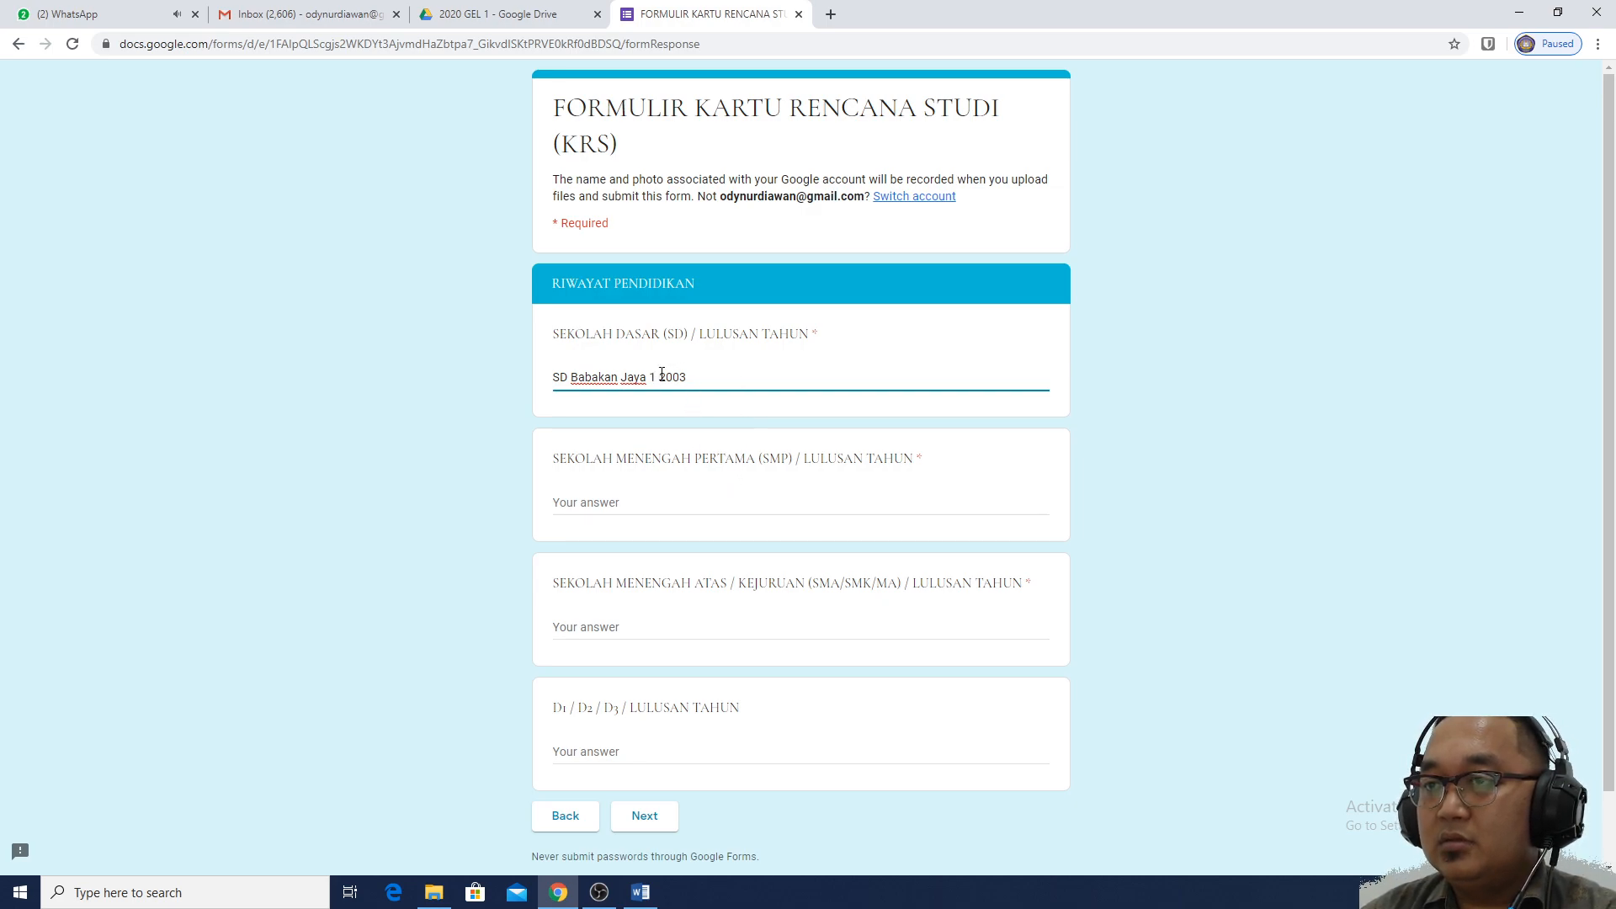
{"action": "key", "text": "BackSpace"}
{"action": "type", "text": "/"}
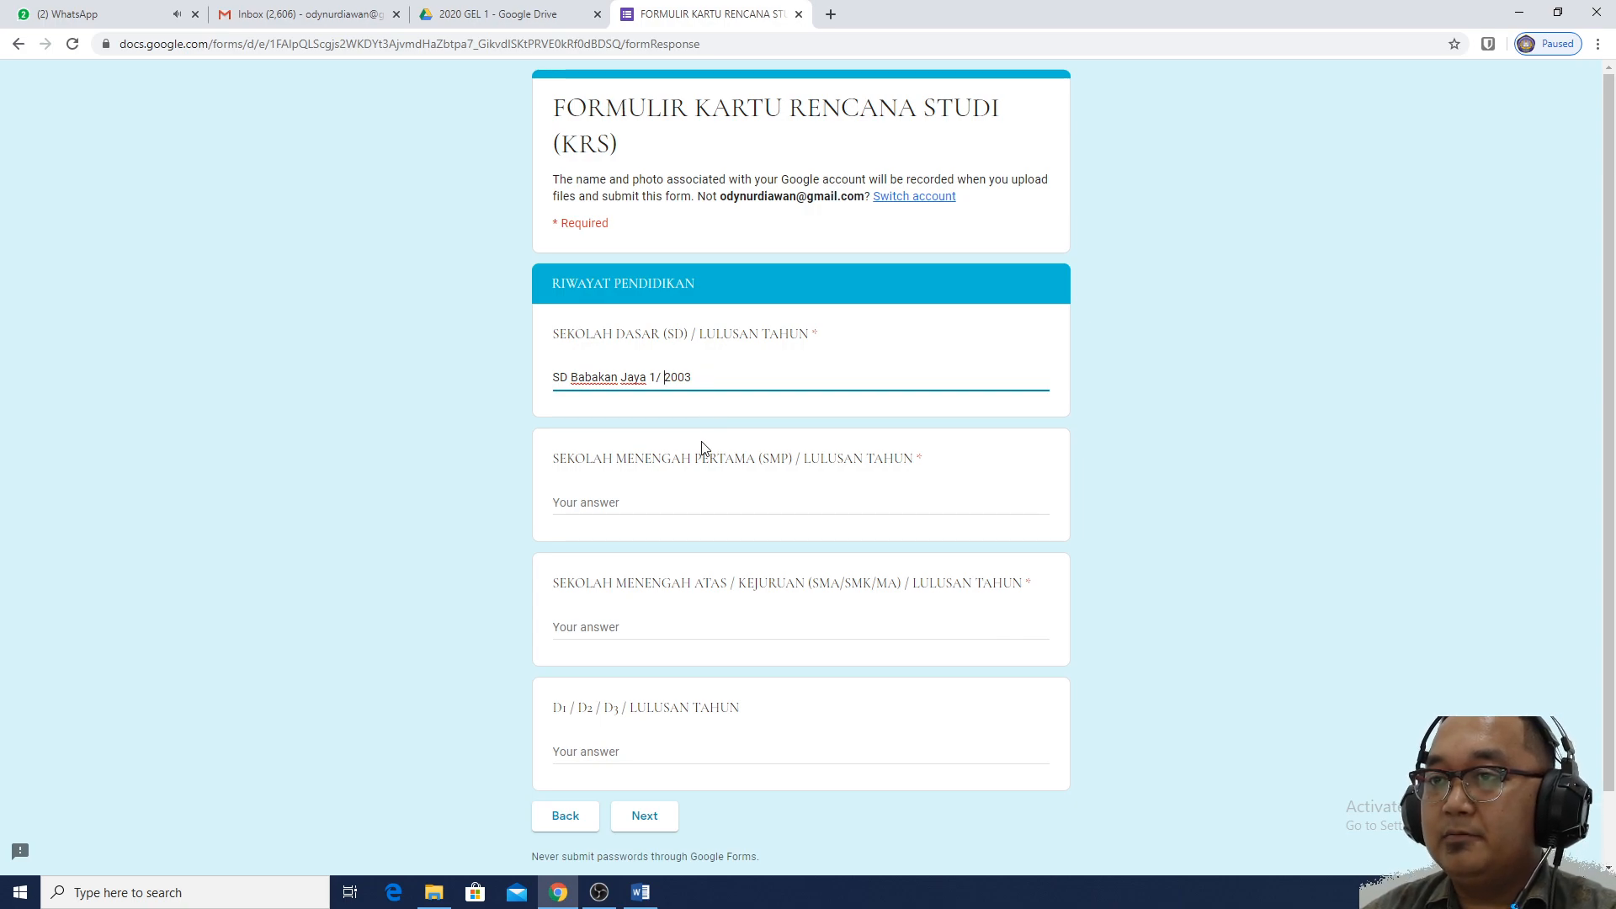
{"action": "left_click", "coordinate": [677, 507]}
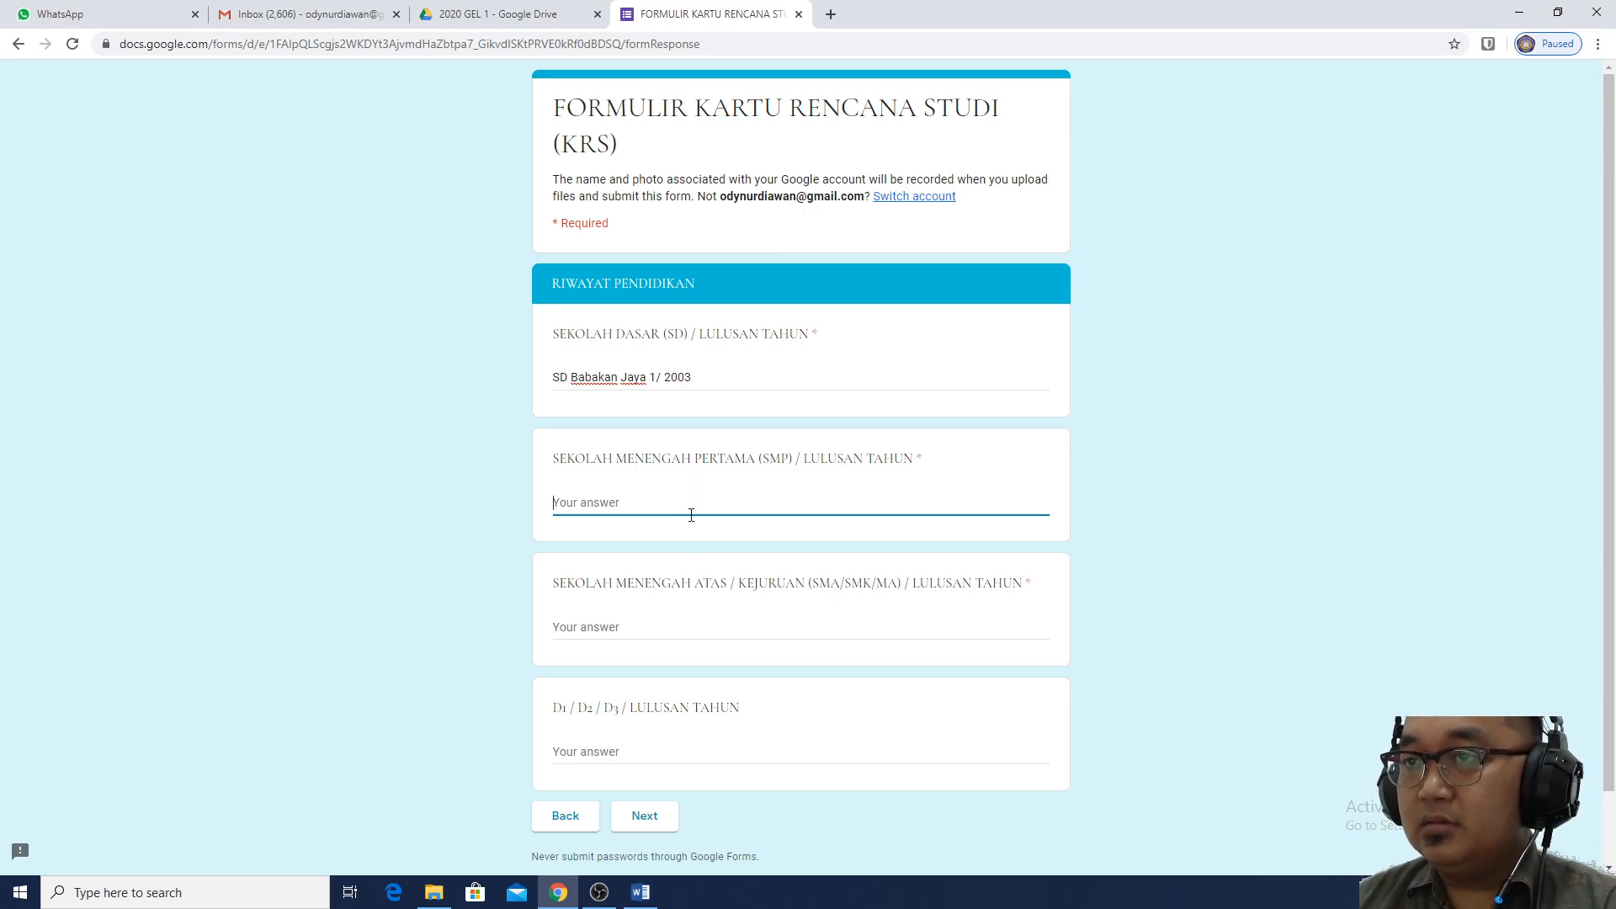
Enter 'SMP N 1 Gabus Wetan / 2006' as the junior high school answer
{"action": "type", "text": "SMP"}
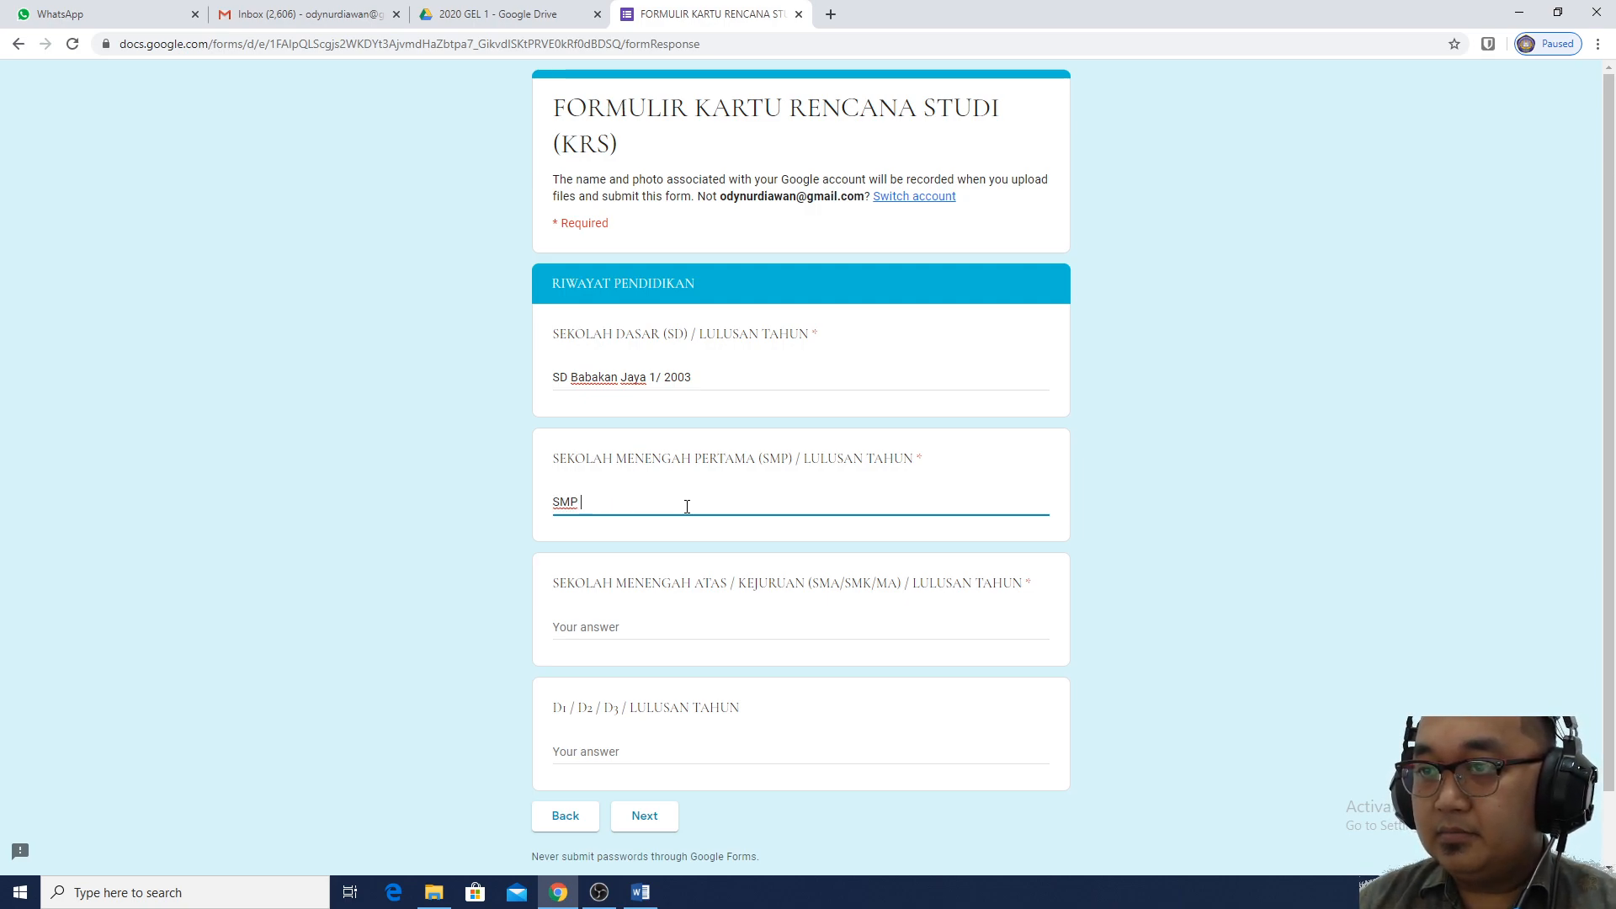
{"action": "type", "text": " n"}
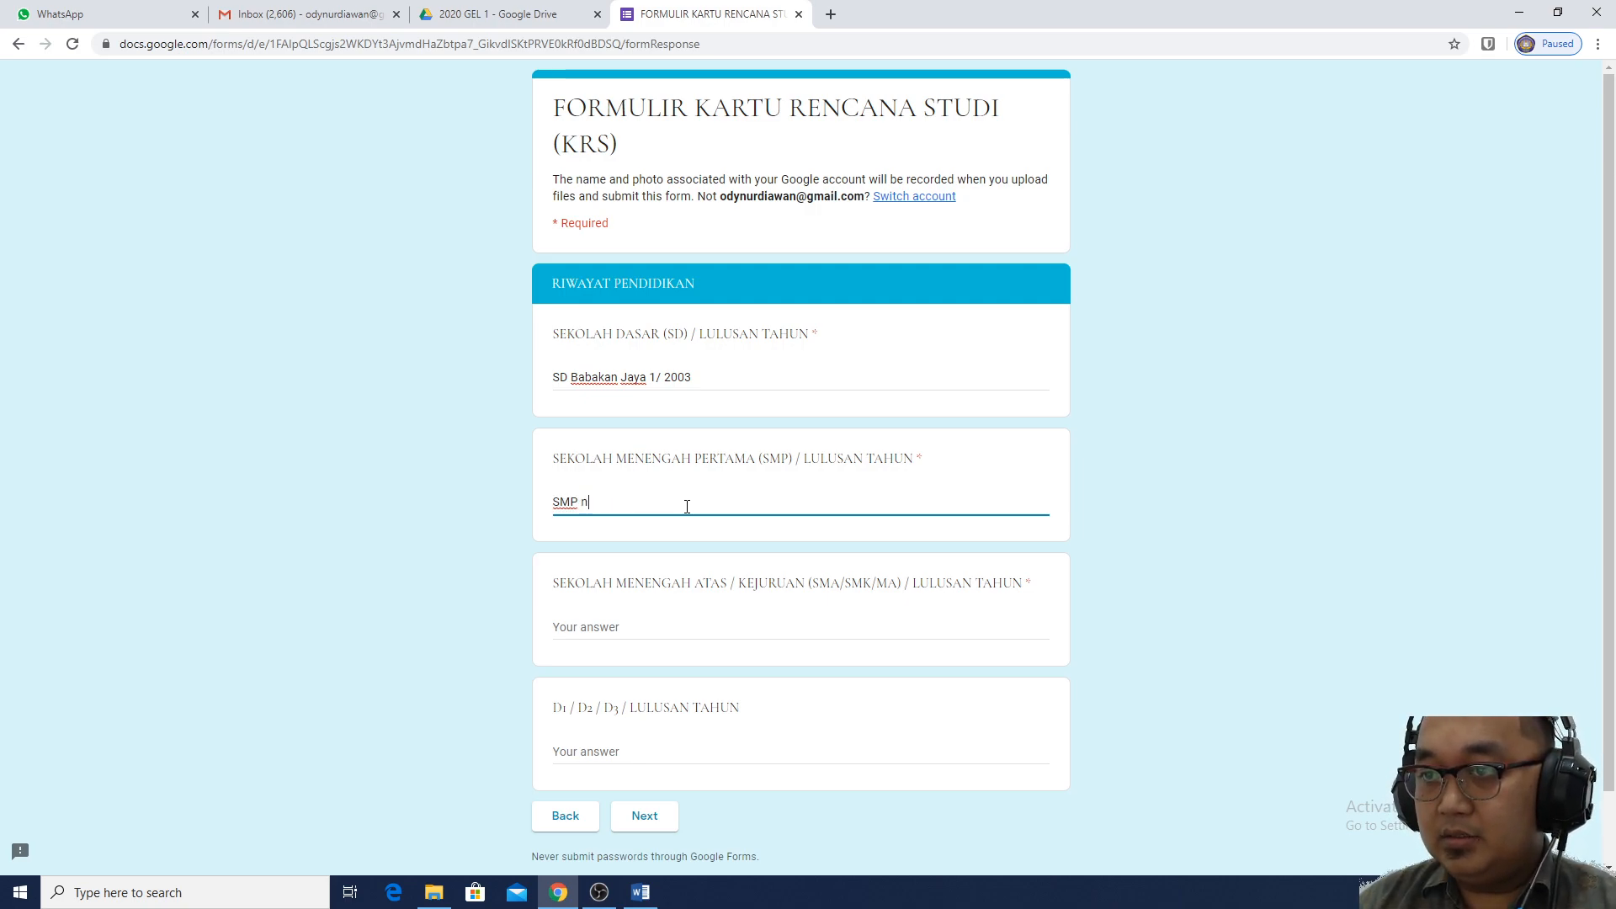
{"action": "type", "text": "N 1"}
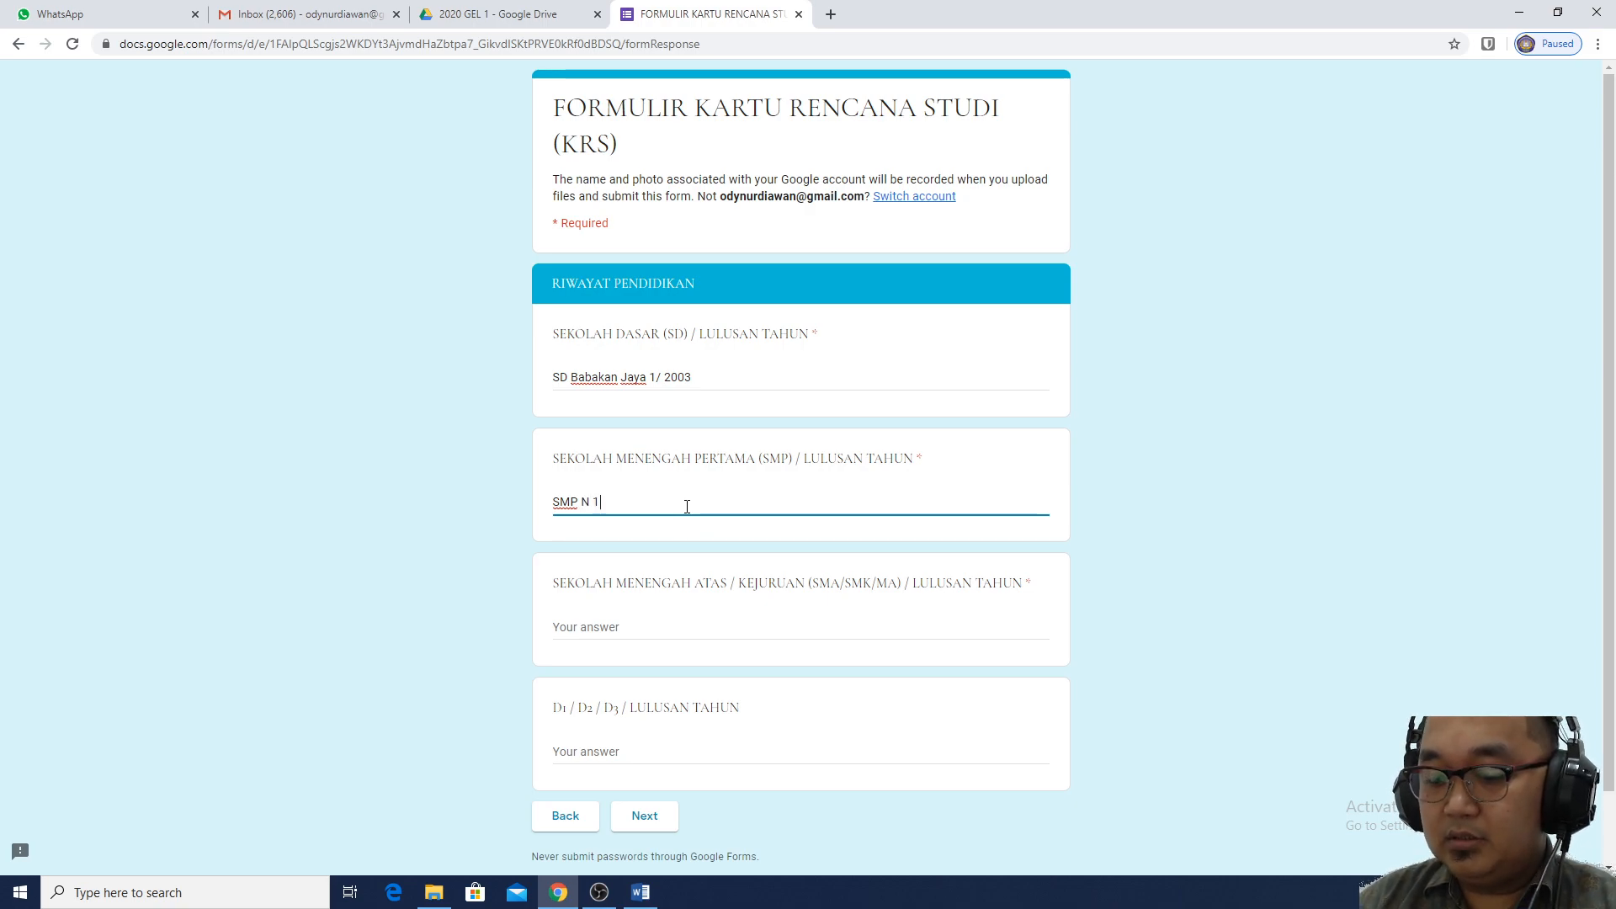
{"action": "type", "text": "Gabus W"}
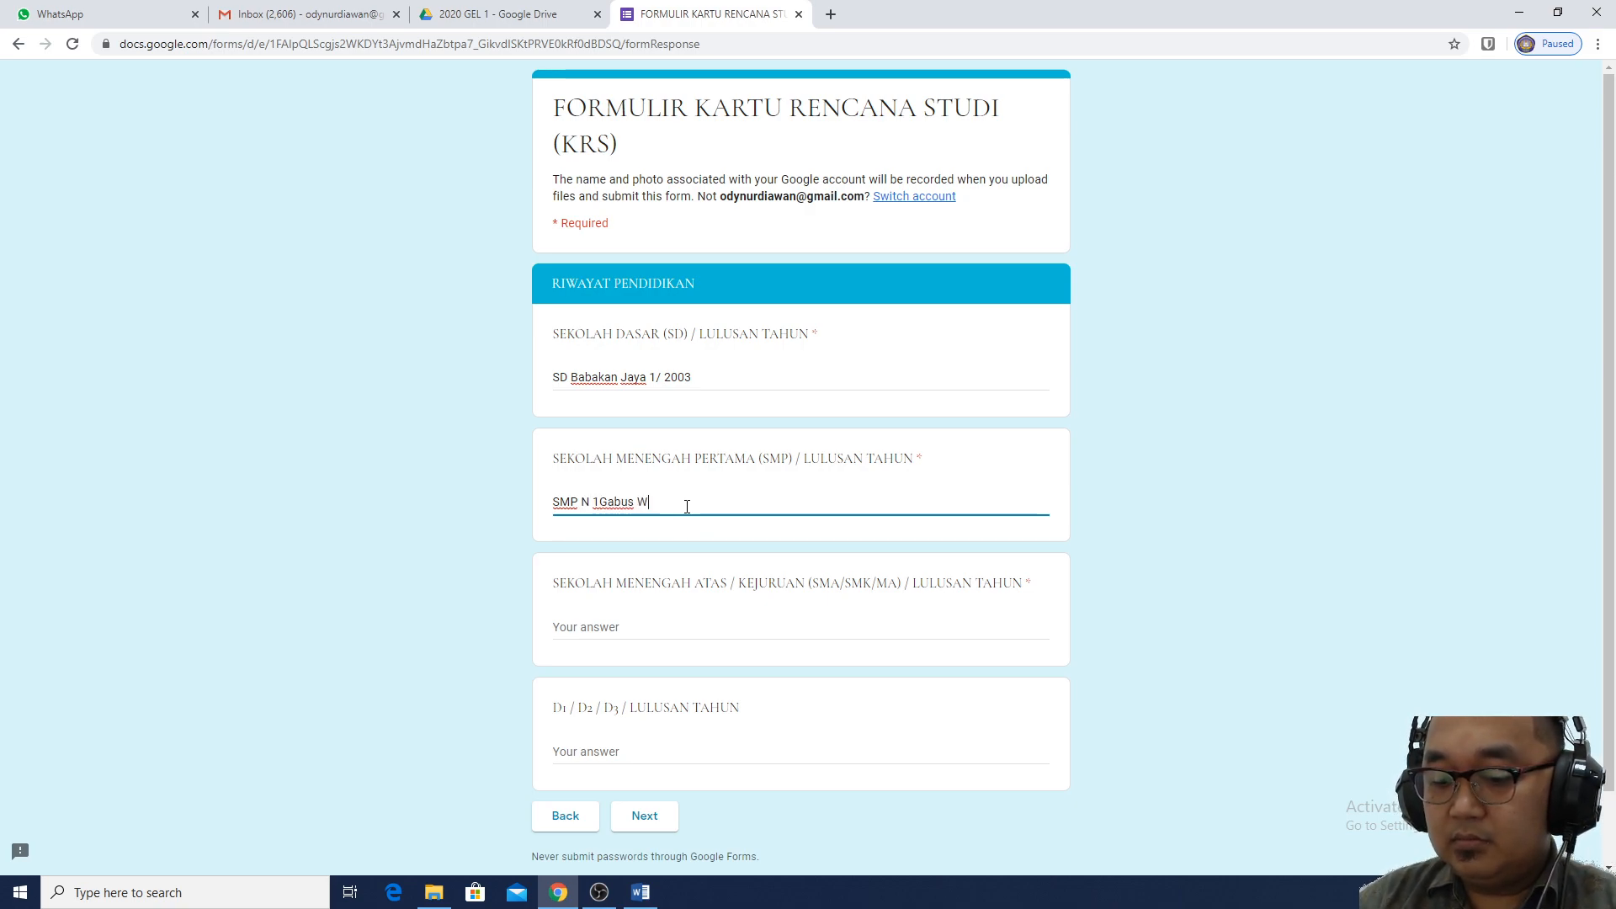
{"action": "type", "text": "etan"}
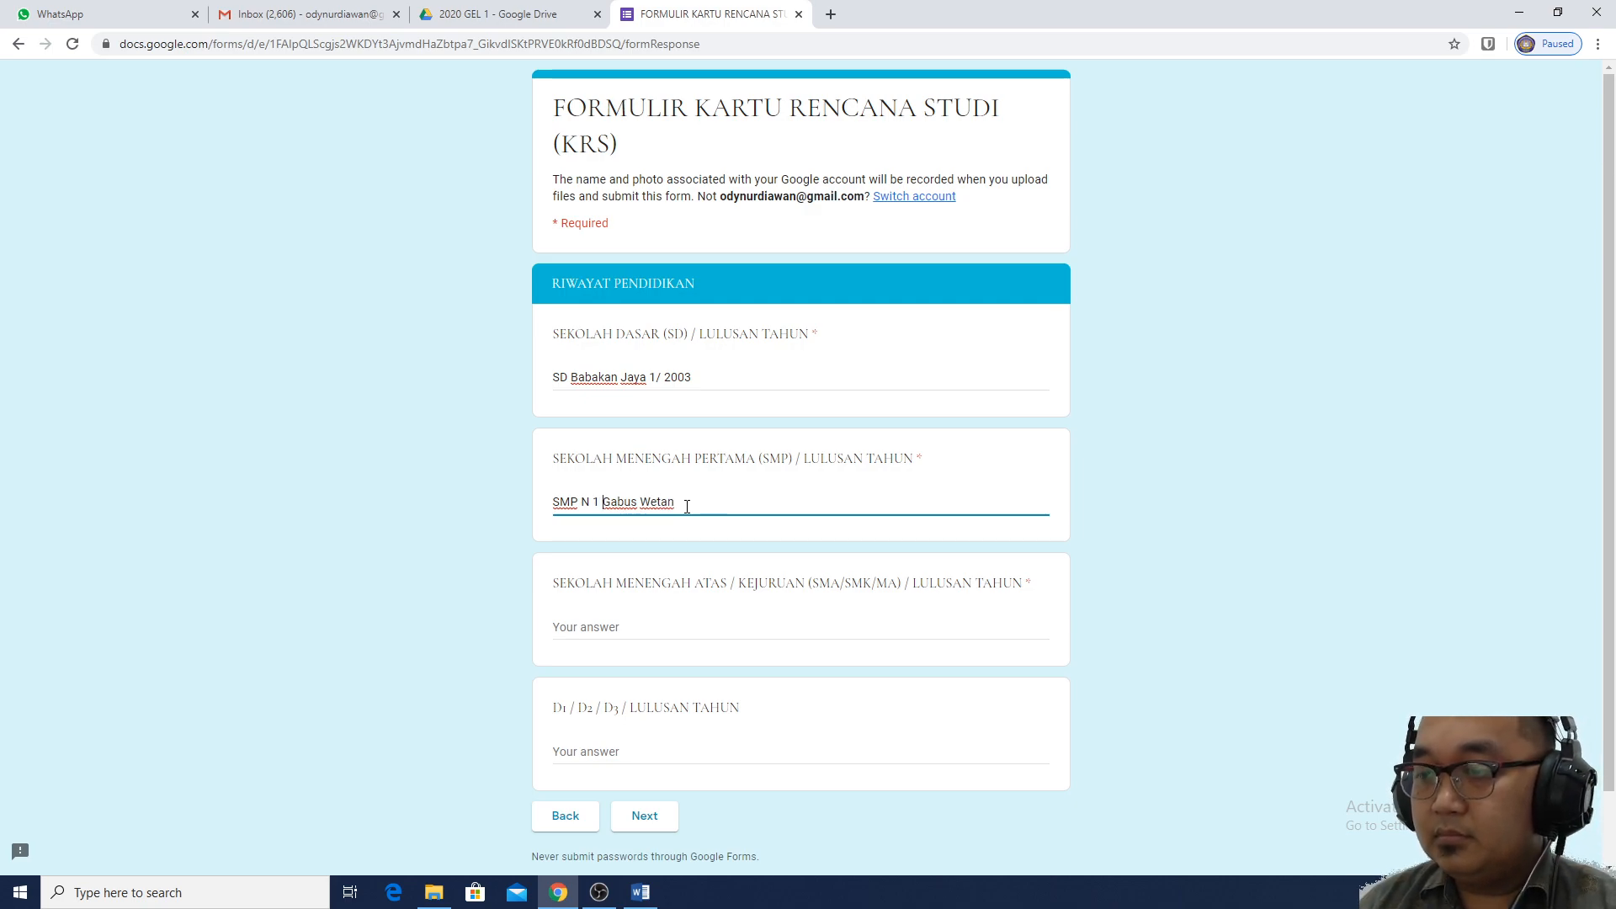
{"action": "type", "text": "  /"}
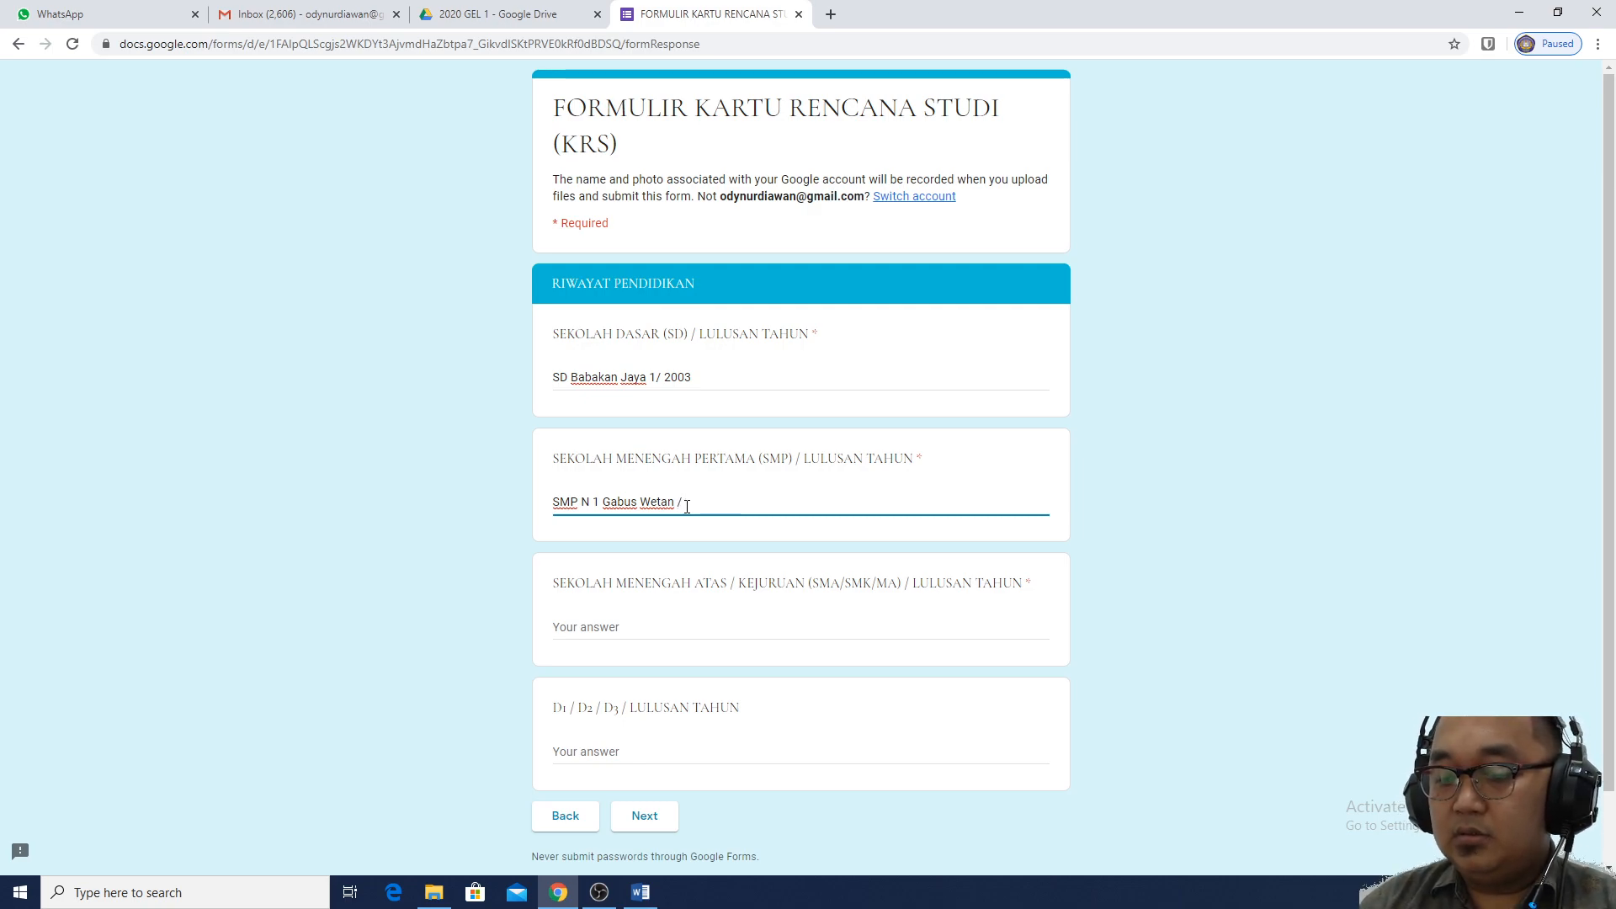
{"action": "type", "text": " 20"}
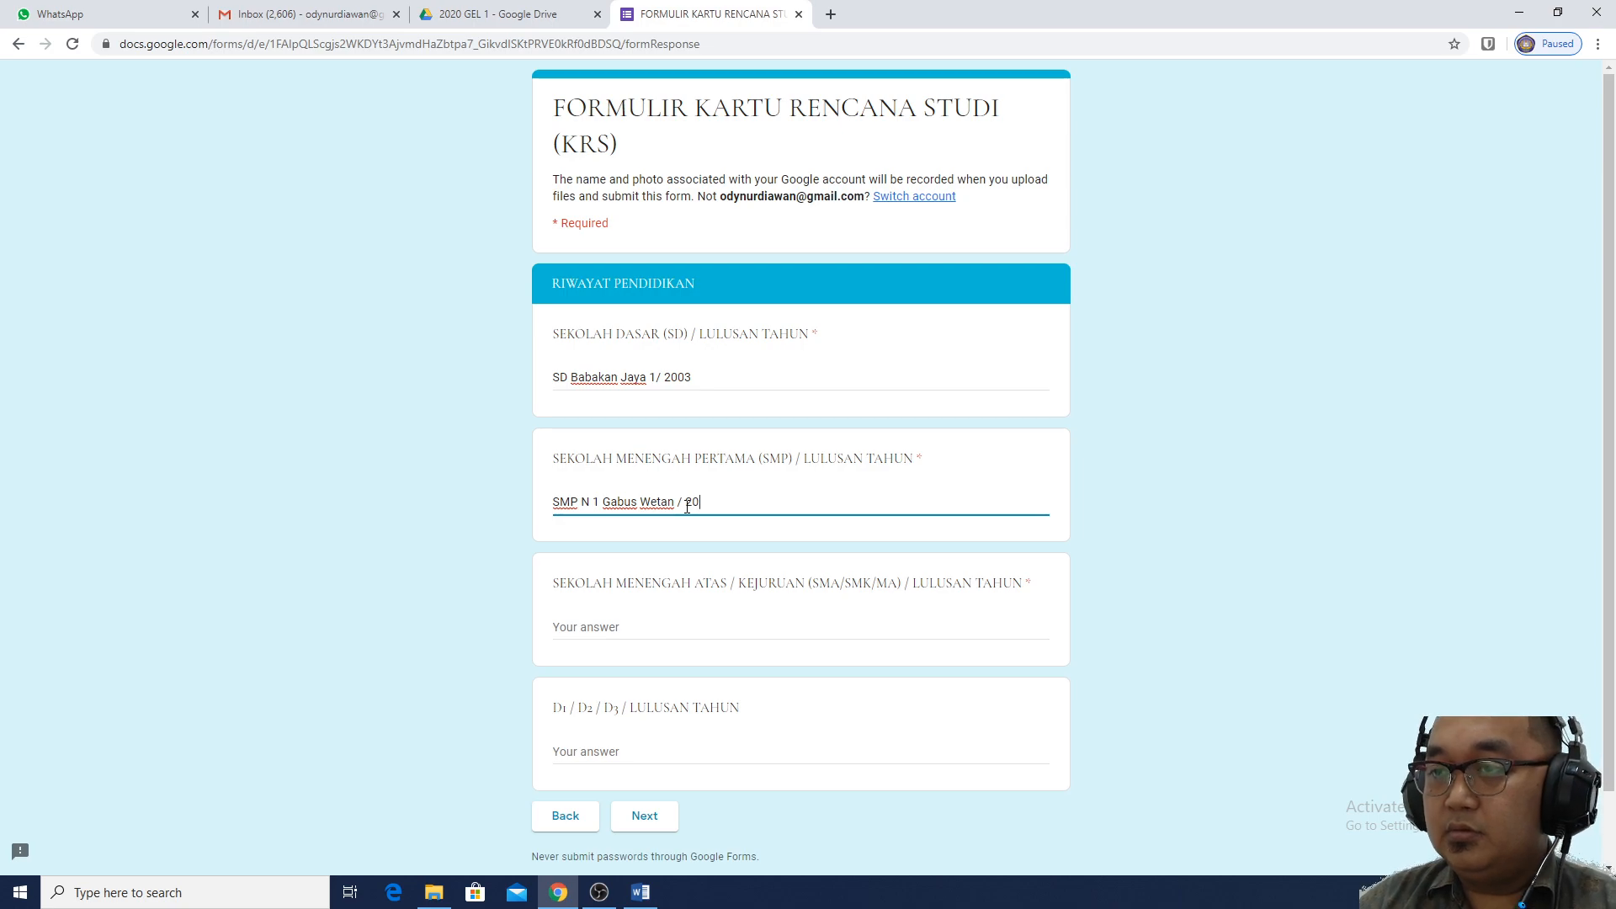
{"action": "type", "text": "06"}
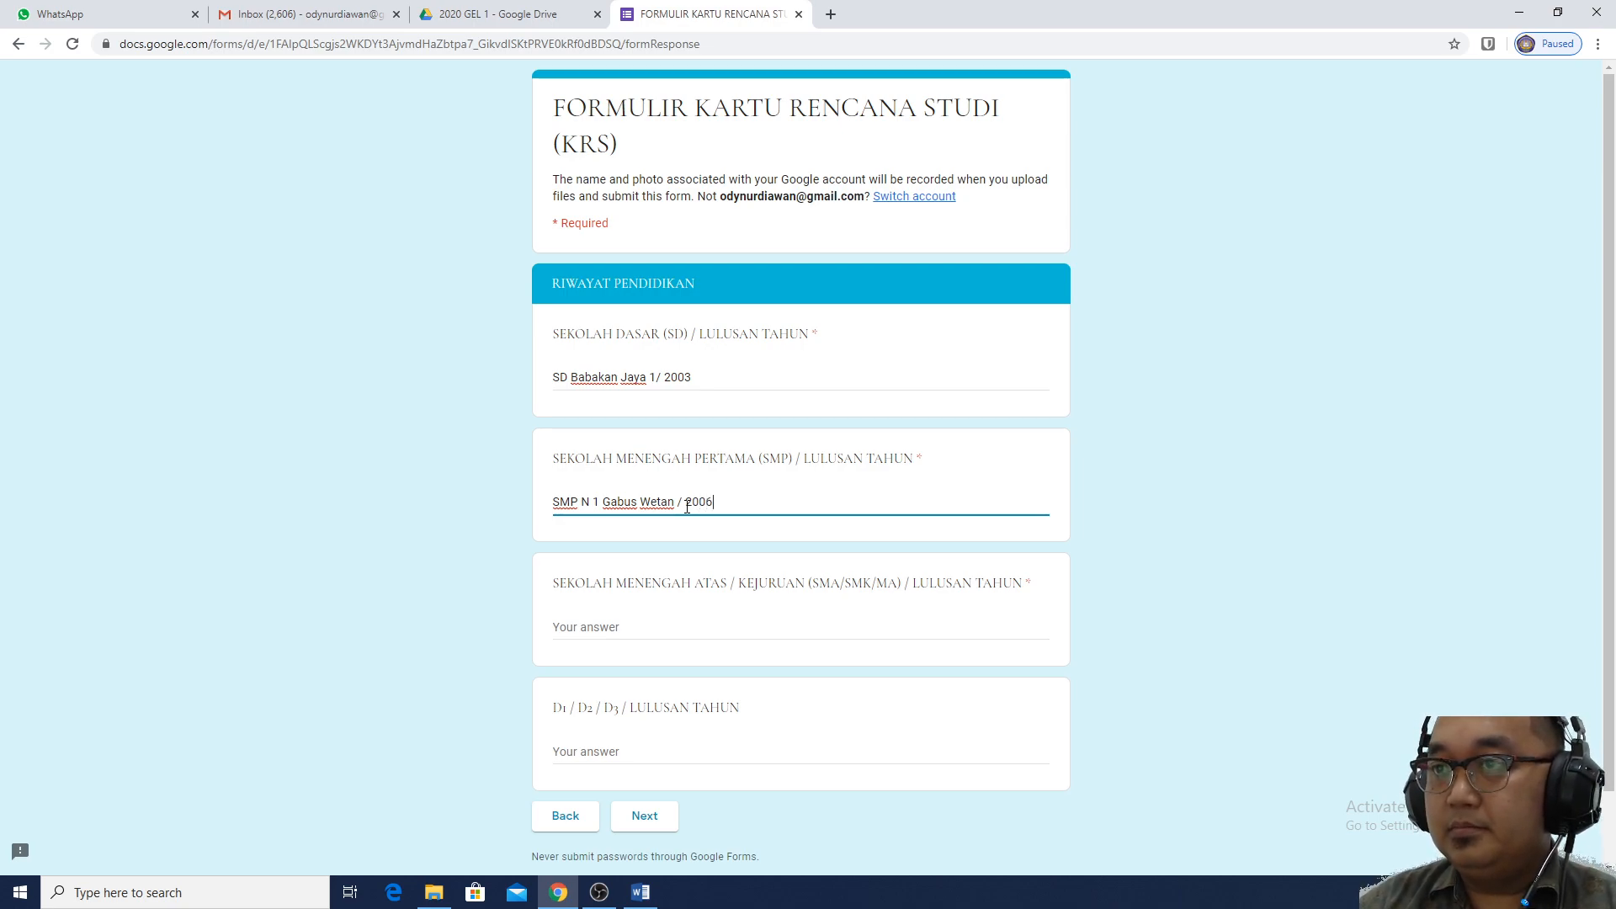
{"action": "left_click", "coordinate": [724, 377]}
{"action": "left_click", "coordinate": [738, 499]}
{"action": "scroll", "coordinate": [739, 505], "scroll_direction": "down", "scroll_amount": 1}
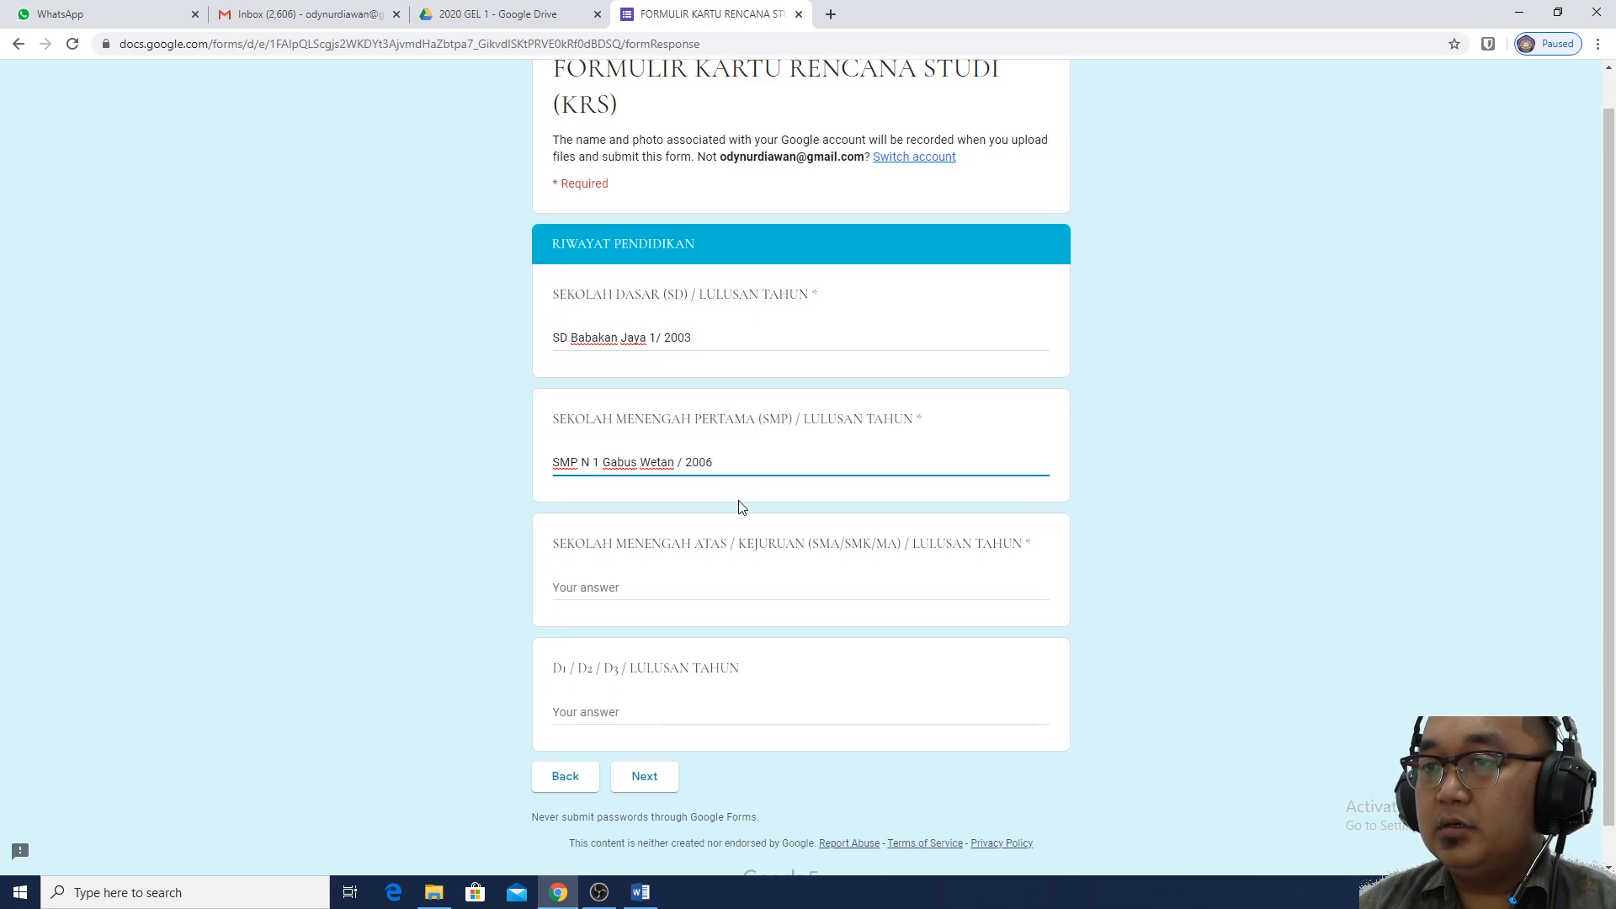
{"action": "left_click", "coordinate": [725, 538]}
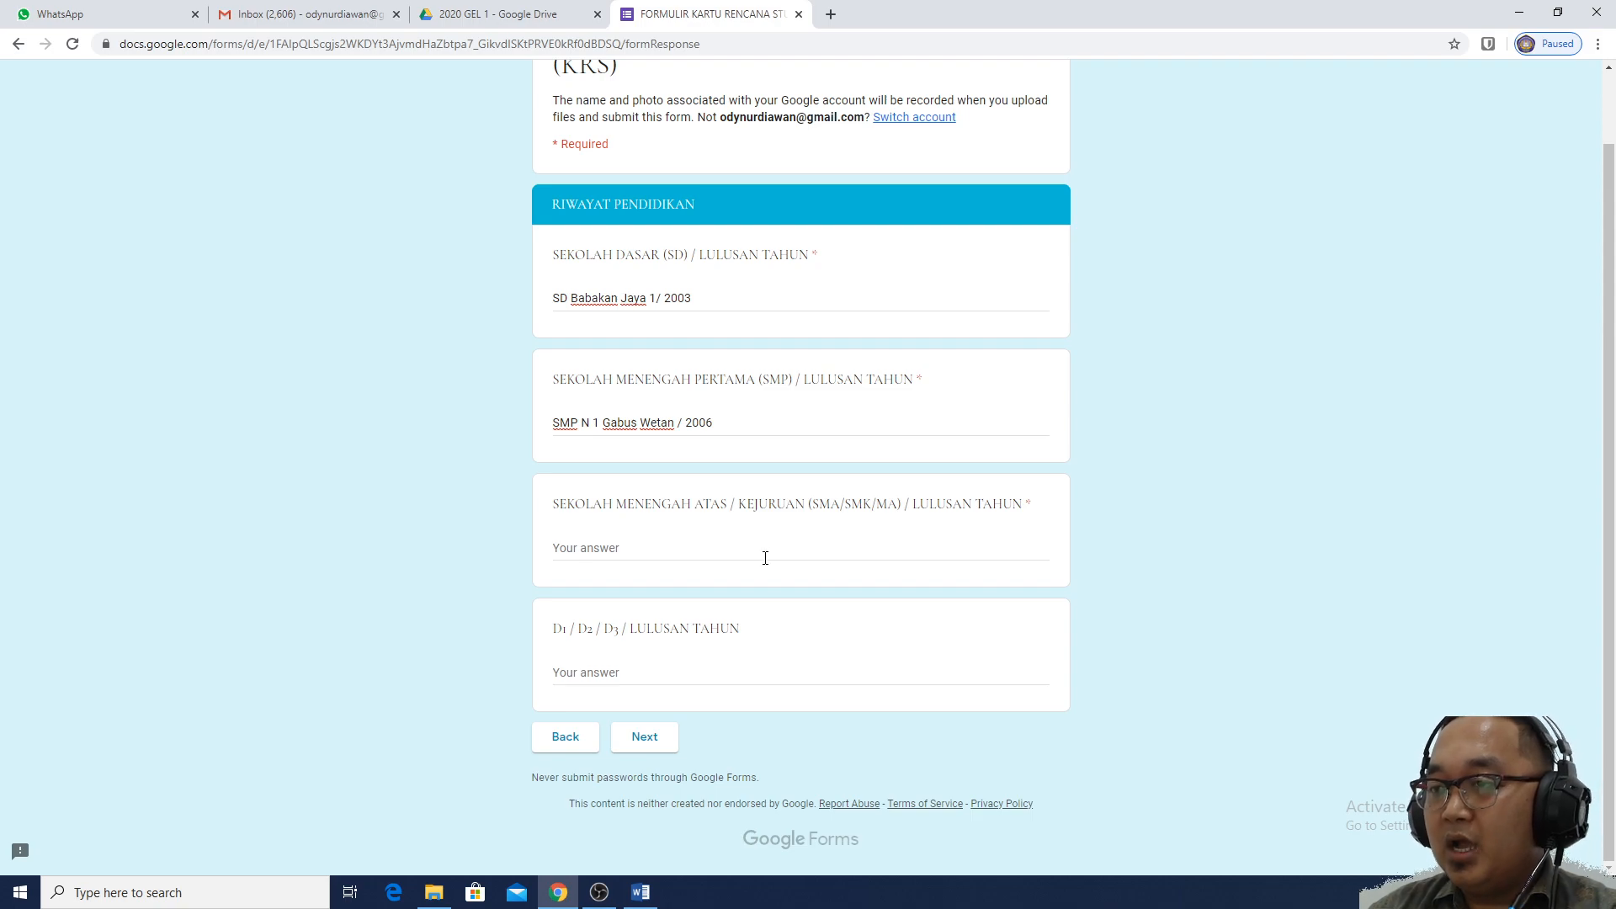
Enter 'SMA 1 Sindang / 2009' as the senior high school answer
{"action": "left_click", "coordinate": [640, 549]}
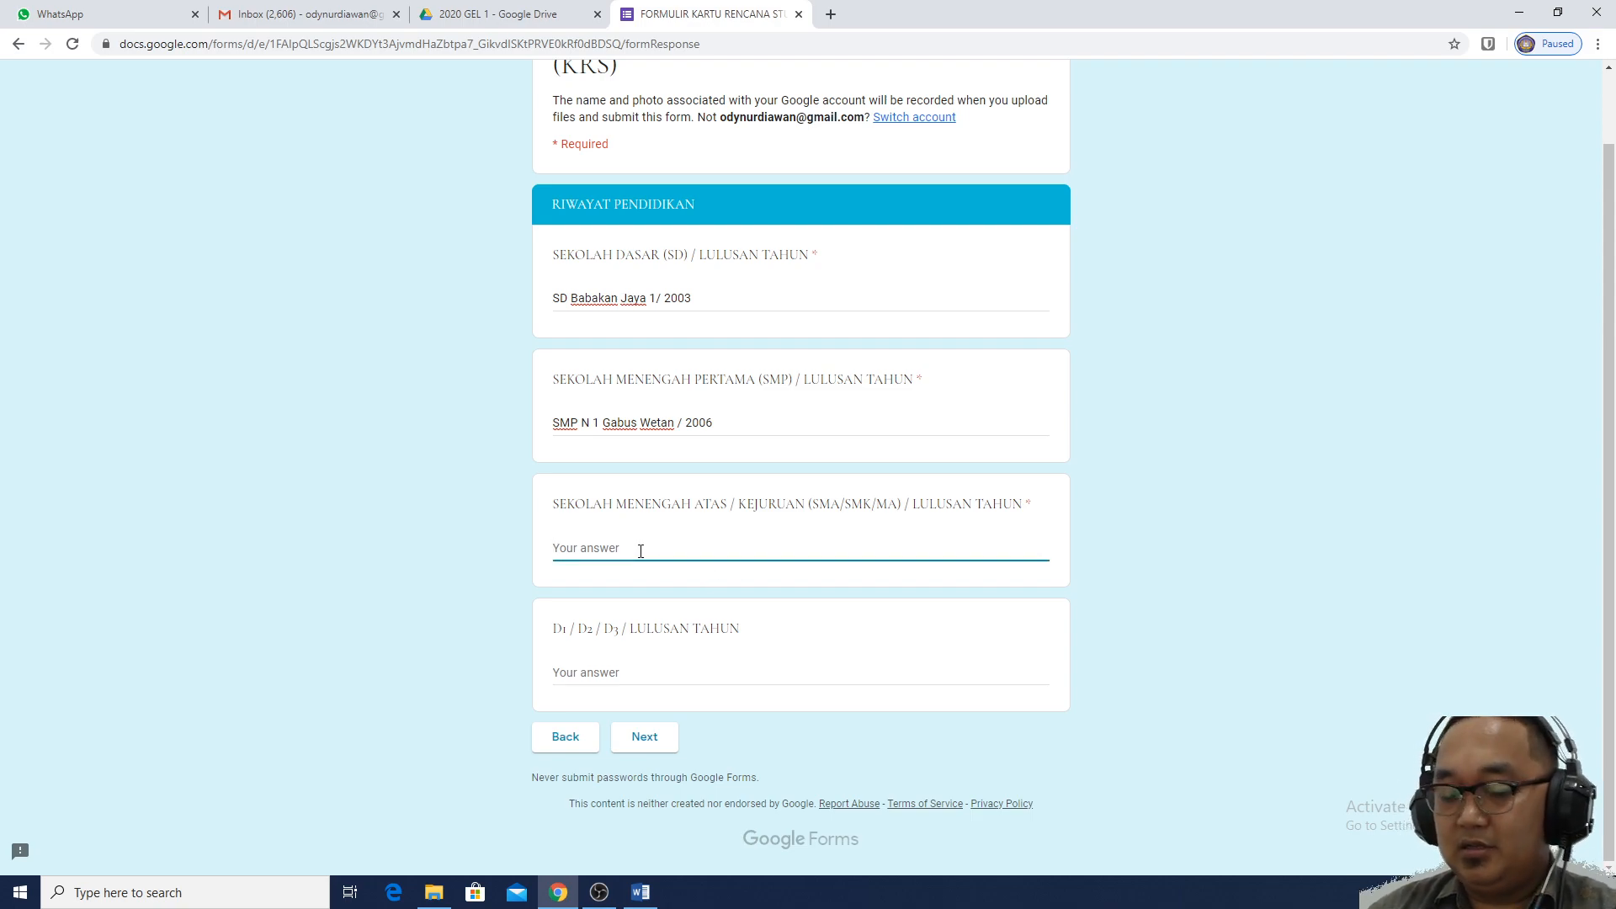
{"action": "type", "text": "SMA "}
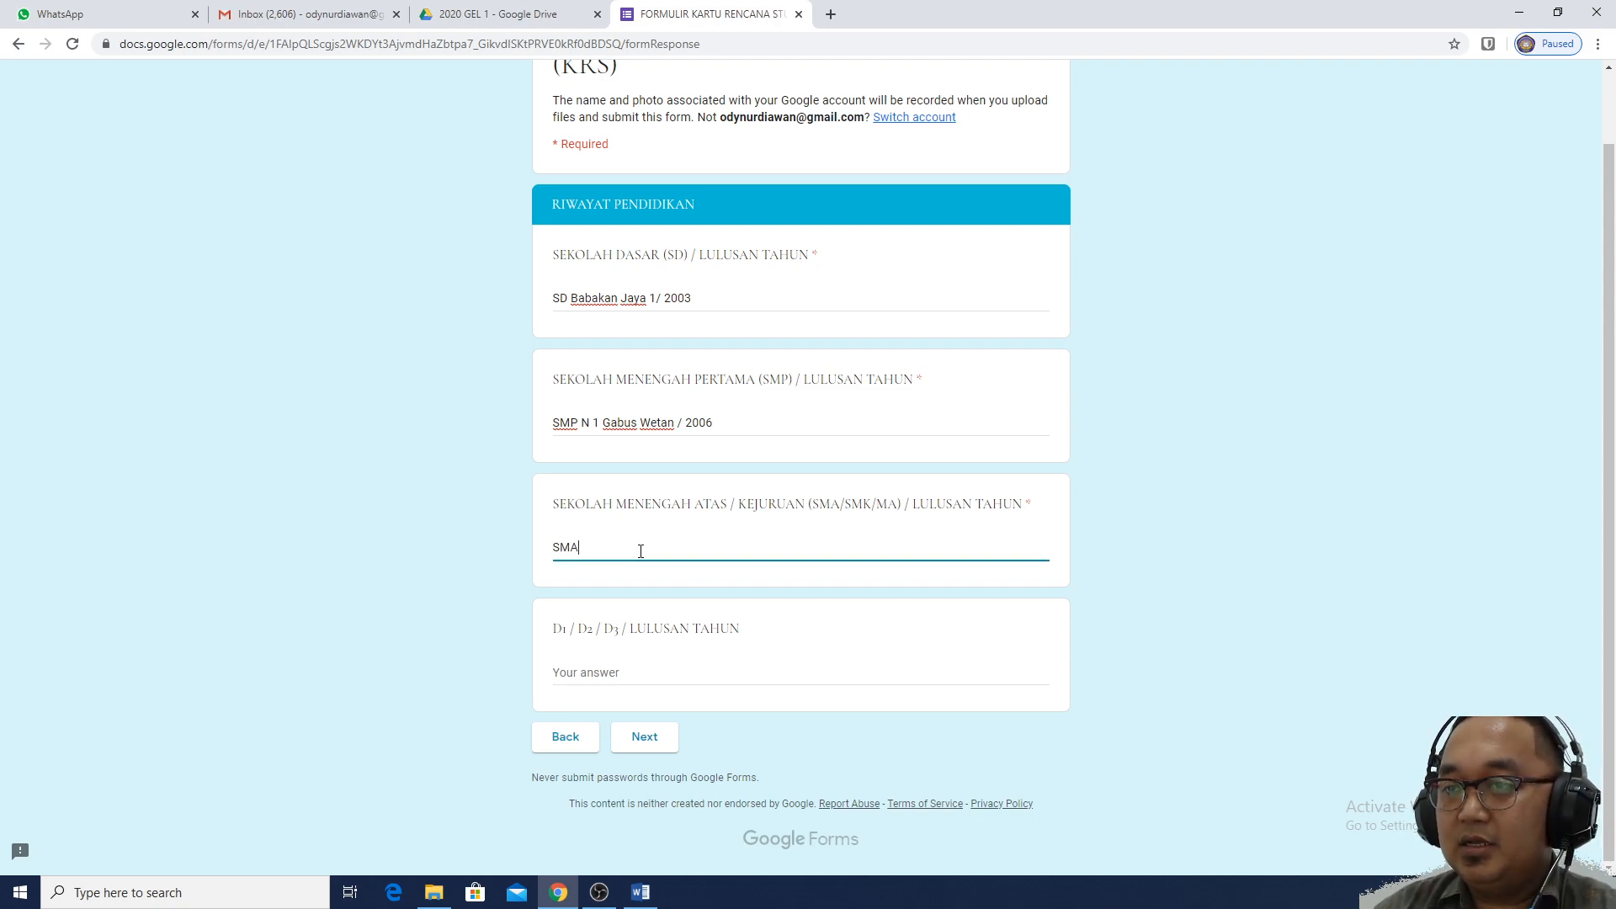
{"action": "type", "text": "1 Sindang "}
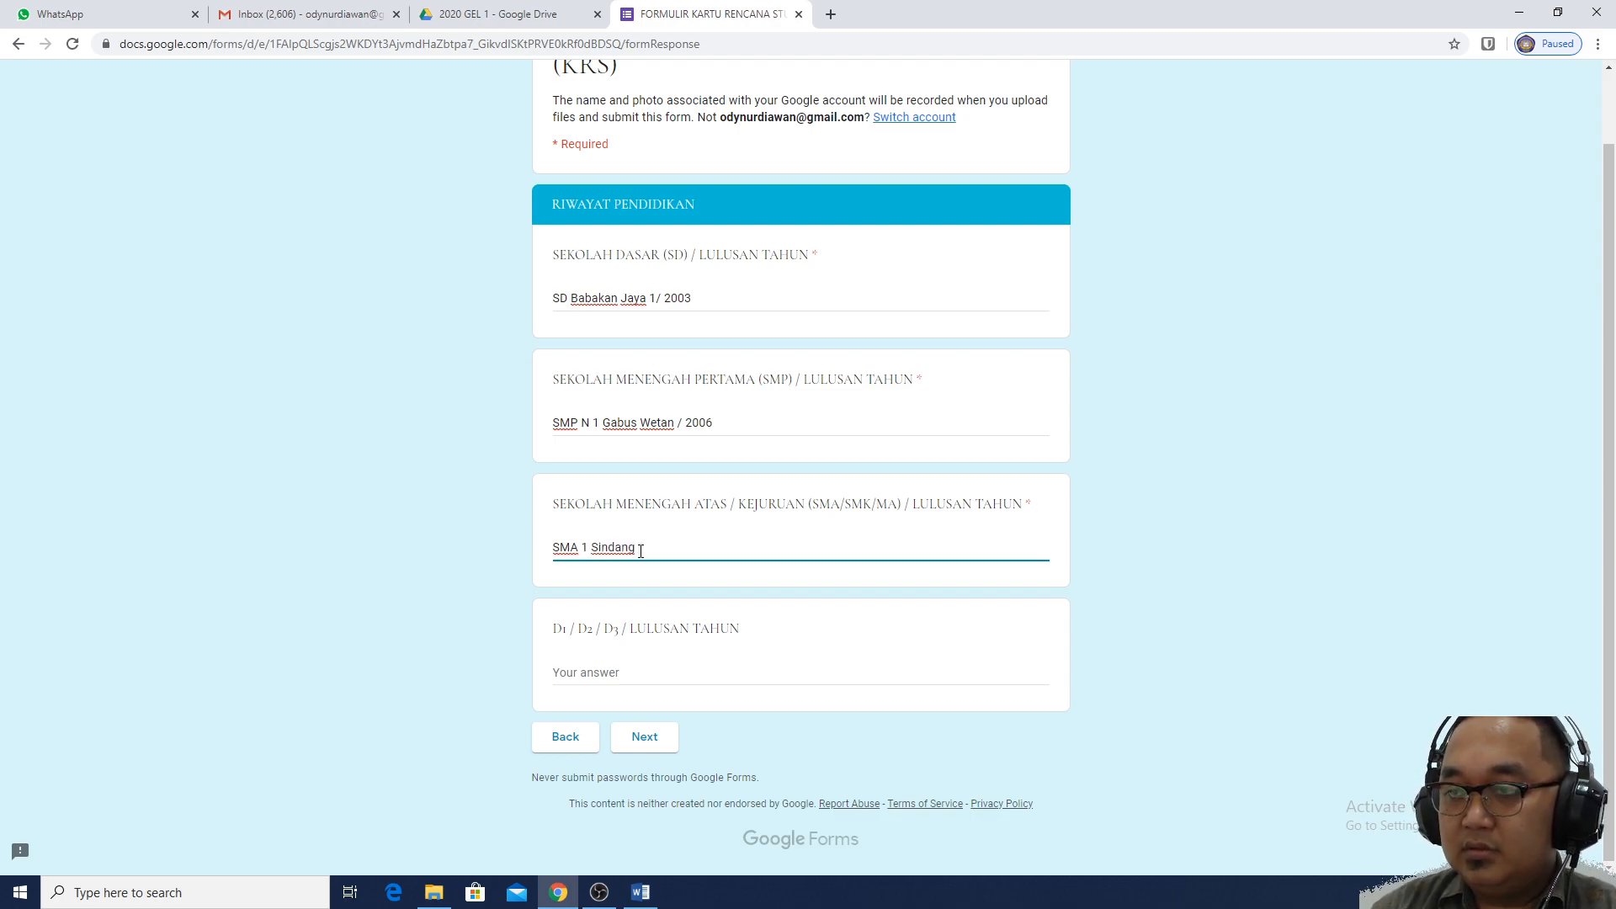
{"action": "type", "text": "/"}
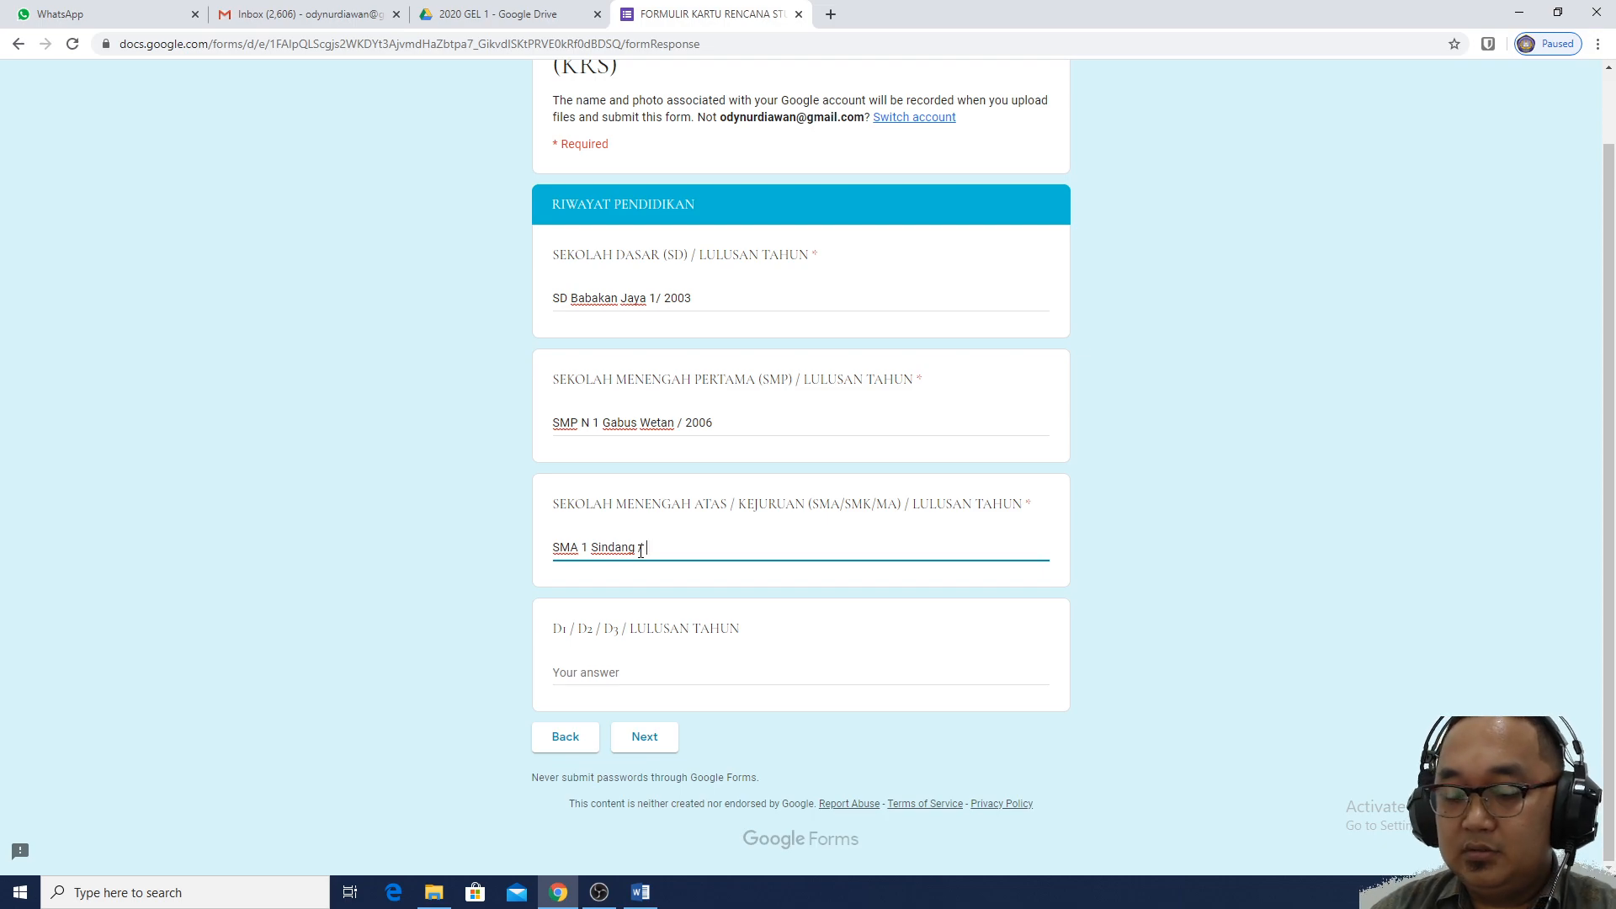
{"action": "type", "text": " 20"}
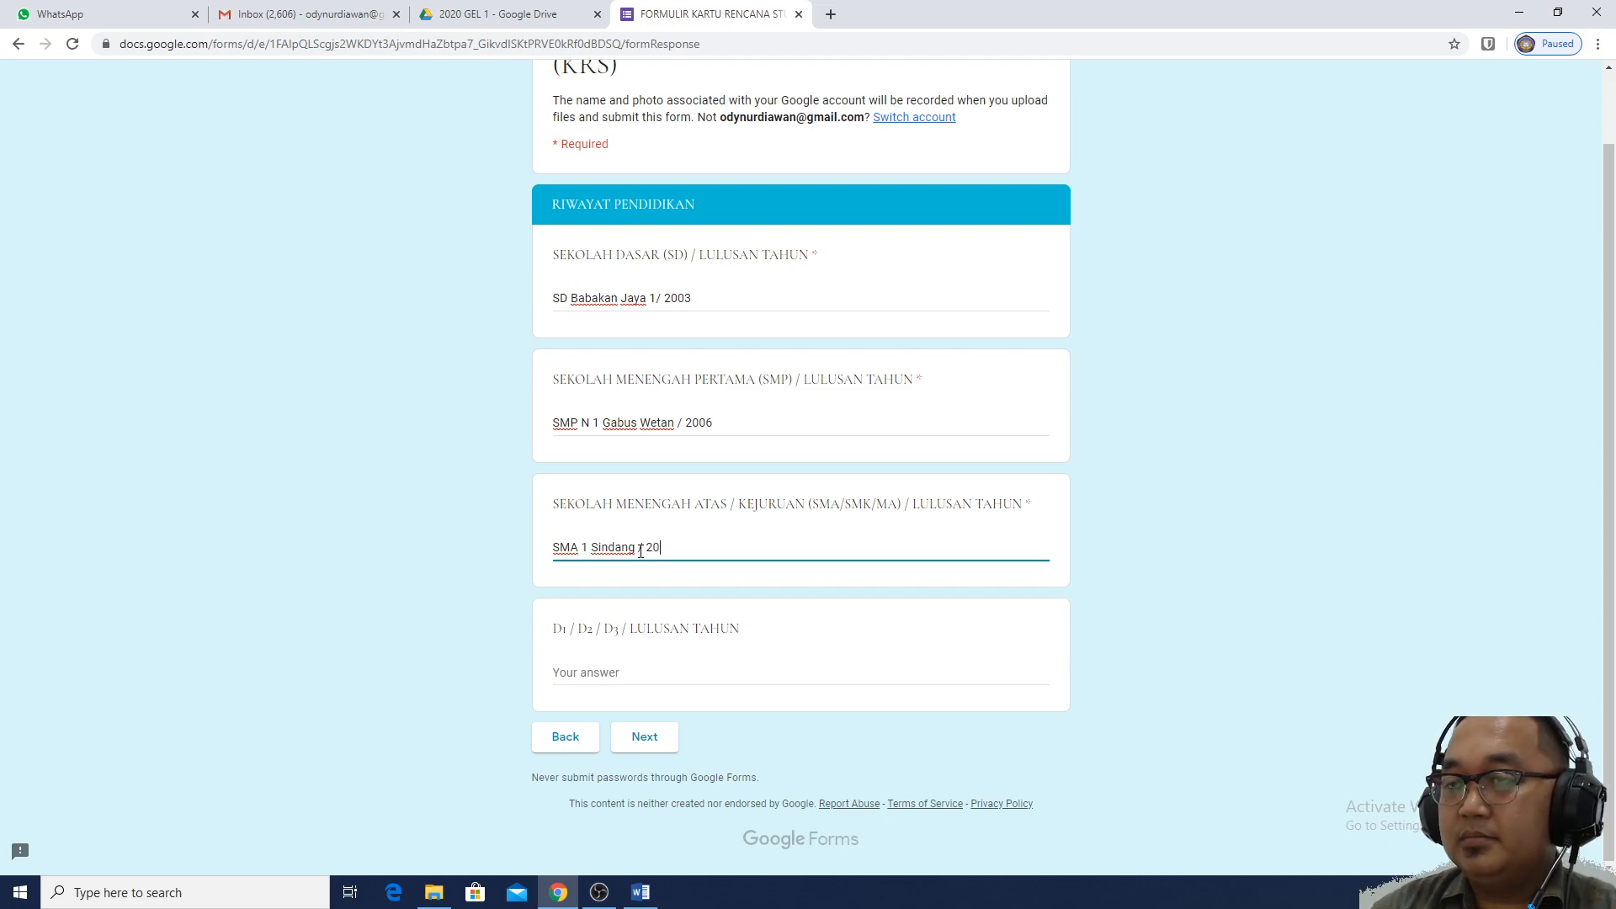
{"action": "type", "text": "09"}
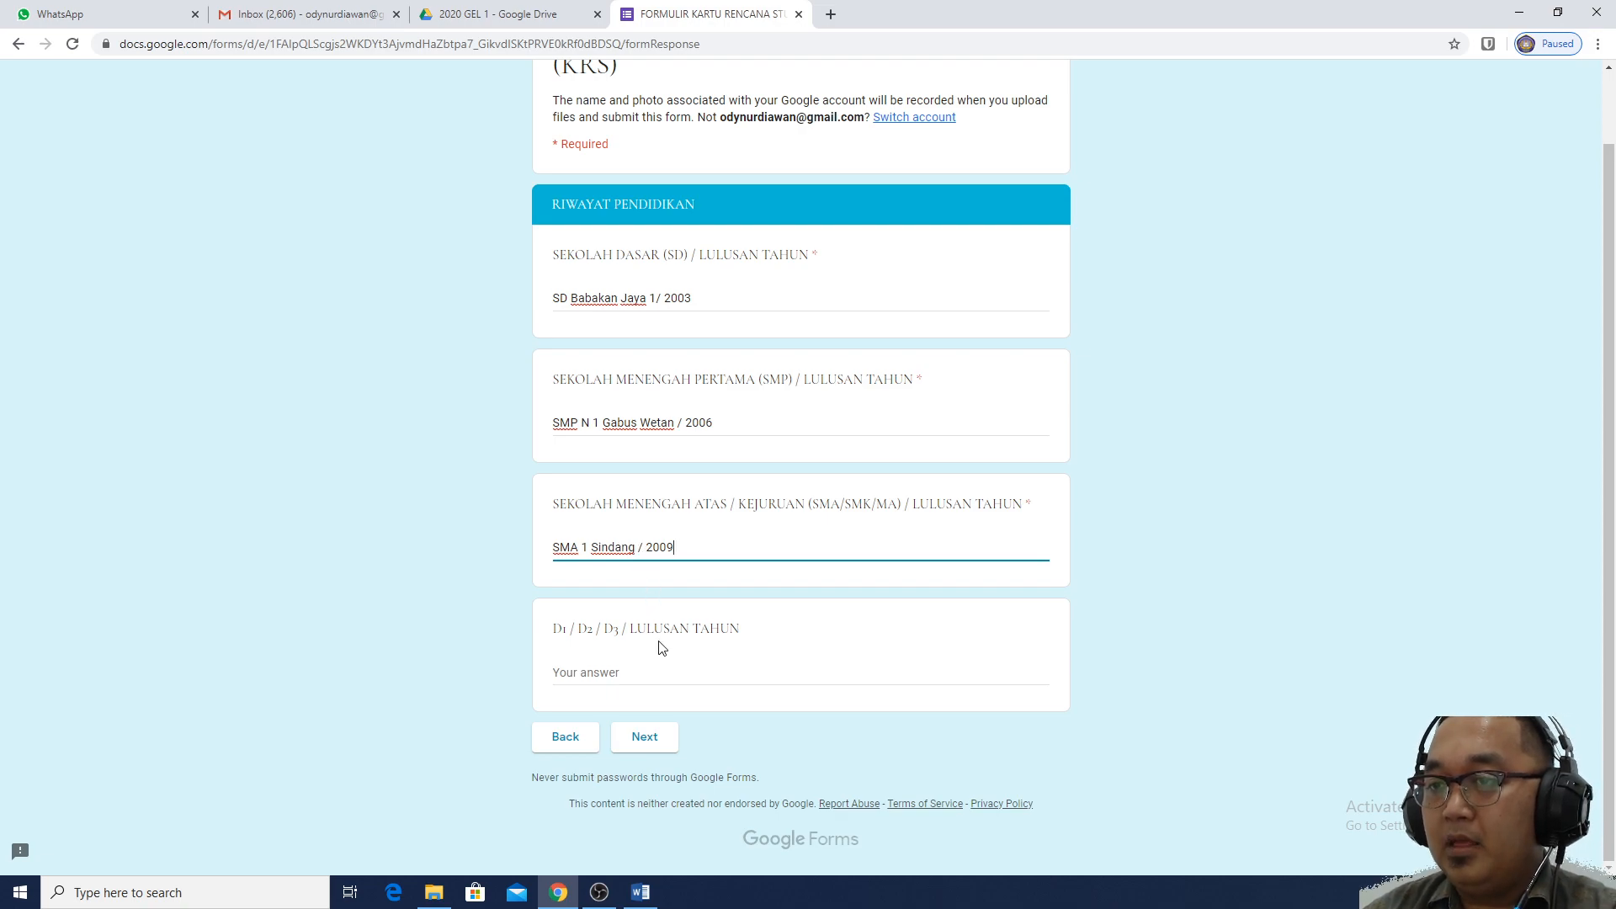
{"action": "left_click", "coordinate": [663, 667]}
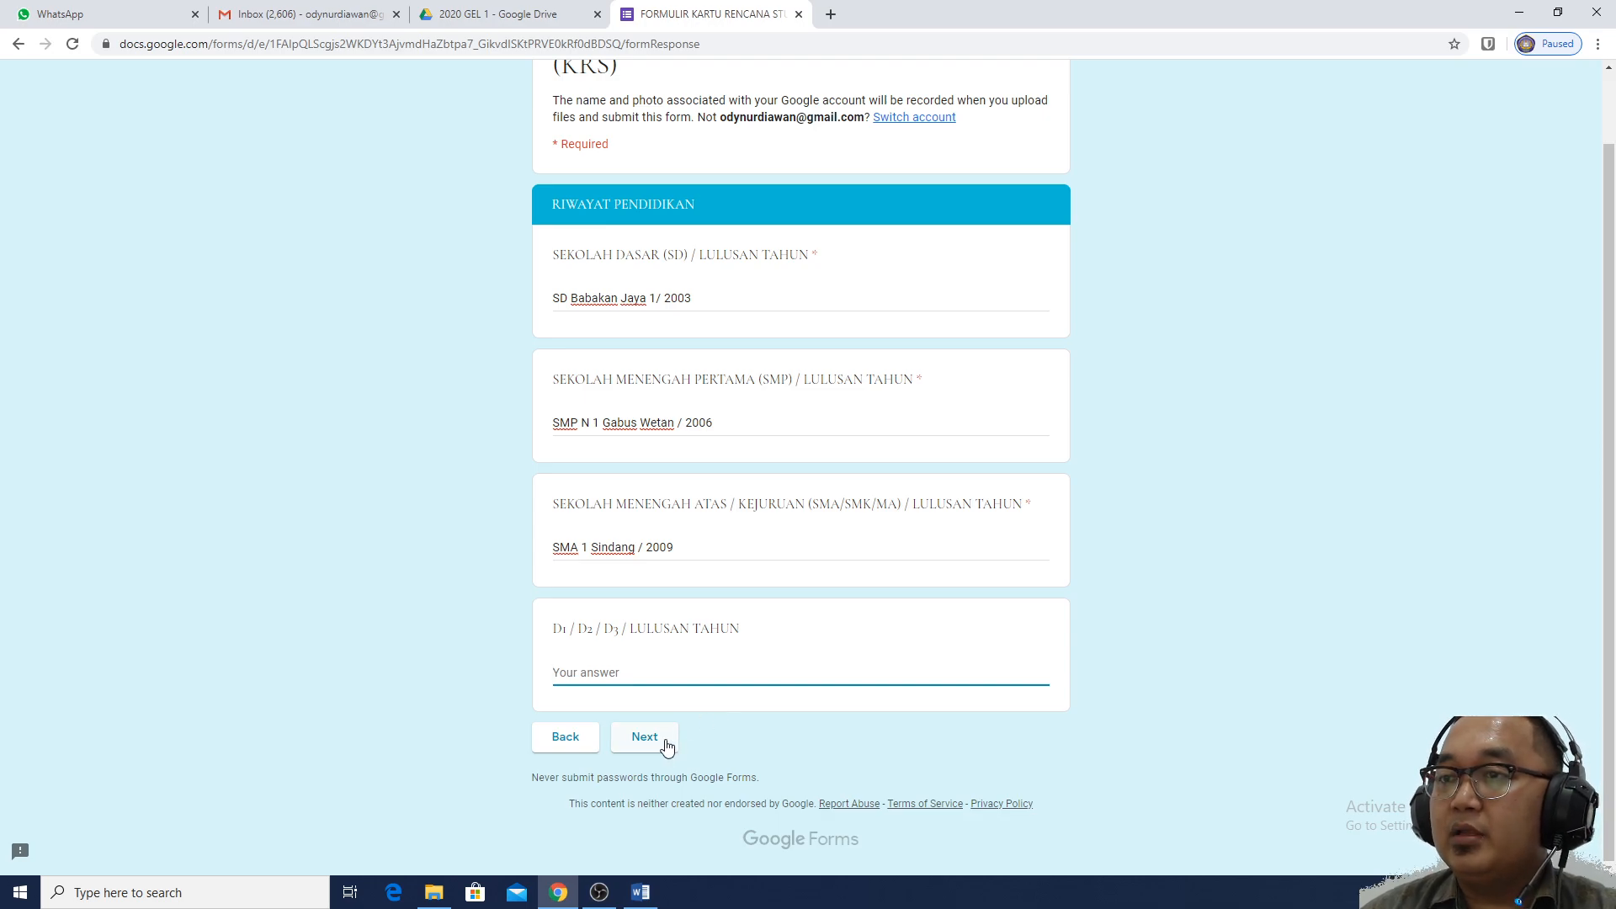
{"action": "scroll", "coordinate": [1054, 454], "scroll_direction": "up", "scroll_amount": 1}
{"action": "scroll", "coordinate": [1048, 467], "scroll_direction": "down", "scroll_amount": 1}
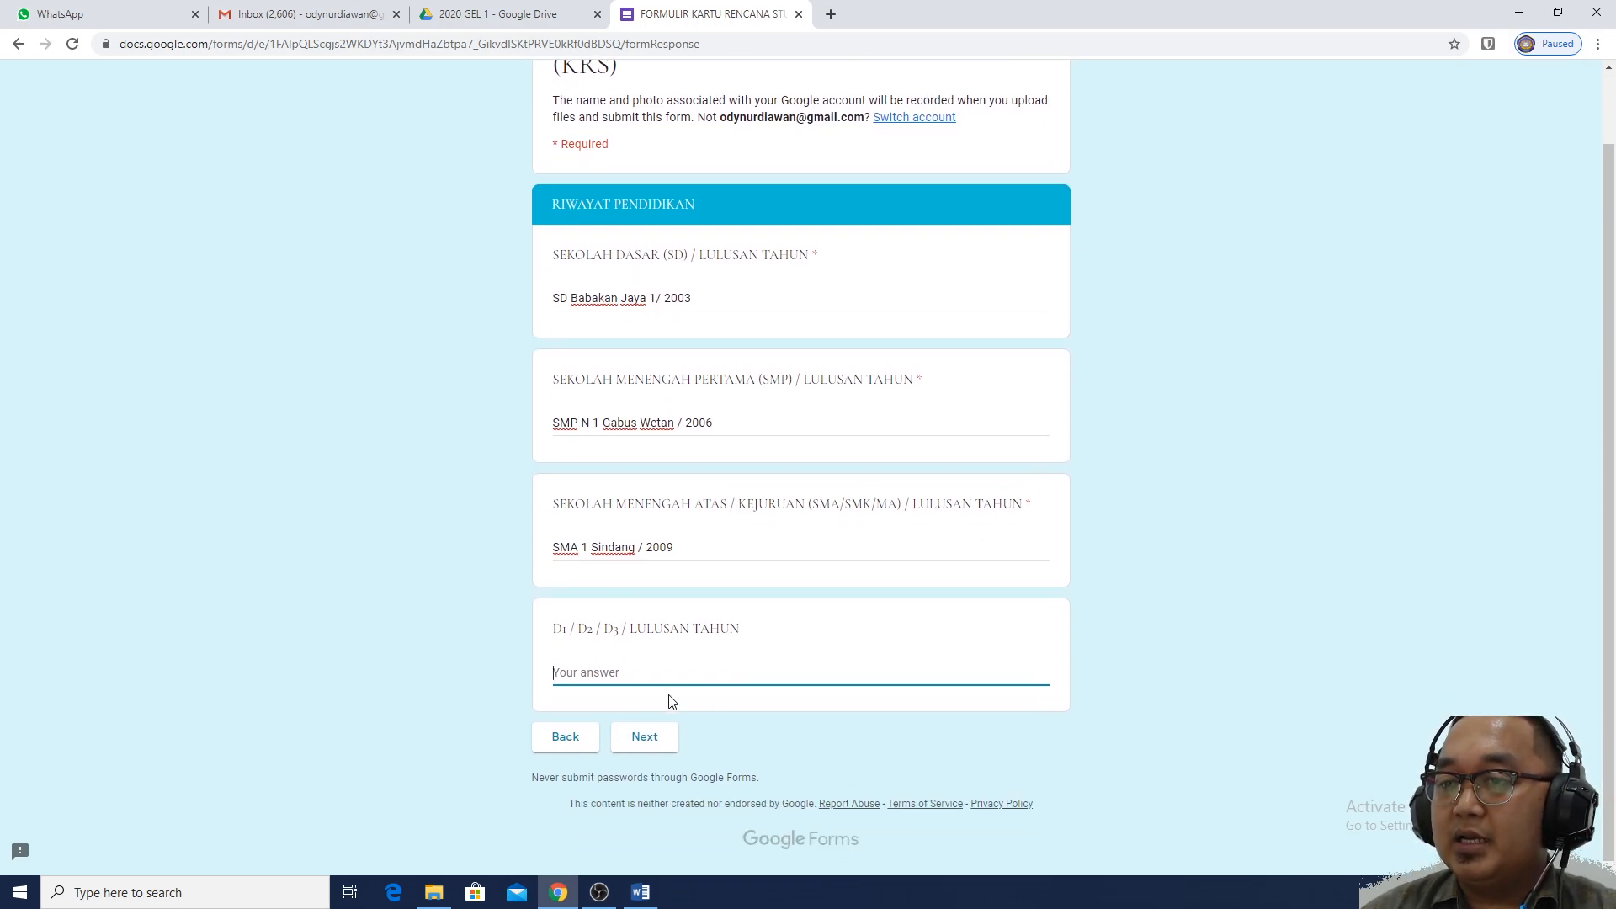
Move past the education history to the TERDAFTAR PERTAMA KALI page
{"action": "left_click", "coordinate": [651, 744]}
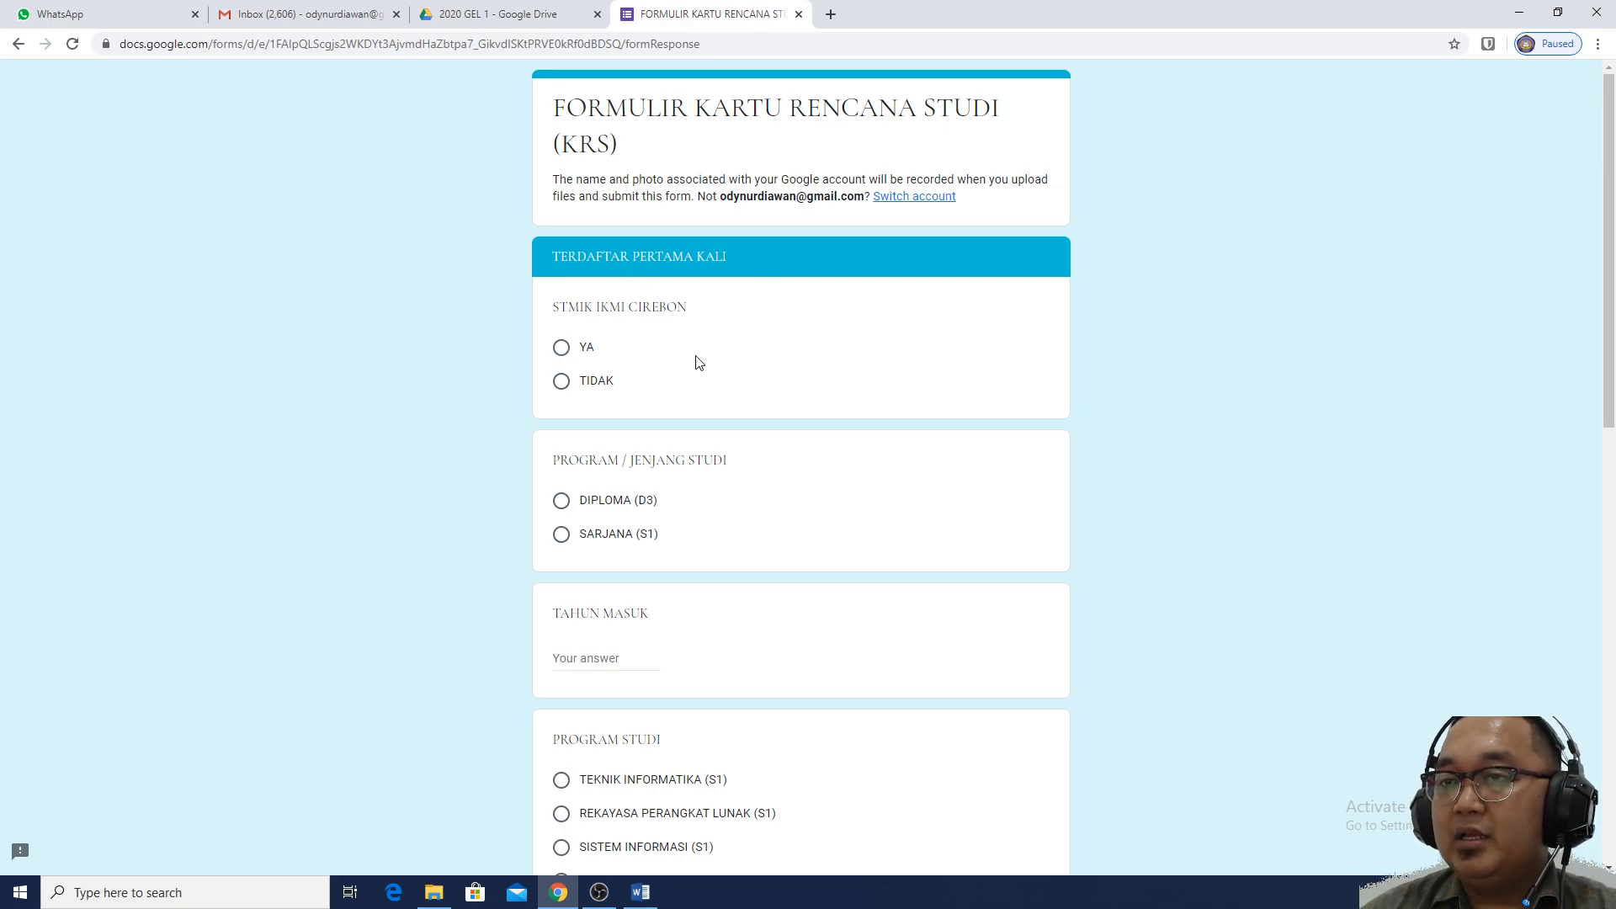
Answer YA, choose SARJANA (S1), entry year 2020 and program REKAYASA PERANGKAT LUNAK (S1)
{"action": "left_click", "coordinate": [592, 355]}
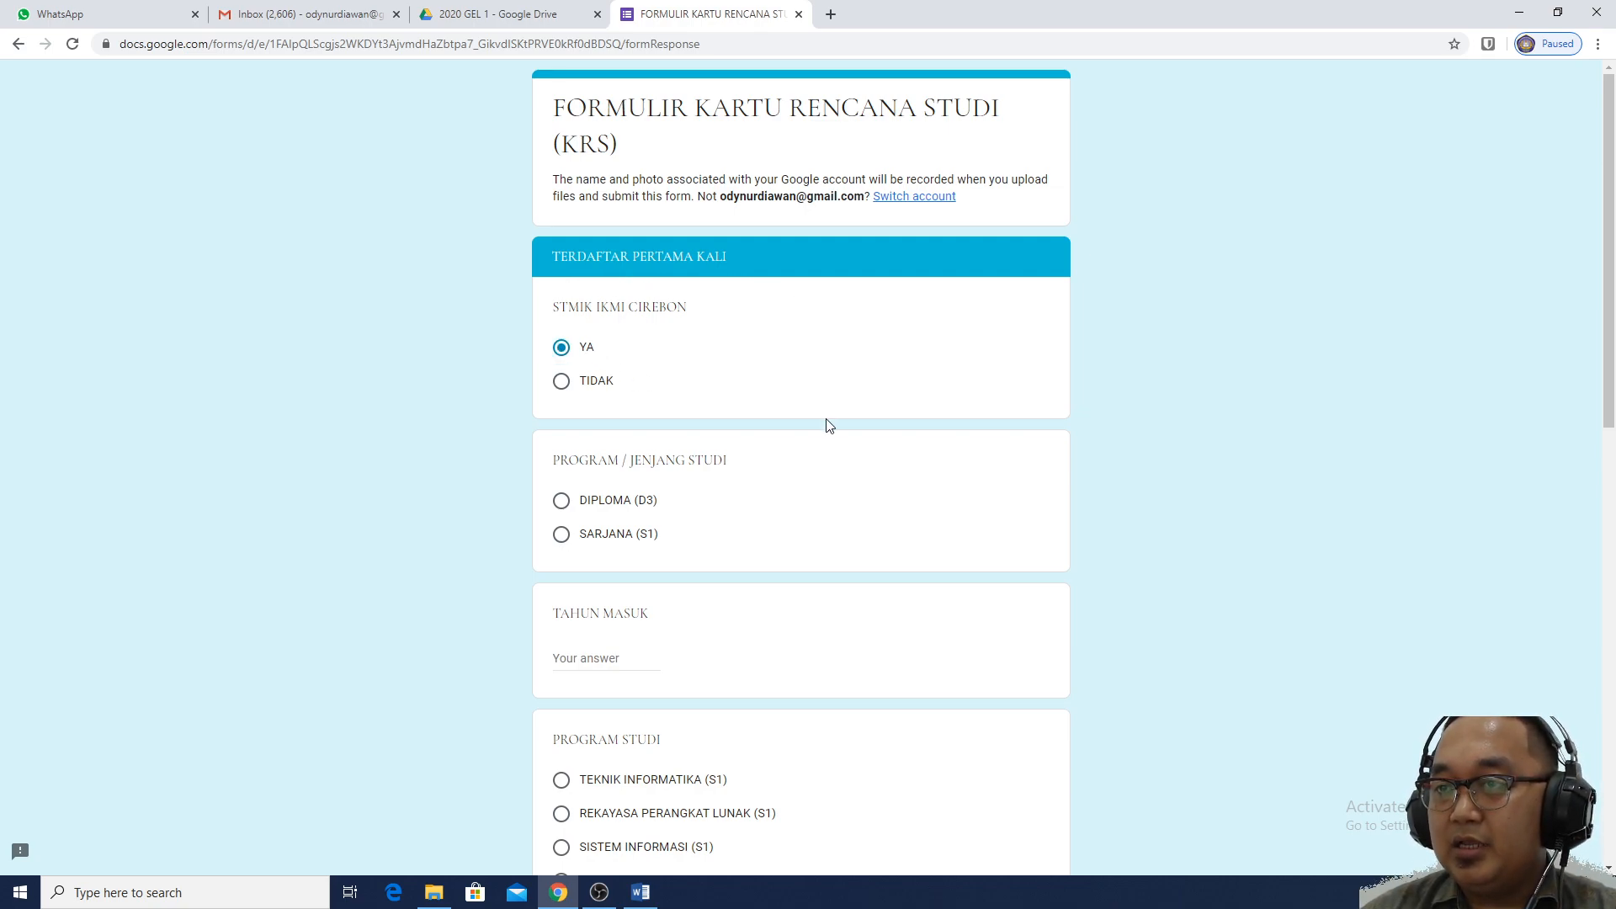
{"action": "scroll", "coordinate": [826, 426], "scroll_direction": "down", "scroll_amount": 1}
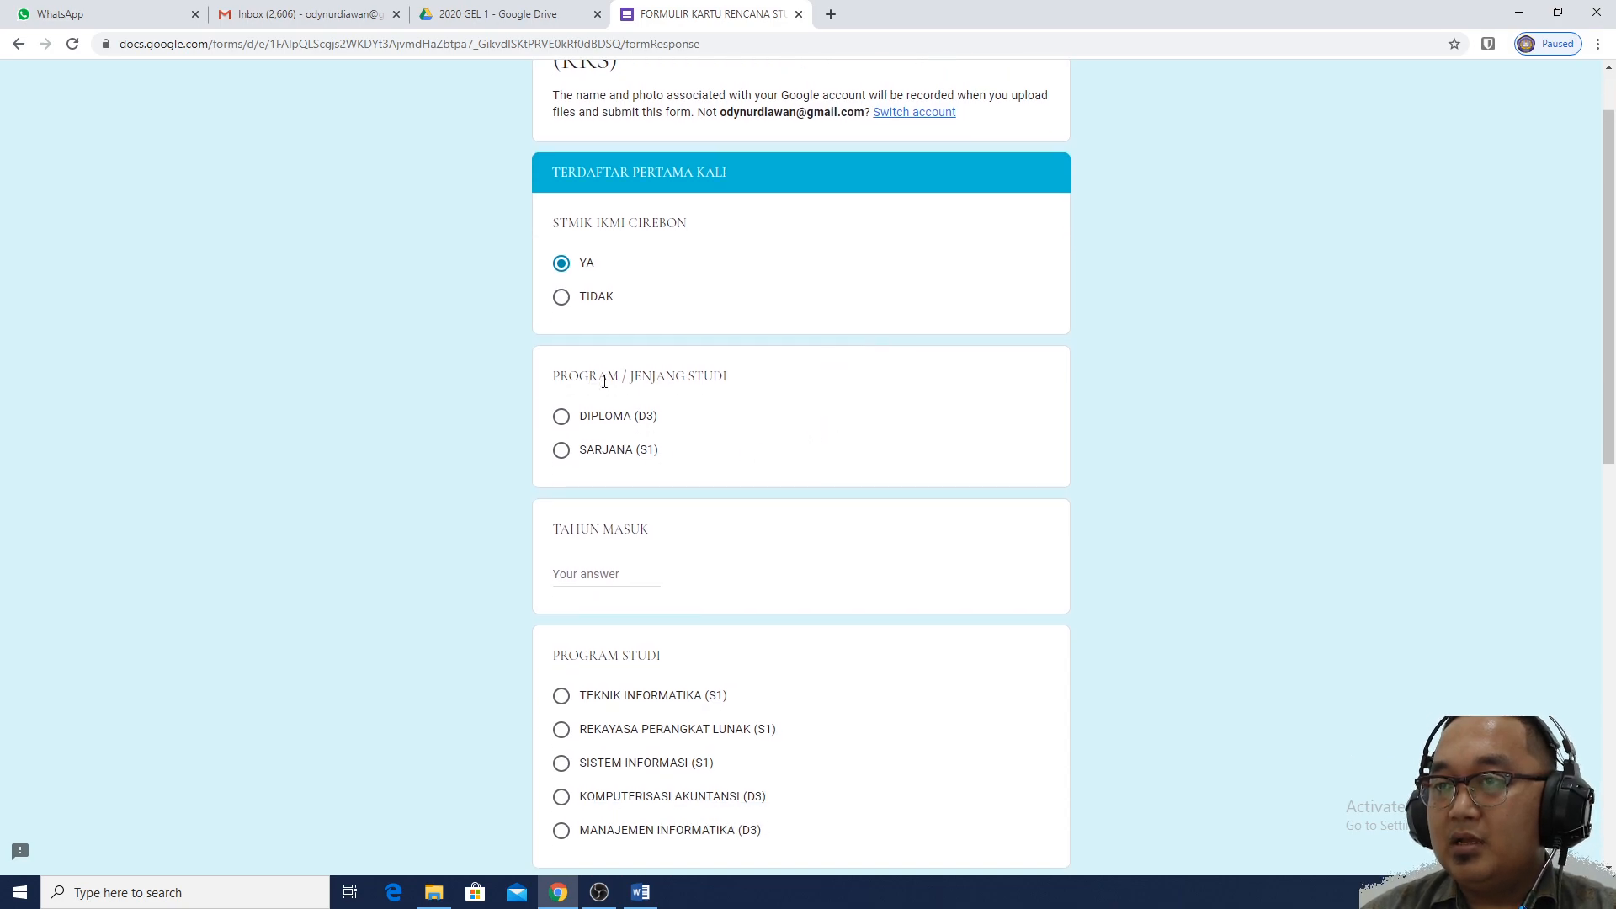
{"action": "left_click", "coordinate": [627, 454]}
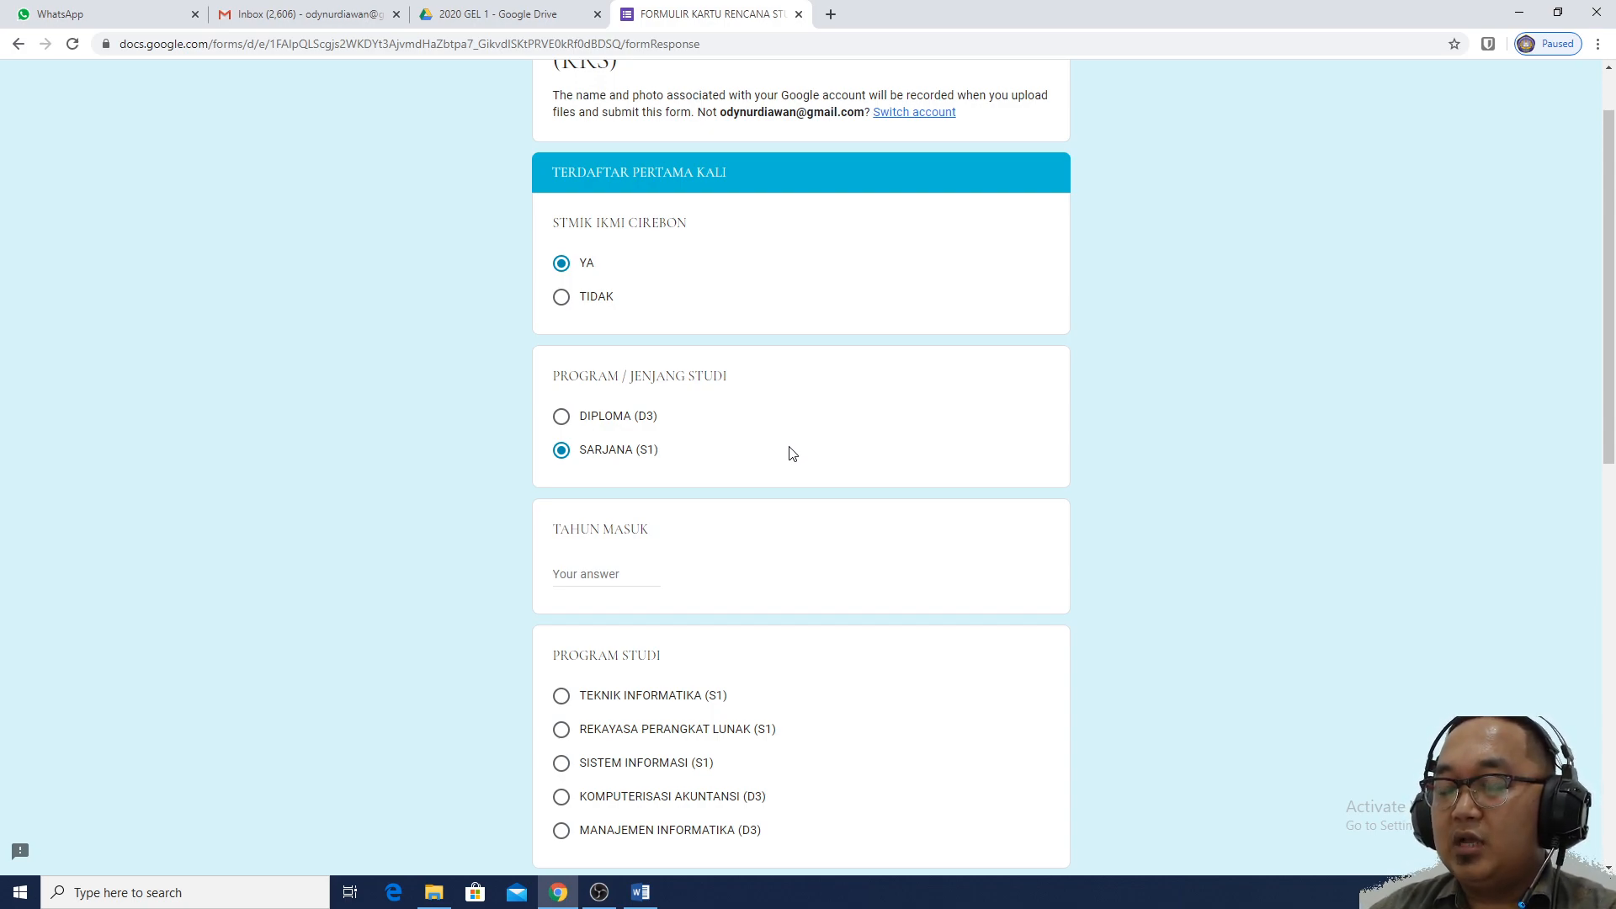
{"action": "left_click", "coordinate": [611, 572]}
{"action": "type", "text": "2020"}
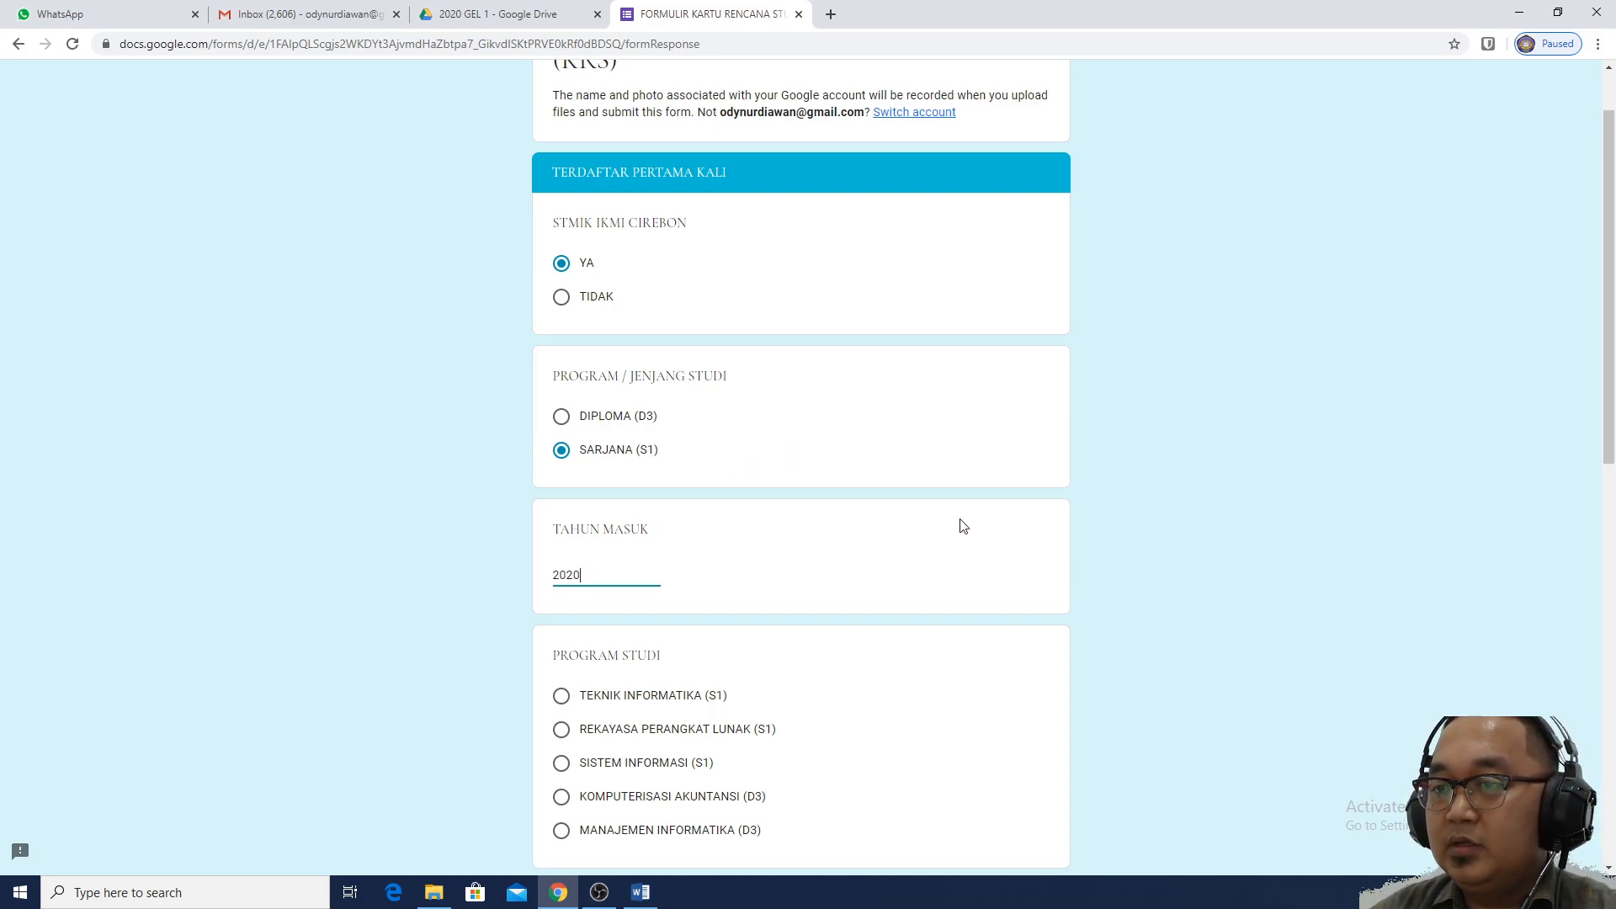
{"action": "scroll", "coordinate": [964, 526], "scroll_direction": "down", "scroll_amount": 2}
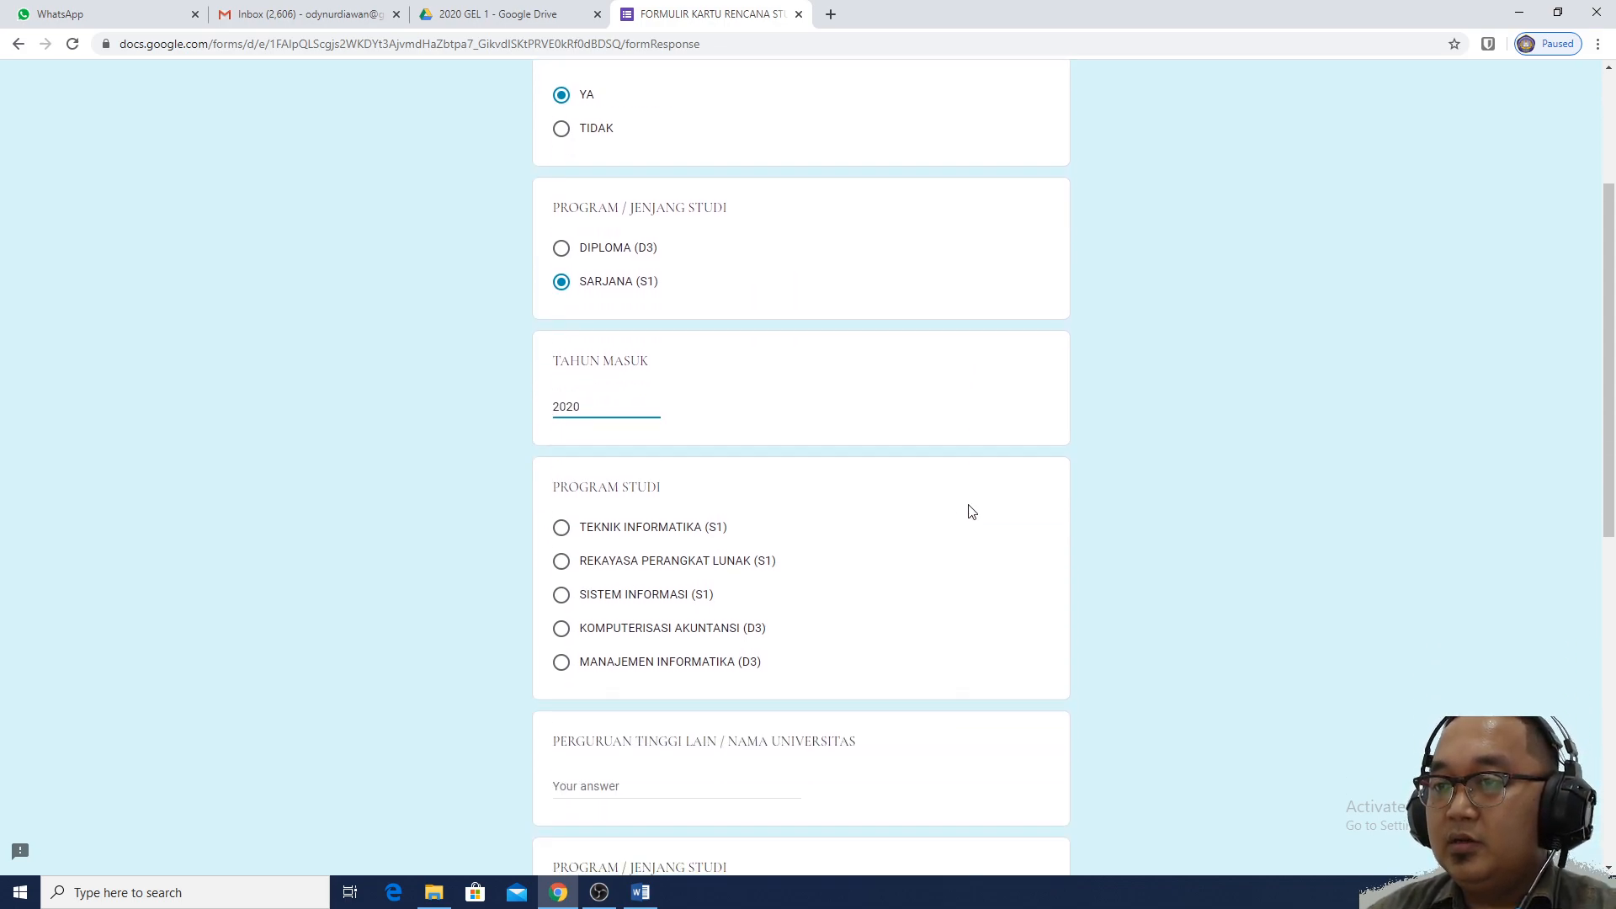
{"action": "left_click", "coordinate": [680, 562]}
Leave the other-university name, previous study level and JURUSAN / PROGRAM STUDI fields blank
{"action": "scroll", "coordinate": [1118, 496], "scroll_direction": "down", "scroll_amount": 1}
{"action": "scroll", "coordinate": [1115, 527], "scroll_direction": "down", "scroll_amount": 2}
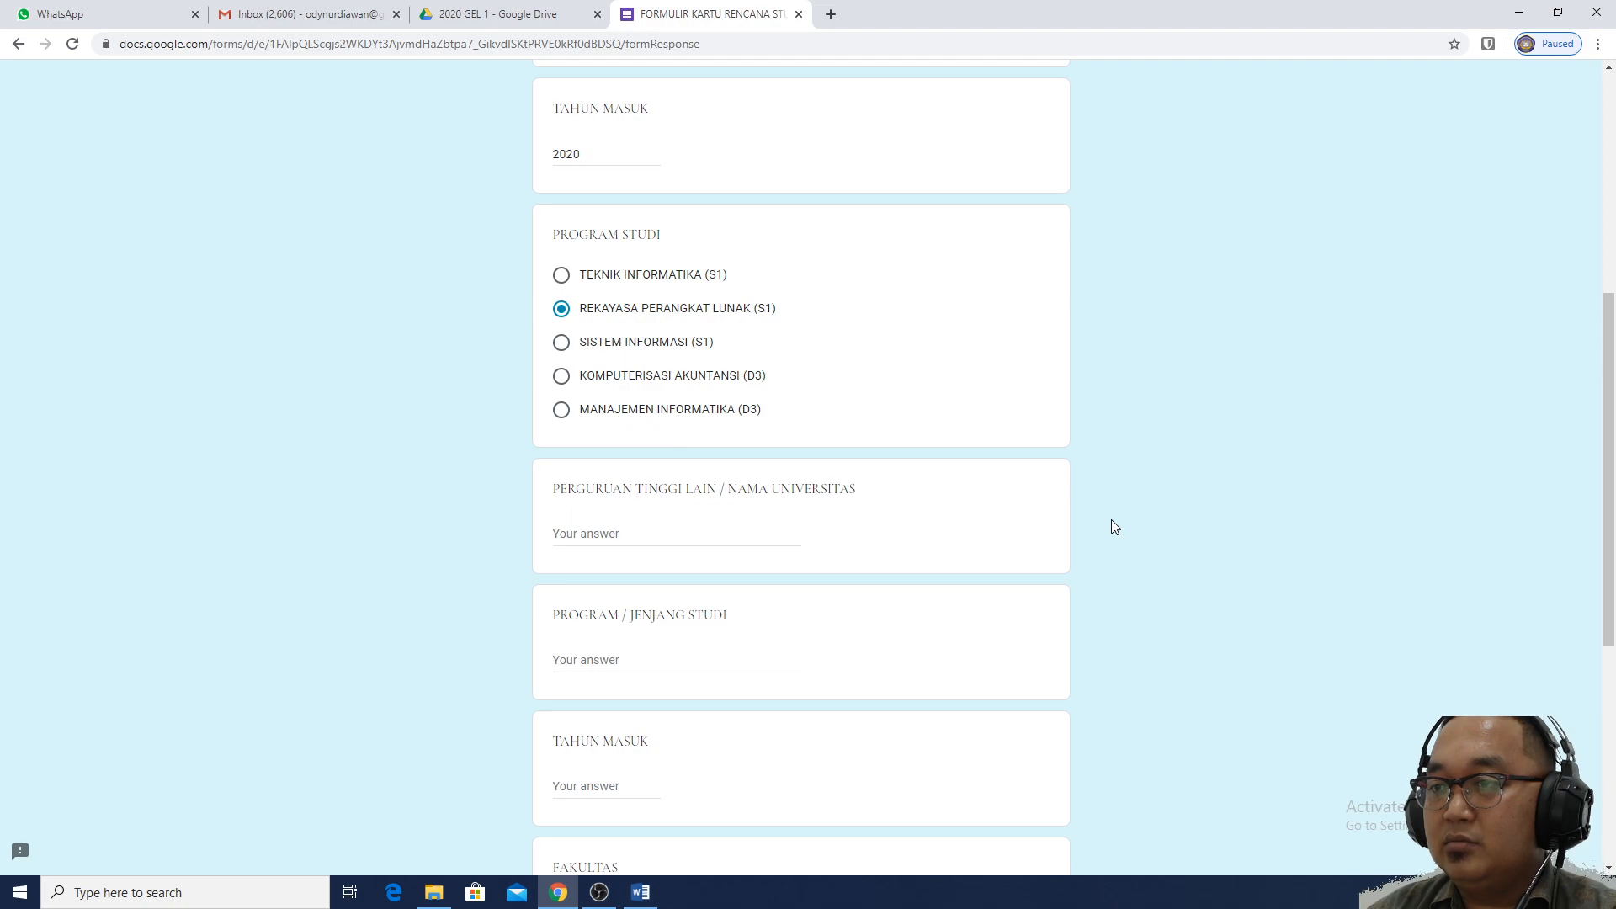
{"action": "scroll", "coordinate": [1146, 519], "scroll_direction": "up", "scroll_amount": 6}
{"action": "scroll", "coordinate": [1145, 512], "scroll_direction": "down", "scroll_amount": 6}
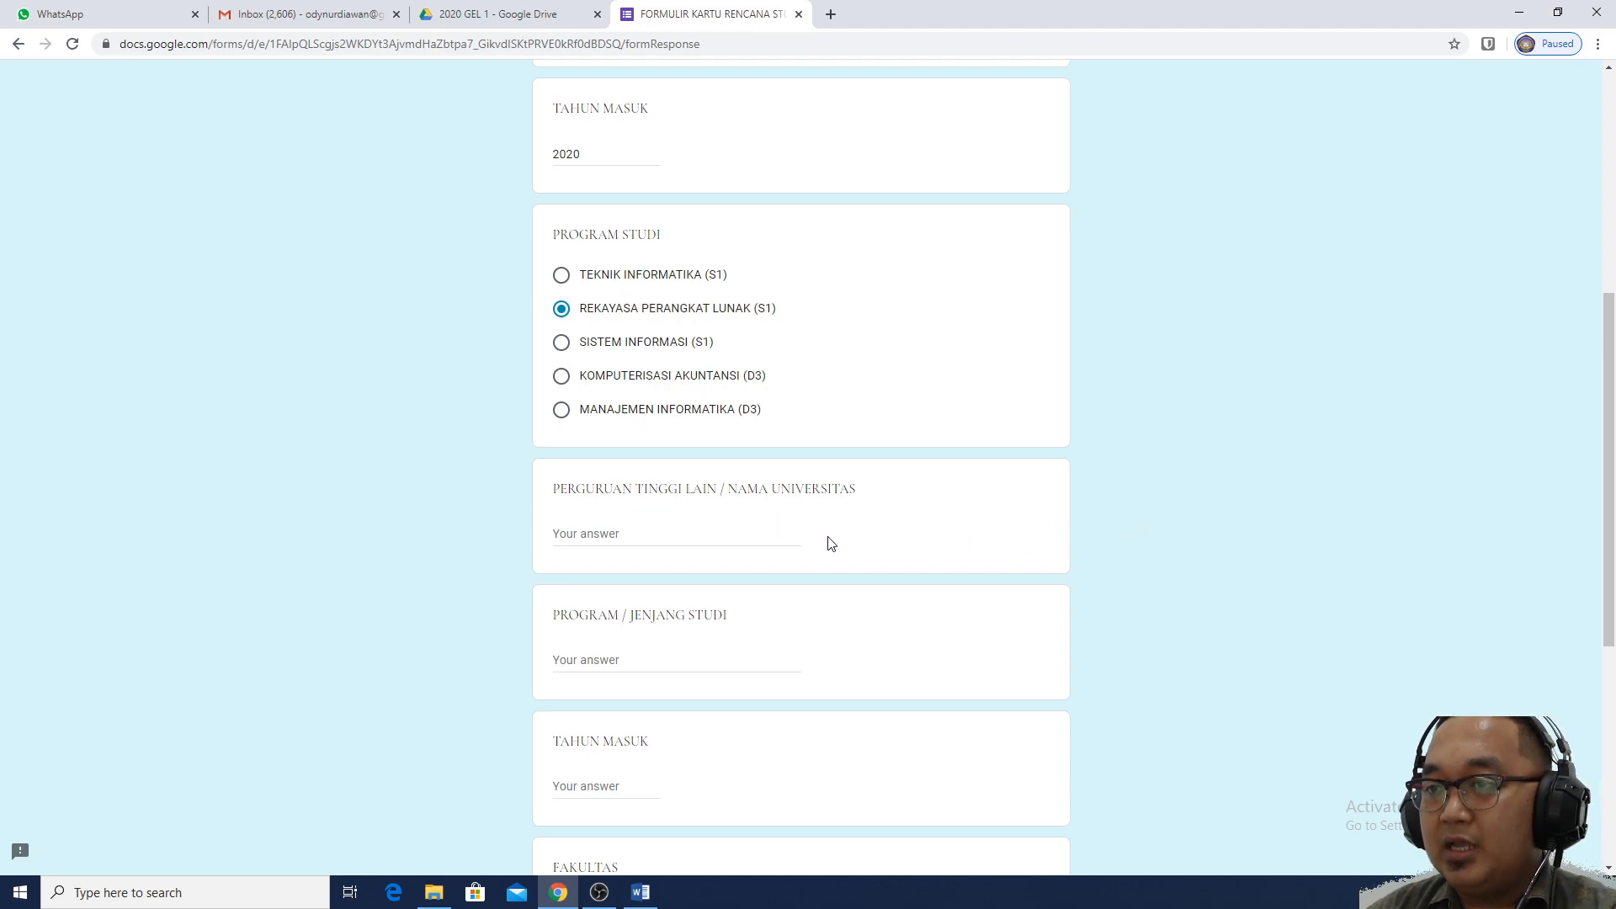
{"action": "left_click", "coordinate": [761, 534]}
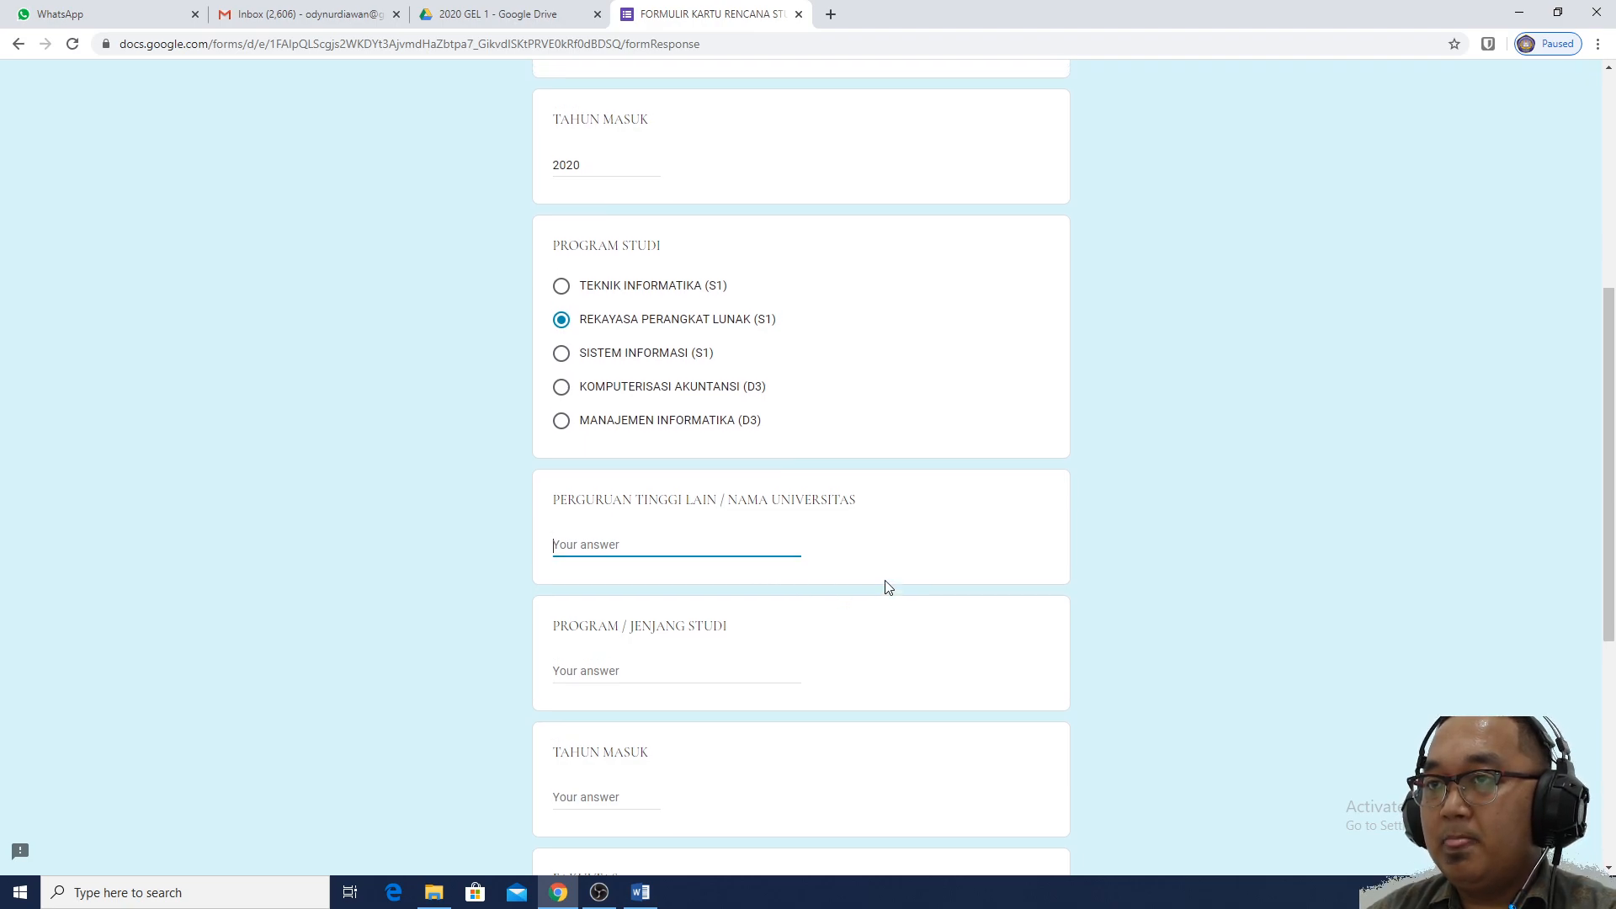
{"action": "scroll", "coordinate": [888, 587], "scroll_direction": "up", "scroll_amount": 2}
{"action": "scroll", "coordinate": [888, 587], "scroll_direction": "down", "scroll_amount": 3}
{"action": "left_click", "coordinate": [706, 573]}
{"action": "scroll", "coordinate": [694, 591], "scroll_direction": "down", "scroll_amount": 4}
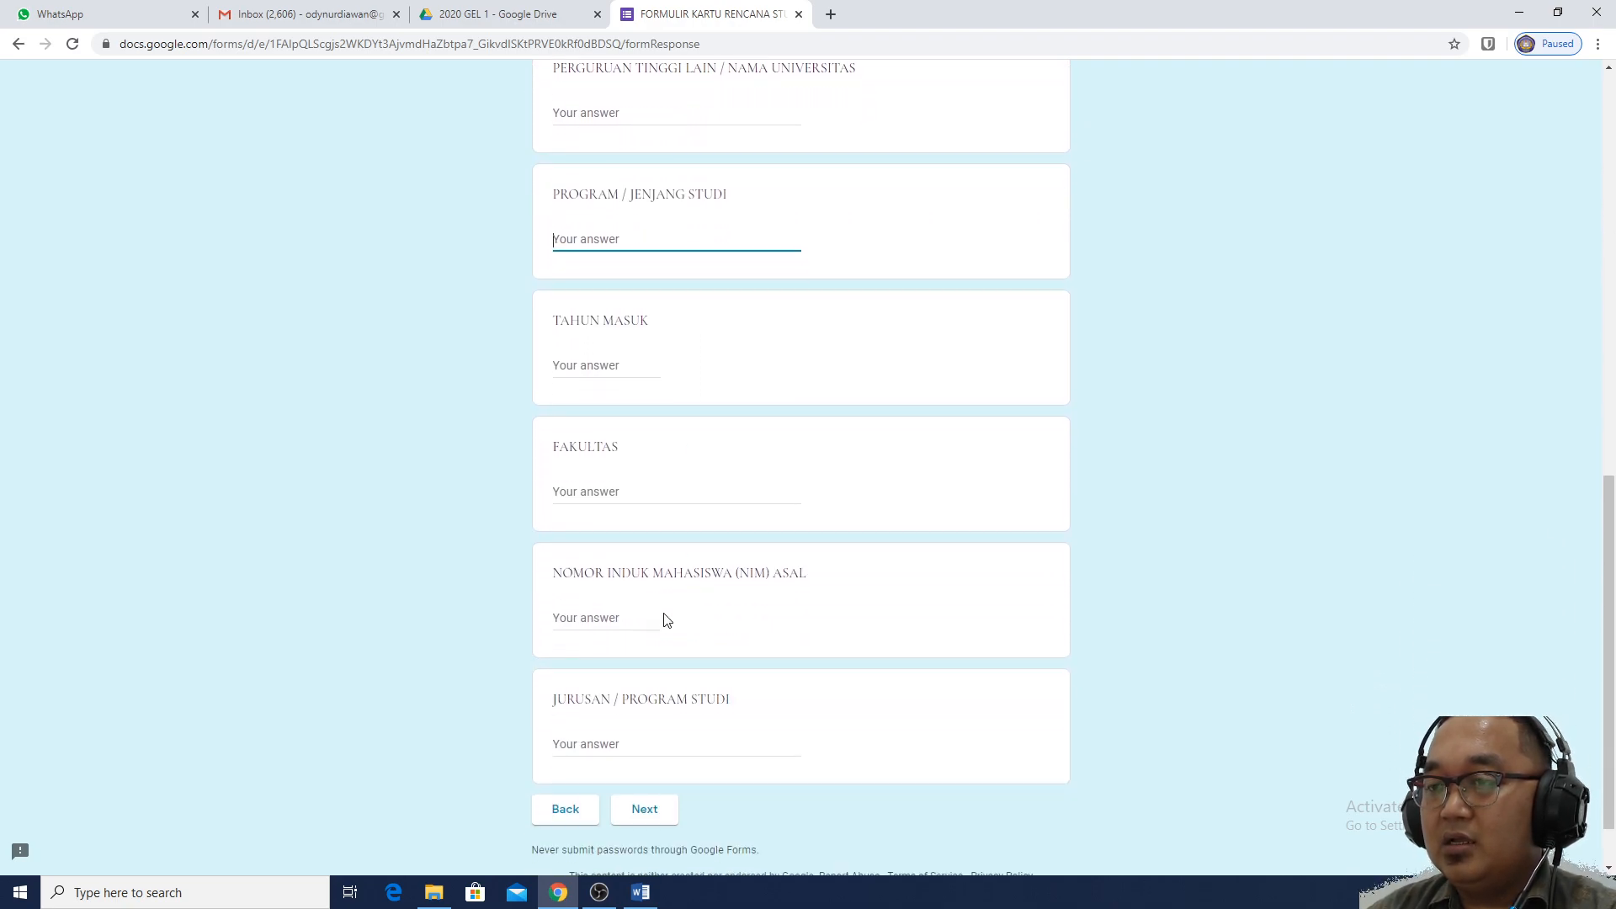
{"action": "left_click", "coordinate": [653, 737]}
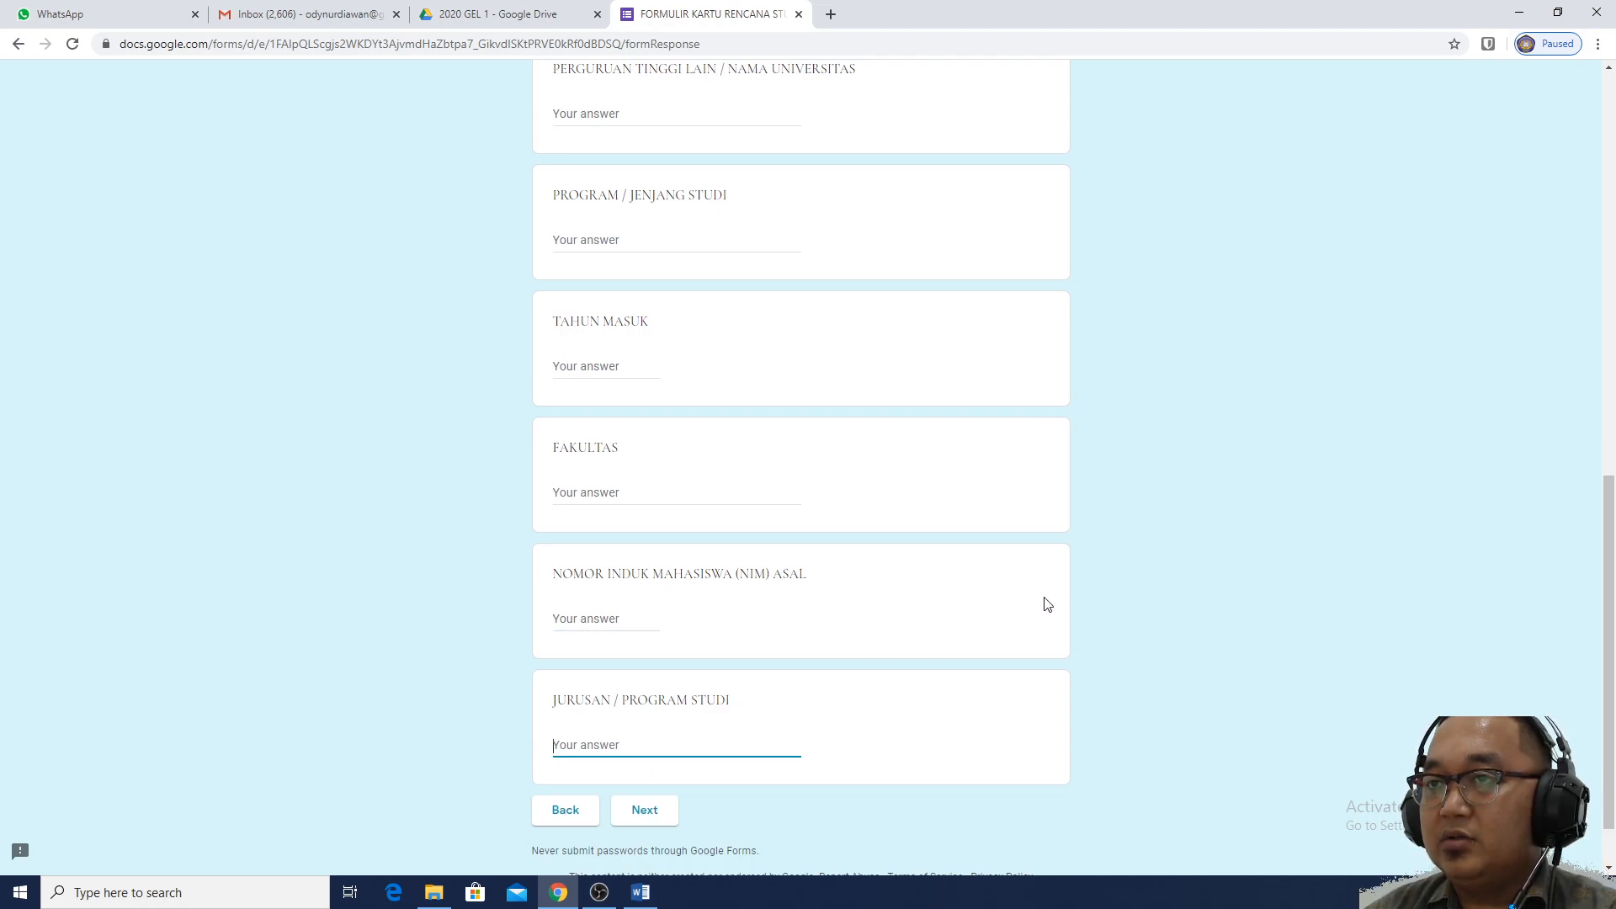
{"action": "scroll", "coordinate": [1047, 604], "scroll_direction": "up", "scroll_amount": 3}
{"action": "scroll", "coordinate": [1047, 604], "scroll_direction": "up", "scroll_amount": 2}
{"action": "scroll", "coordinate": [1048, 604], "scroll_direction": "up", "scroll_amount": 5}
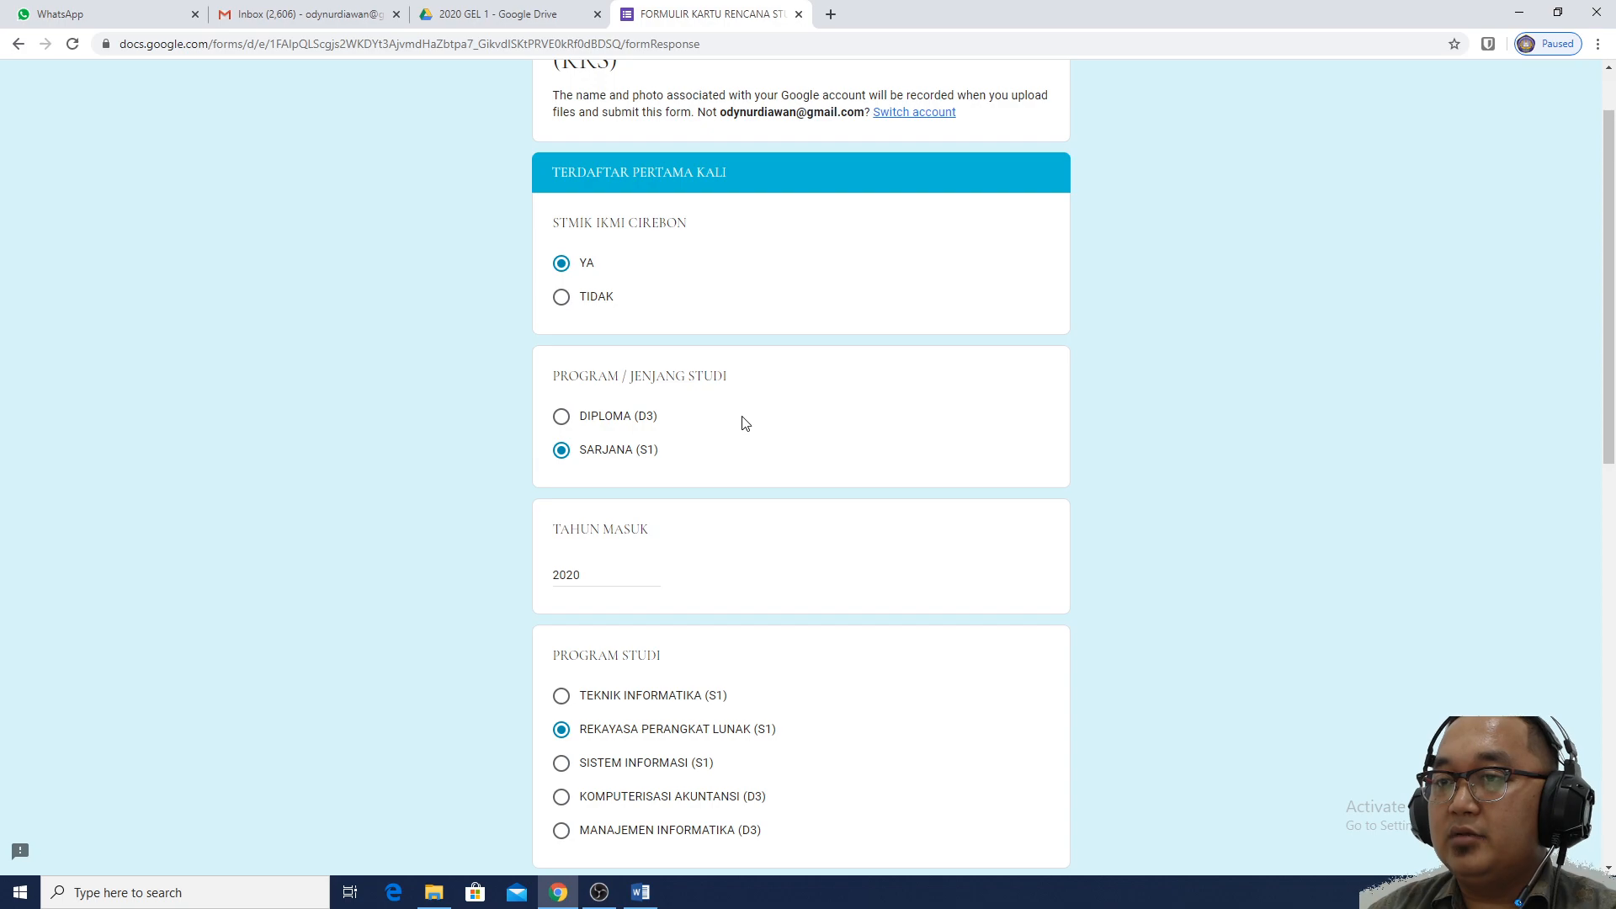
{"action": "scroll", "coordinate": [771, 607], "scroll_direction": "down", "scroll_amount": 2}
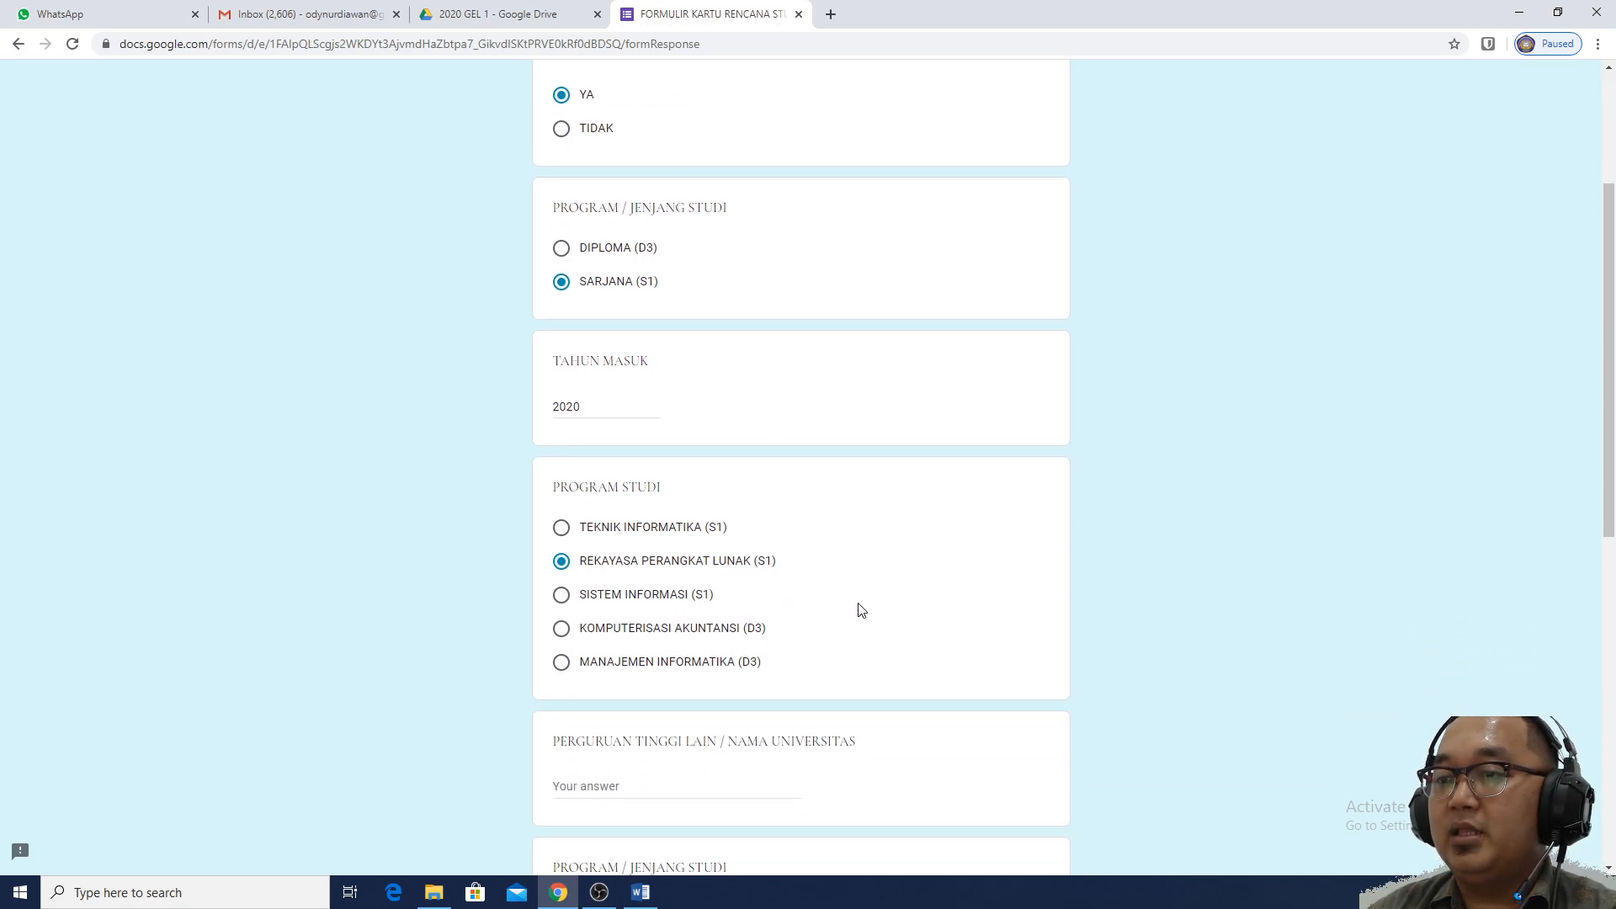
{"action": "scroll", "coordinate": [1093, 703], "scroll_direction": "down", "scroll_amount": 3}
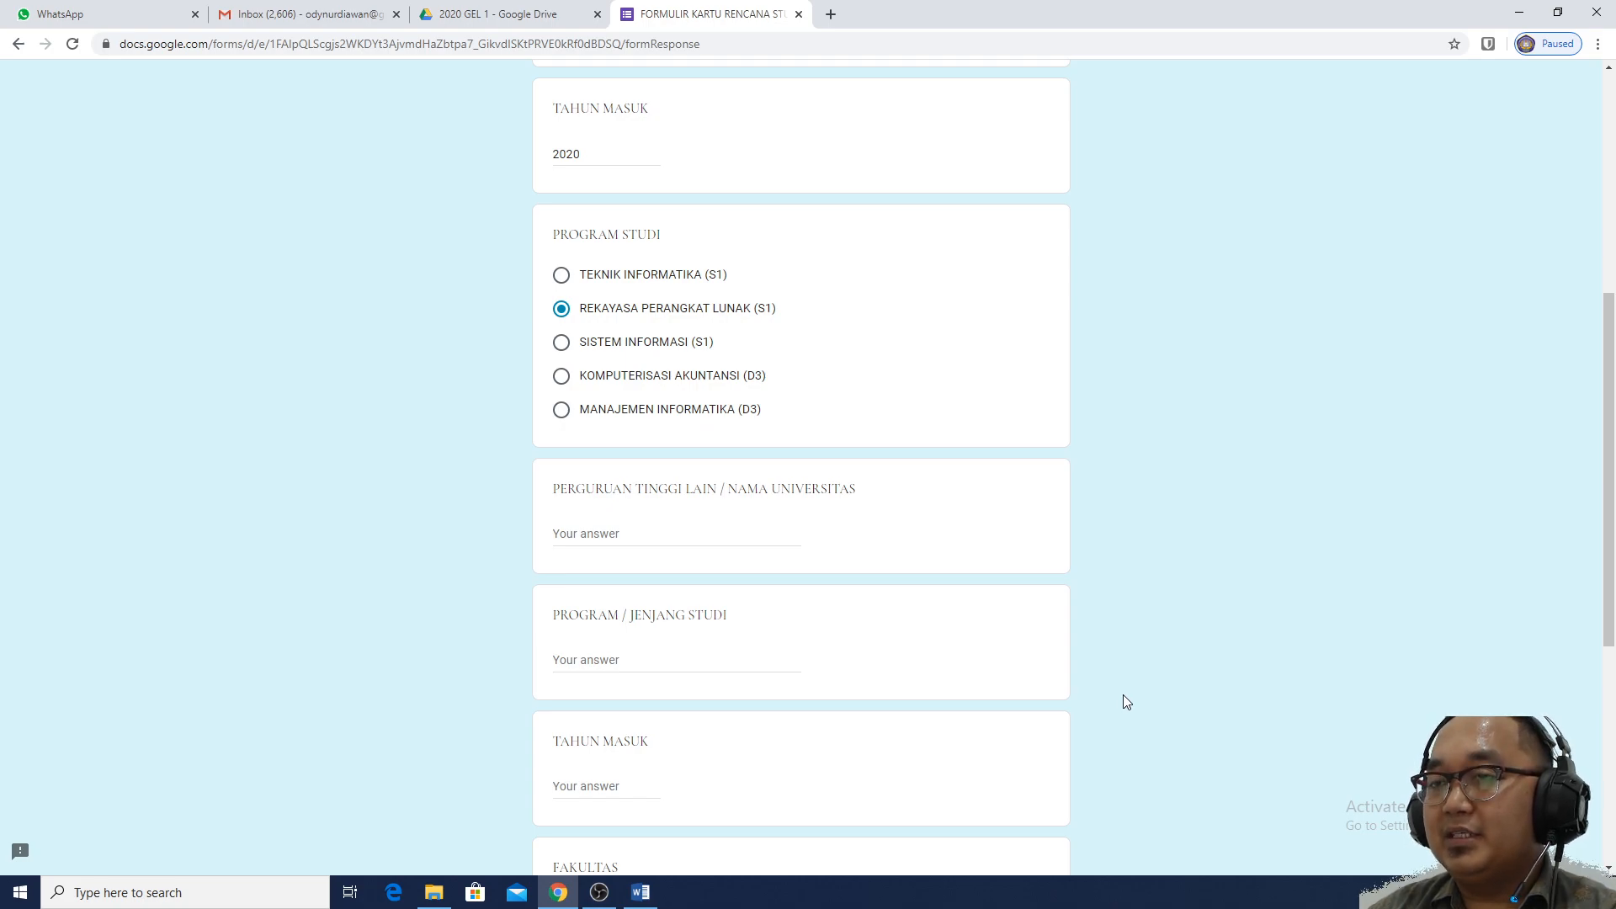
{"action": "scroll", "coordinate": [1122, 695], "scroll_direction": "up", "scroll_amount": 5}
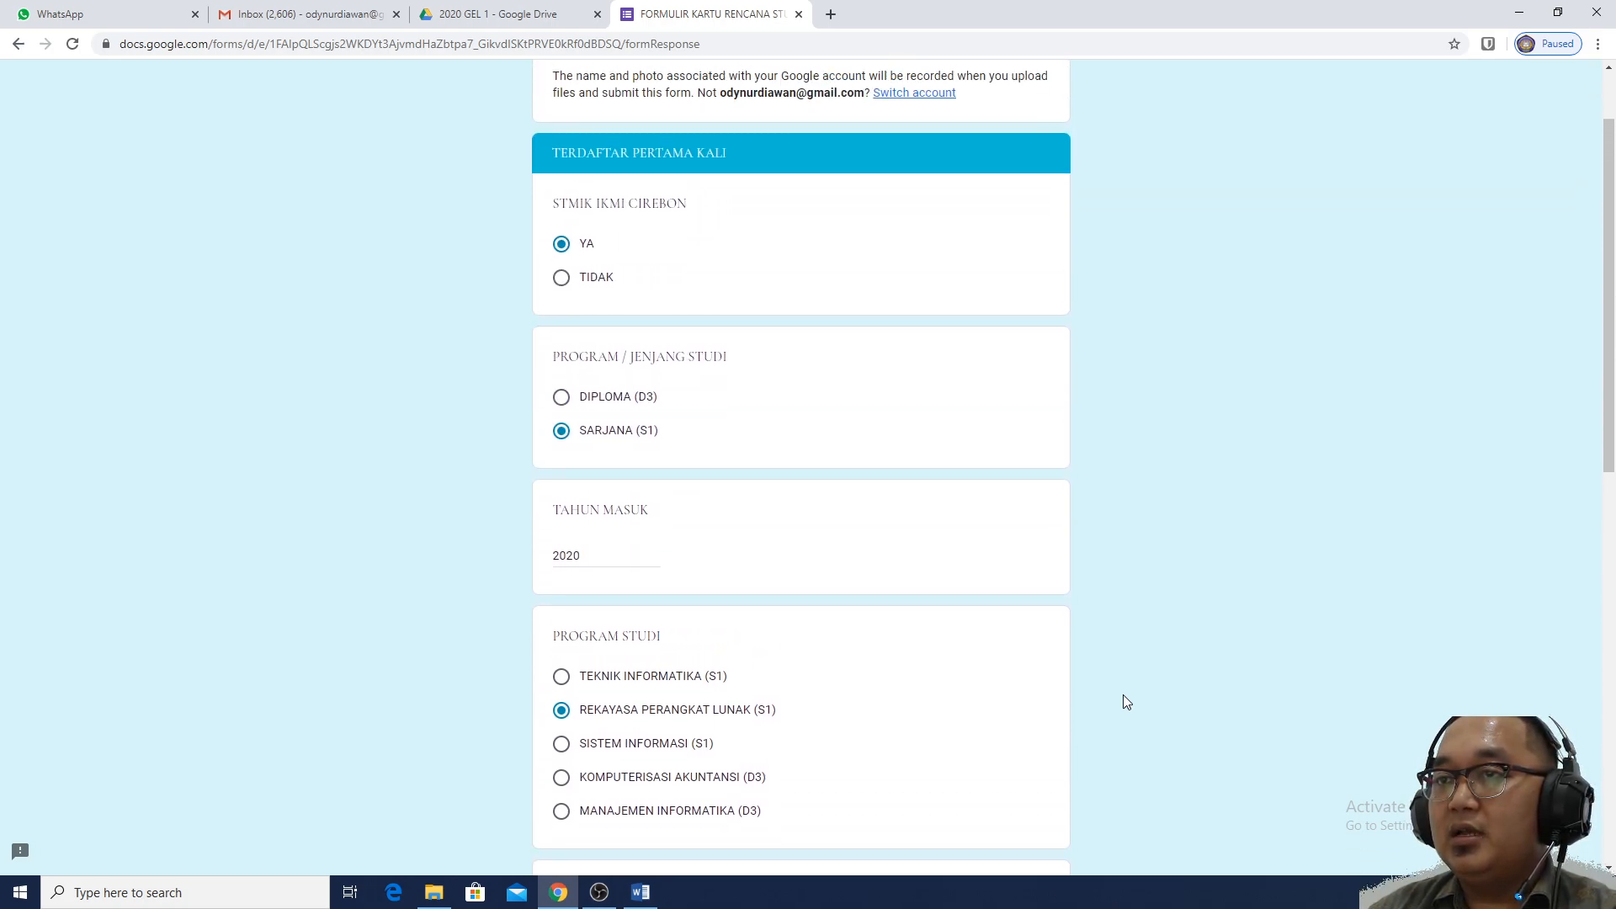
{"action": "scroll", "coordinate": [1126, 701], "scroll_direction": "up", "scroll_amount": 2}
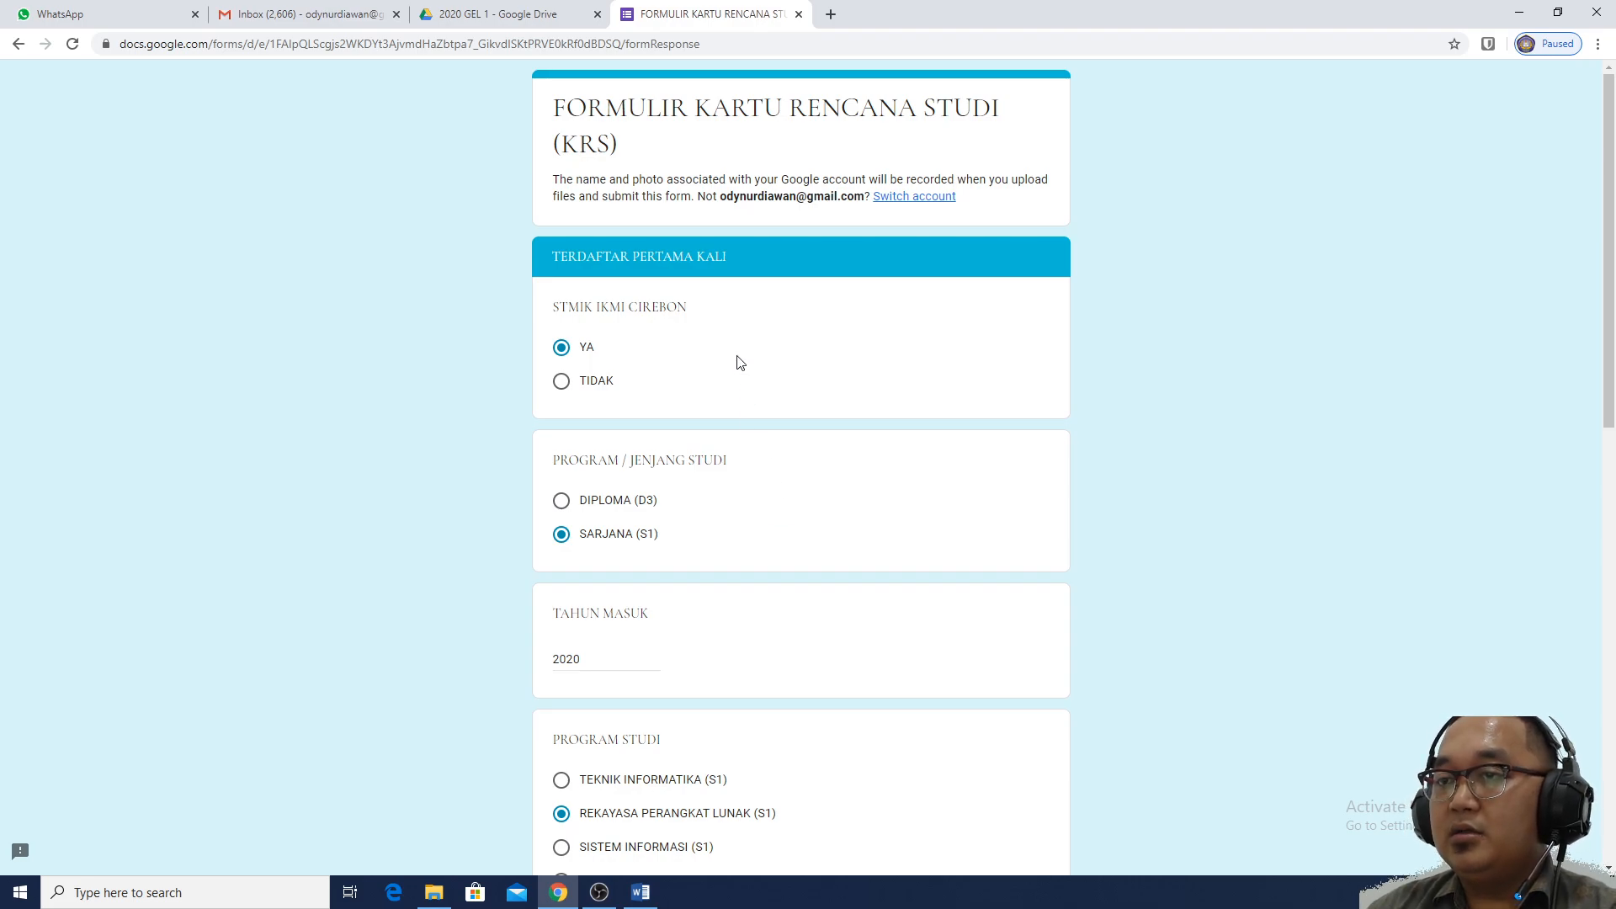
{"action": "scroll", "coordinate": [743, 446], "scroll_direction": "down", "scroll_amount": 4}
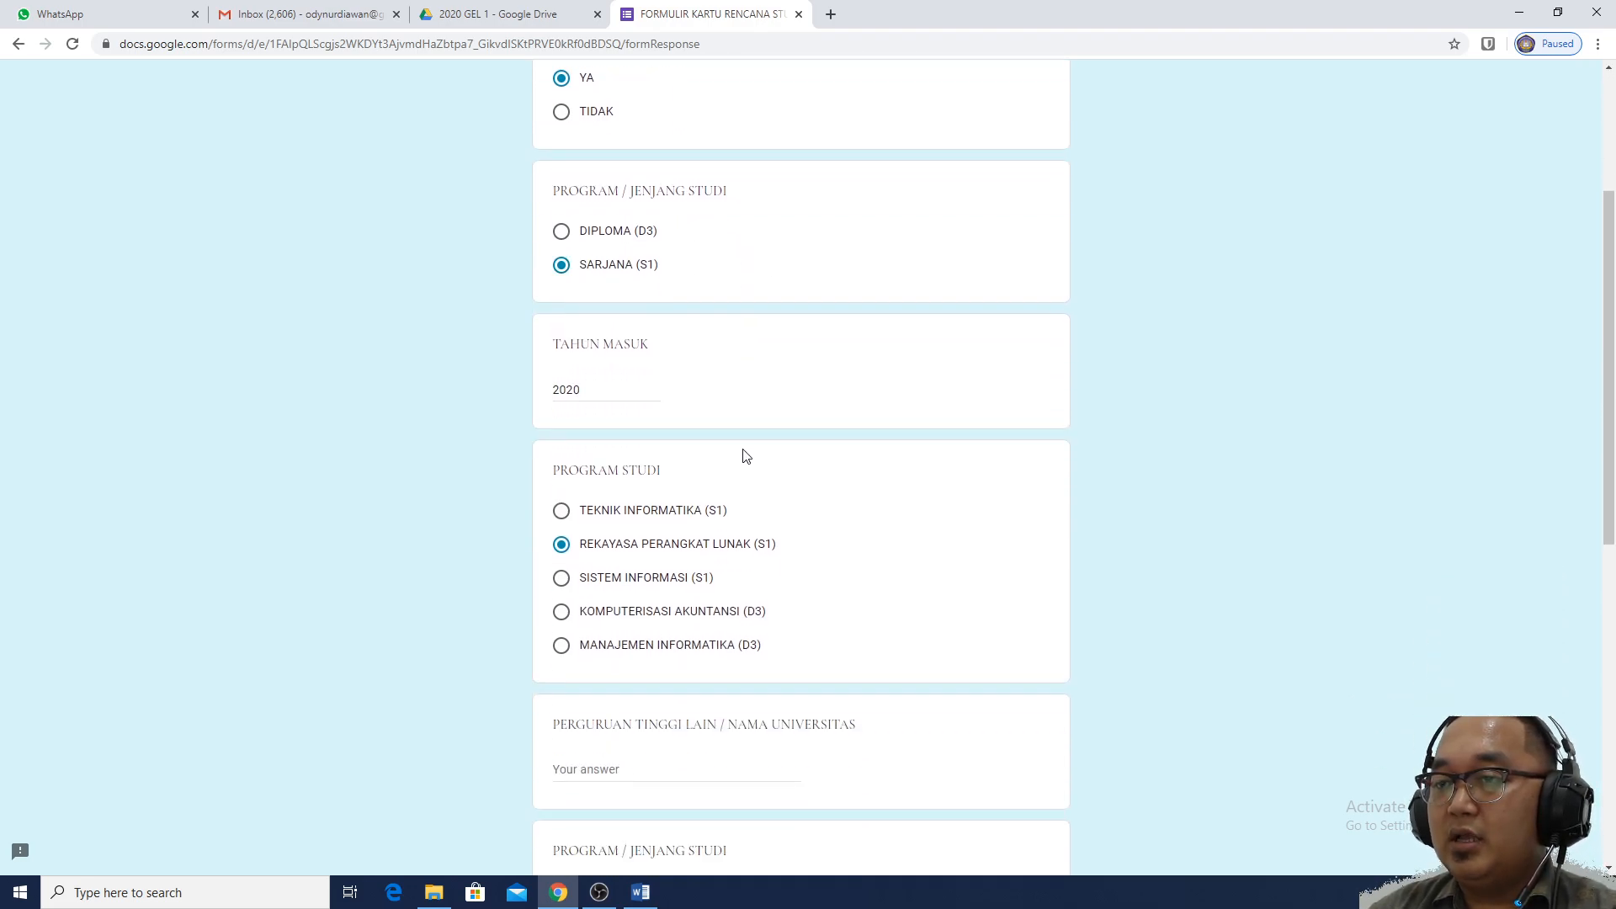
{"action": "scroll", "coordinate": [743, 457], "scroll_direction": "down", "scroll_amount": 8}
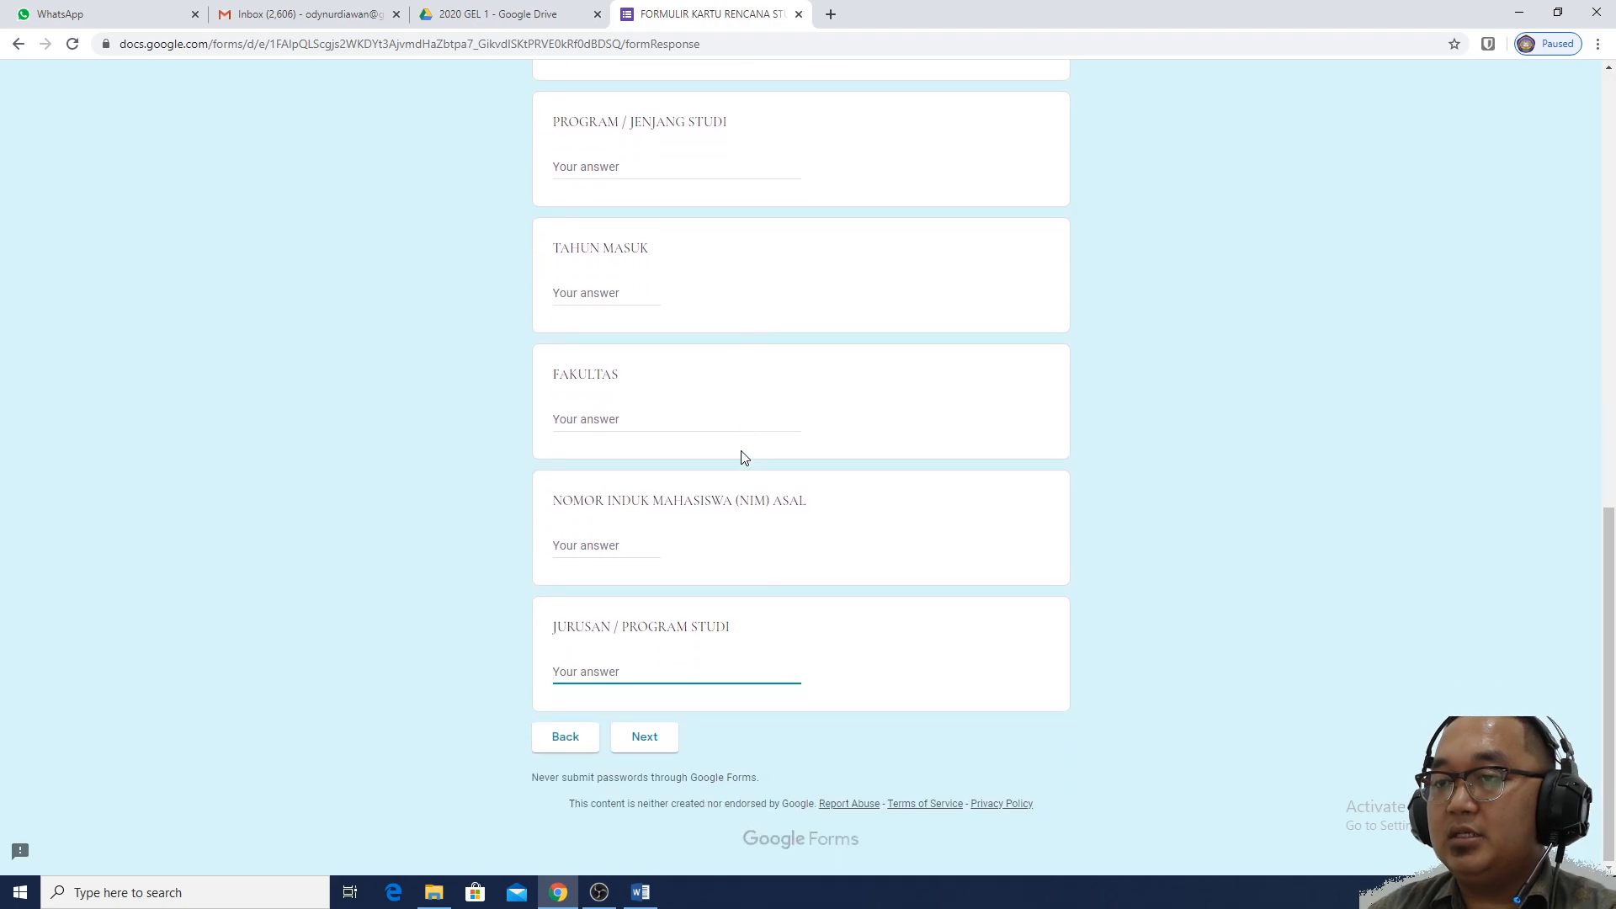
Leave Nama Instansi, Jabatan and Alamat Perusahaan blank on RIWAYAT BEKERJA and continue to AKOMODASI
{"action": "left_click", "coordinate": [659, 747]}
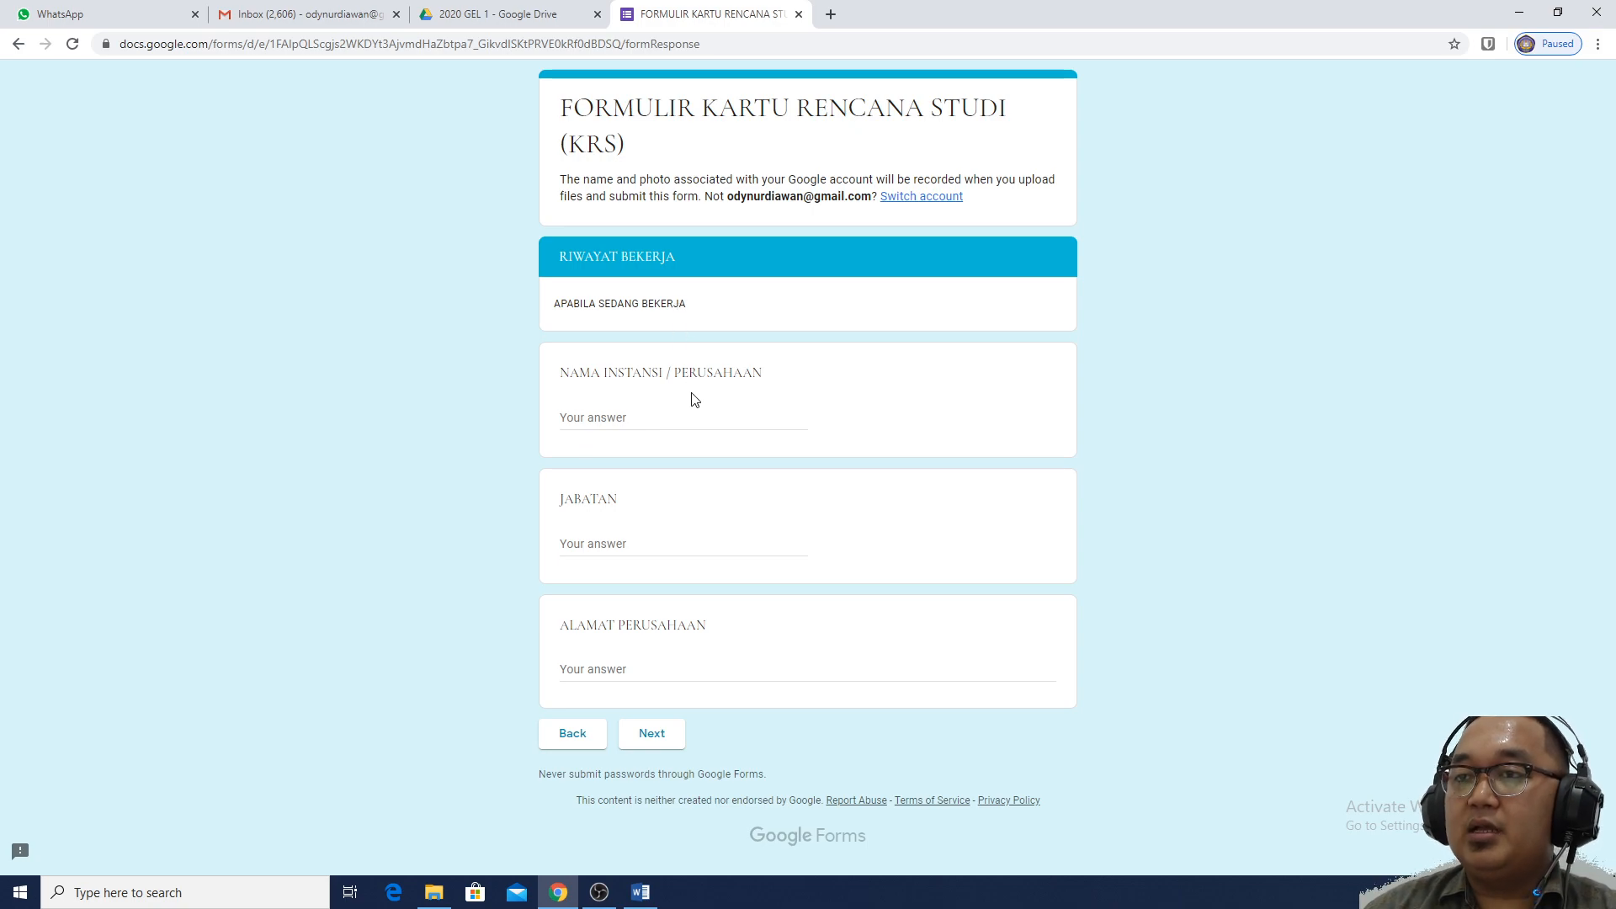
{"action": "left_click", "coordinate": [699, 422]}
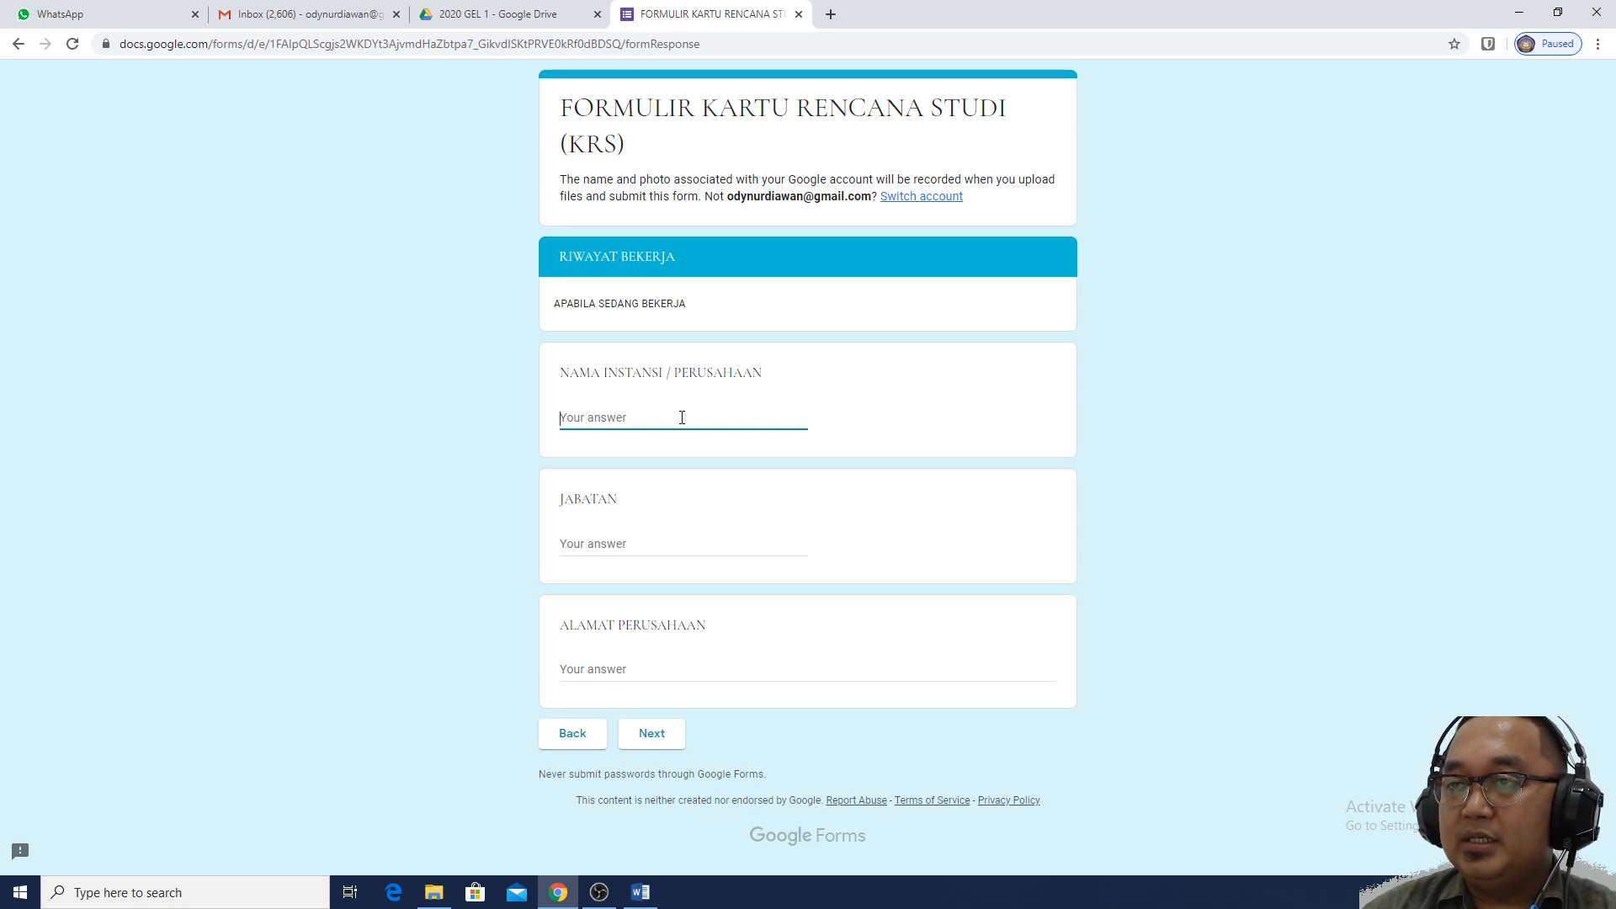
{"action": "left_click", "coordinate": [695, 546]}
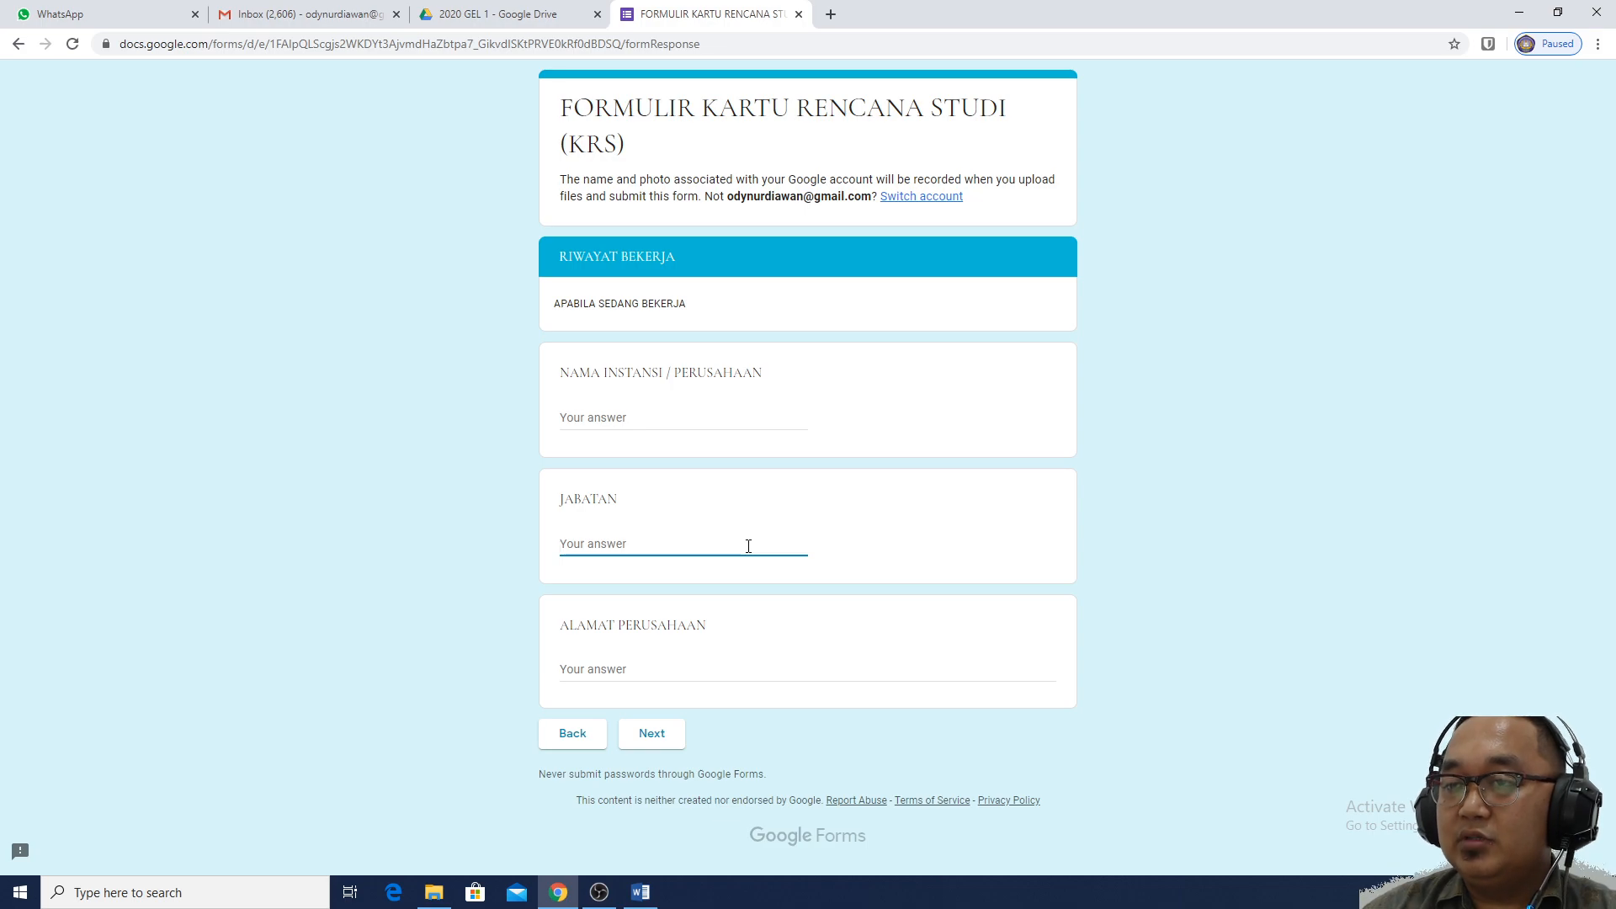
{"action": "left_click", "coordinate": [711, 668]}
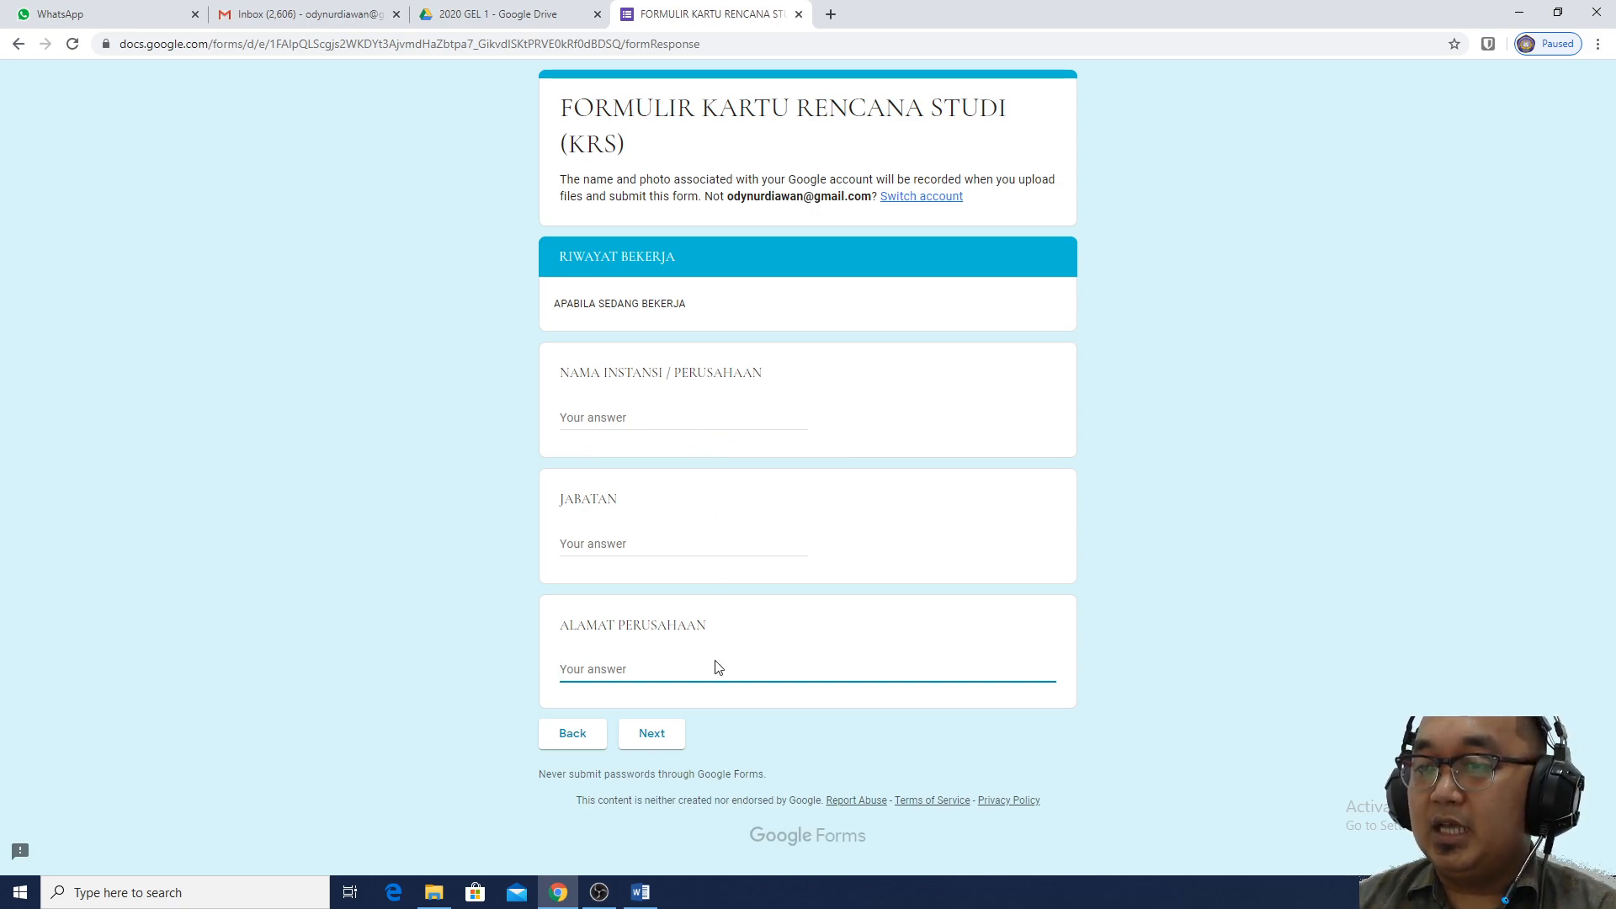
{"action": "left_click", "coordinate": [665, 734]}
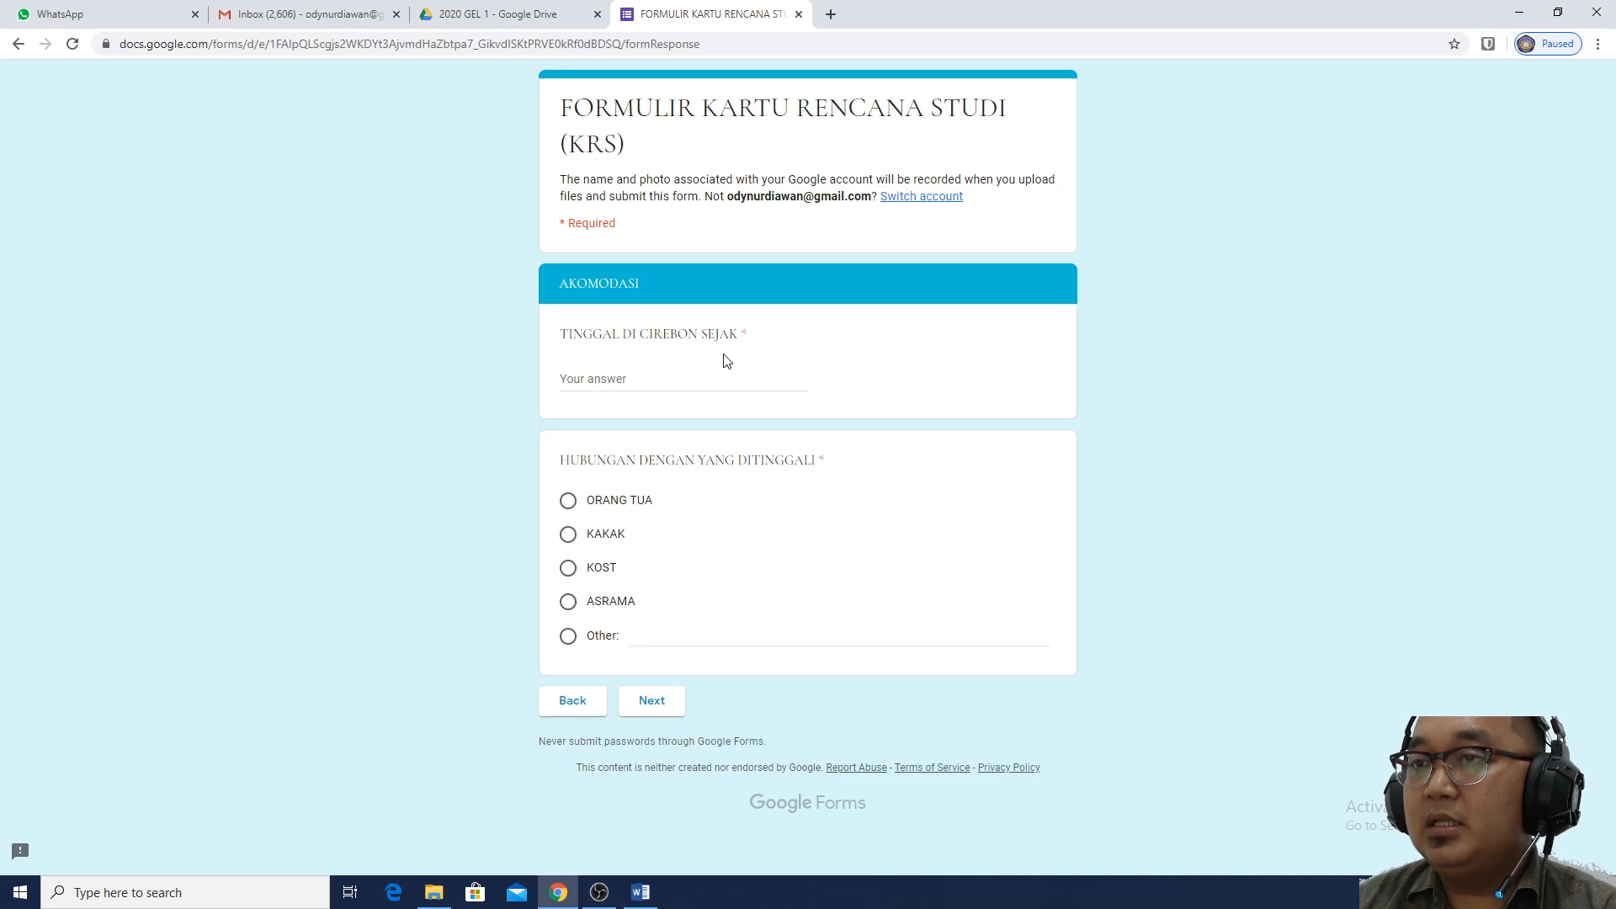
Enter 2020 as the year living in Cirebon since and choose ORANG TUA as who they live with
{"action": "left_click", "coordinate": [726, 385]}
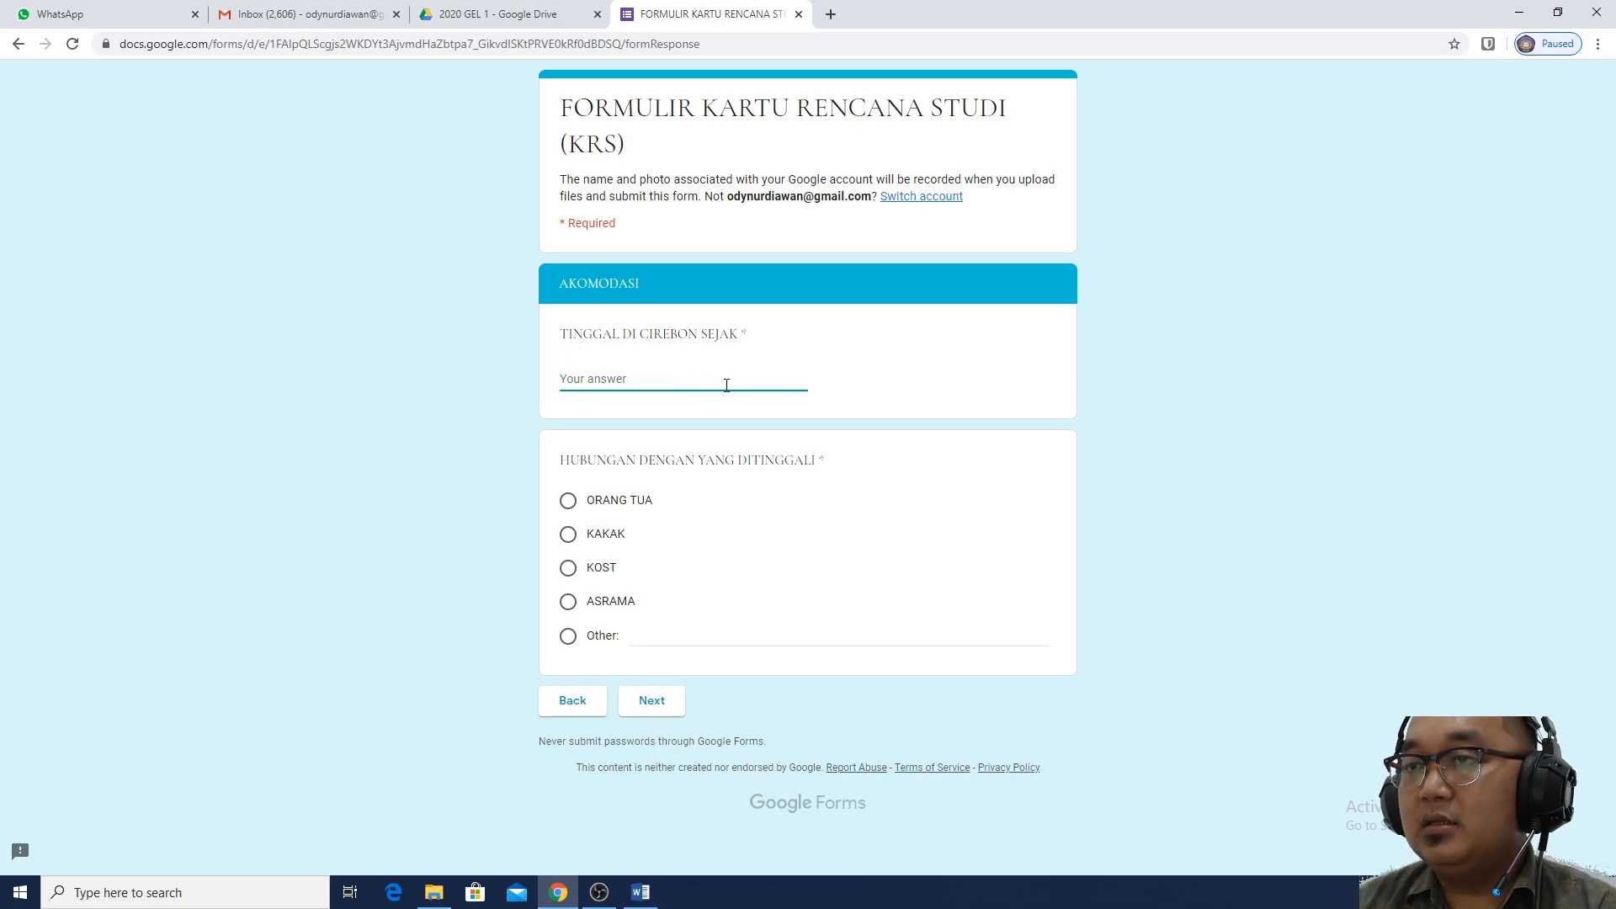
{"action": "type", "text": "2020"}
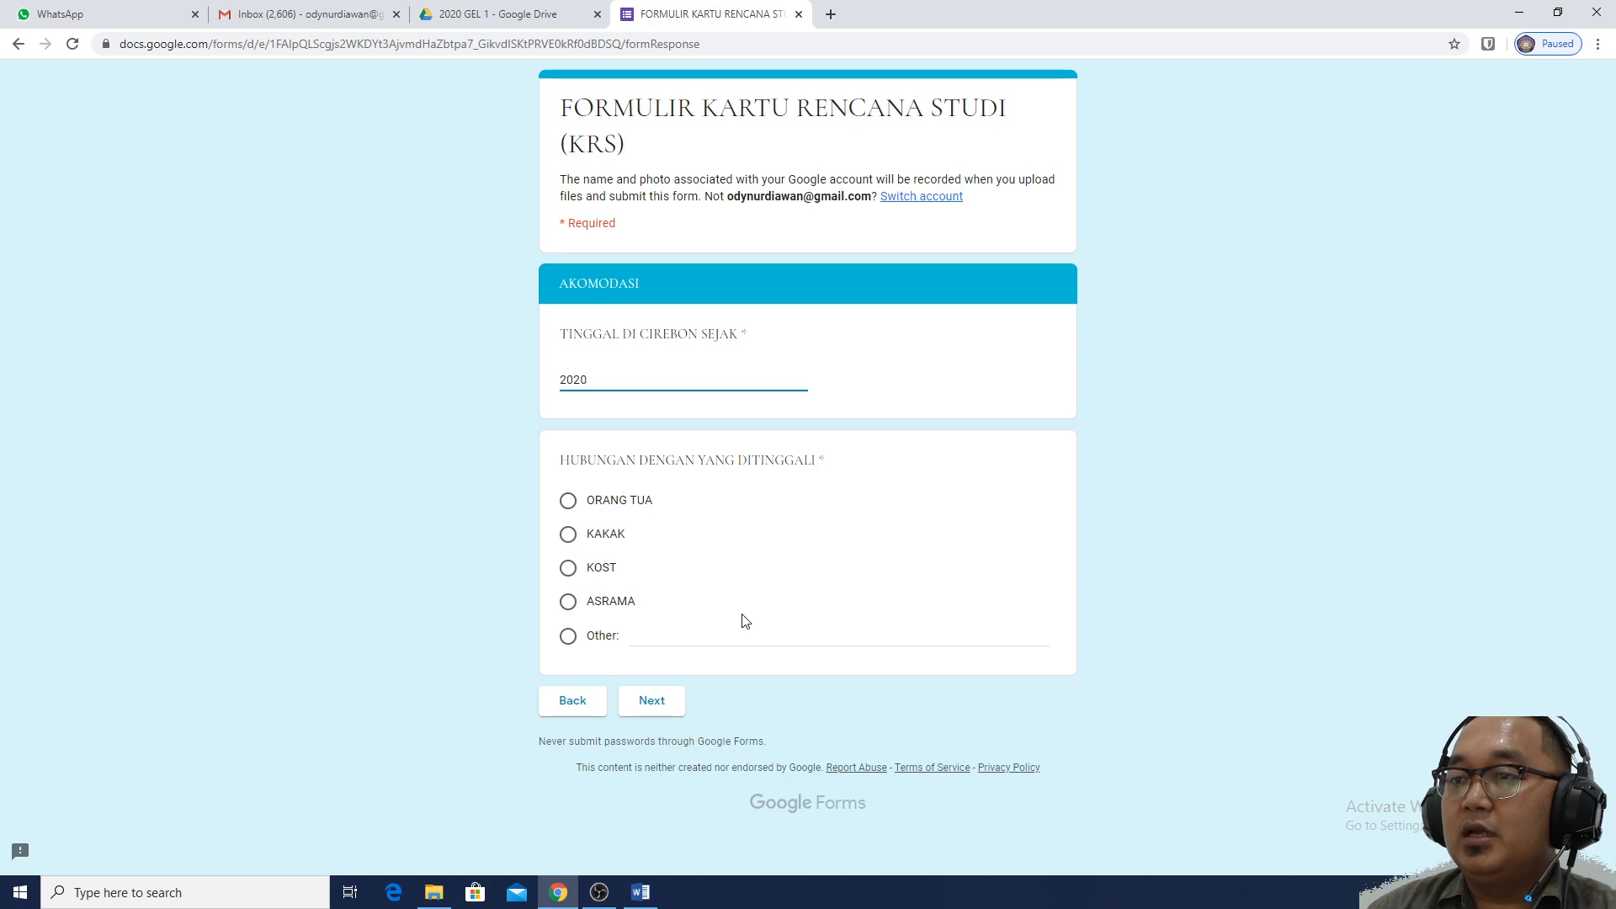
{"action": "left_click", "coordinate": [612, 508]}
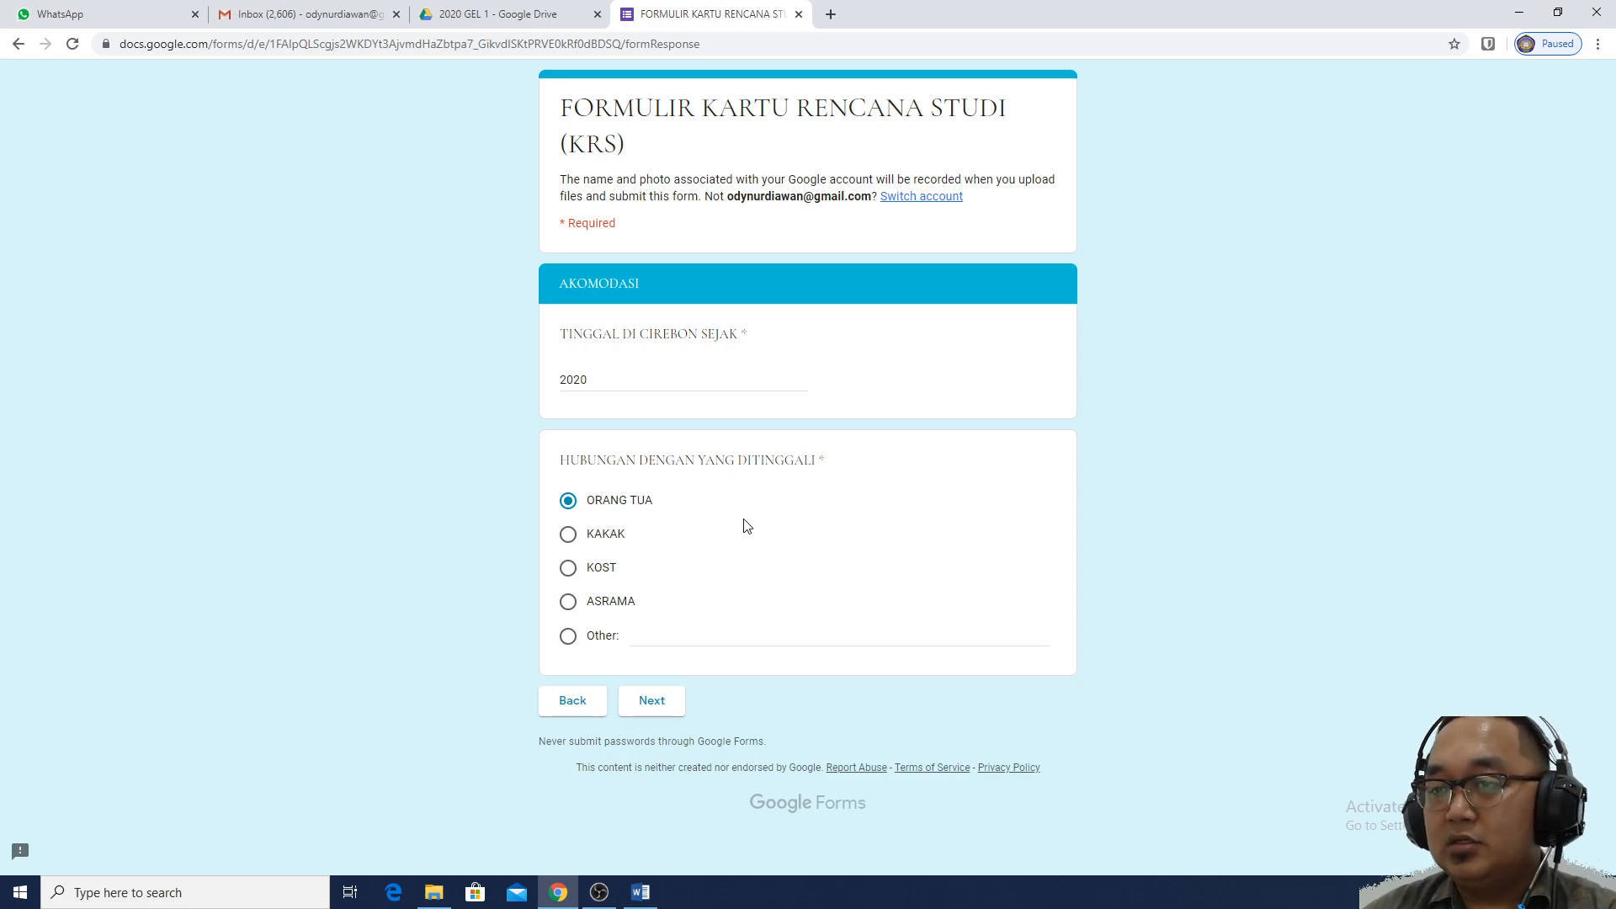
On the ORANG TUA / WALI page, enter the parent's name and paste their address
{"action": "left_click", "coordinate": [653, 701]}
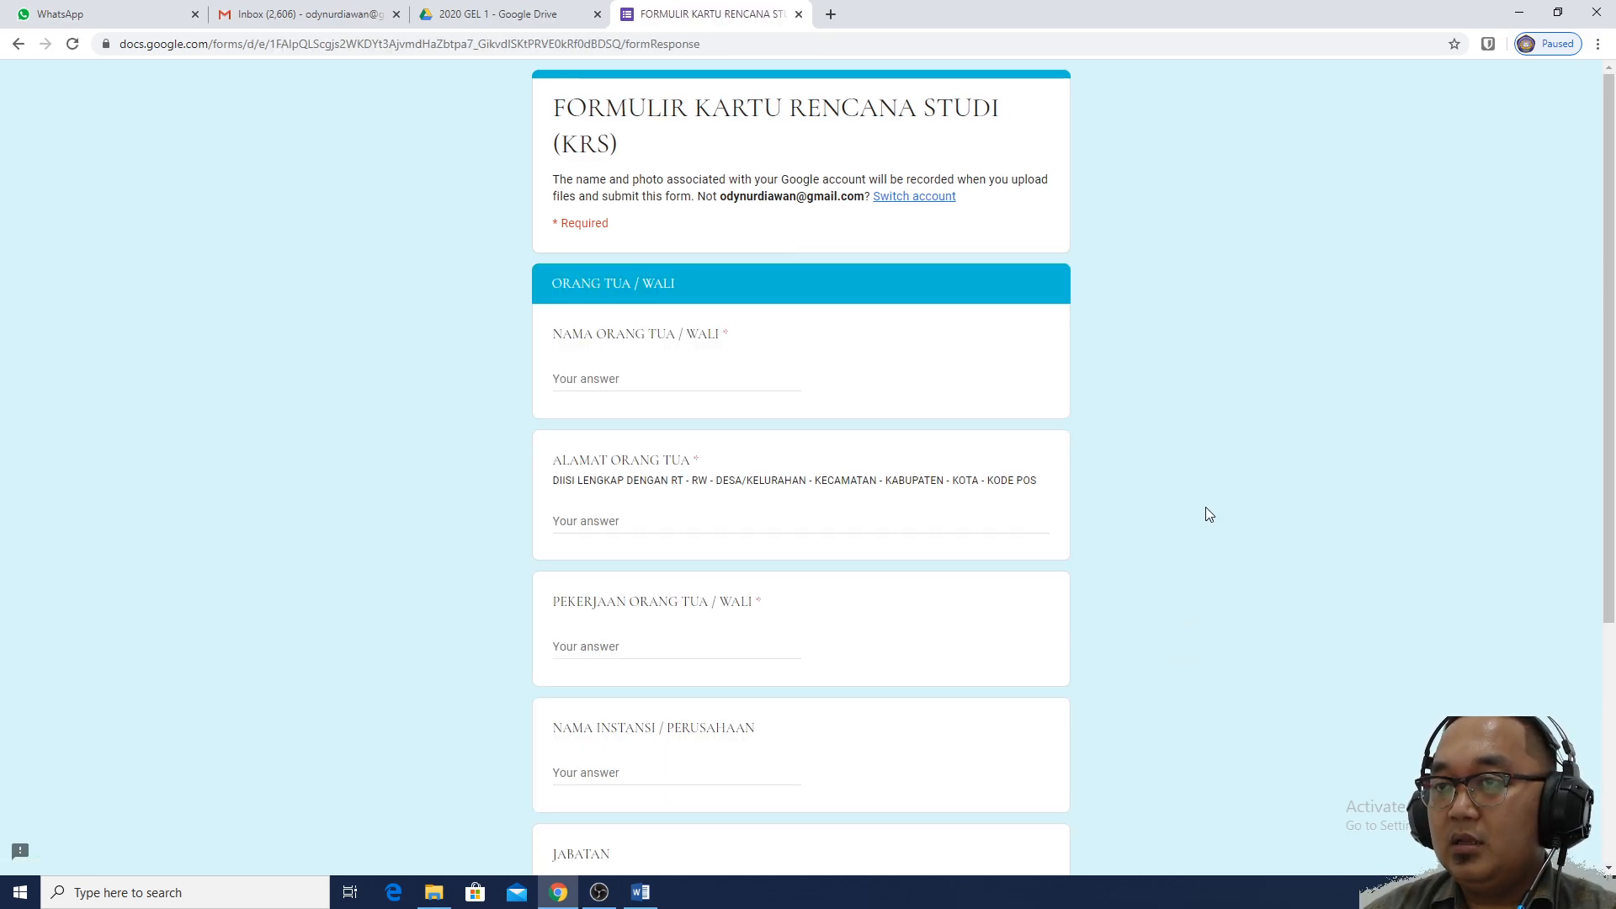
{"action": "left_click", "coordinate": [635, 386]}
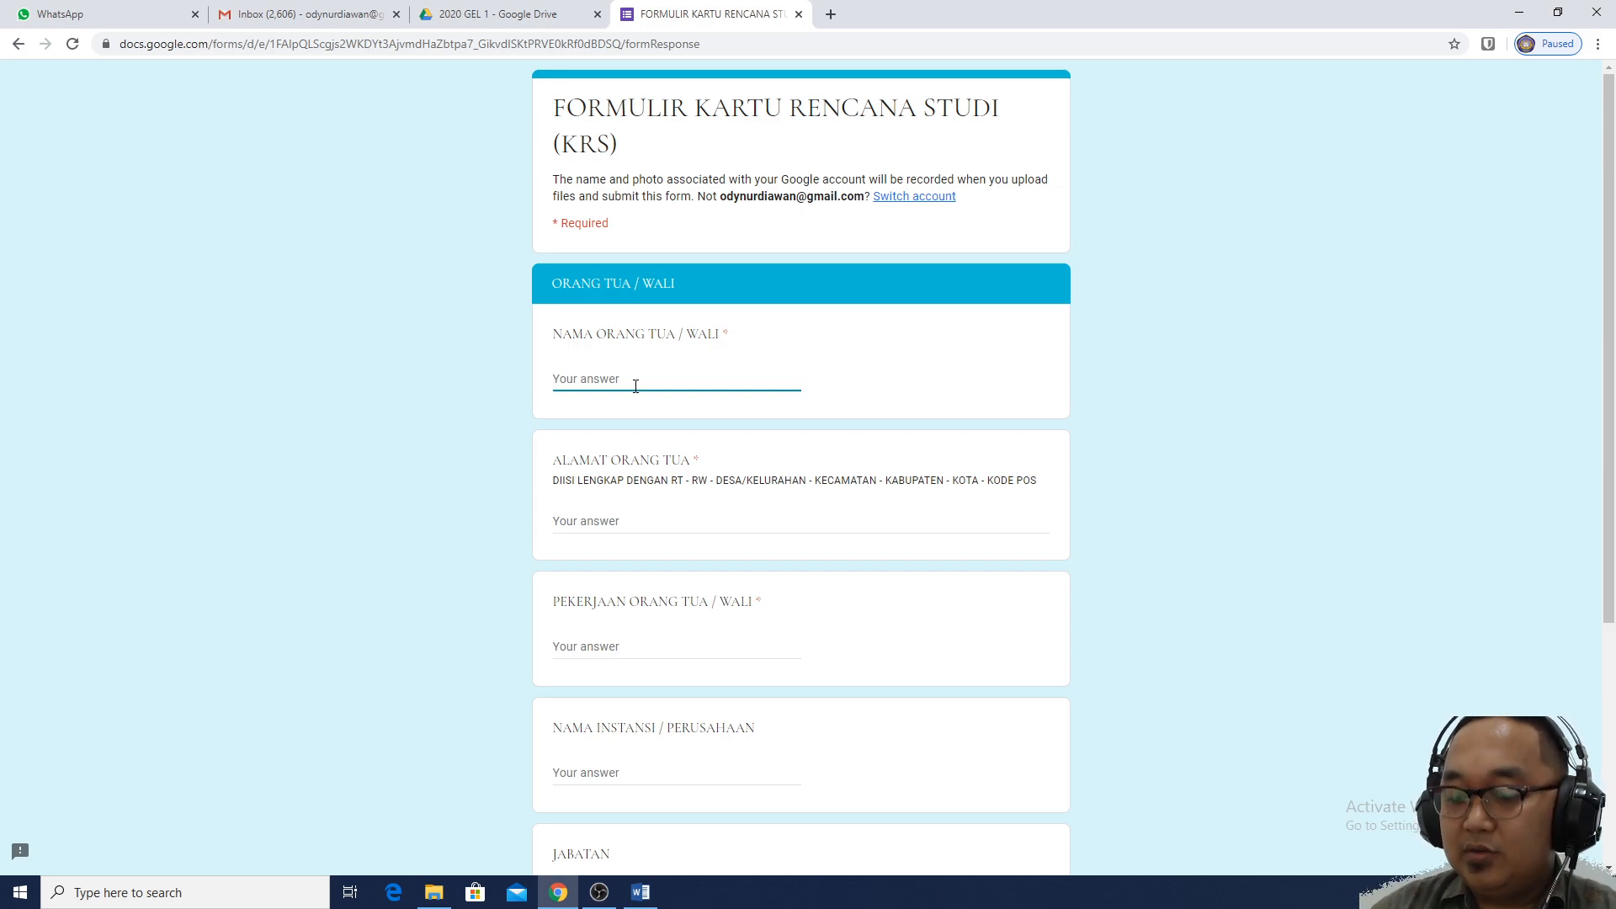
{"action": "left_click", "coordinate": [636, 524]}
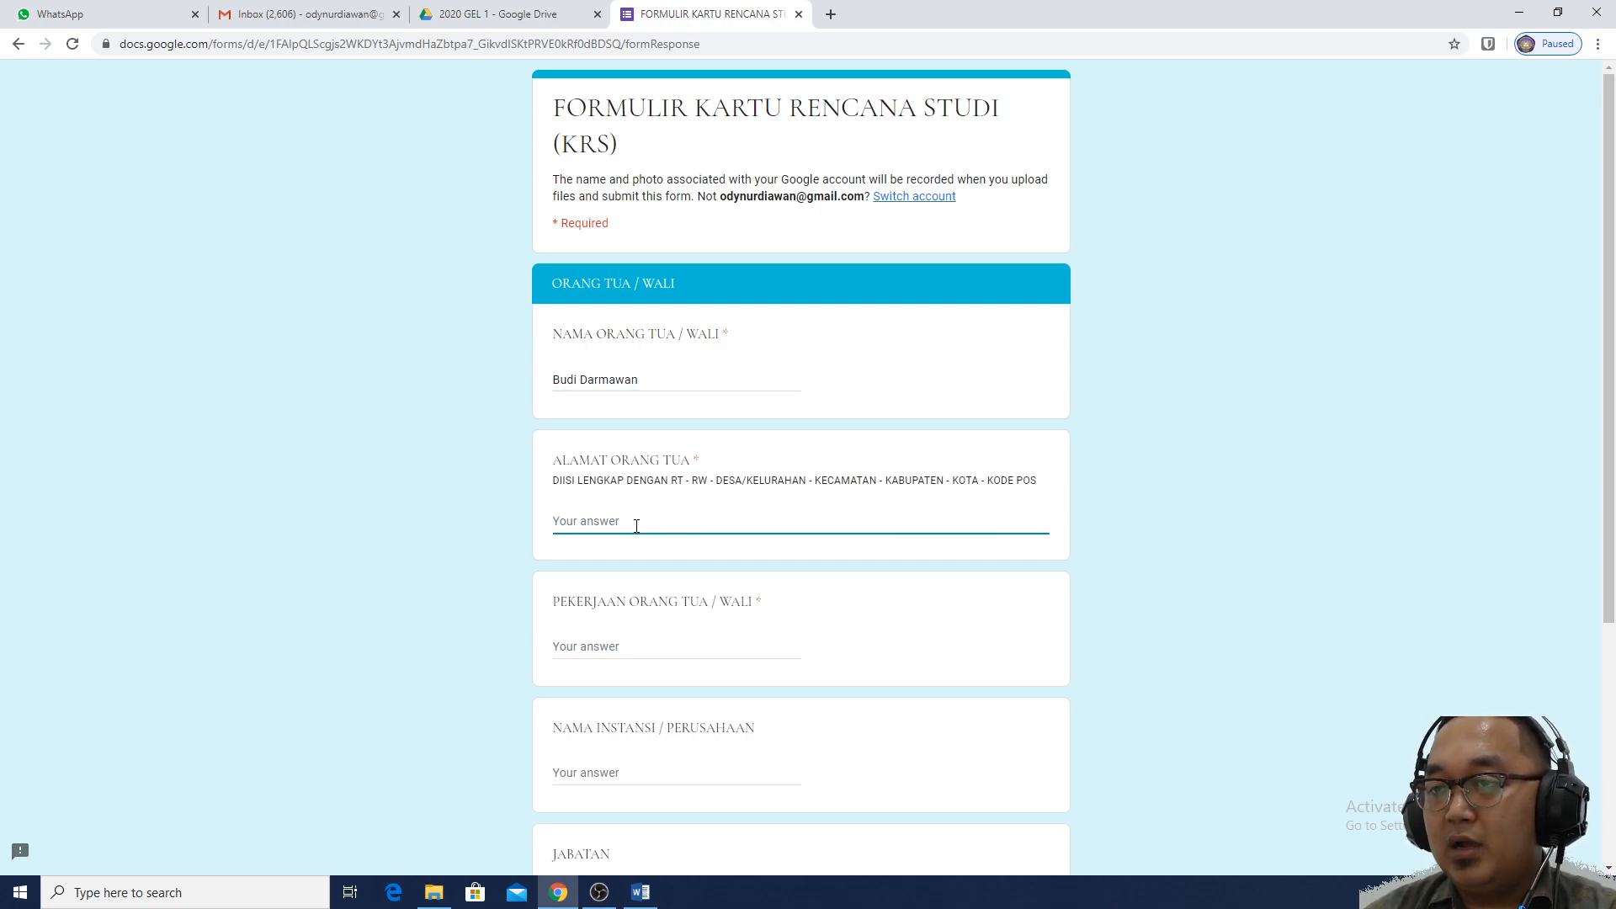
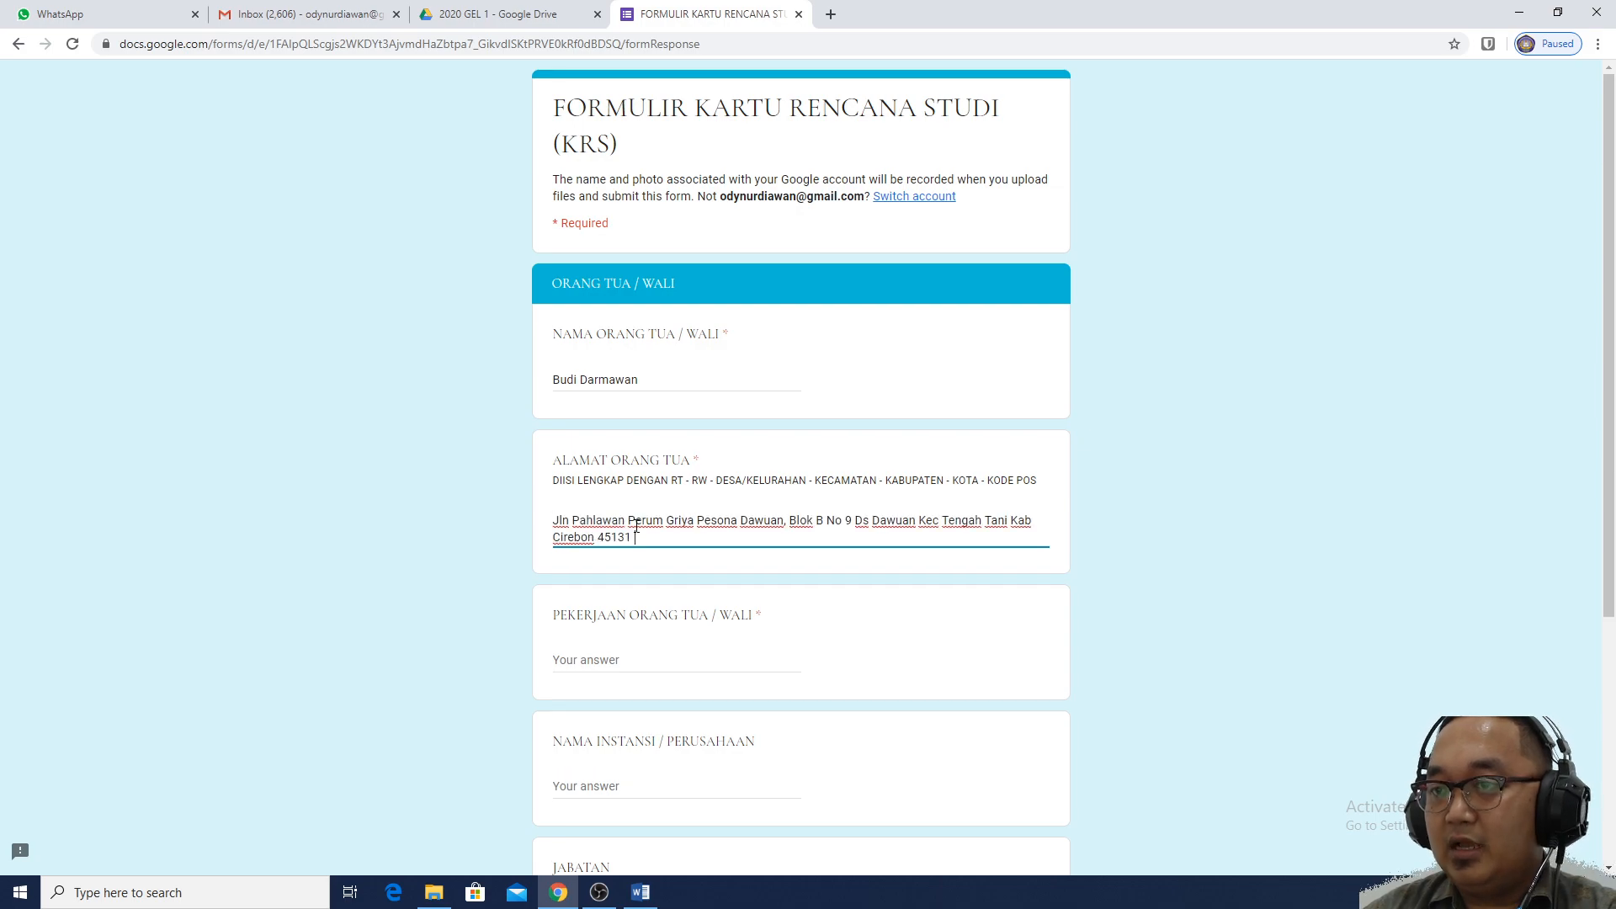
{"action": "scroll", "coordinate": [636, 526], "scroll_direction": "down", "scroll_amount": 2}
Give the parent's occupation as PNS at company Dinas Pendidikan
{"action": "left_click", "coordinate": [634, 500]}
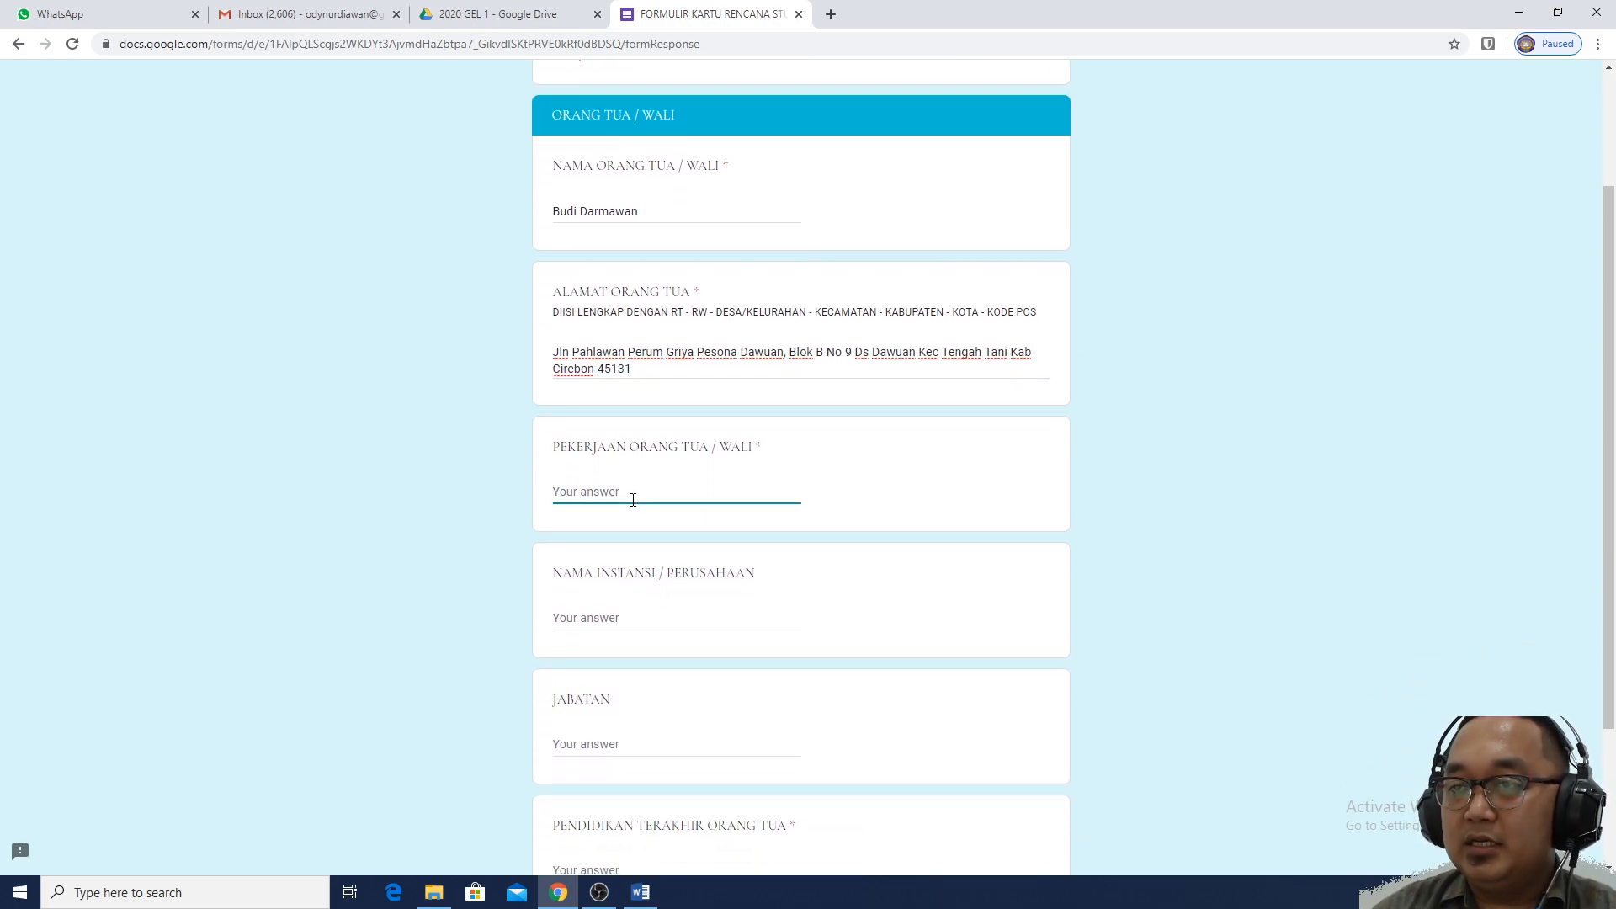
{"action": "type", "text": "PNS"}
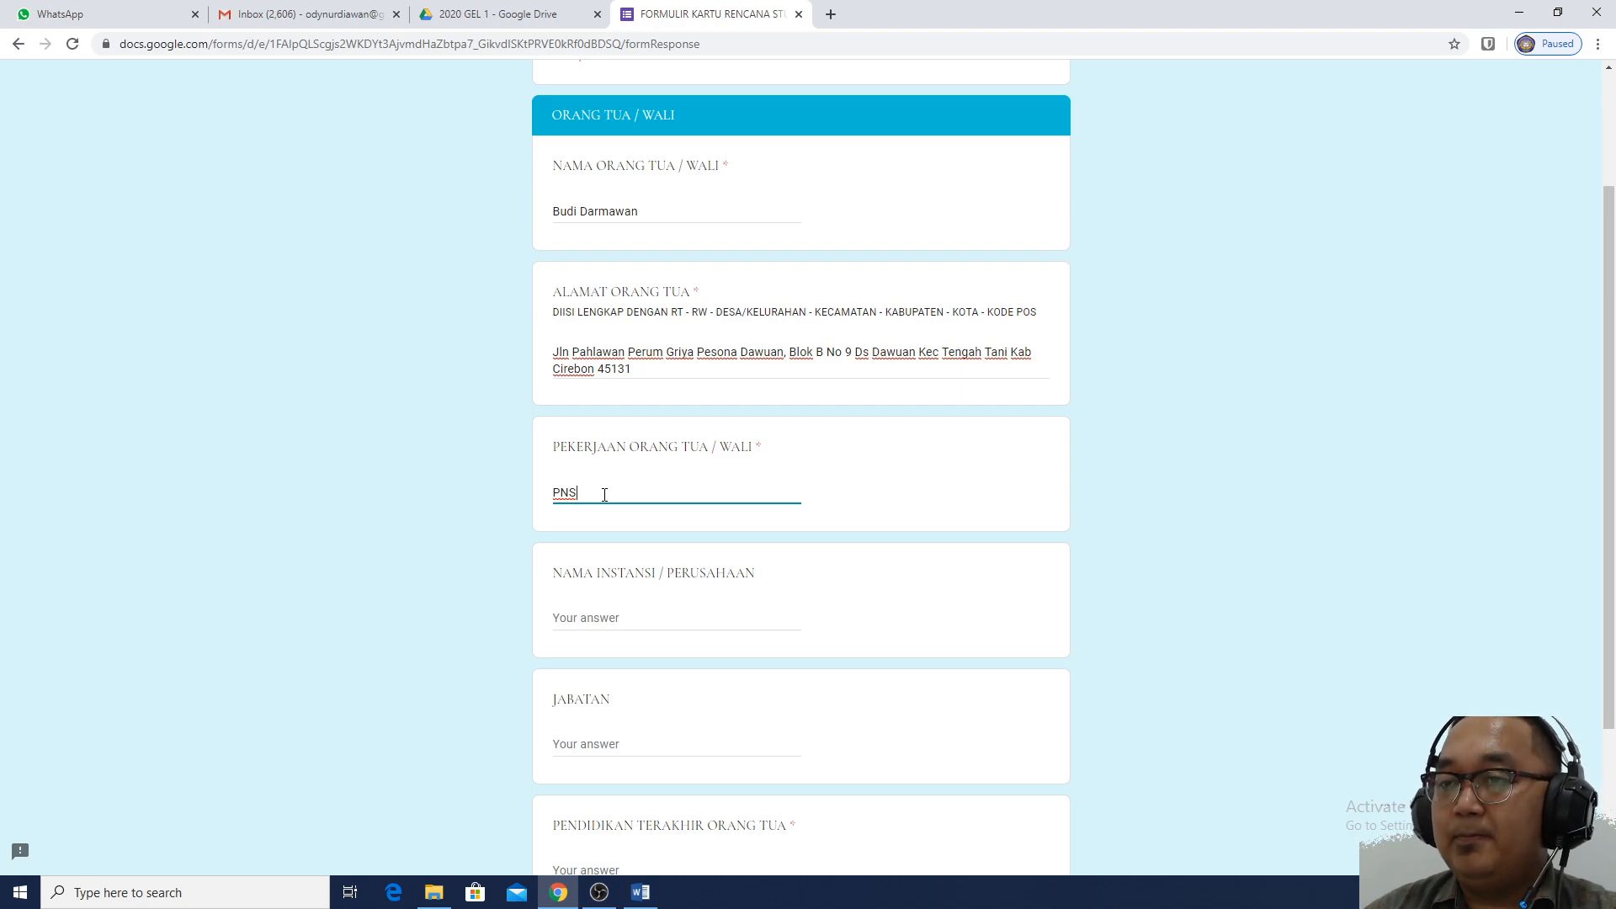
{"action": "left_click", "coordinate": [633, 623]}
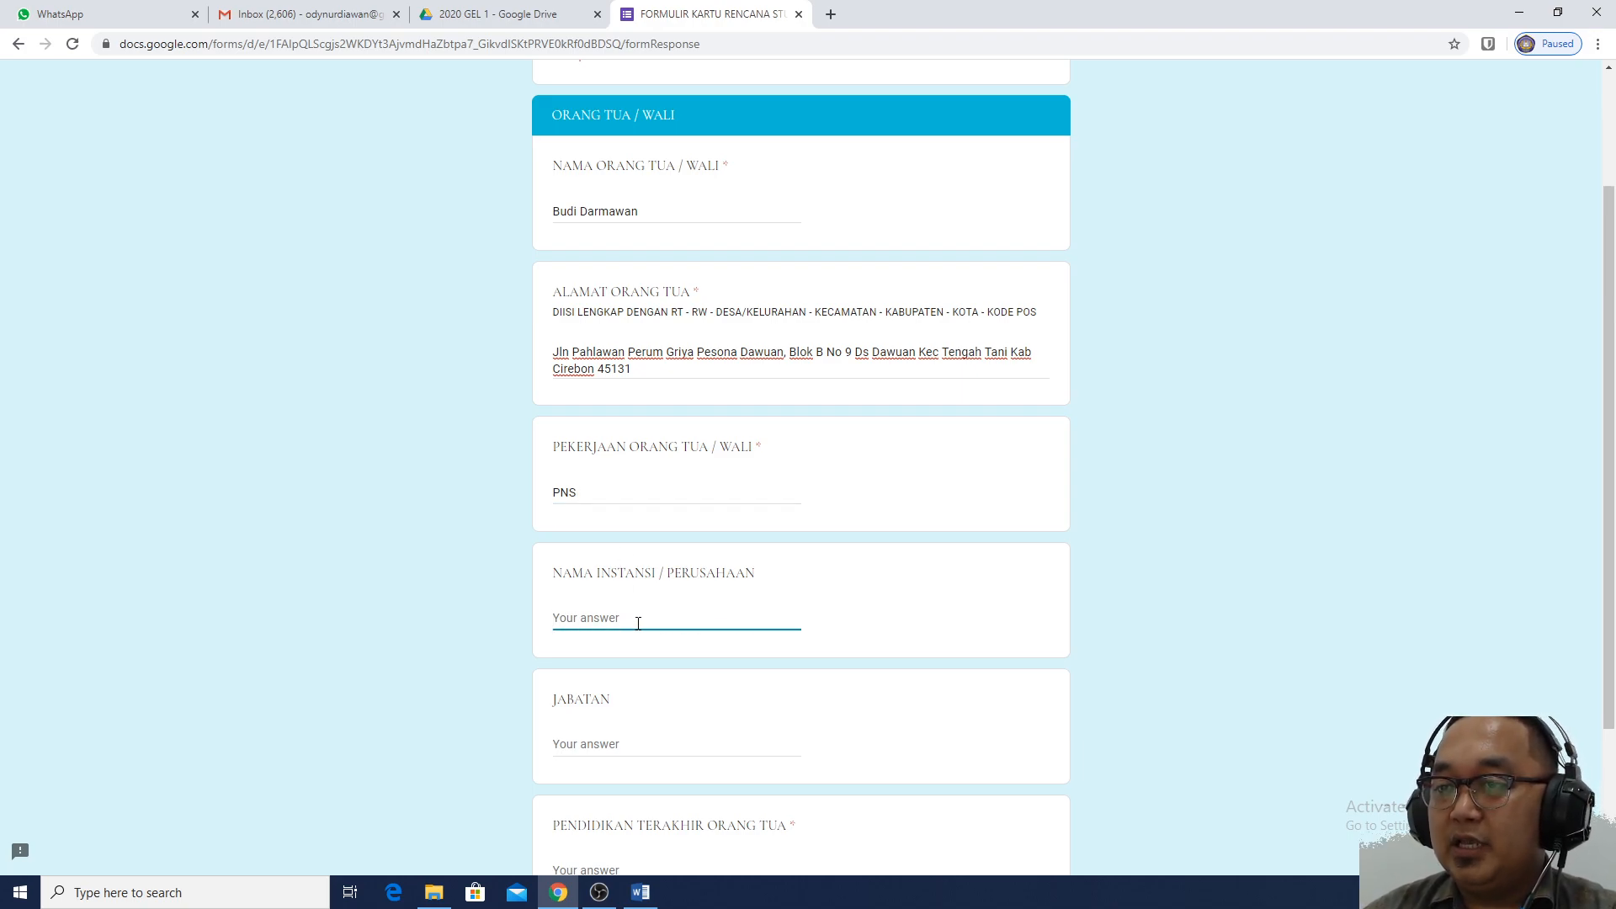
{"action": "type", "text": "Dina "}
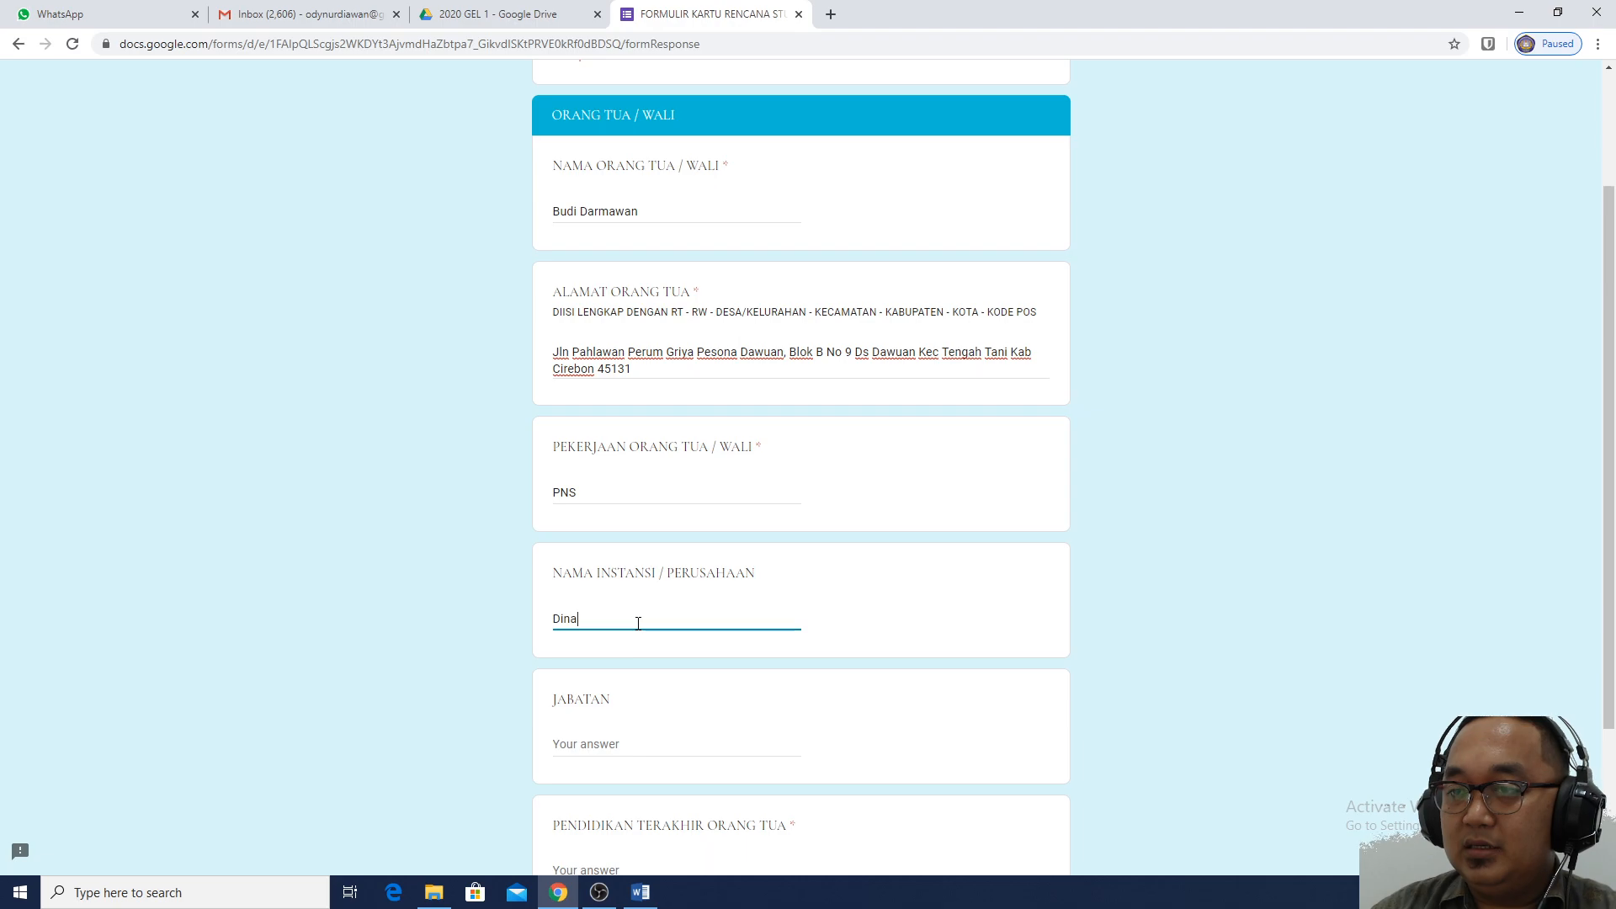
{"action": "type", "text": "n"}
{"action": "key", "text": "BackSpace"}
{"action": "key", "text": "BackSpace"}
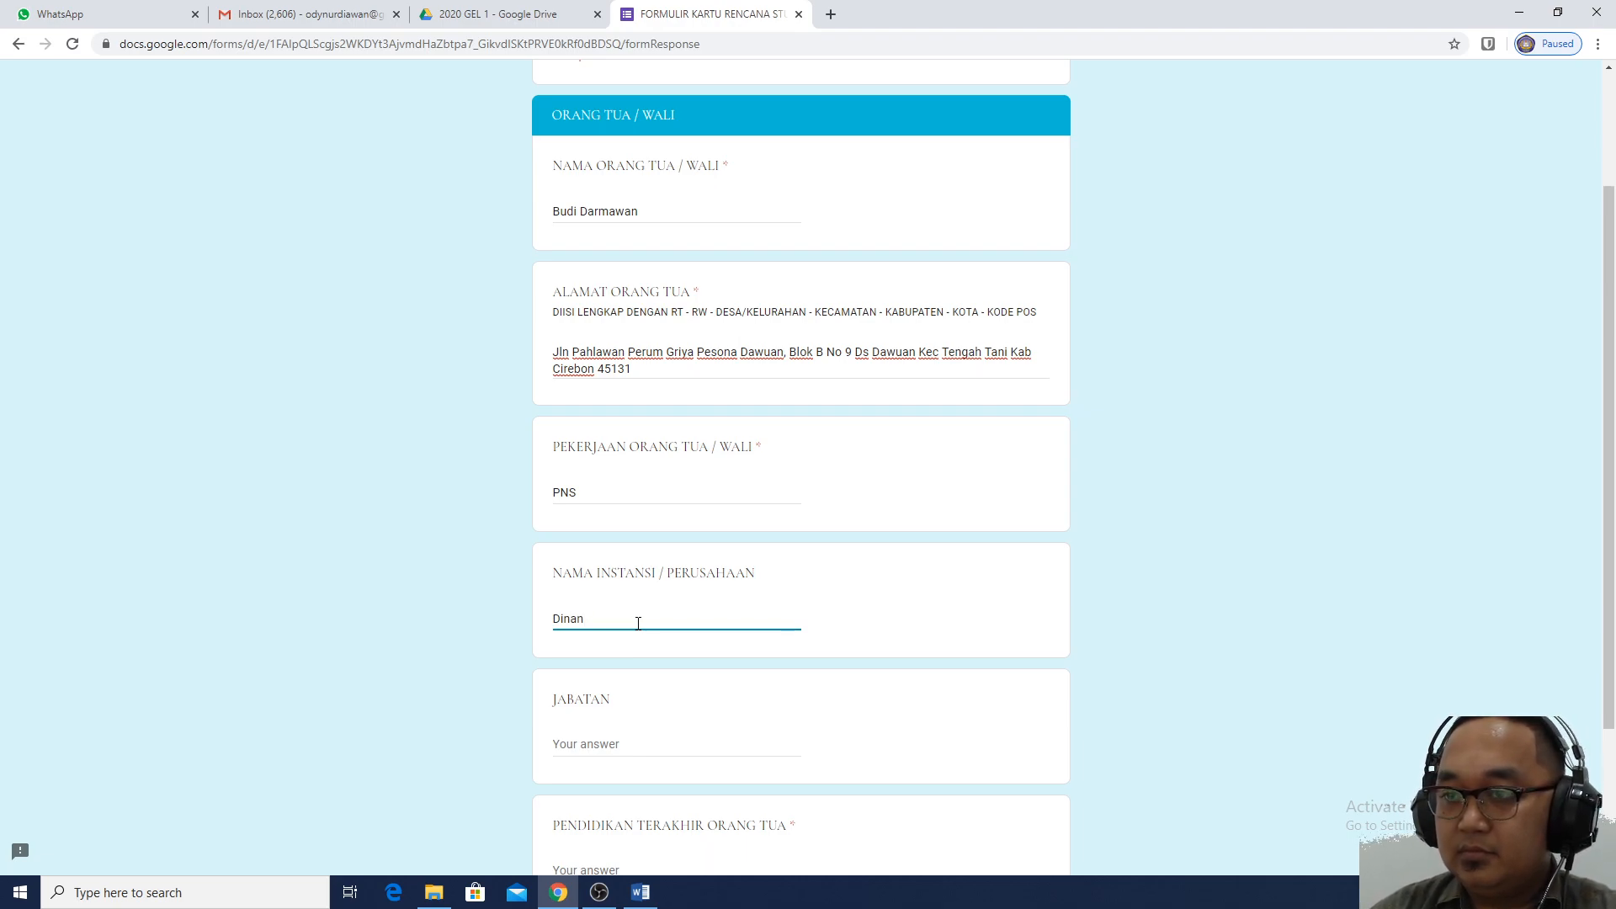
{"action": "type", "text": "s Pe"}
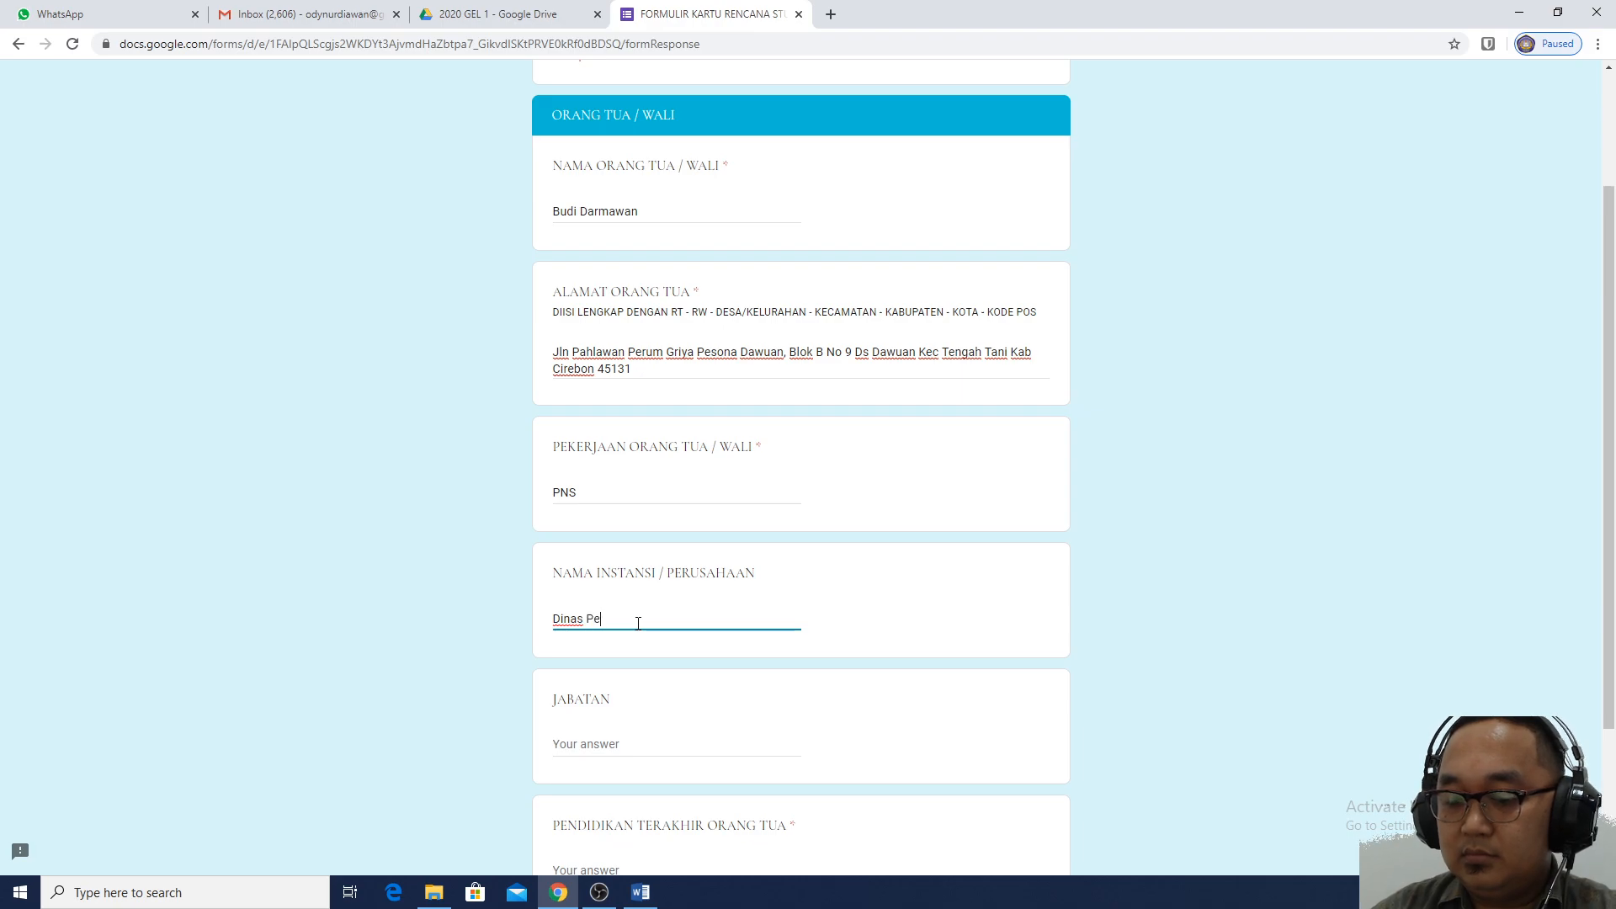
{"action": "type", "text": "ndidikan"}
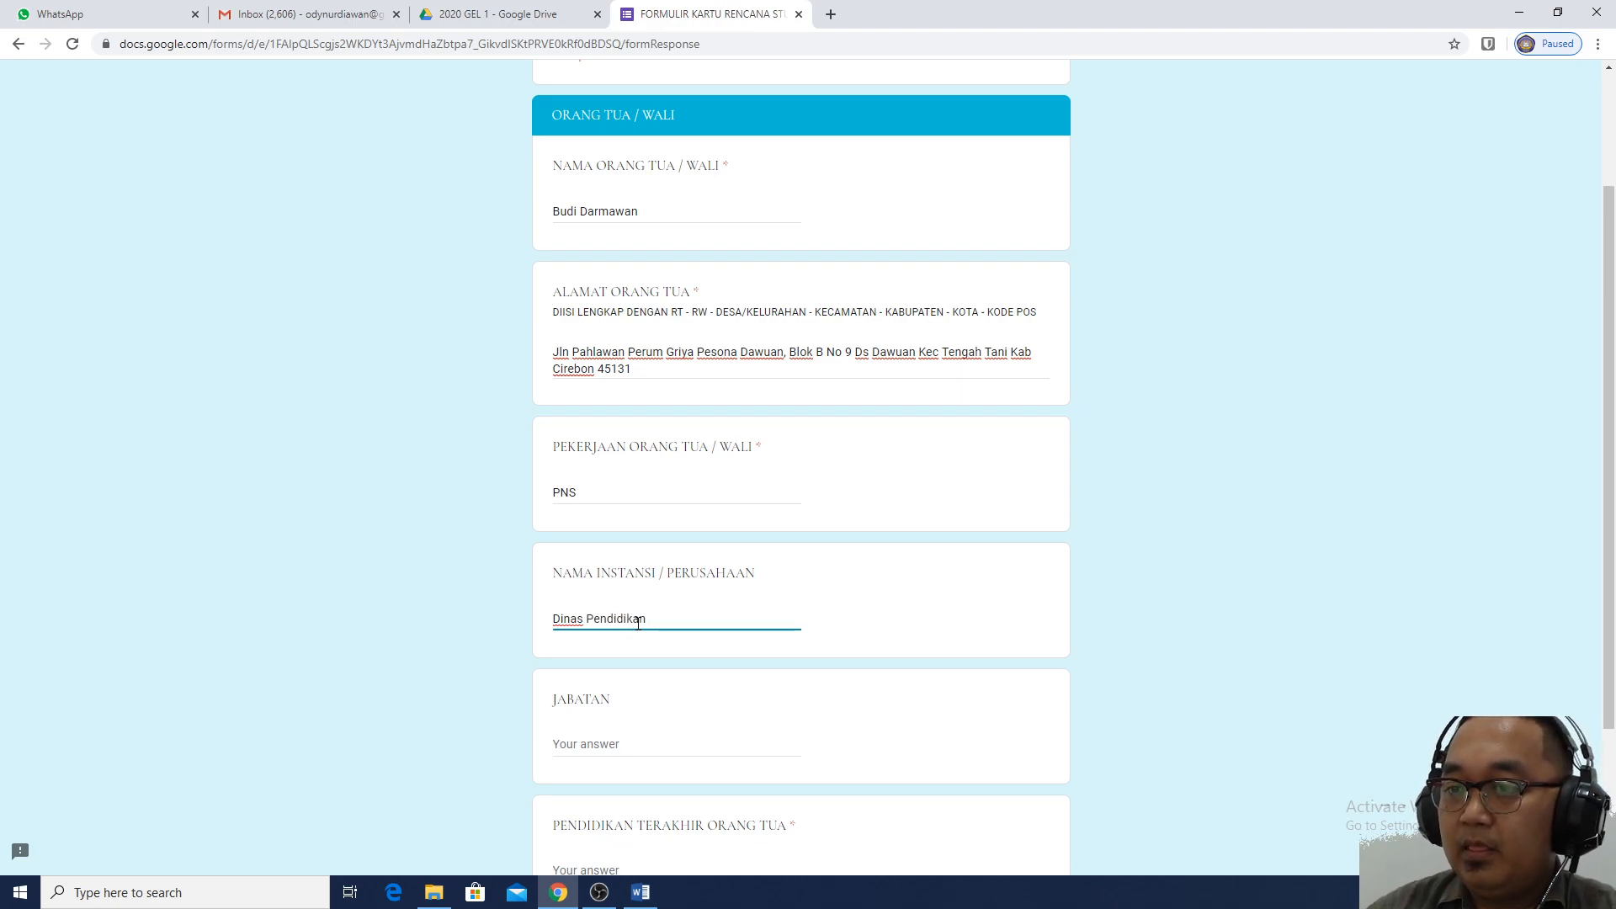
{"action": "scroll", "coordinate": [641, 648], "scroll_direction": "down", "scroll_amount": 1}
Set the parent's job title to Kepala and last education to S1
{"action": "left_click", "coordinate": [643, 658]}
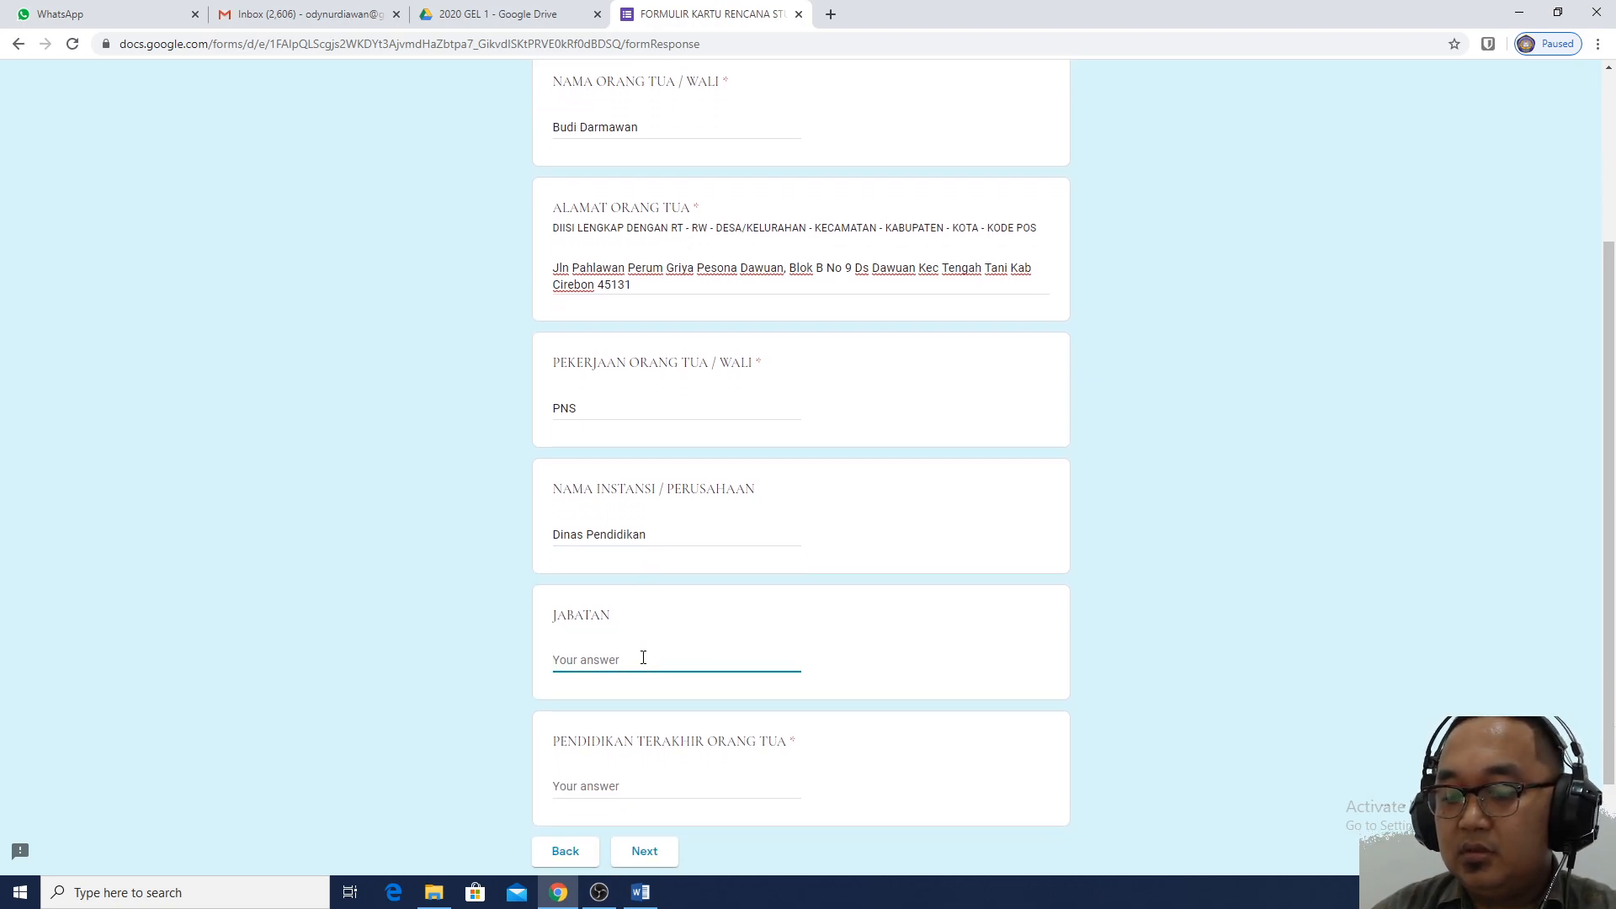
{"action": "type", "text": "Kepala"}
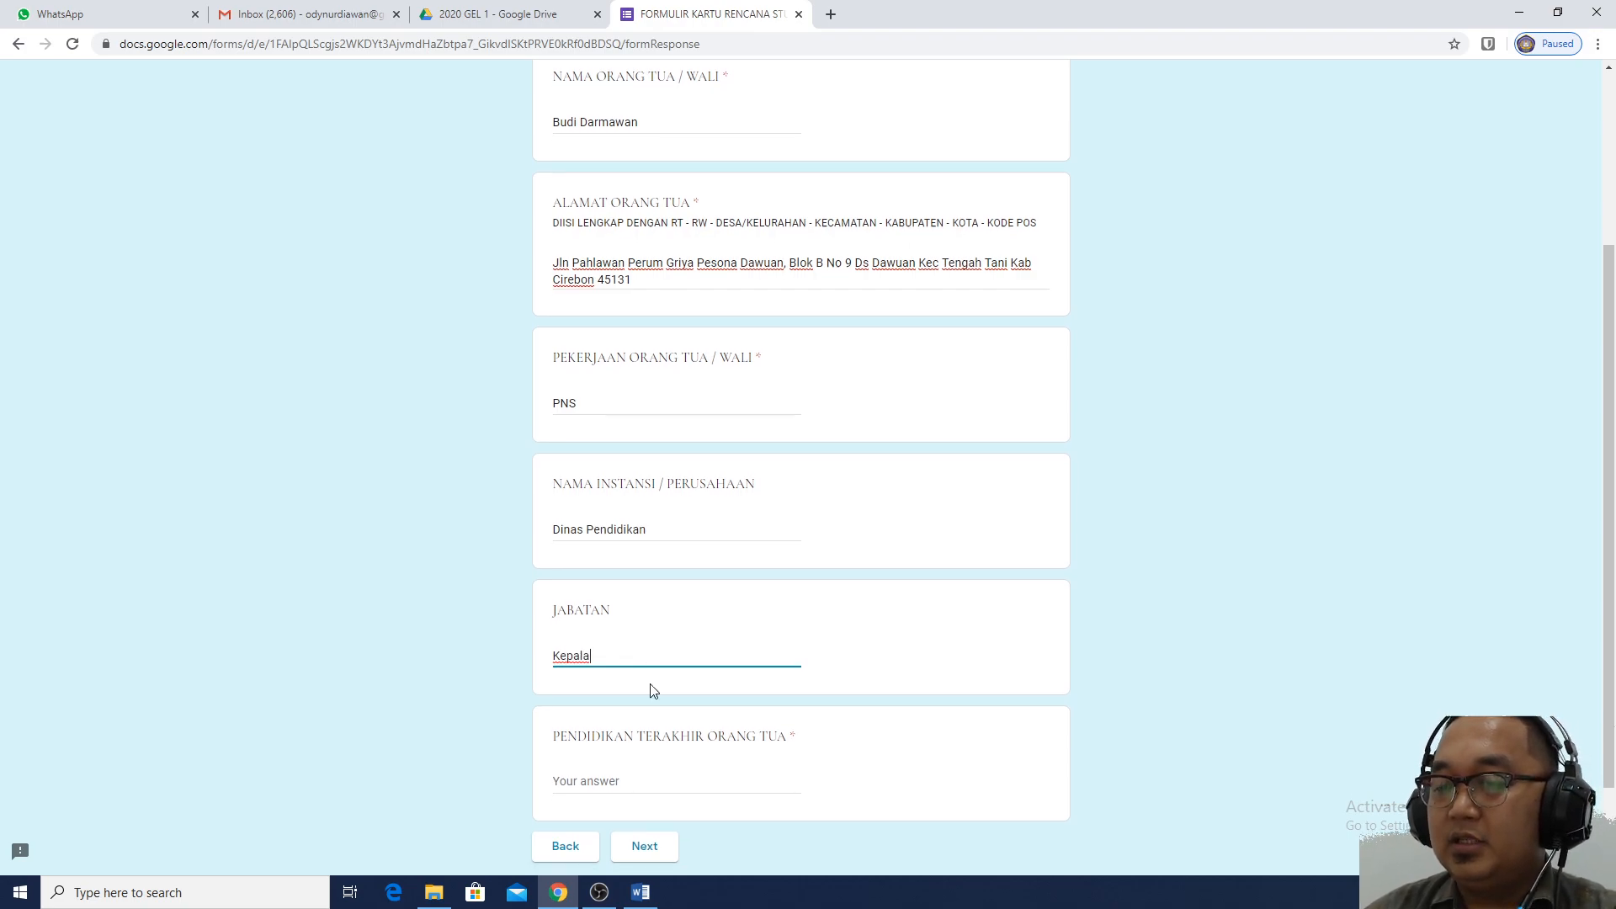
{"action": "scroll", "coordinate": [654, 694], "scroll_direction": "down", "scroll_amount": 1}
{"action": "left_click", "coordinate": [654, 708]}
{"action": "type", "text": "S1"}
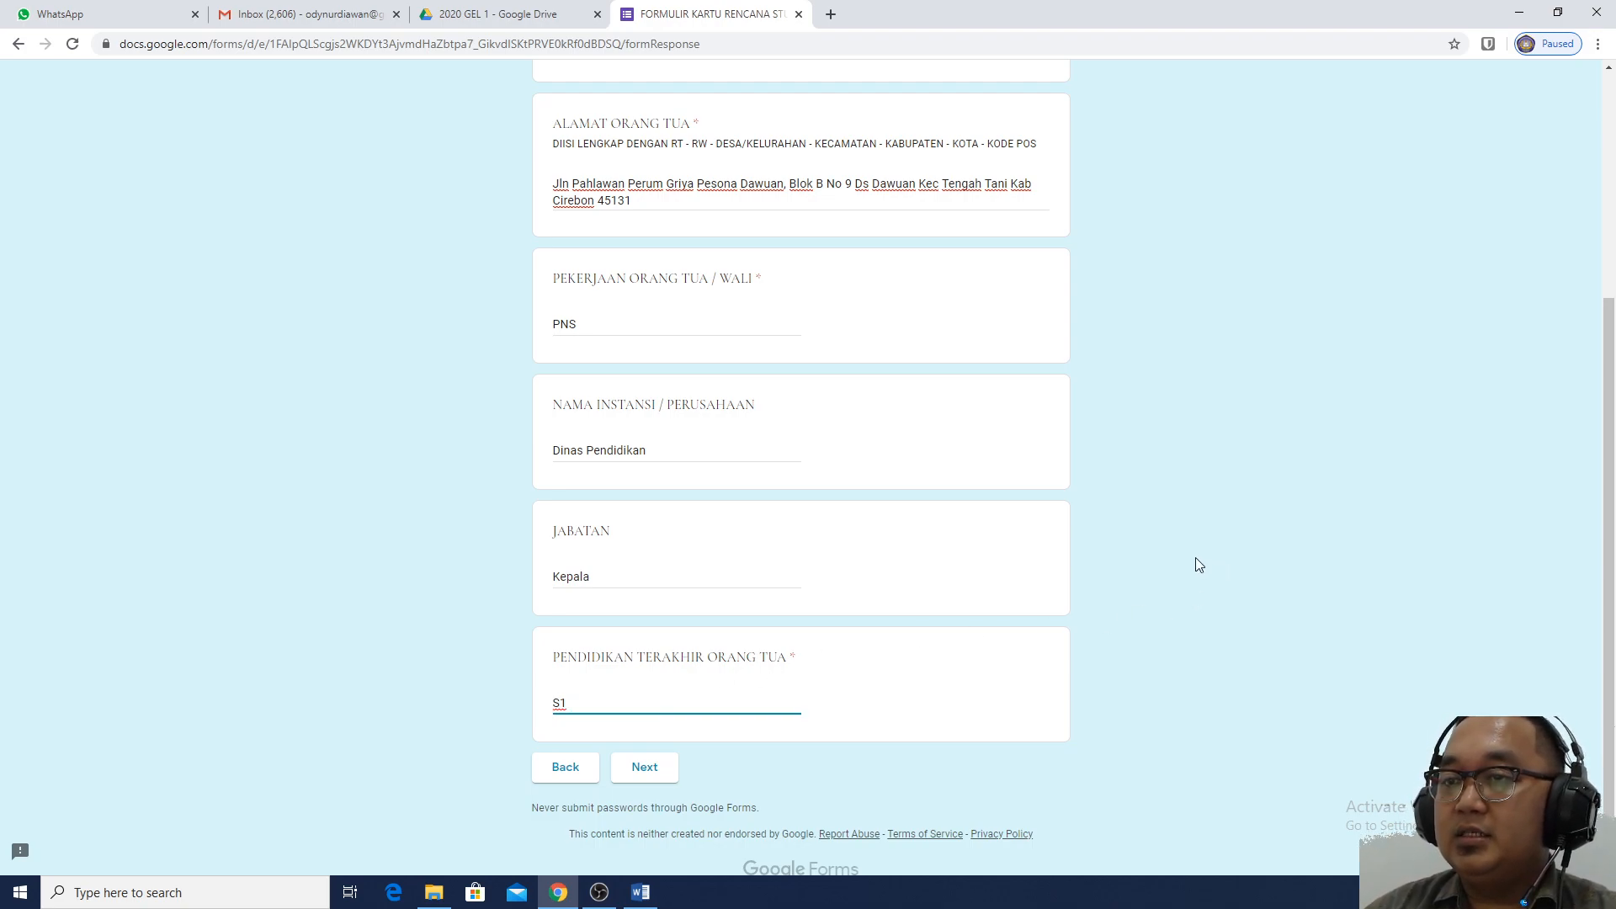
{"action": "scroll", "coordinate": [1012, 600], "scroll_direction": "up", "scroll_amount": 1}
{"action": "scroll", "coordinate": [1012, 600], "scroll_direction": "up", "scroll_amount": 2}
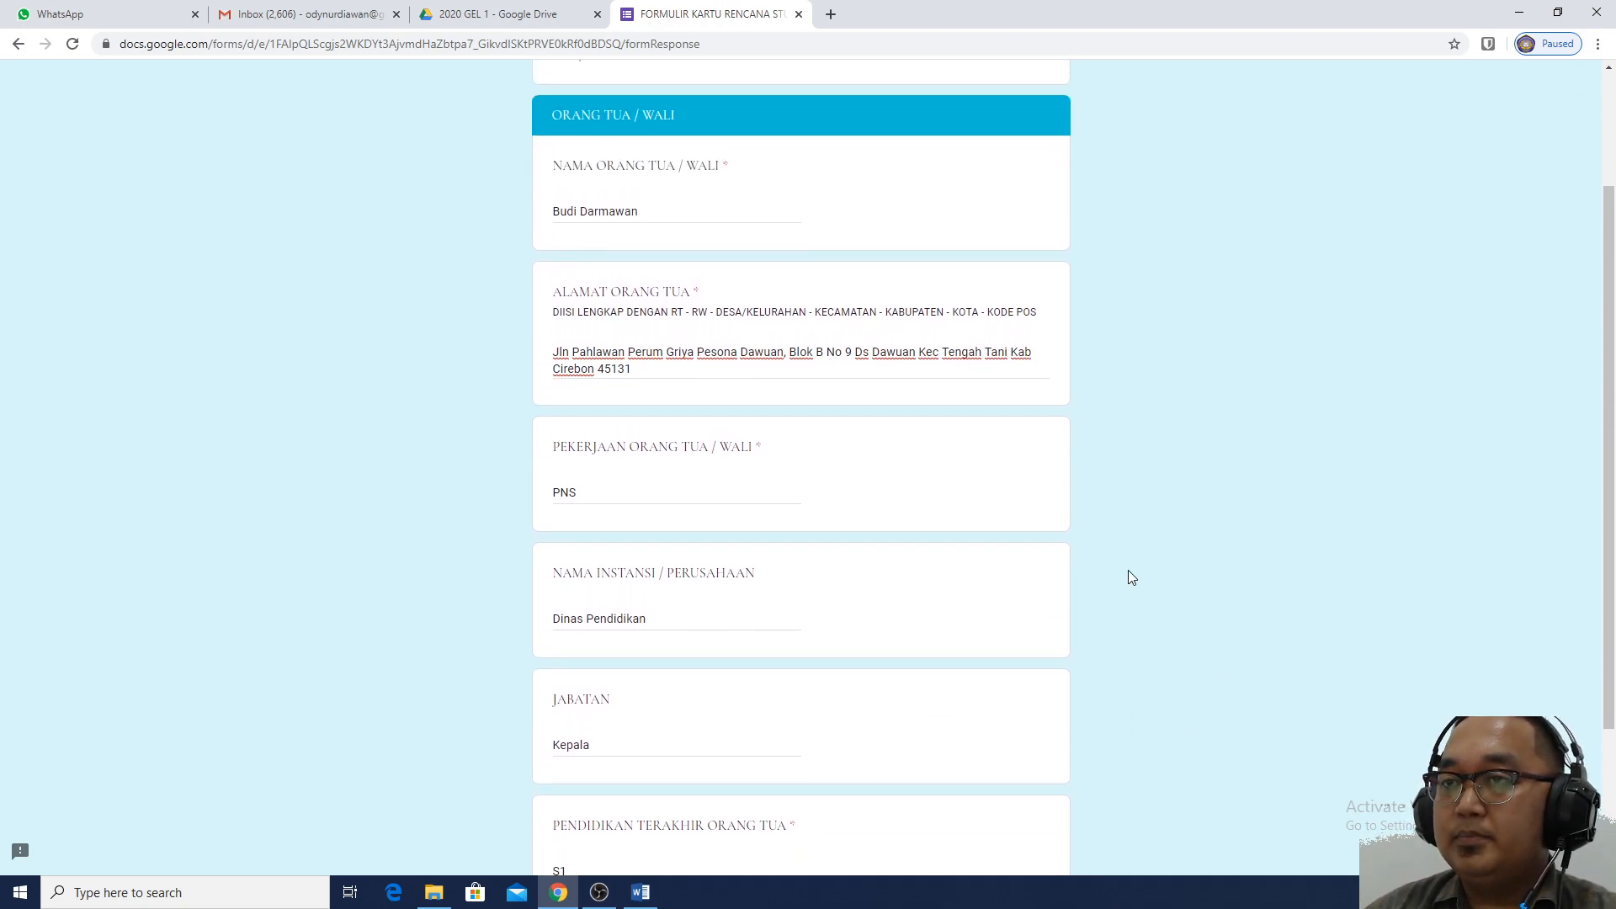
{"action": "scroll", "coordinate": [1132, 575], "scroll_direction": "down", "scroll_amount": 3}
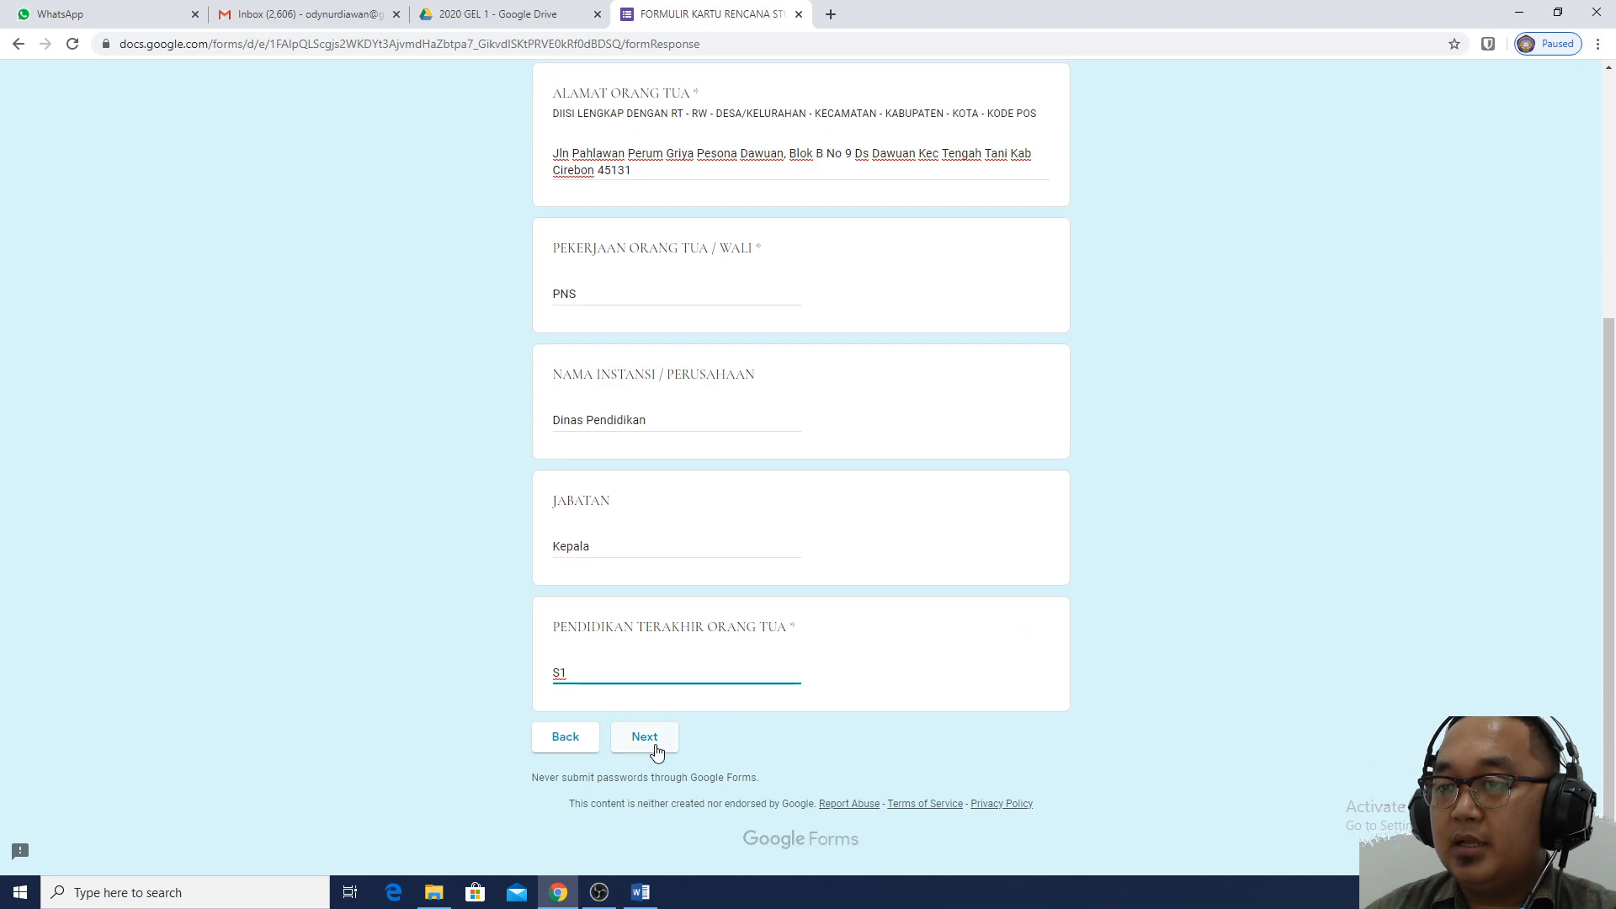
On the next page, enter the financier's name, paste the home address, and set relationship to Orang Tua
{"action": "left_click", "coordinate": [653, 747]}
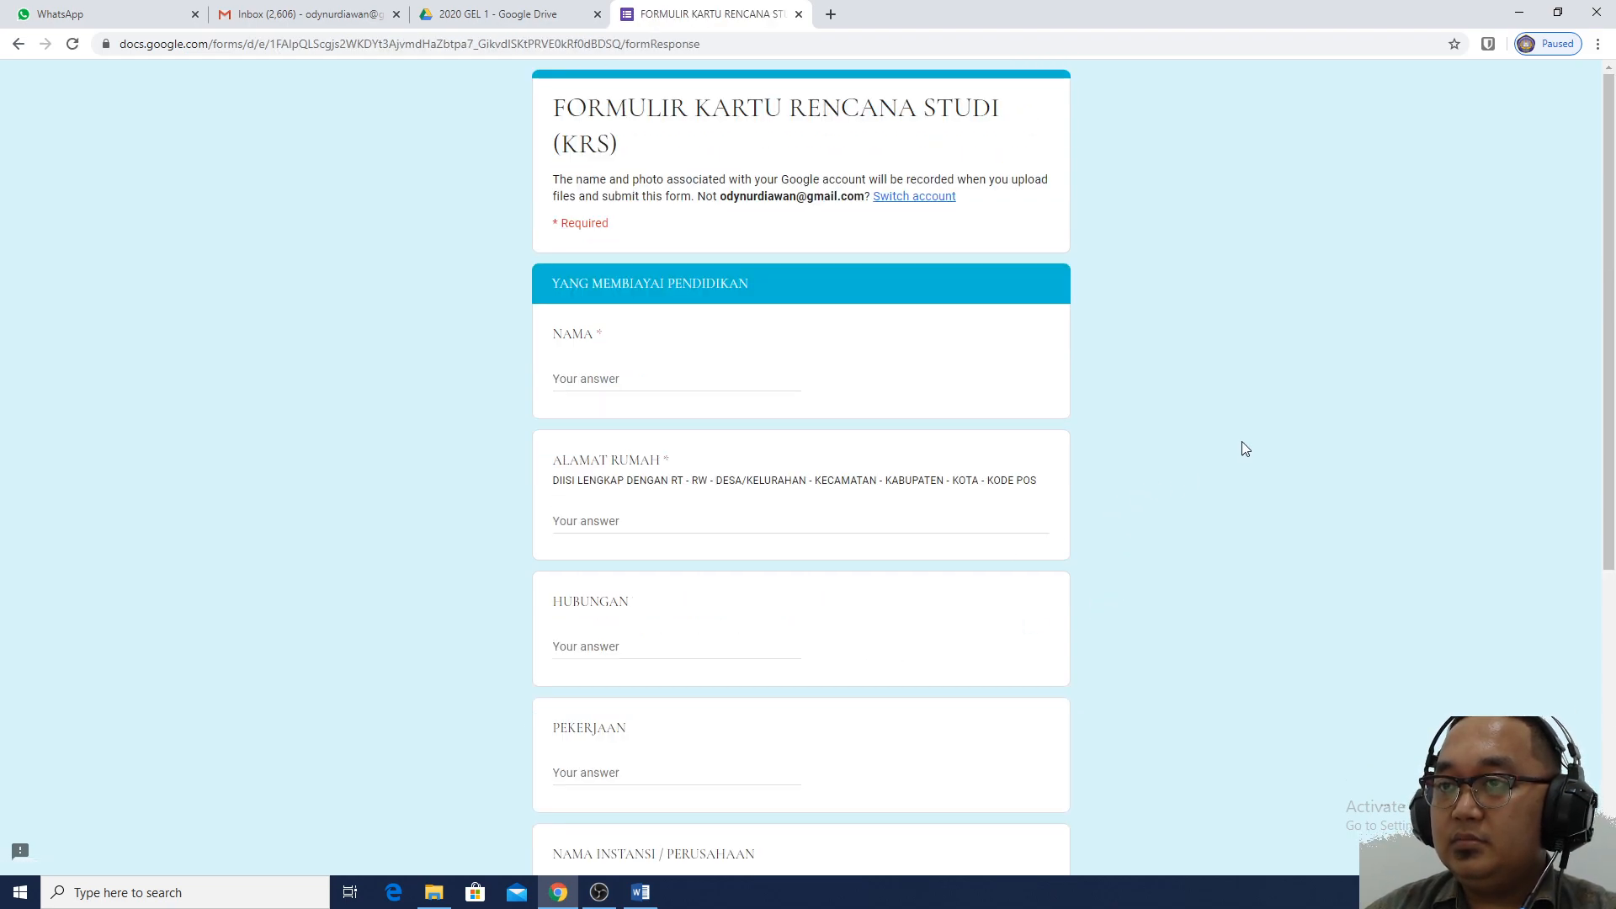
{"action": "left_click", "coordinate": [716, 384]}
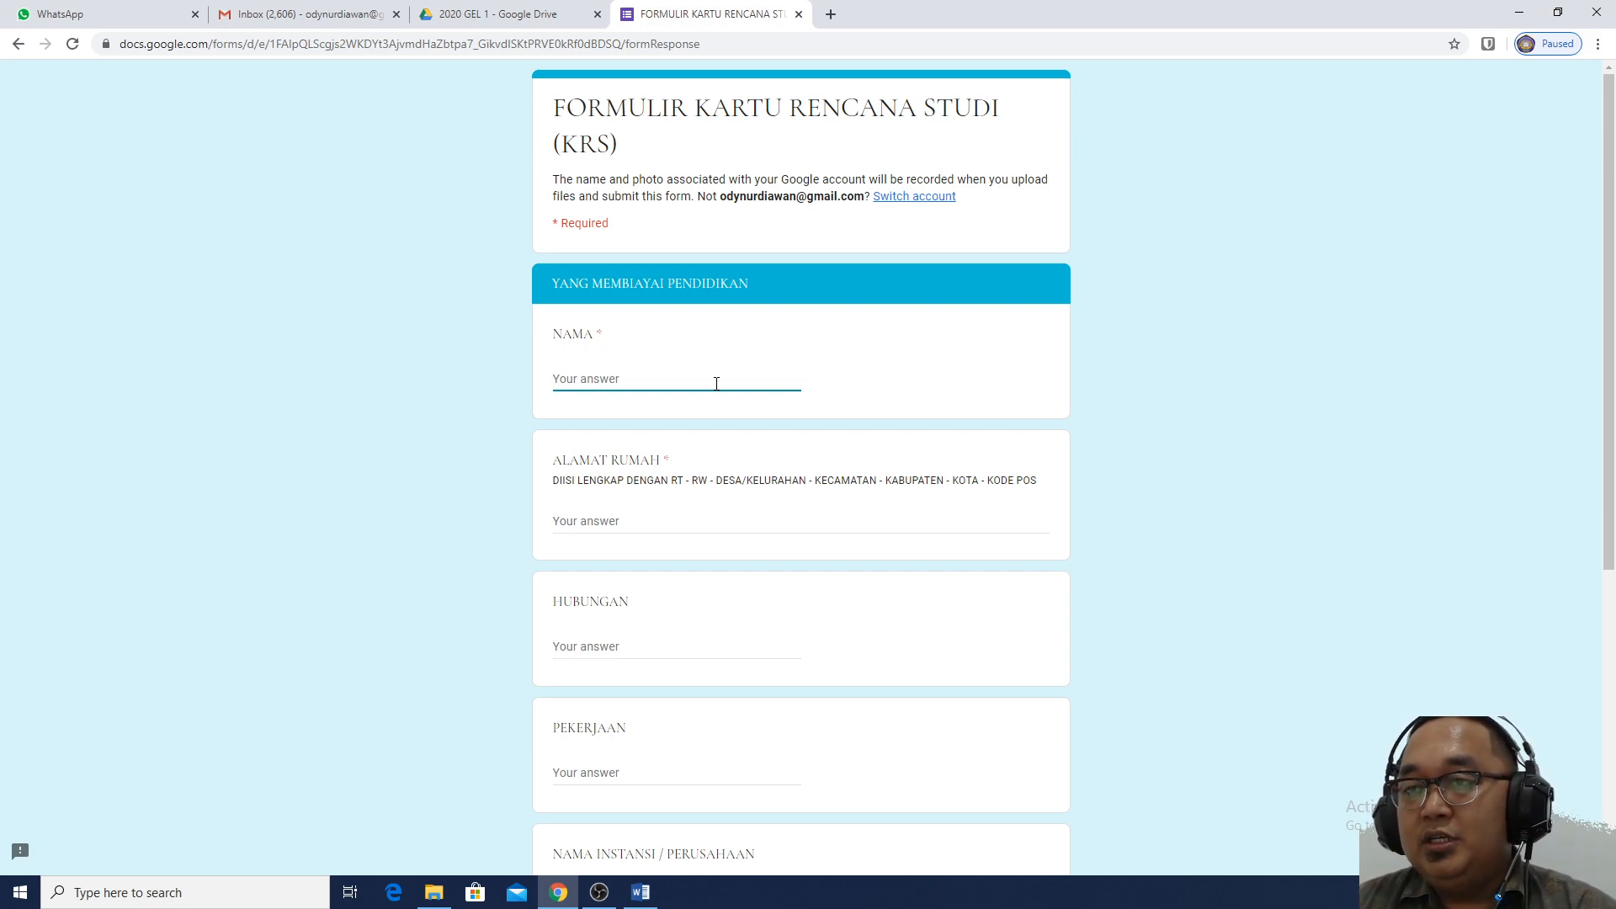
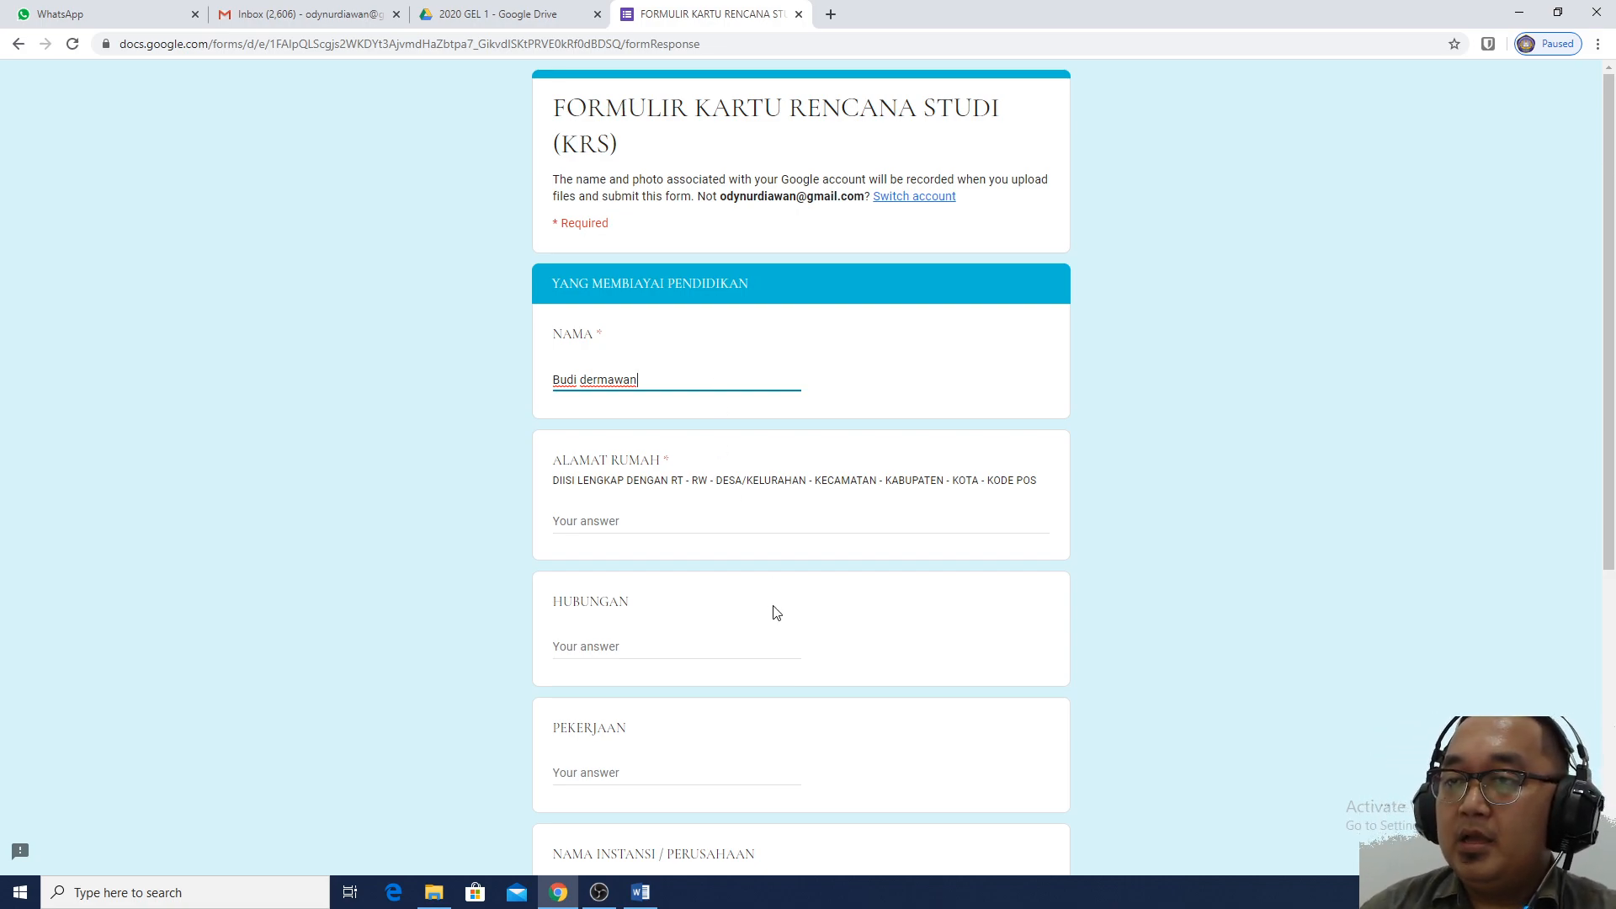
{"action": "left_click", "coordinate": [639, 517]}
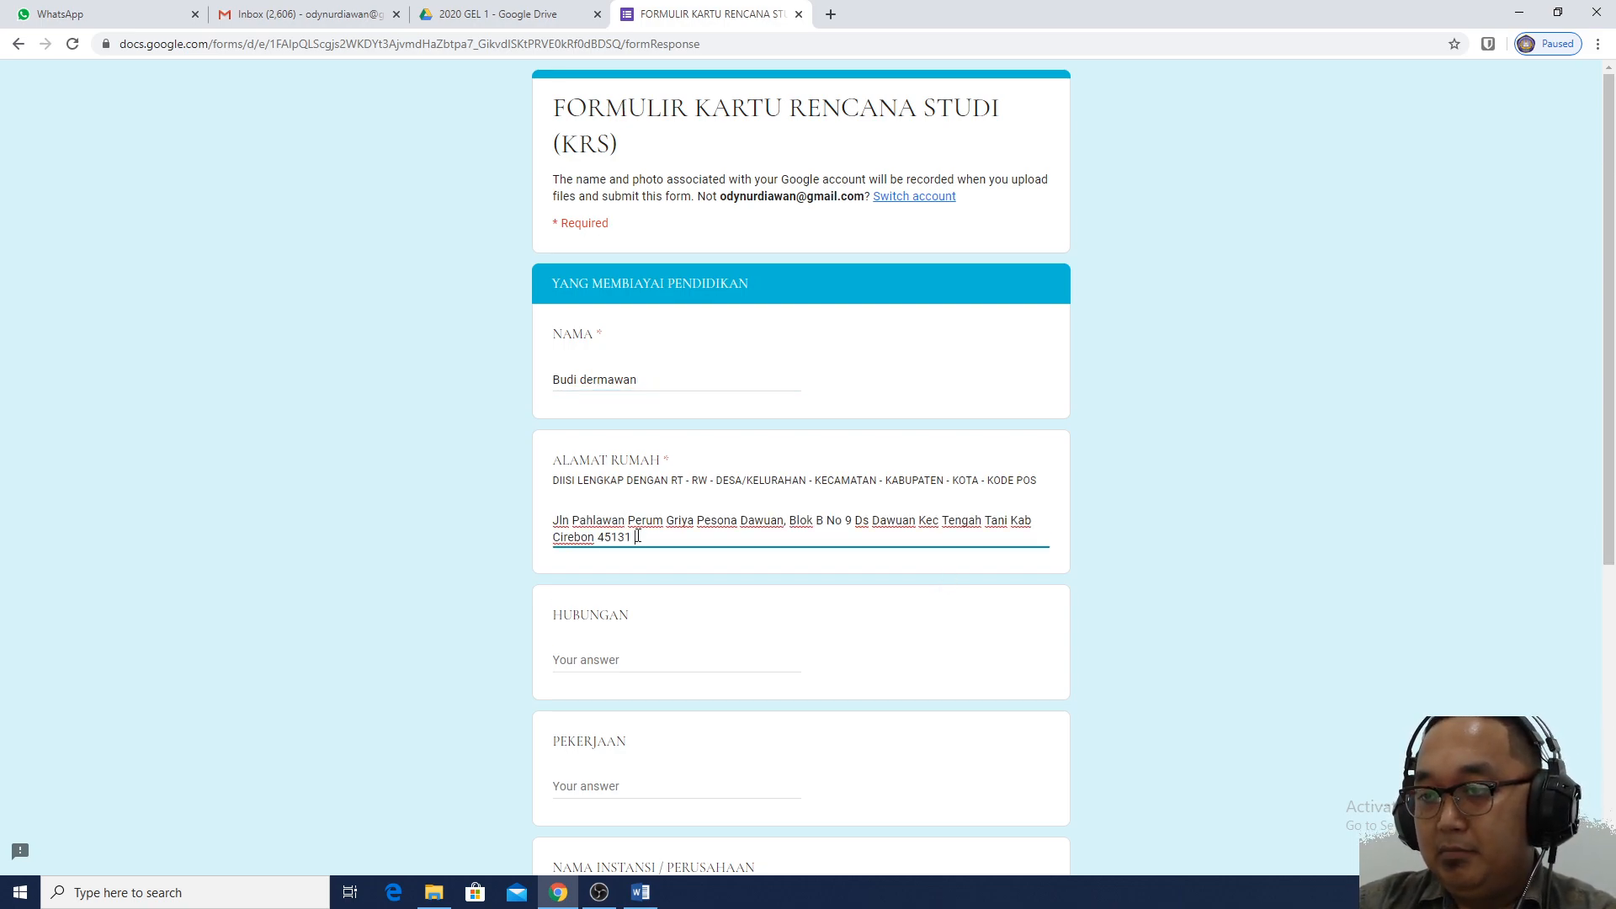
{"action": "left_click", "coordinate": [643, 664]}
{"action": "type", "text": "Orang Tua"}
Enter the financier's occupation as PNS and institution as Dinas Pendidikan
{"action": "scroll", "coordinate": [642, 675], "scroll_direction": "down", "scroll_amount": 1}
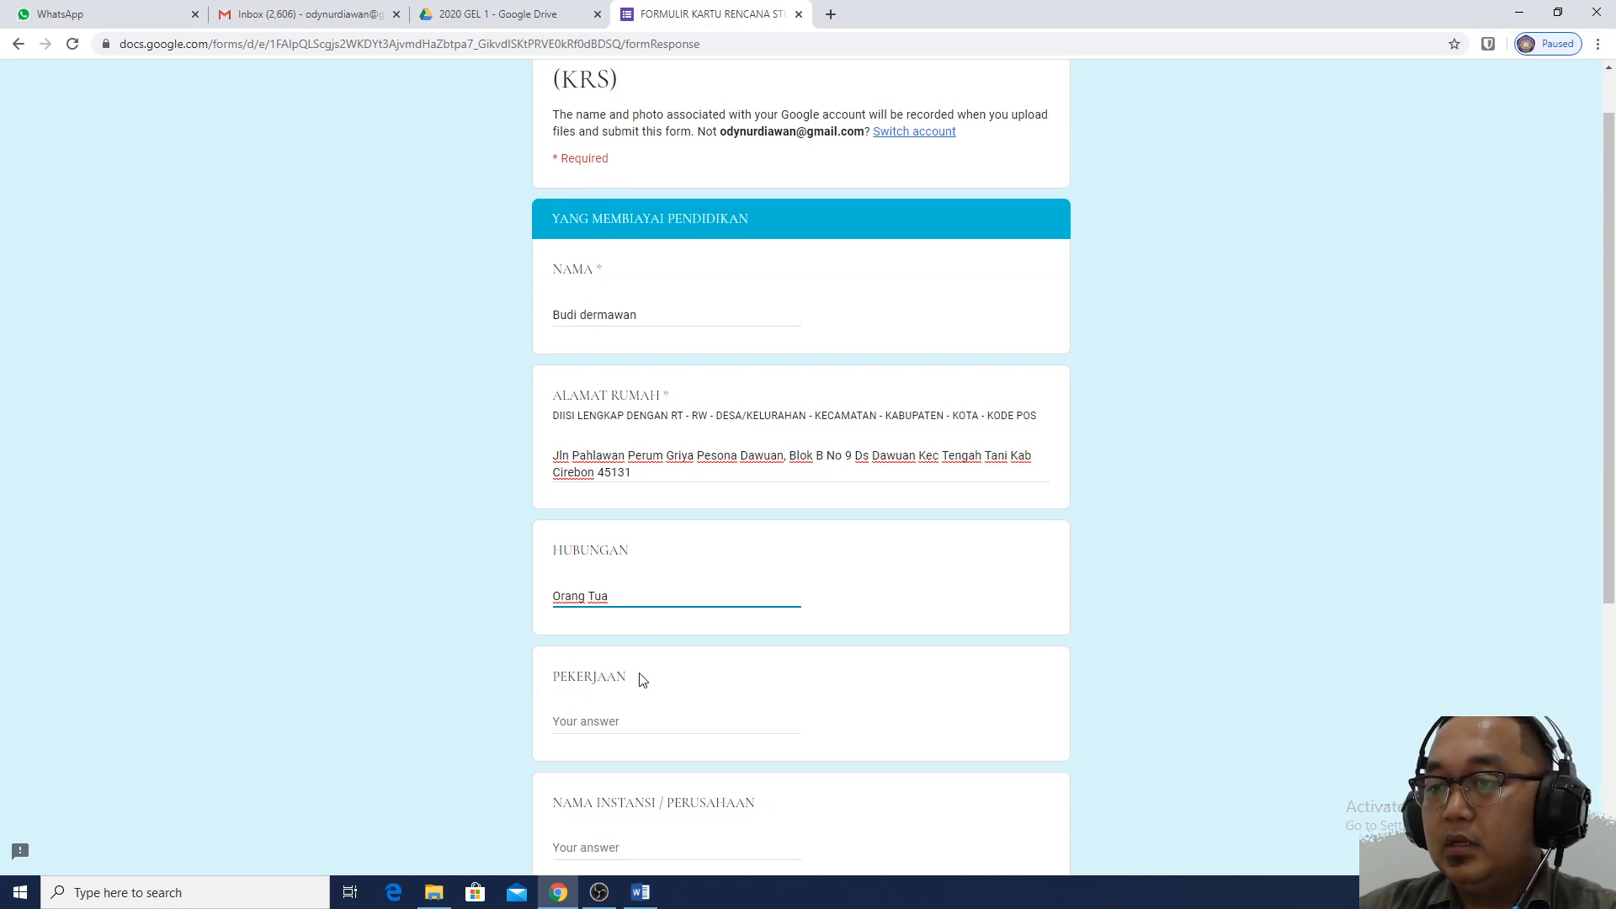
{"action": "left_click", "coordinate": [634, 697]}
{"action": "type", "text": "PNS"}
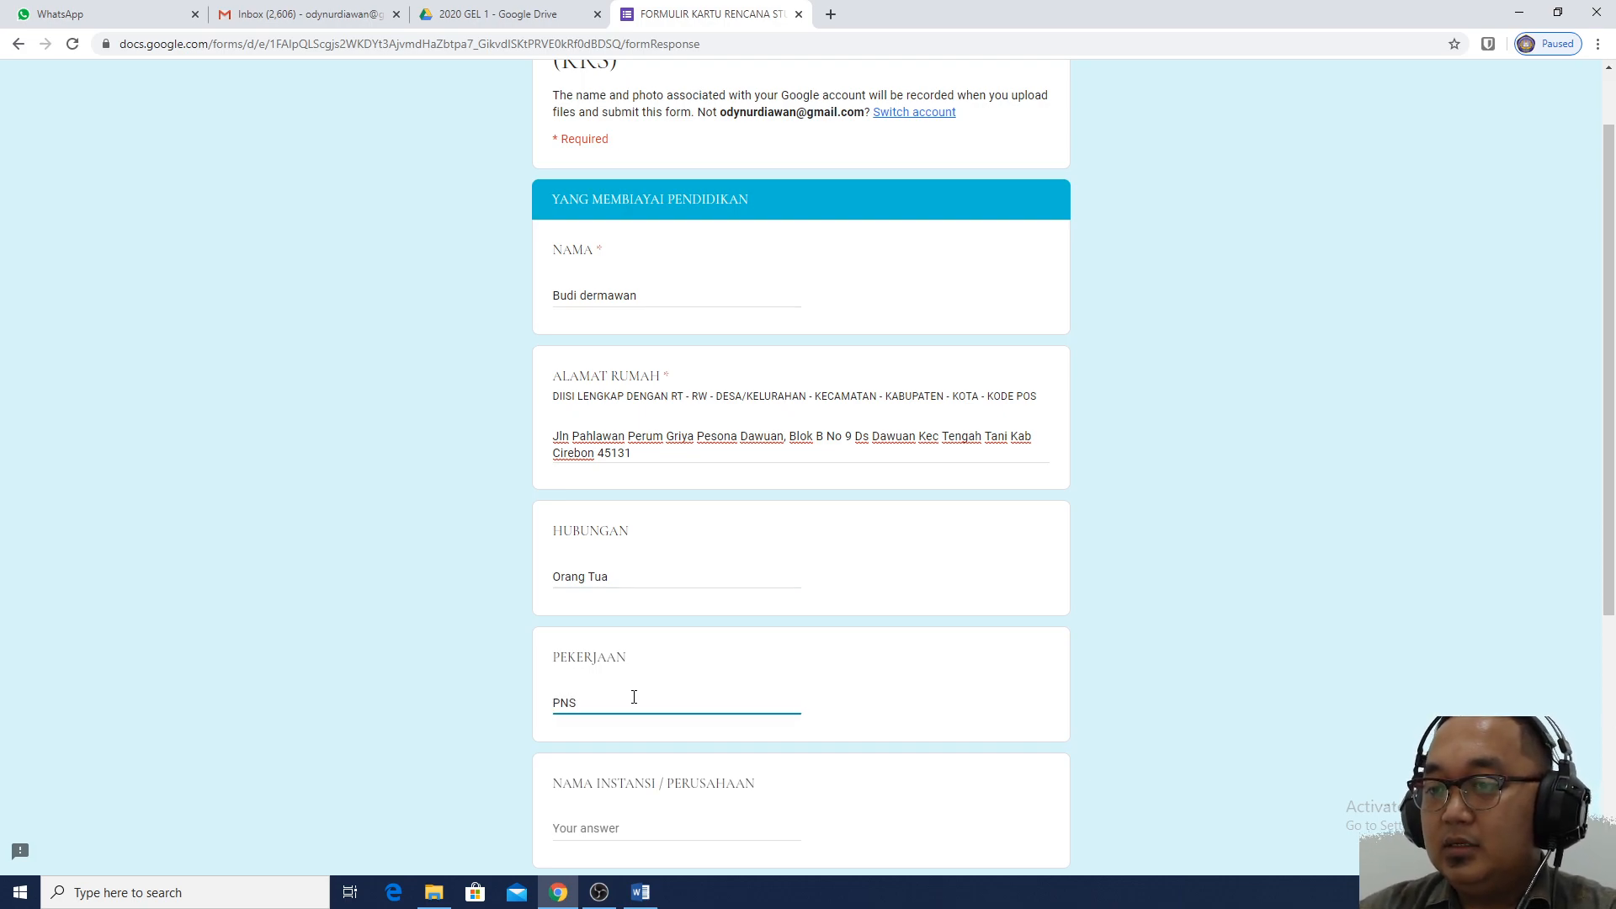
{"action": "scroll", "coordinate": [634, 697], "scroll_direction": "down", "scroll_amount": 3}
{"action": "left_click", "coordinate": [649, 579]}
{"action": "type", "text": "Pend"}
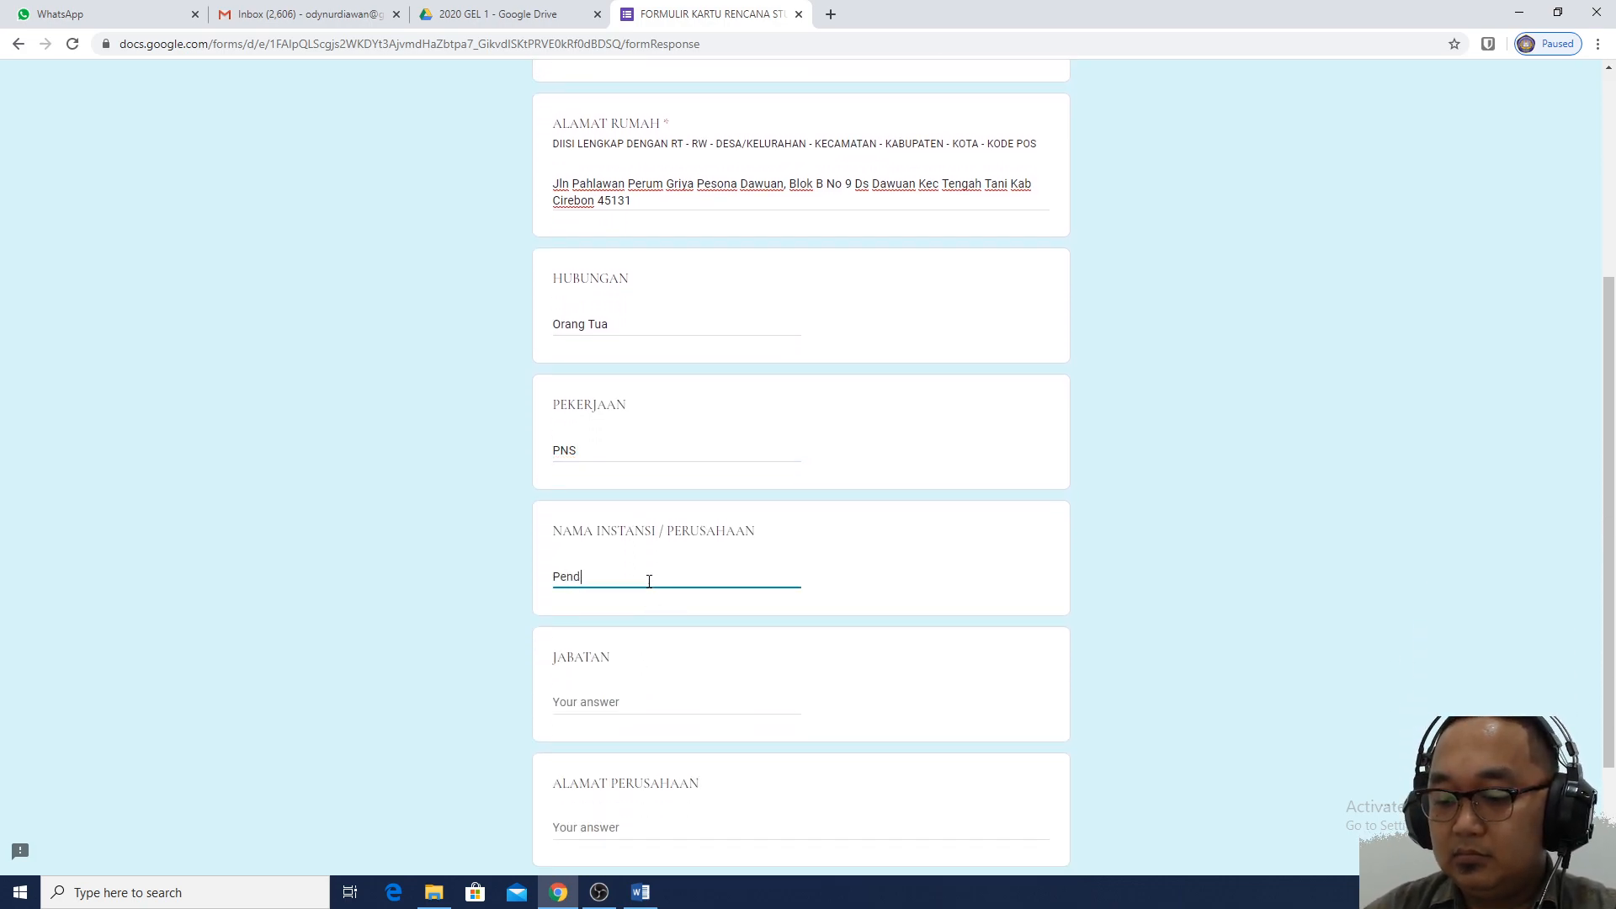
{"action": "type", "text": "idikan"}
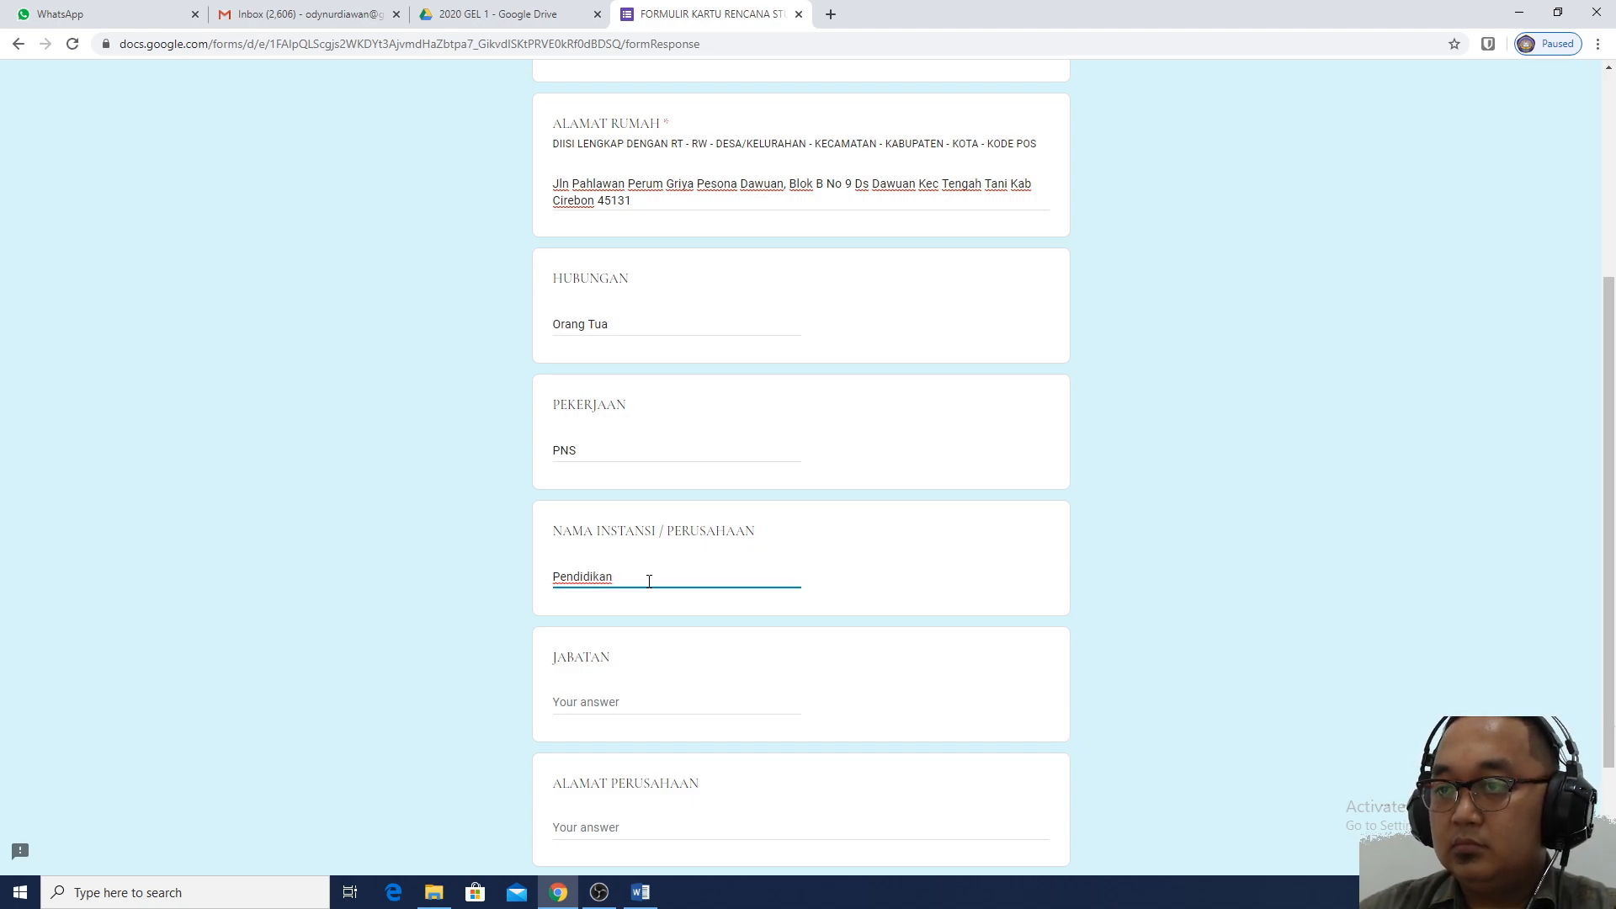
{"action": "left_click_drag", "start_coordinate": [634, 574], "coordinate": [506, 573]}
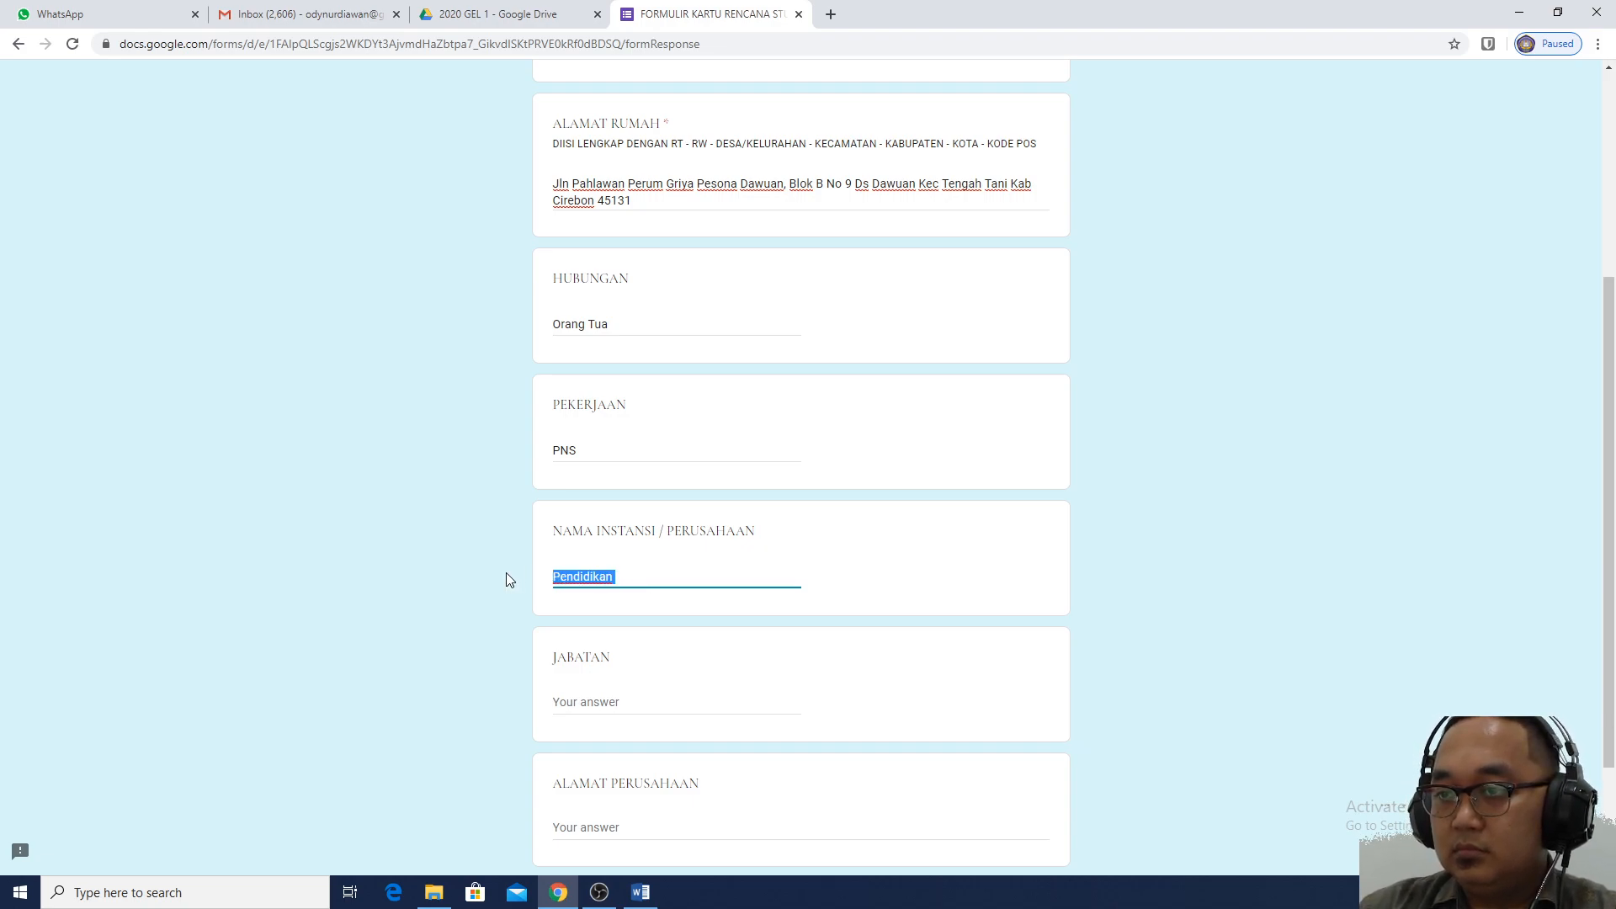
{"action": "left_click", "coordinate": [553, 577]}
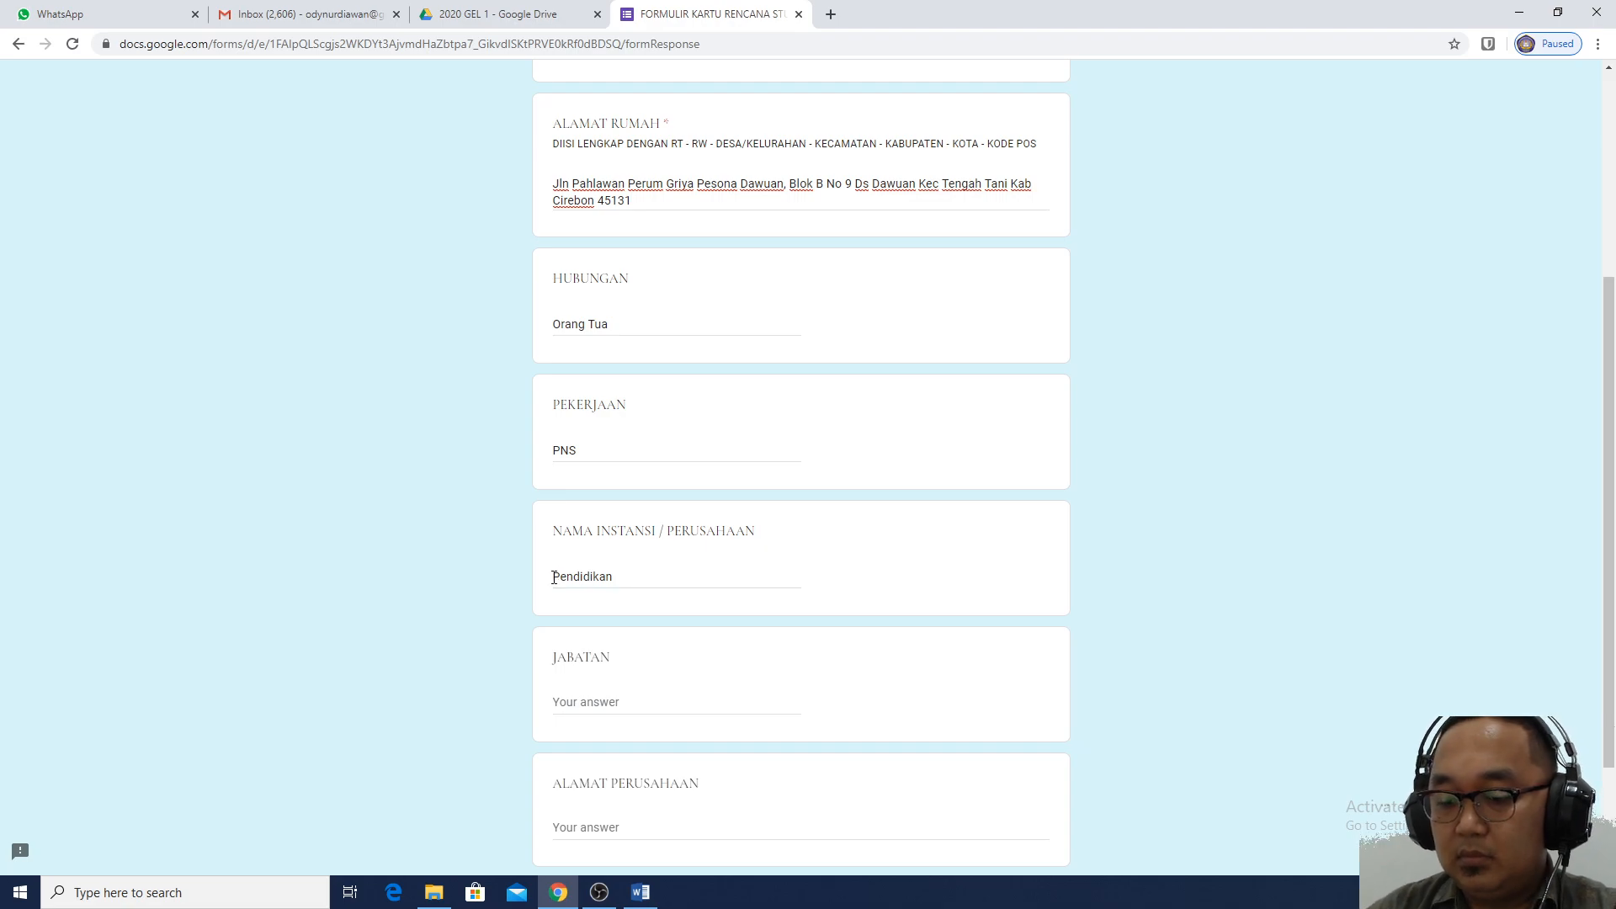
{"action": "scroll", "coordinate": [552, 577], "scroll_direction": "down", "scroll_amount": 2}
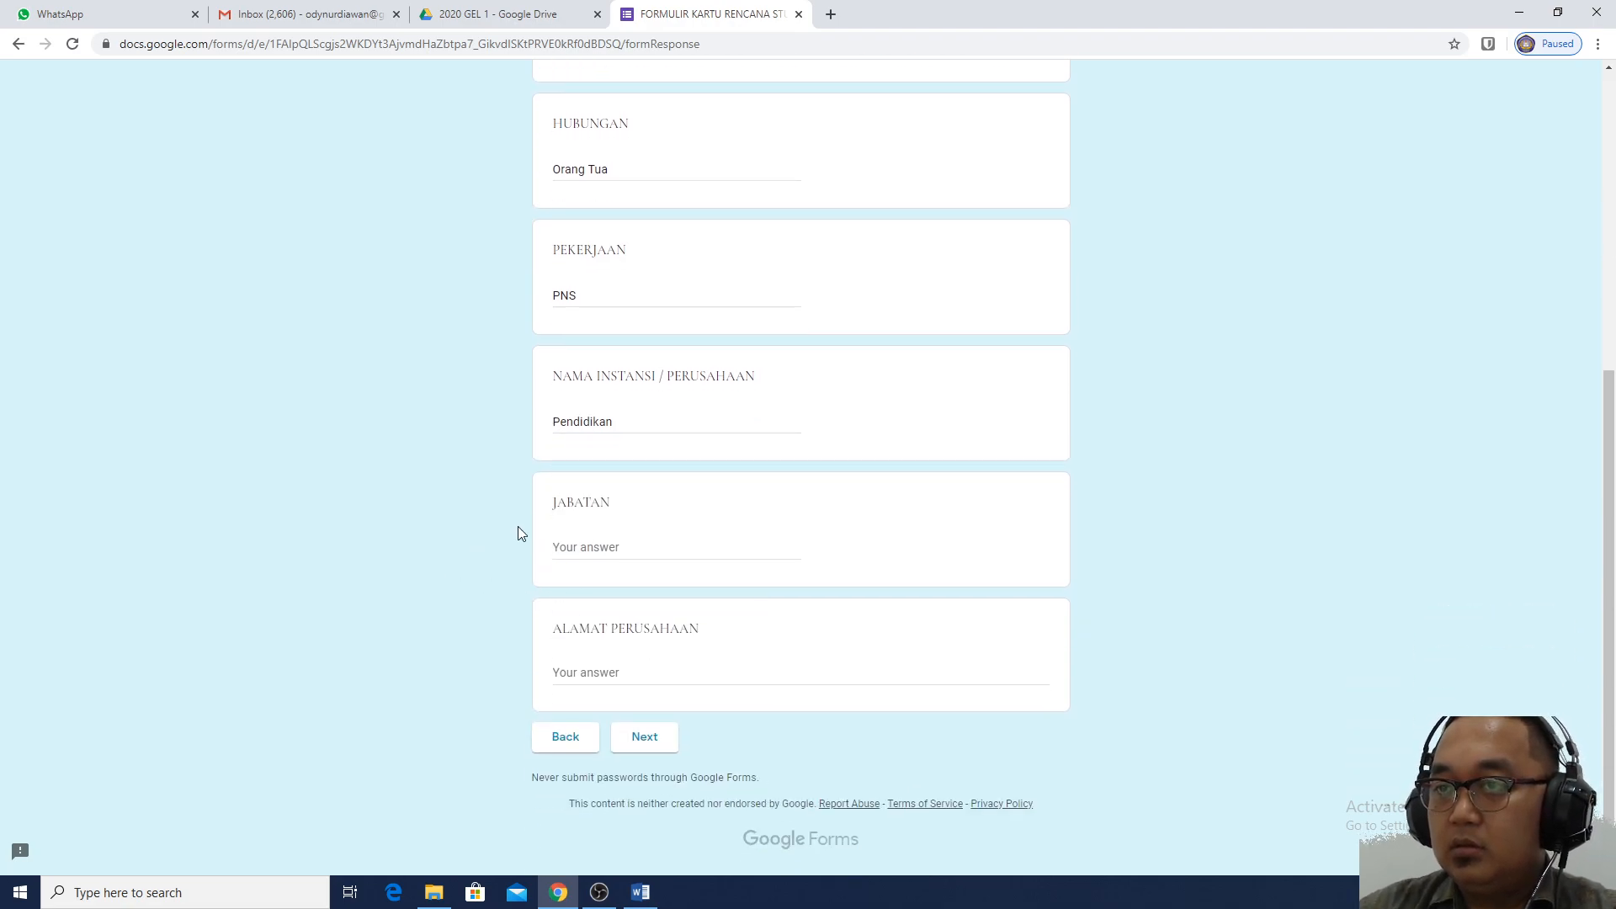
{"action": "left_click", "coordinate": [563, 429]}
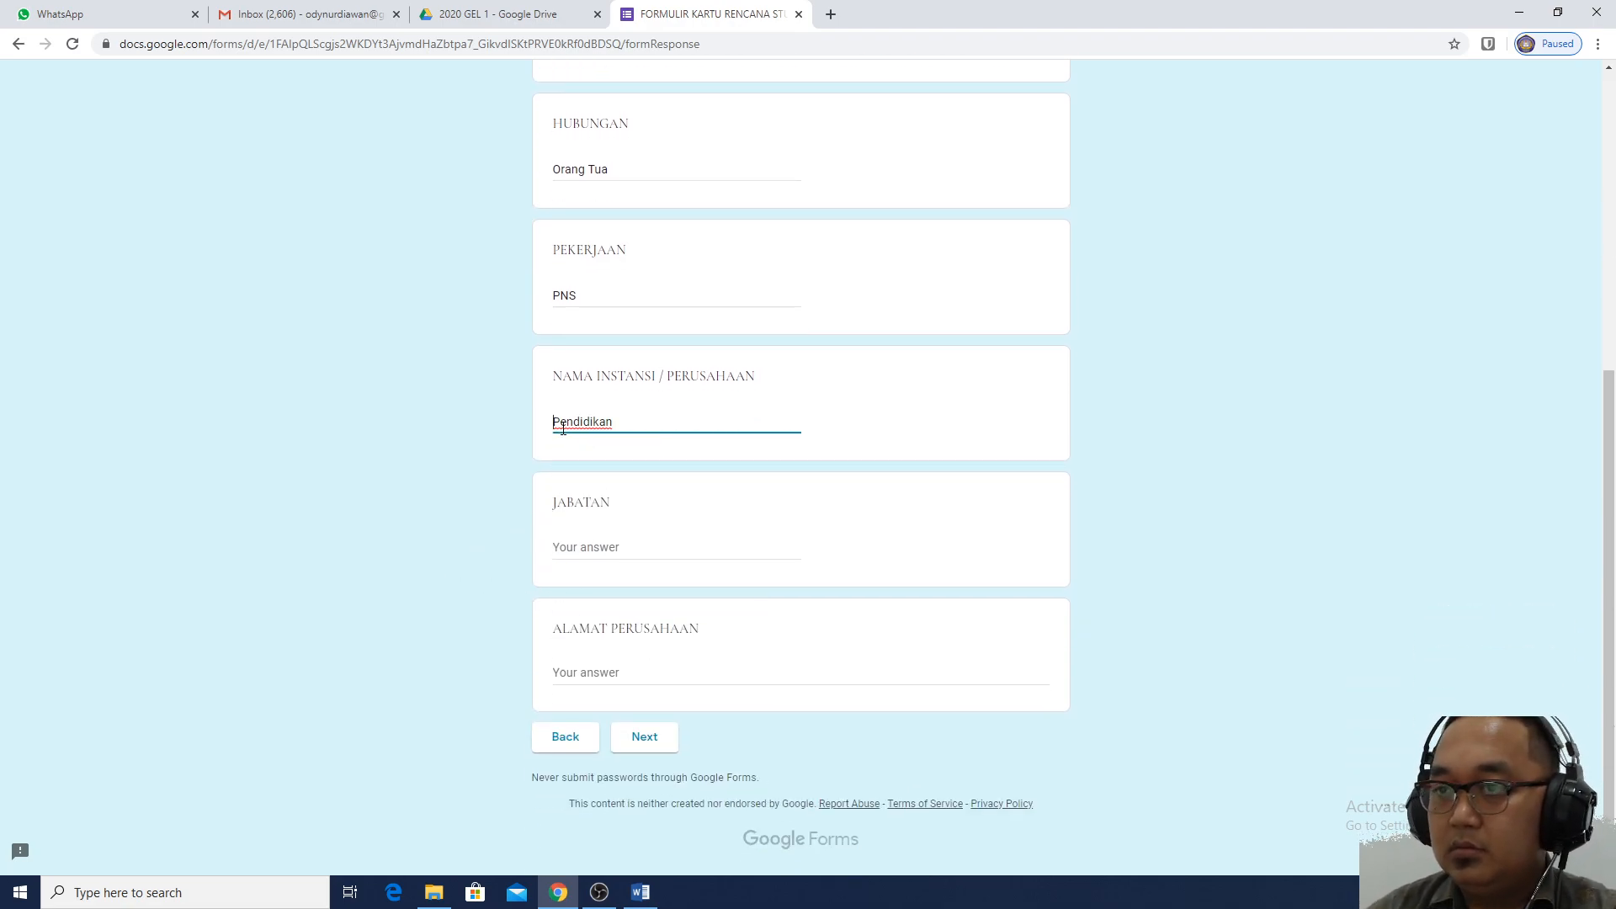
{"action": "type", "text": "Dinas"}
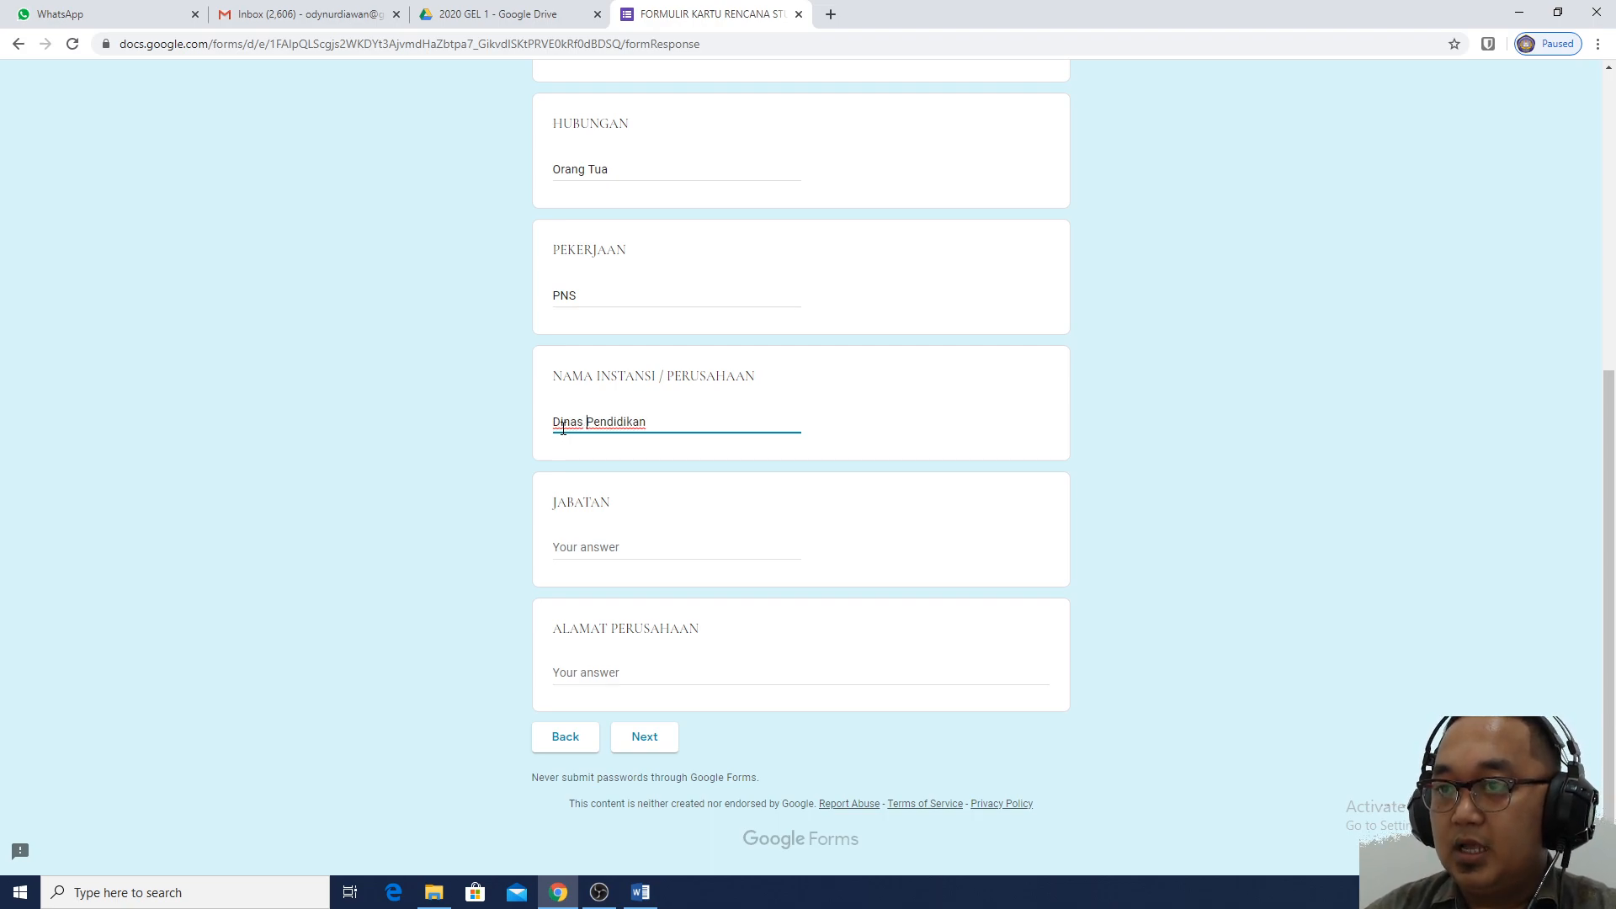
Fill in the position as Kepala and enter the company's address
{"action": "left_click", "coordinate": [607, 539]}
{"action": "type", "text": "Kepala"}
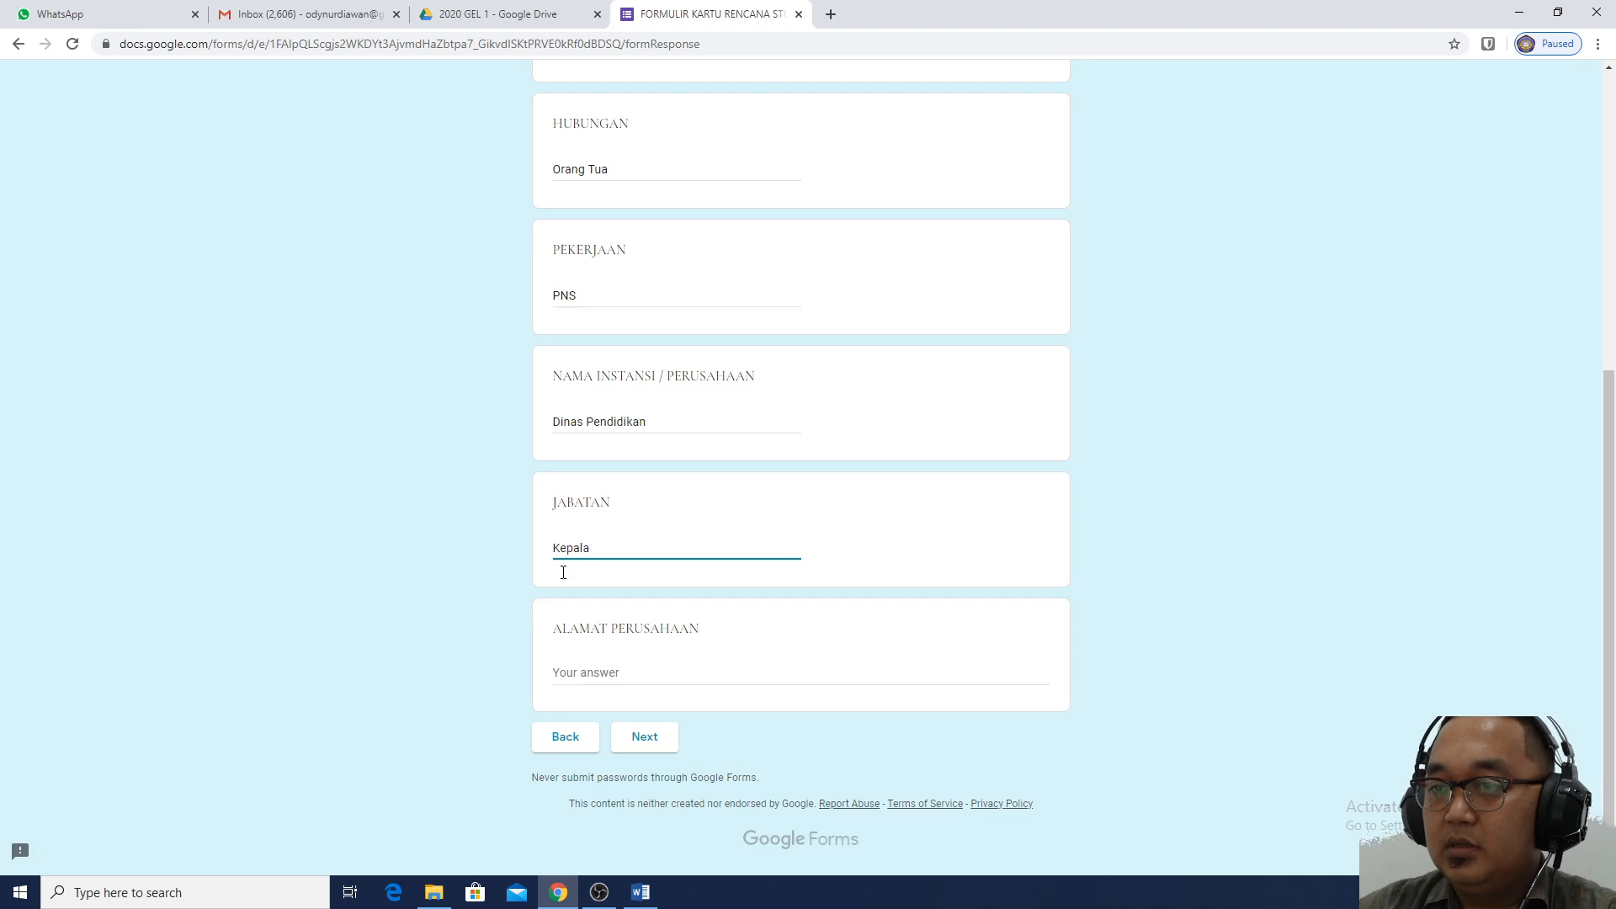
{"action": "left_click", "coordinate": [601, 673]}
{"action": "type", "text": "Jln "}
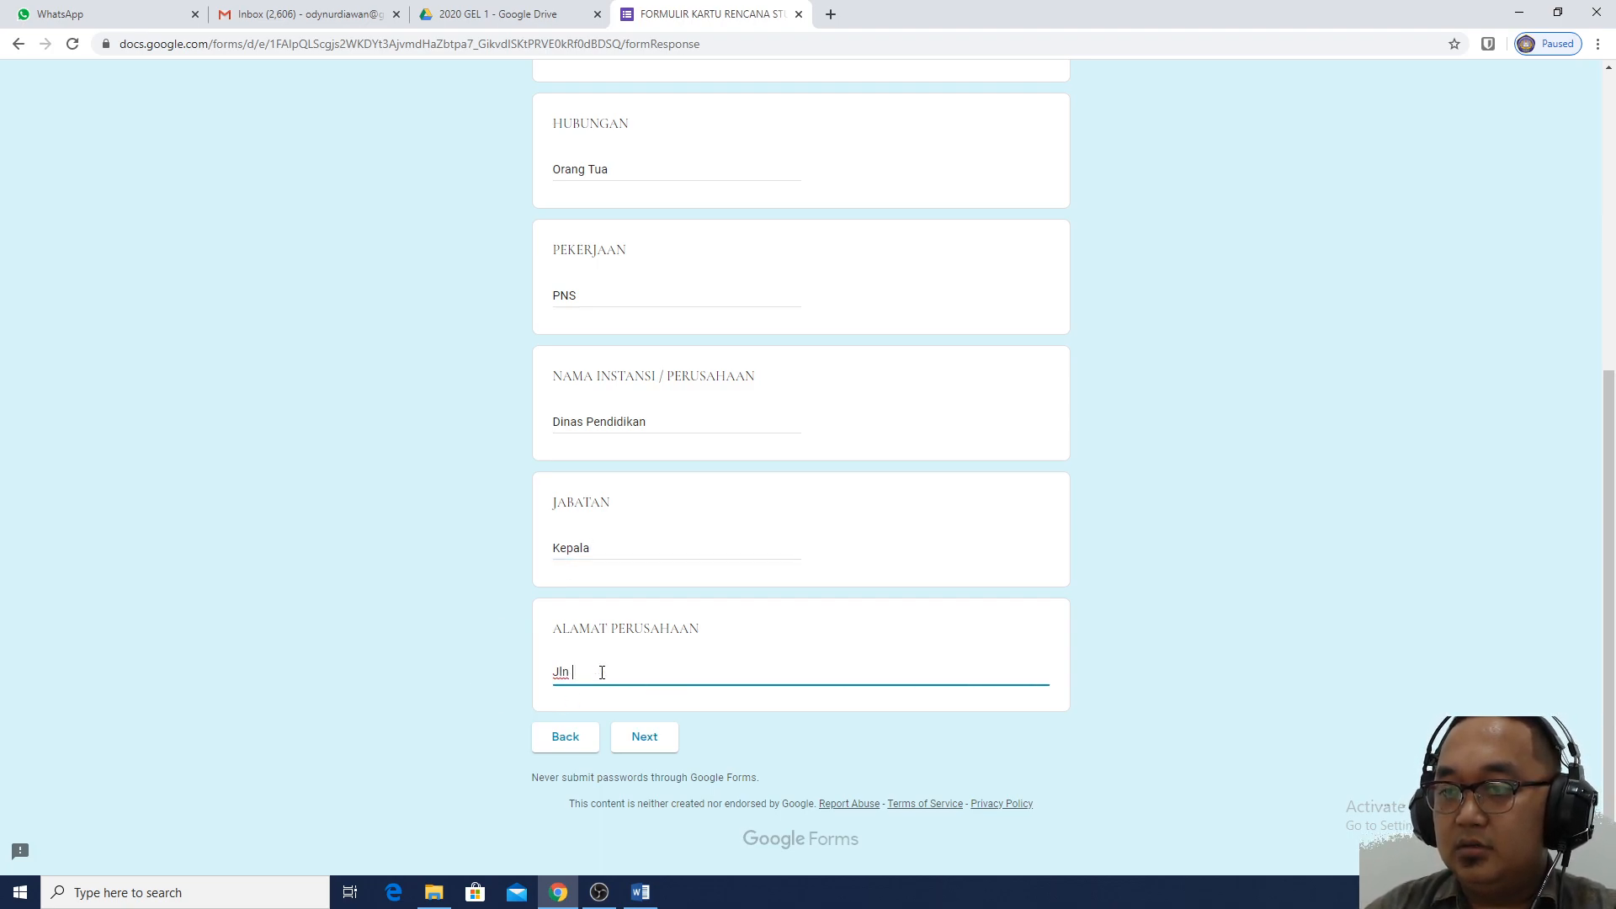
{"action": "type", "text": "by pas "}
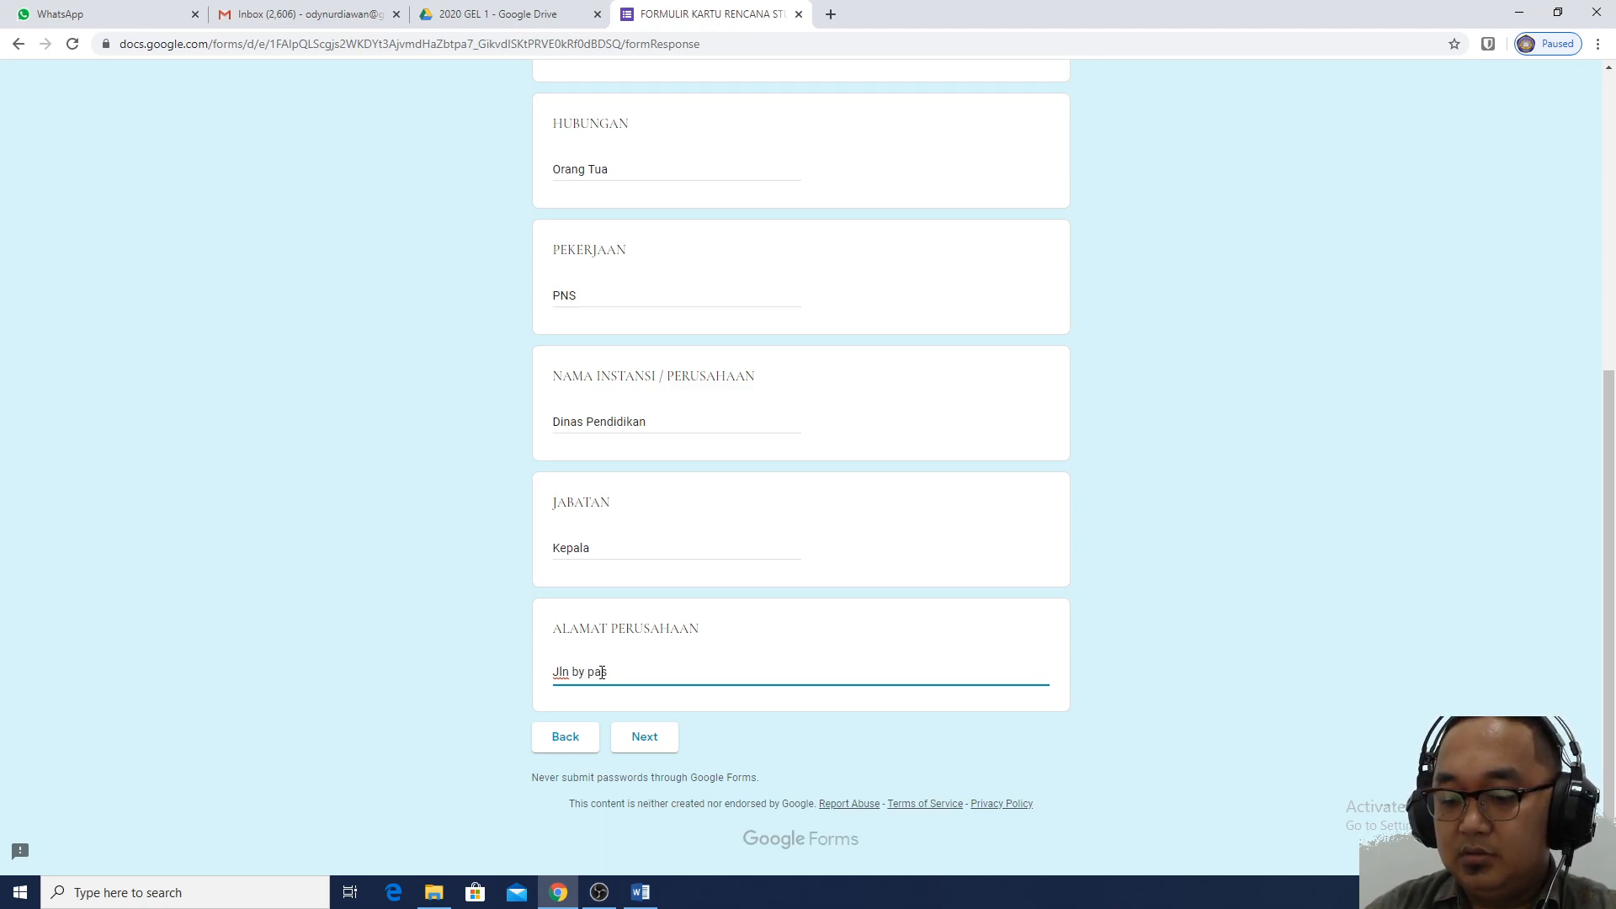
{"action": "type", "text": "xxxxxx"}
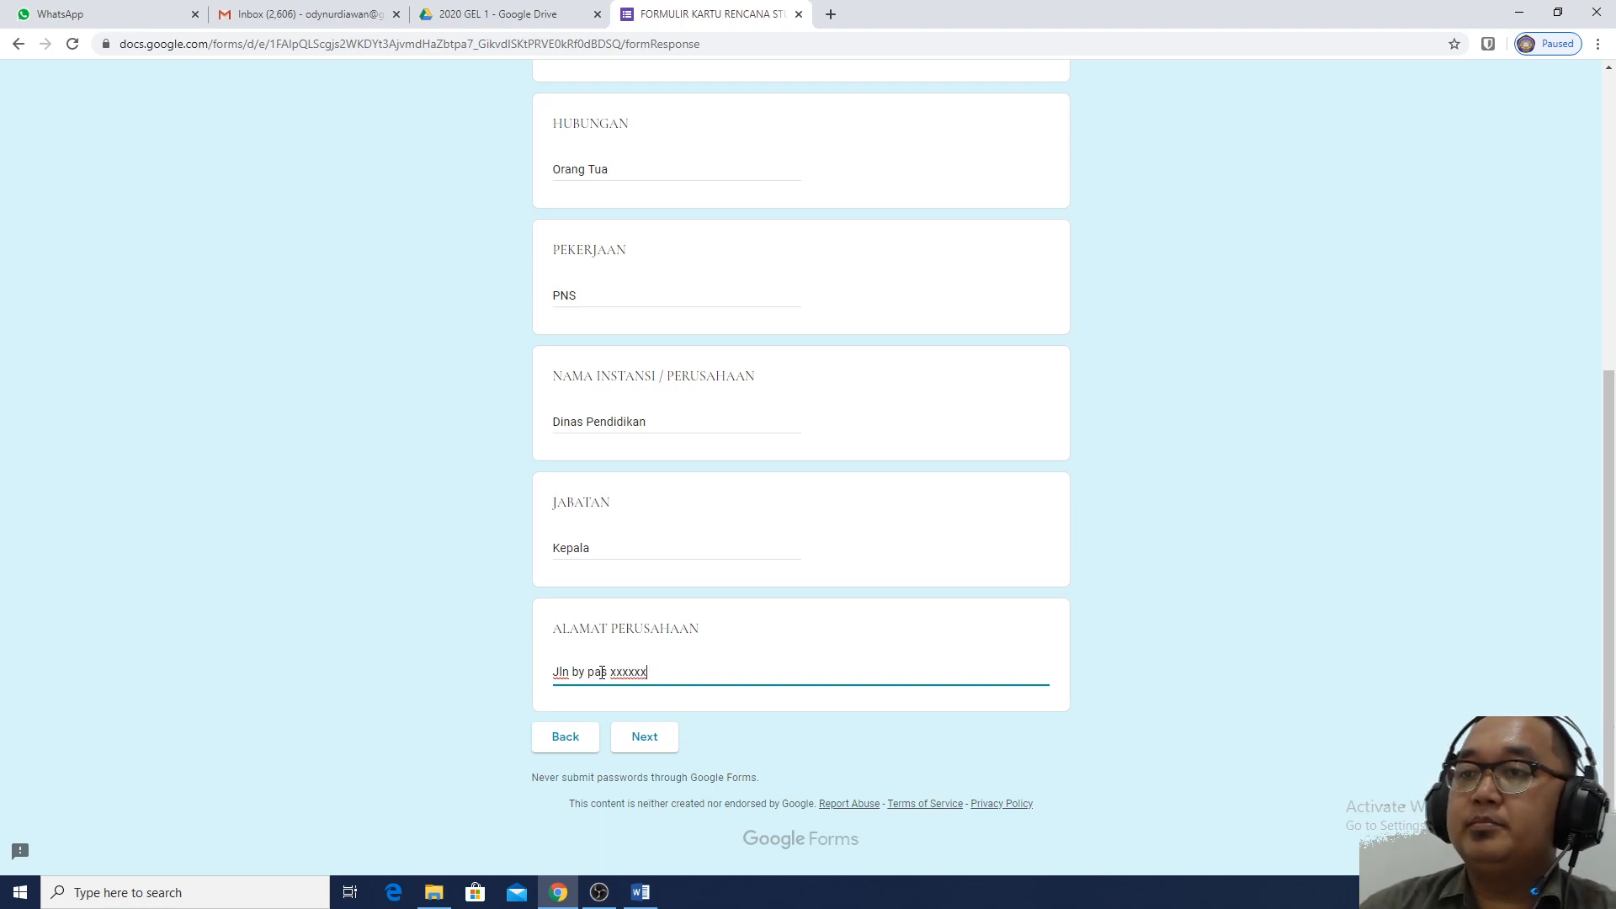
{"action": "scroll", "coordinate": [1085, 357], "scroll_direction": "up", "scroll_amount": 4}
{"action": "scroll", "coordinate": [1214, 410], "scroll_direction": "up", "scroll_amount": 3}
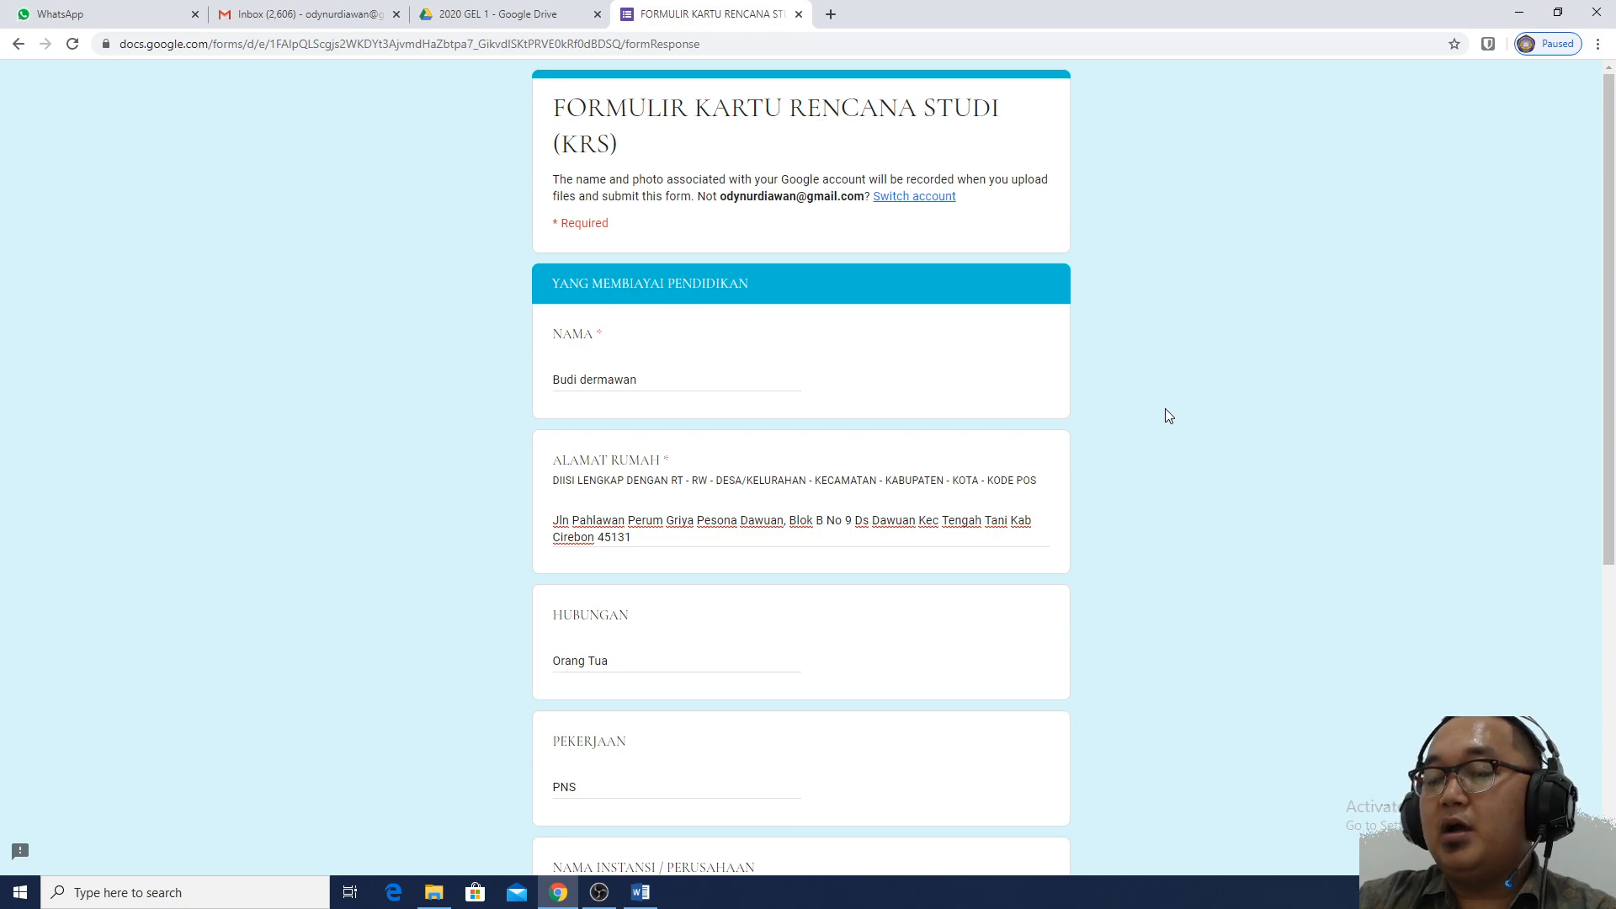
{"action": "left_click", "coordinate": [669, 375]}
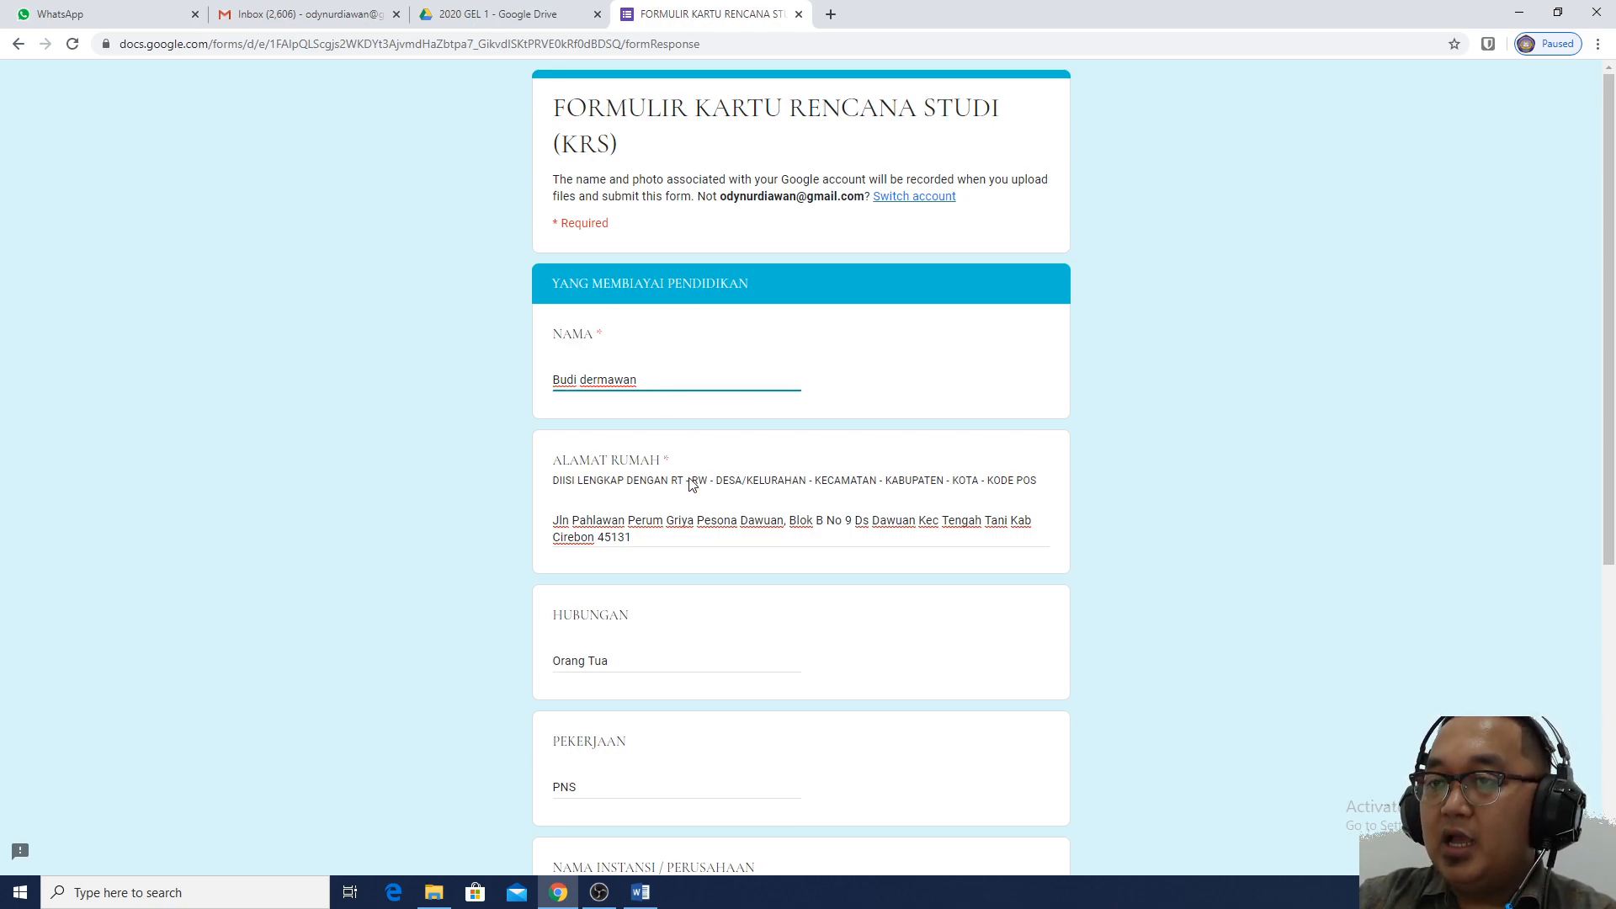
{"action": "scroll", "coordinate": [691, 538], "scroll_direction": "down", "scroll_amount": 1}
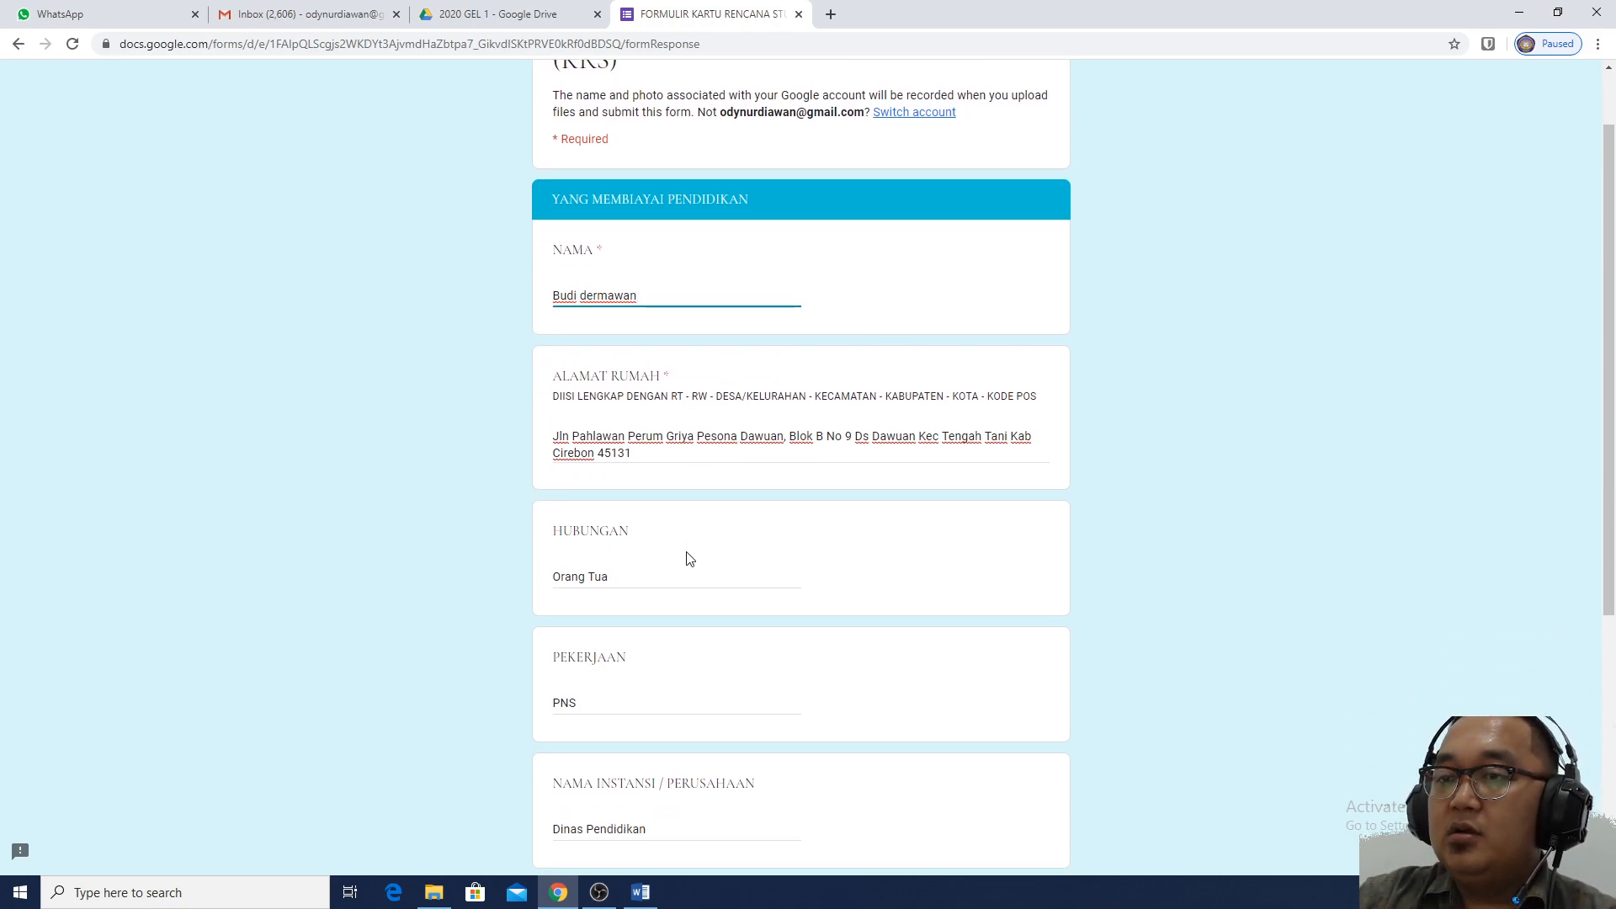
{"action": "scroll", "coordinate": [707, 576], "scroll_direction": "down", "scroll_amount": 1}
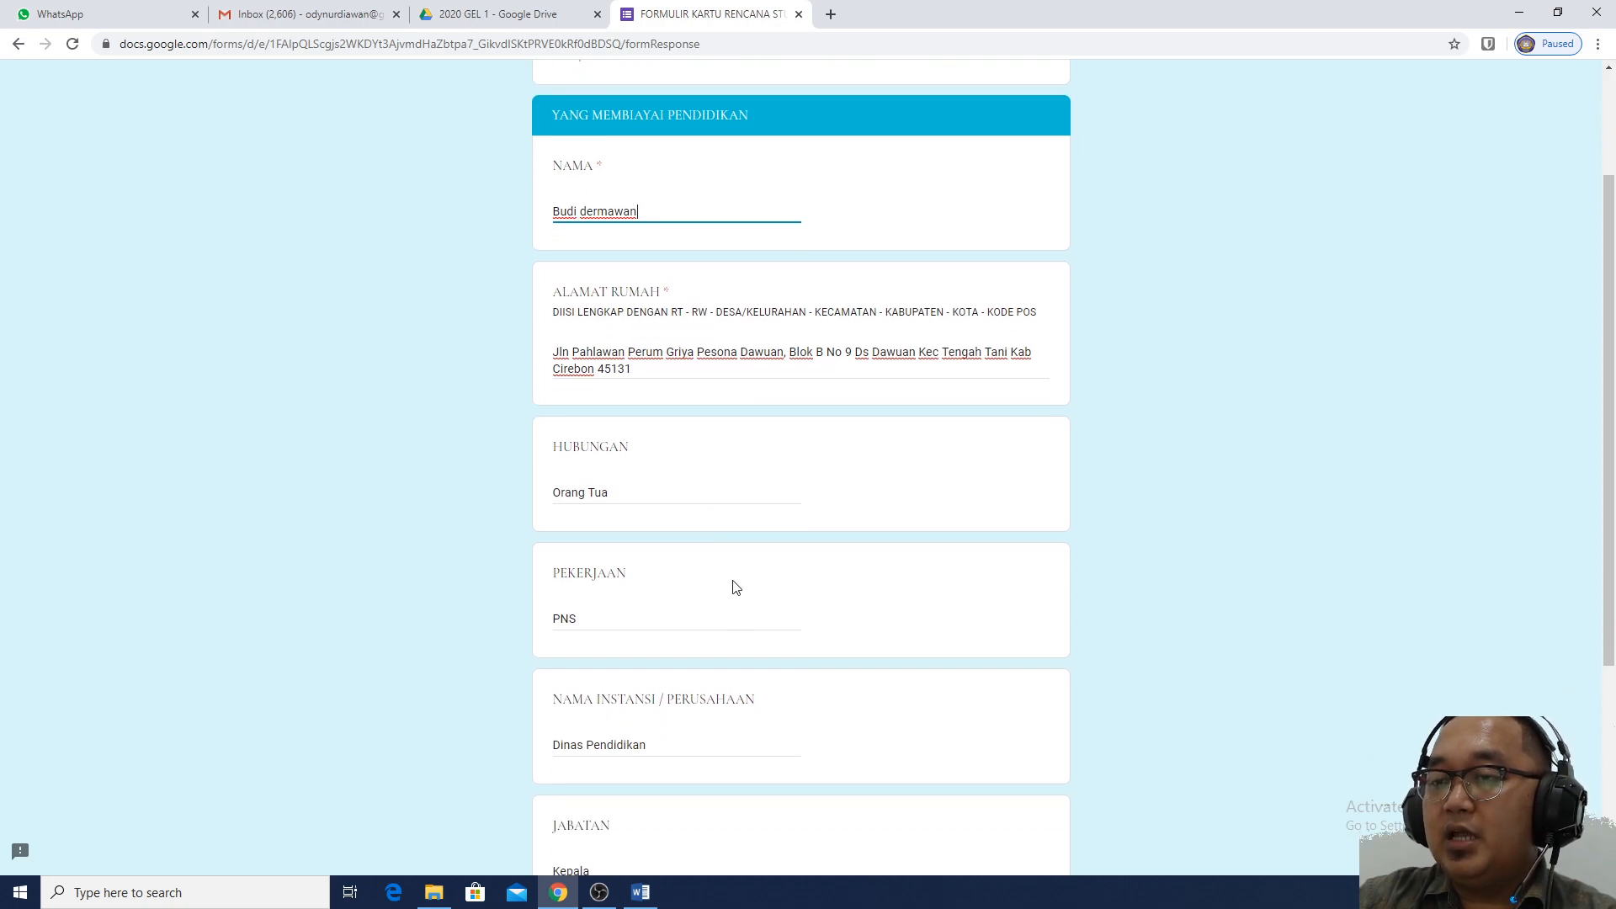
{"action": "scroll", "coordinate": [735, 589], "scroll_direction": "down", "scroll_amount": 1}
{"action": "scroll", "coordinate": [1043, 530], "scroll_direction": "up", "scroll_amount": 2}
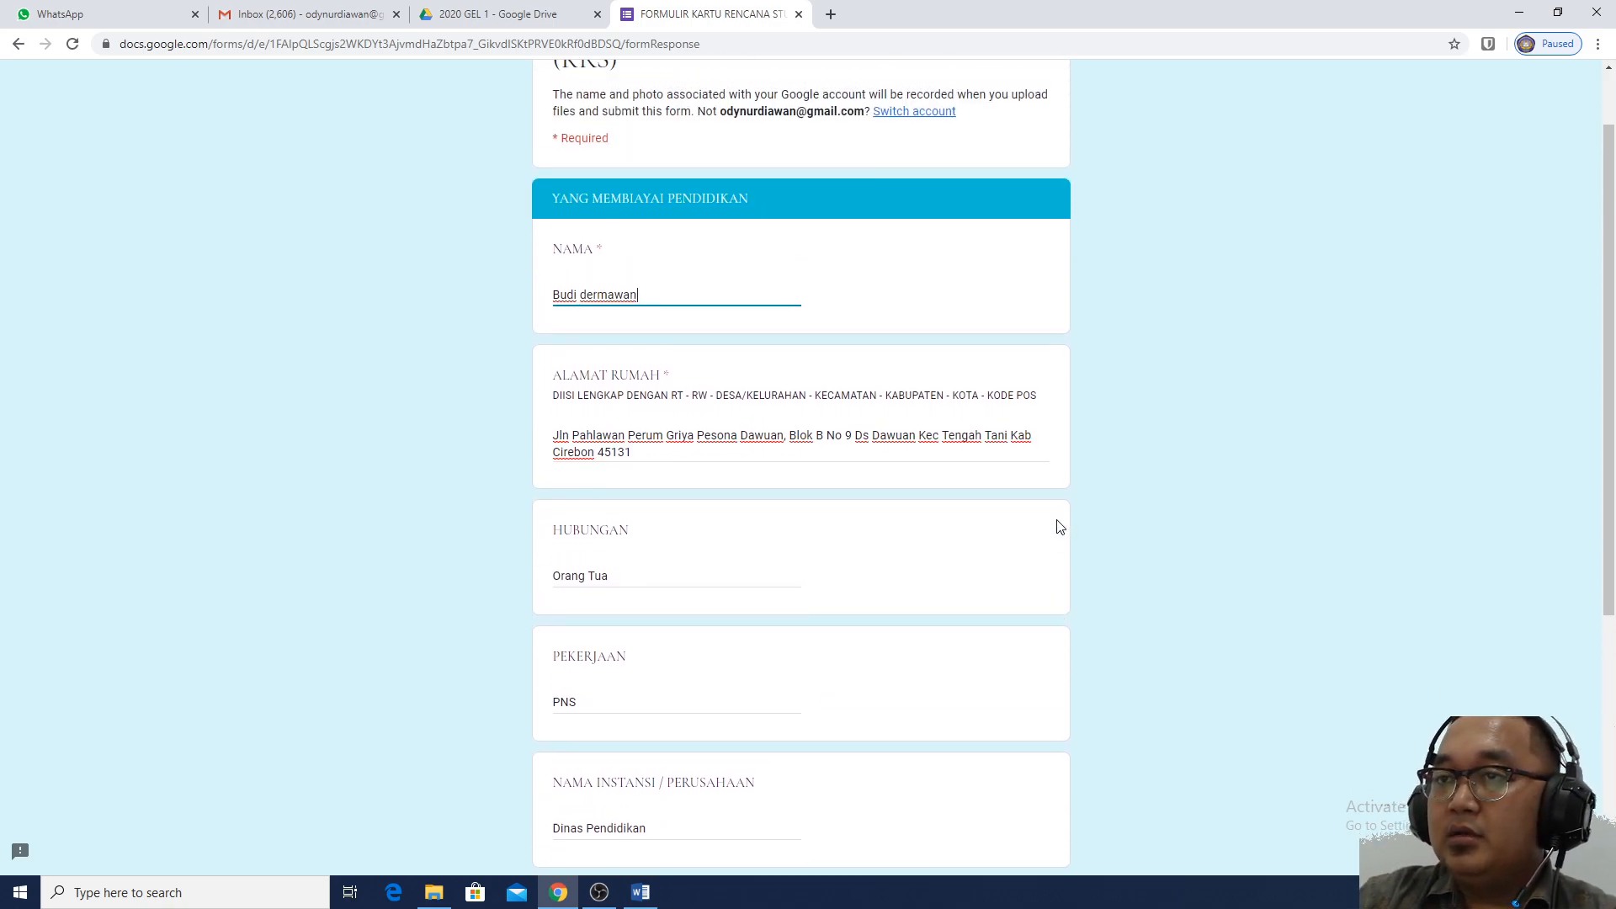
{"action": "scroll", "coordinate": [1055, 533], "scroll_direction": "up", "scroll_amount": 1}
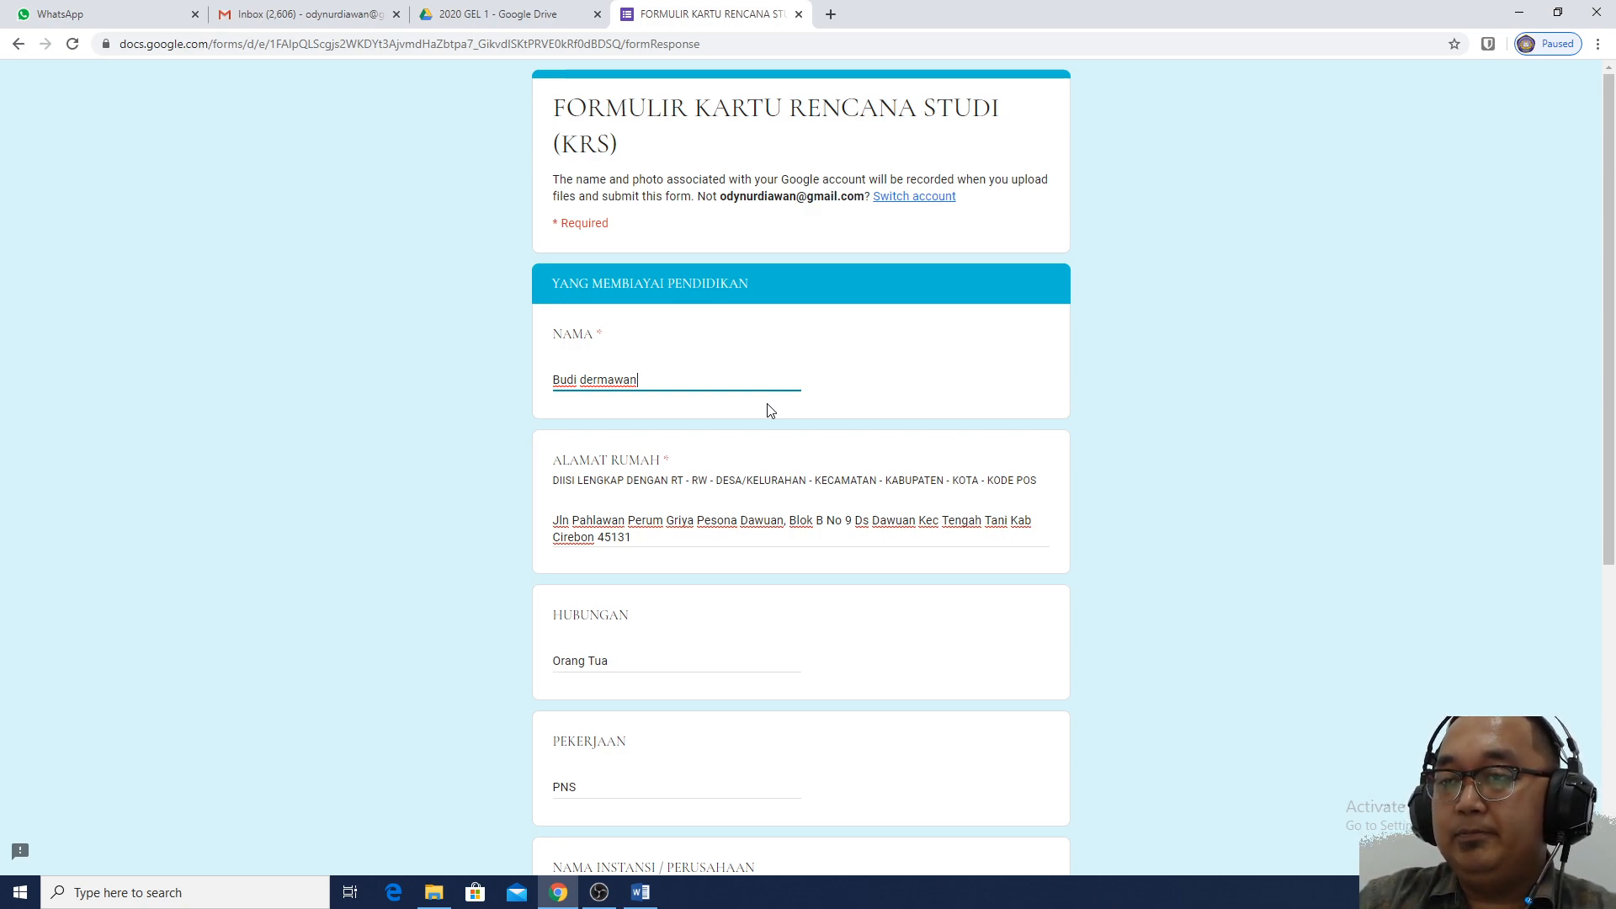
{"action": "scroll", "coordinate": [770, 409], "scroll_direction": "down", "scroll_amount": 1}
{"action": "scroll", "coordinate": [799, 409], "scroll_direction": "down", "scroll_amount": 5}
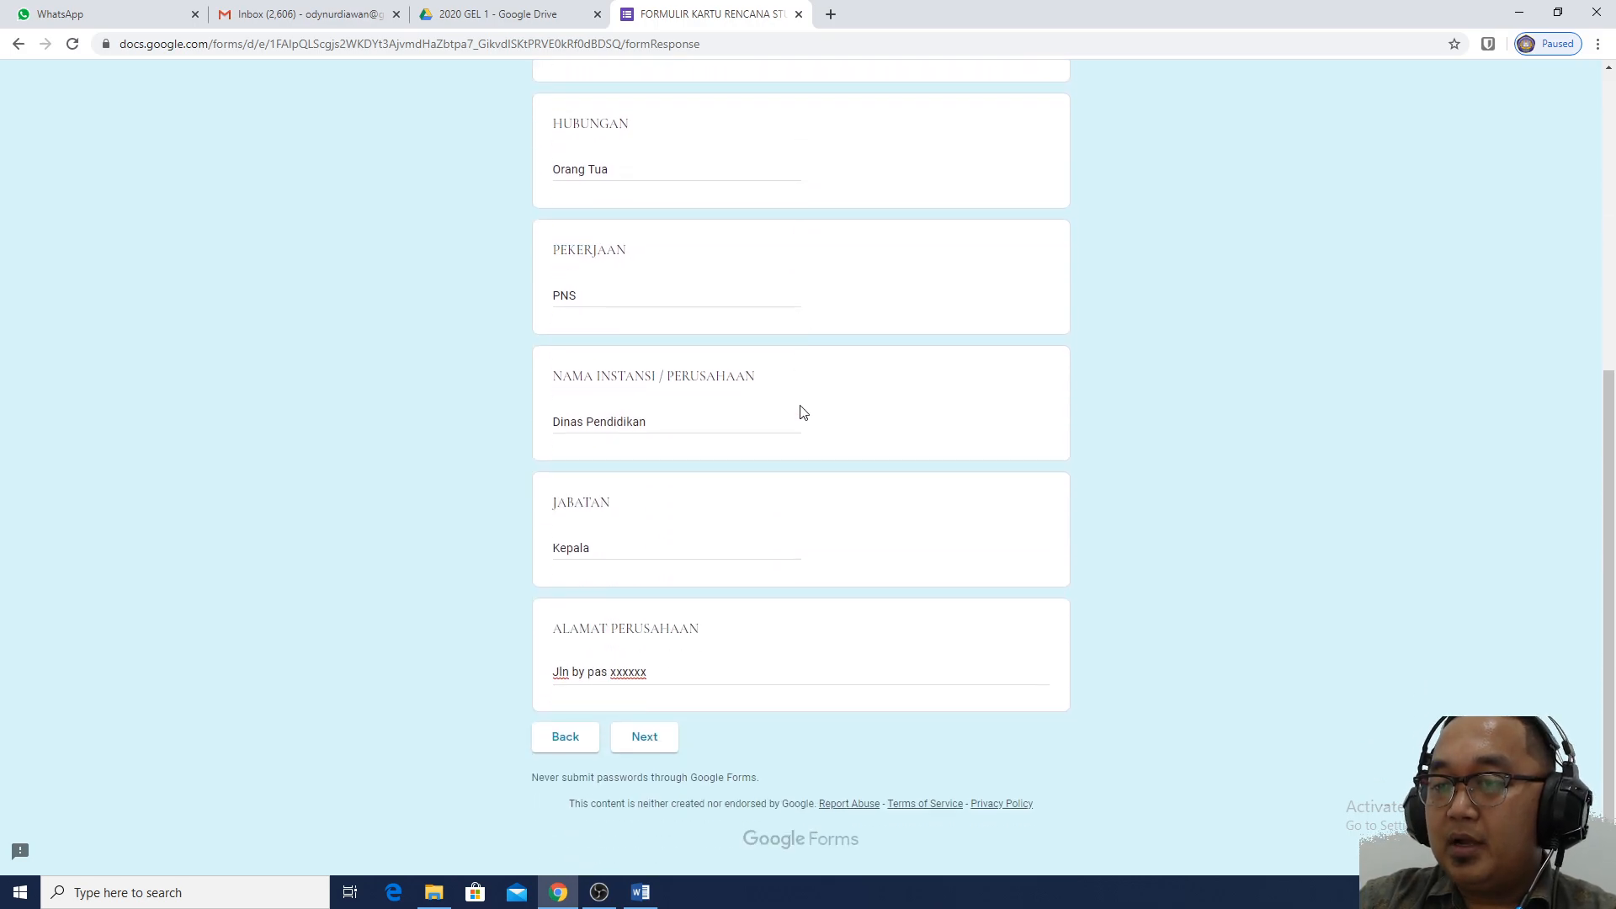
On the FOTO DIRI page, pick iKMI.jpg from the Pictures folder as the formal photo
{"action": "left_click", "coordinate": [660, 738]}
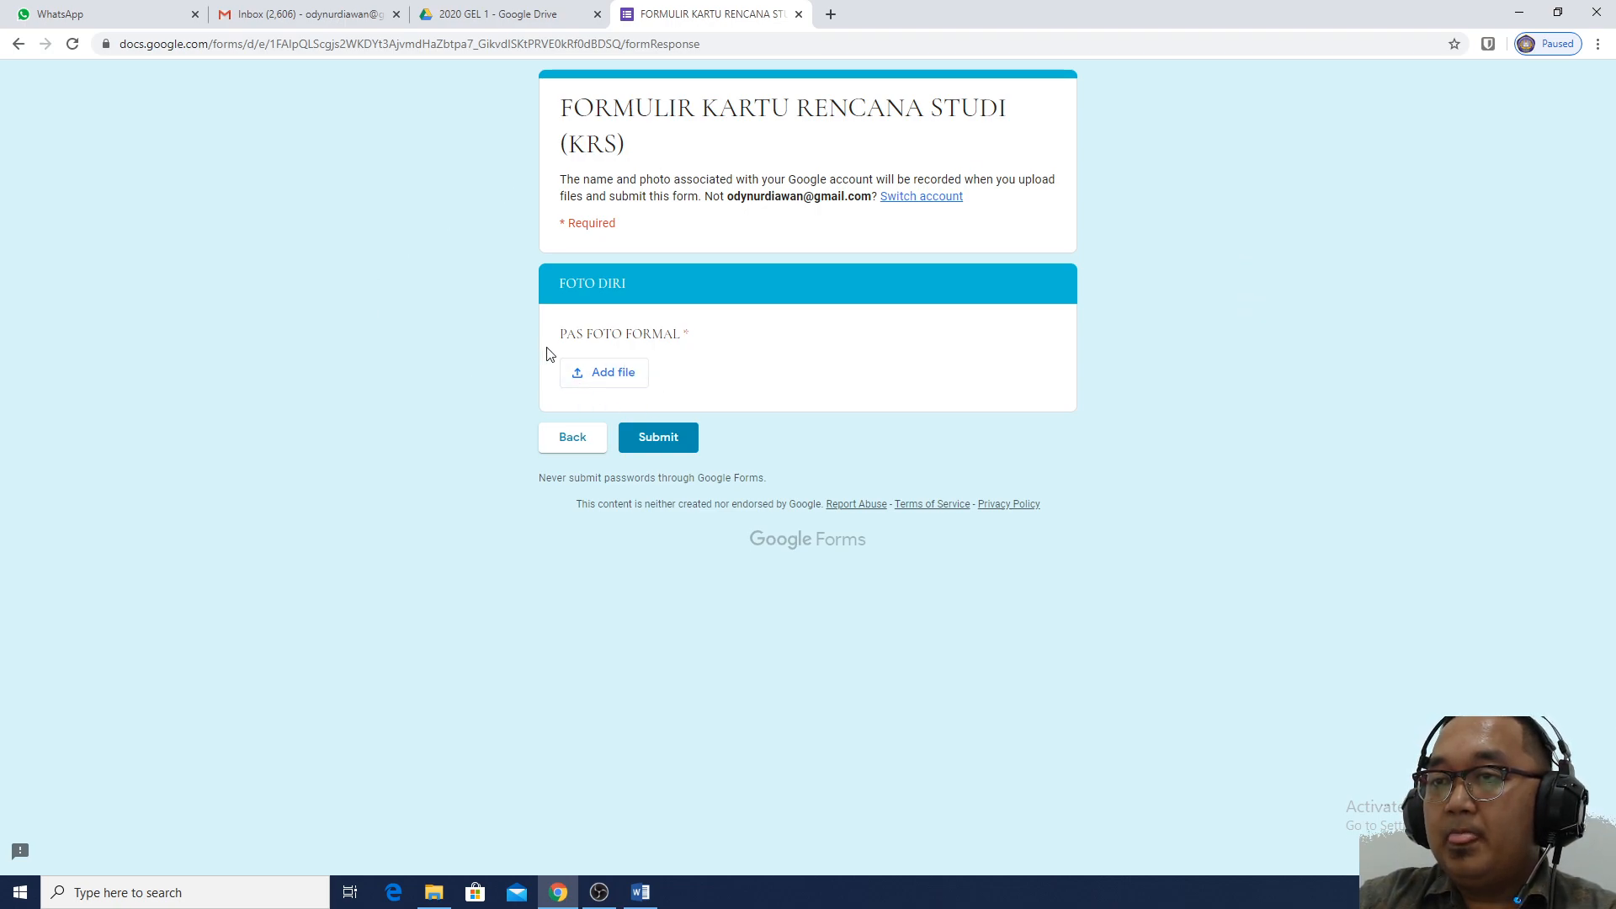
{"action": "left_click", "coordinate": [625, 380]}
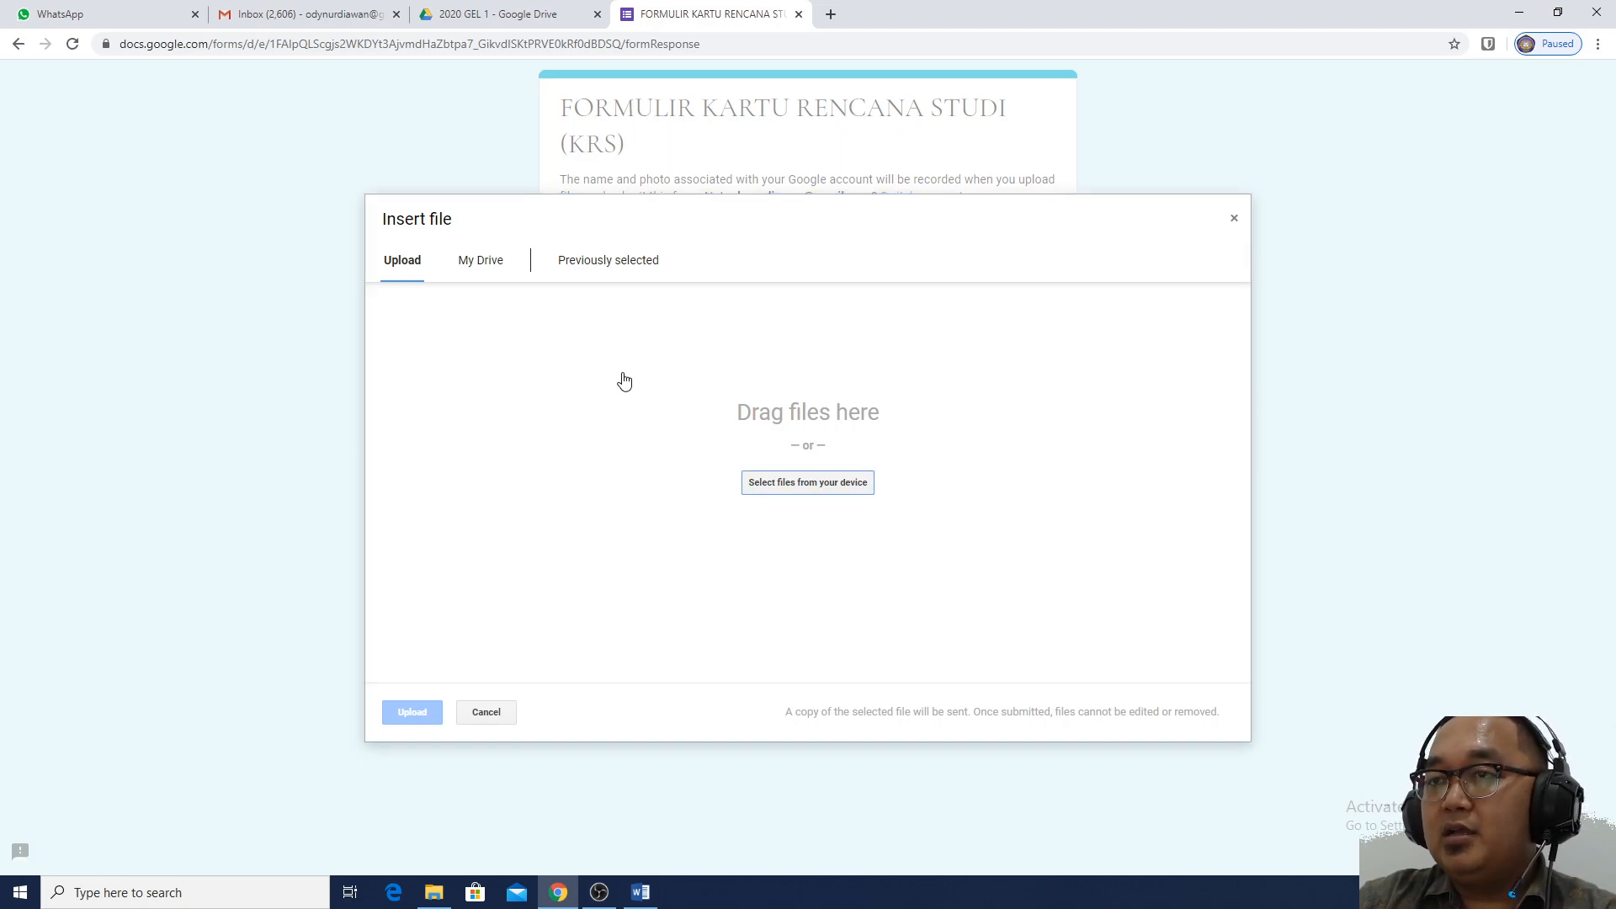
{"action": "left_click", "coordinate": [825, 497]}
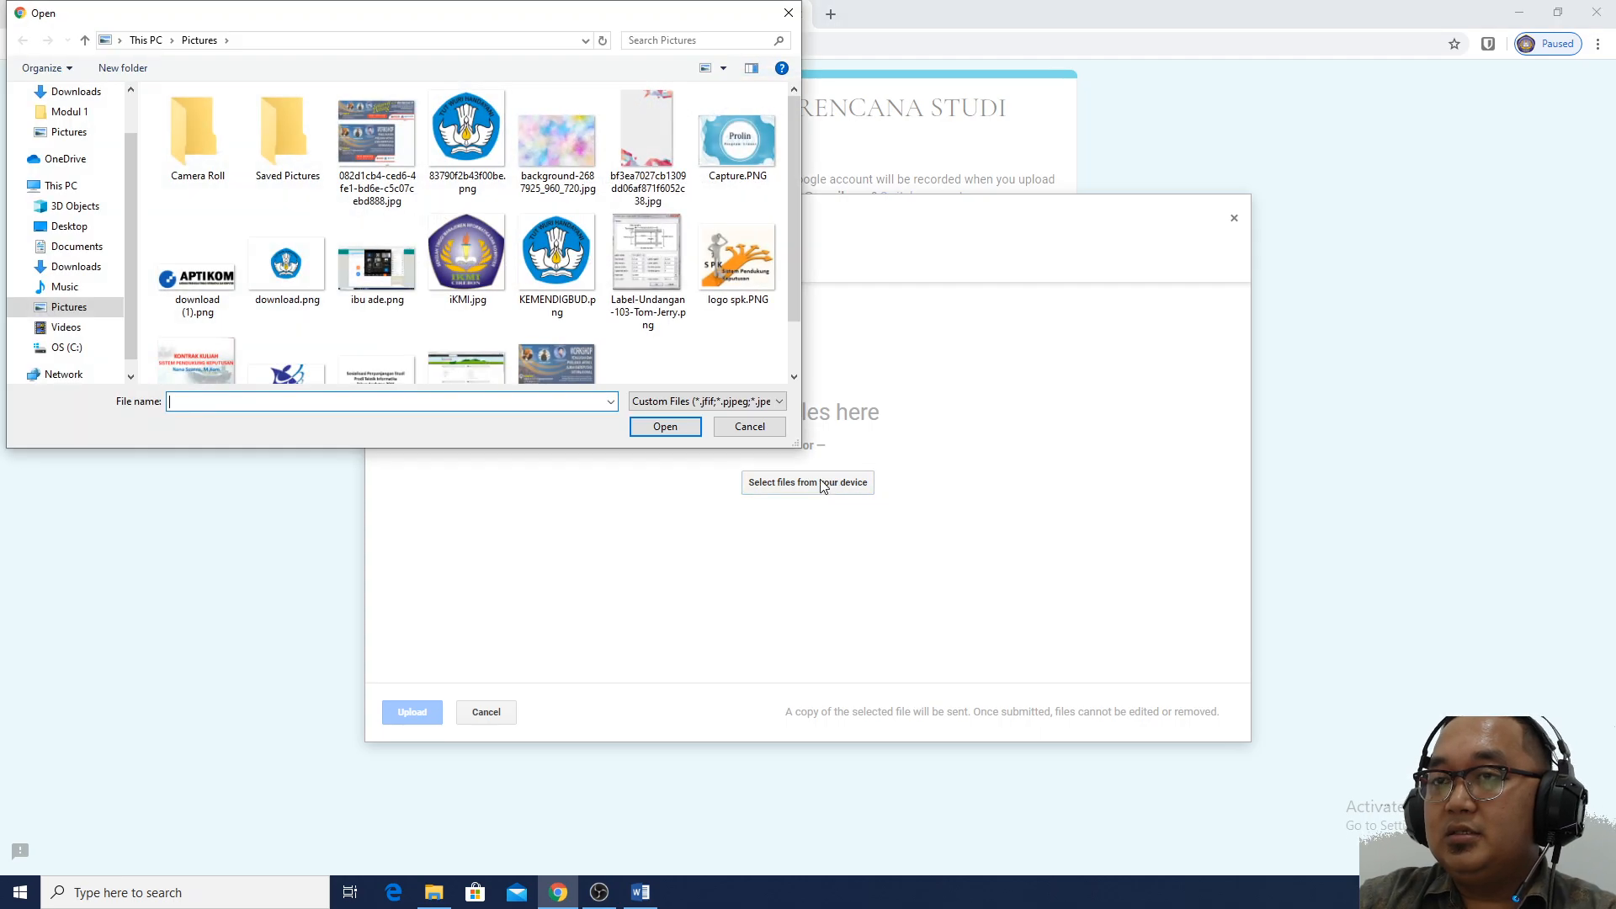
{"action": "scroll", "coordinate": [555, 265], "scroll_direction": "down", "scroll_amount": 1}
{"action": "scroll", "coordinate": [555, 320], "scroll_direction": "up", "scroll_amount": 1}
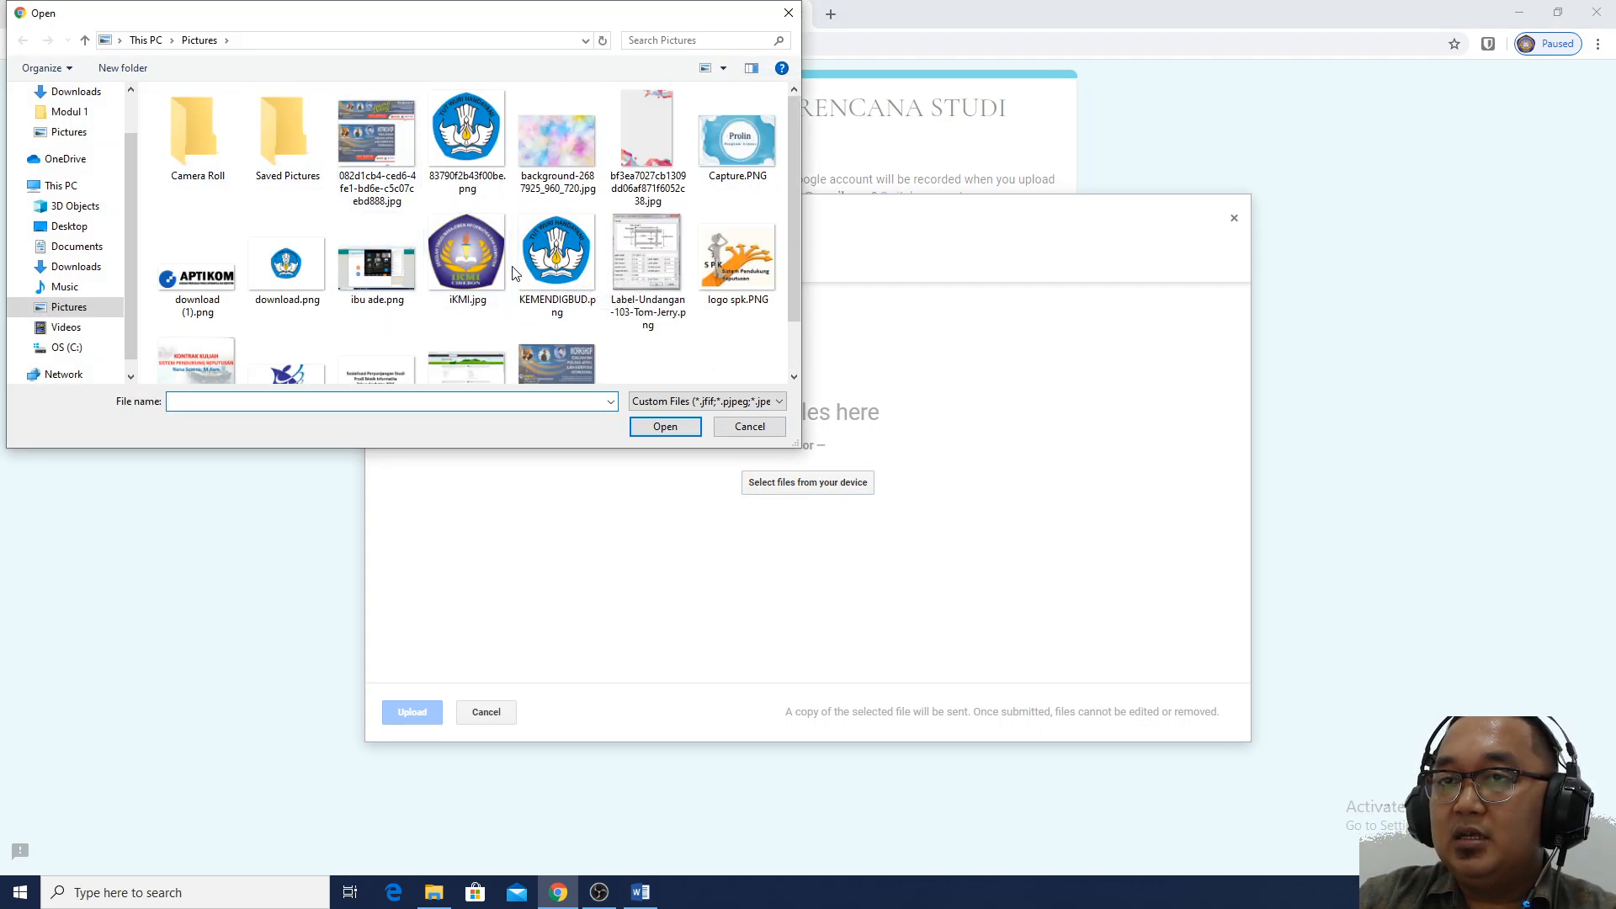
{"action": "left_click", "coordinate": [481, 271]}
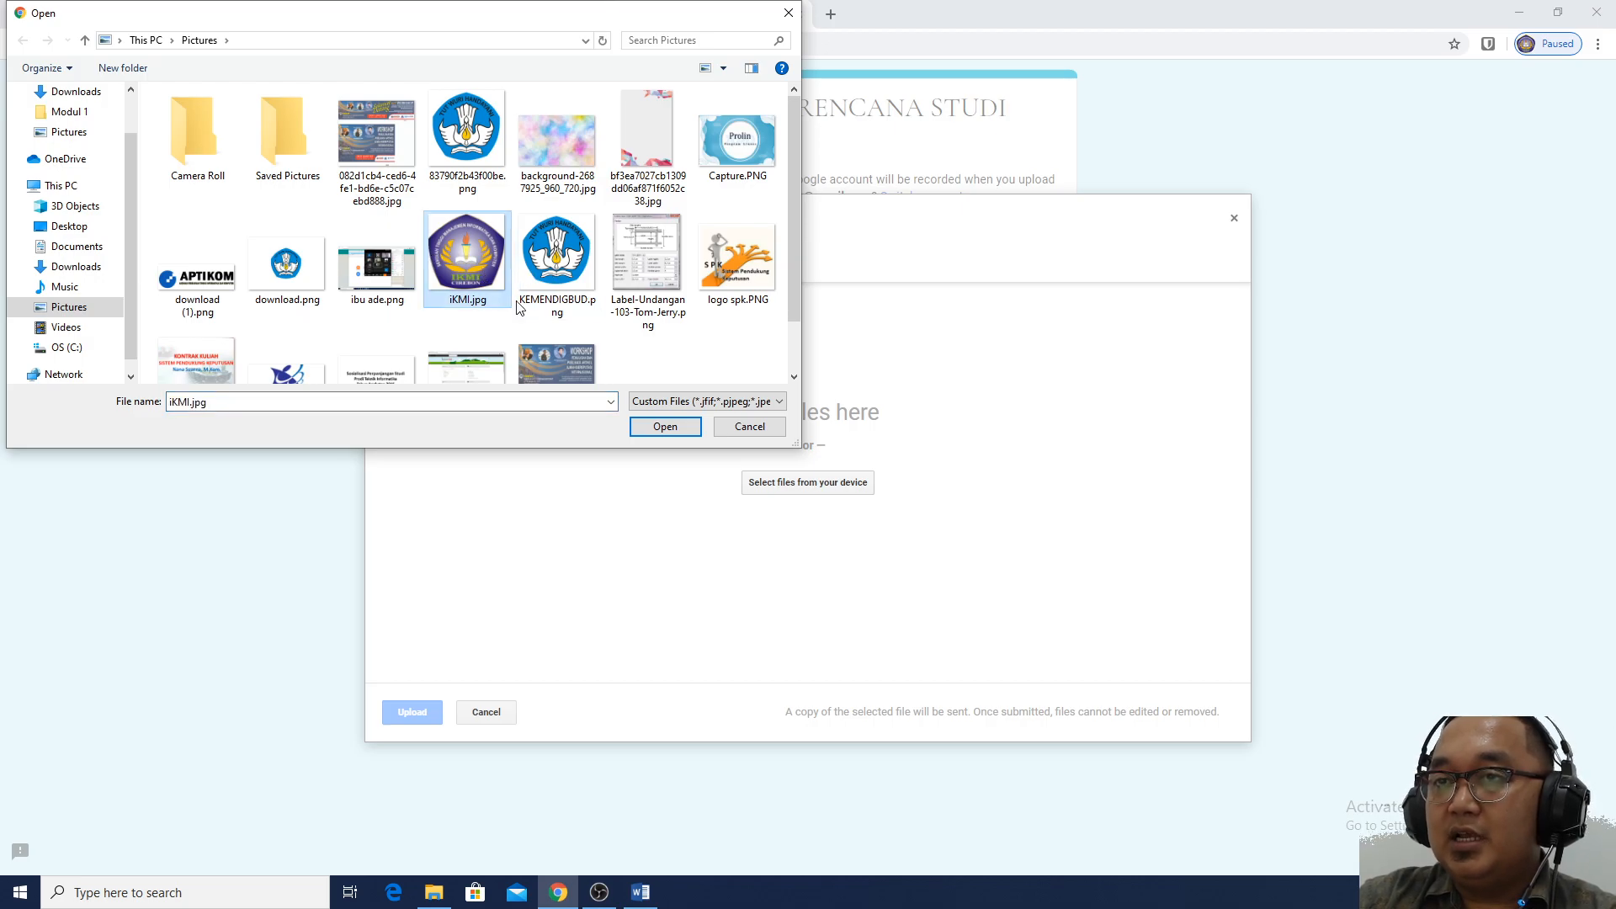
{"action": "left_click", "coordinate": [663, 427]}
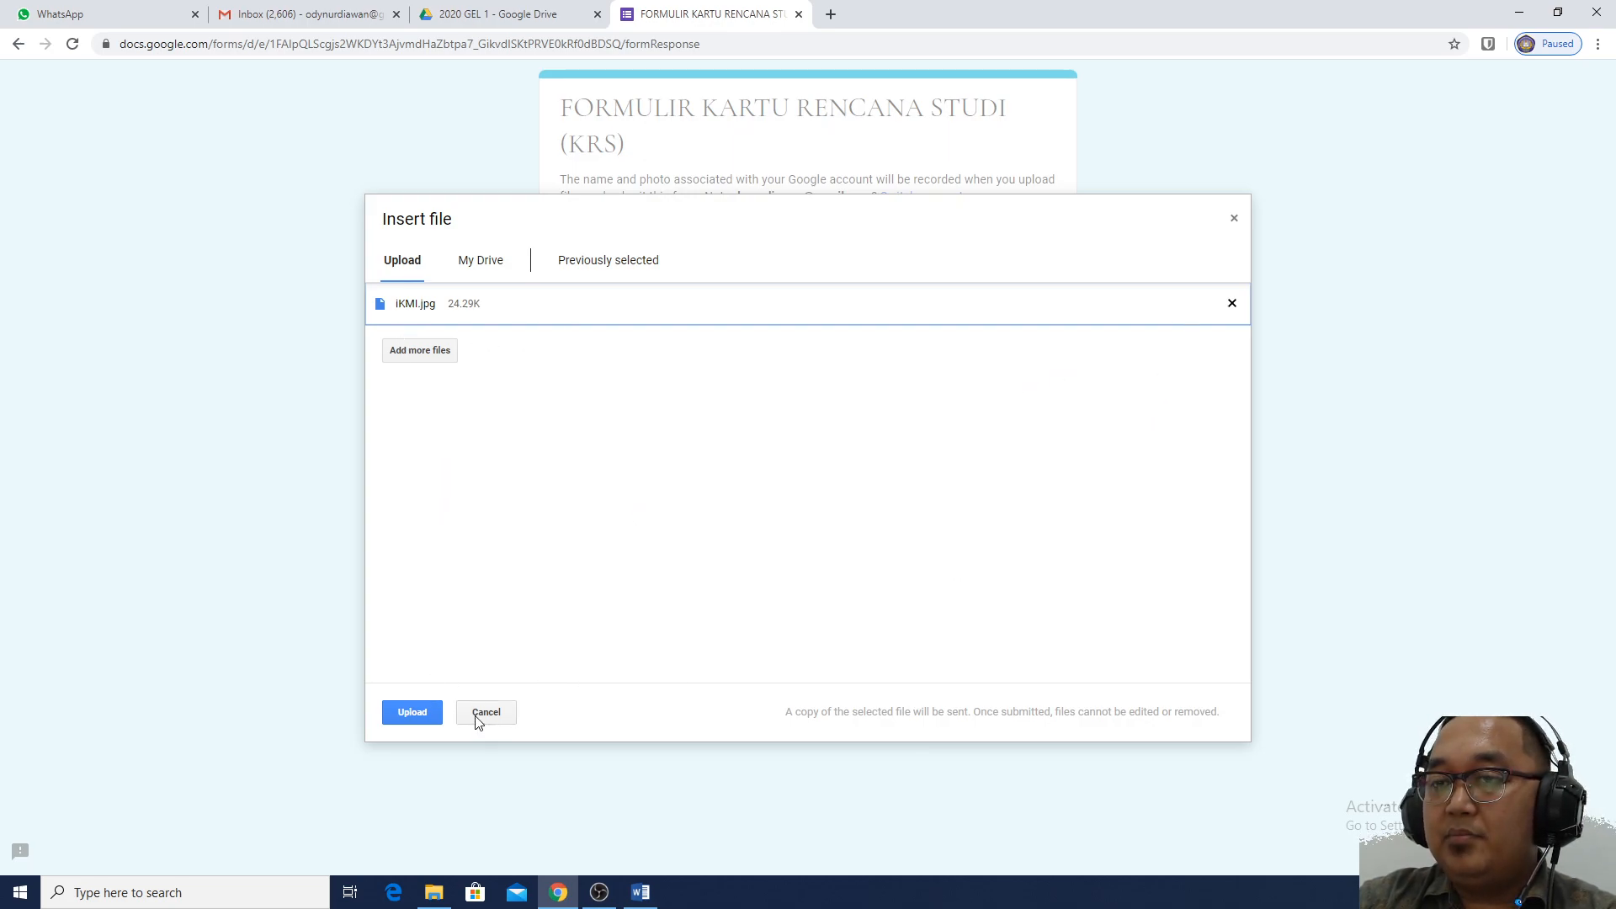
Upload iKMI.jpg and submit the completed KRS form
{"action": "left_click", "coordinate": [414, 714]}
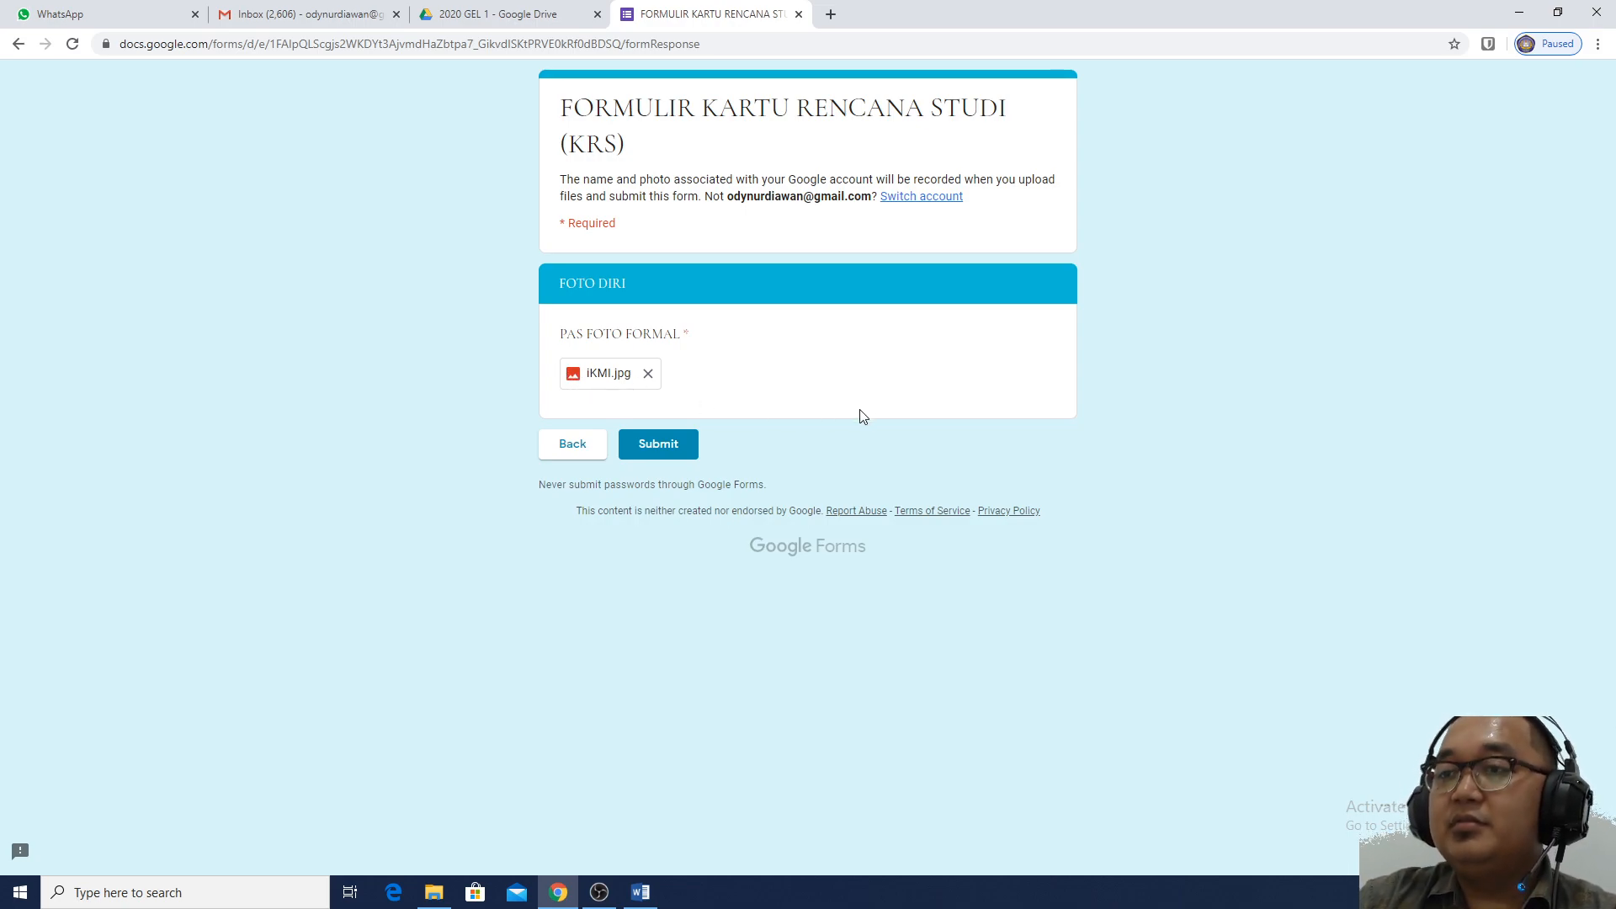
{"action": "left_click", "coordinate": [673, 446]}
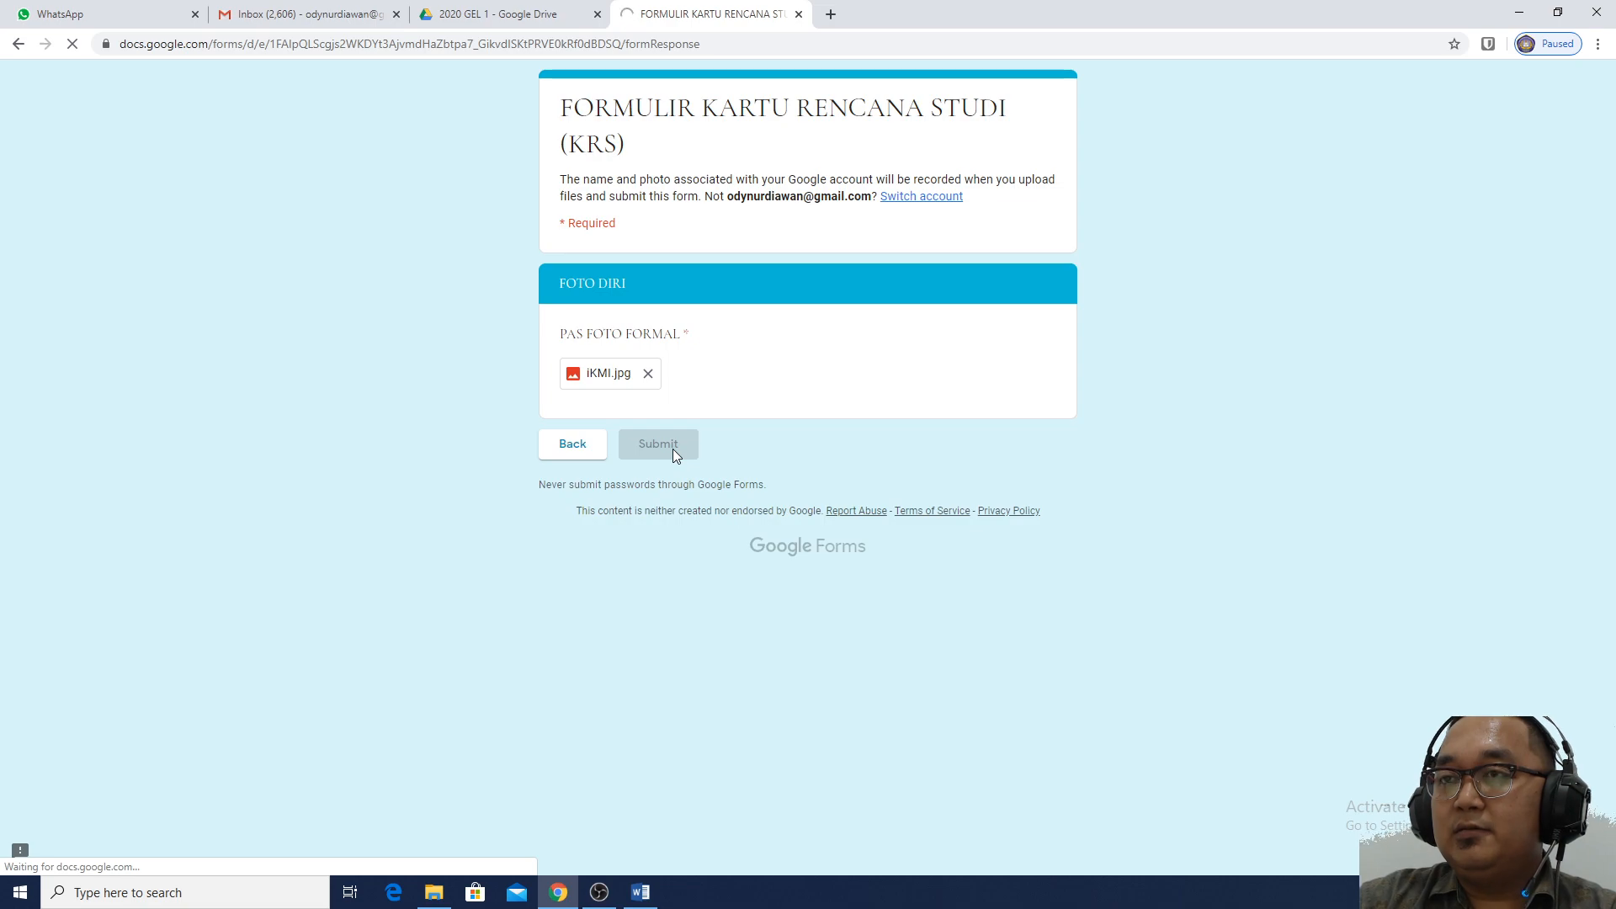